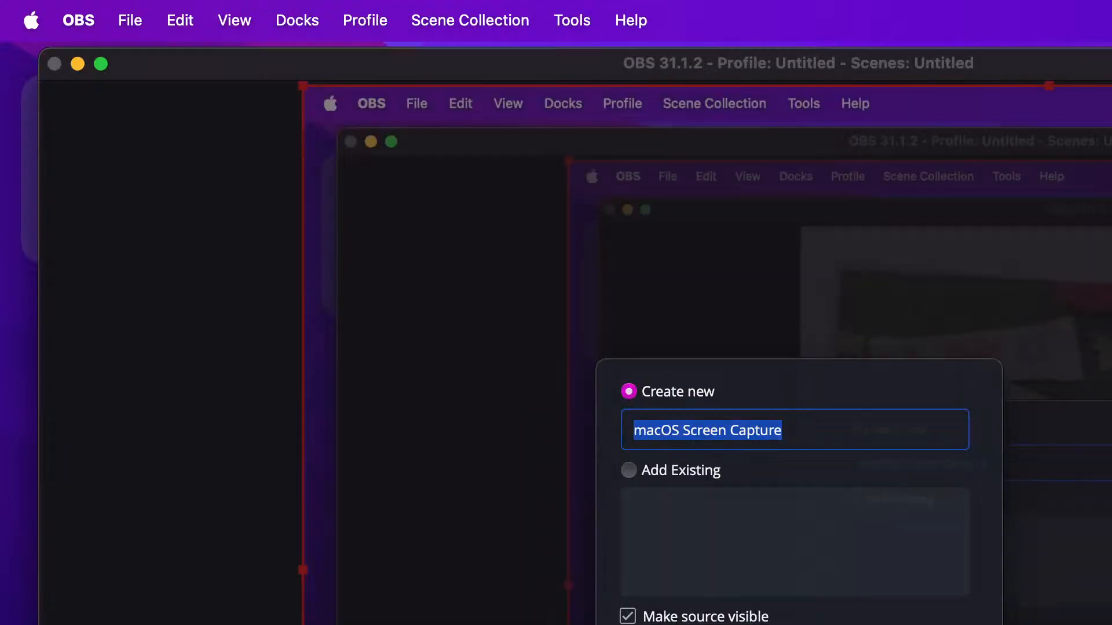
{"action": "key", "text": "Return"}
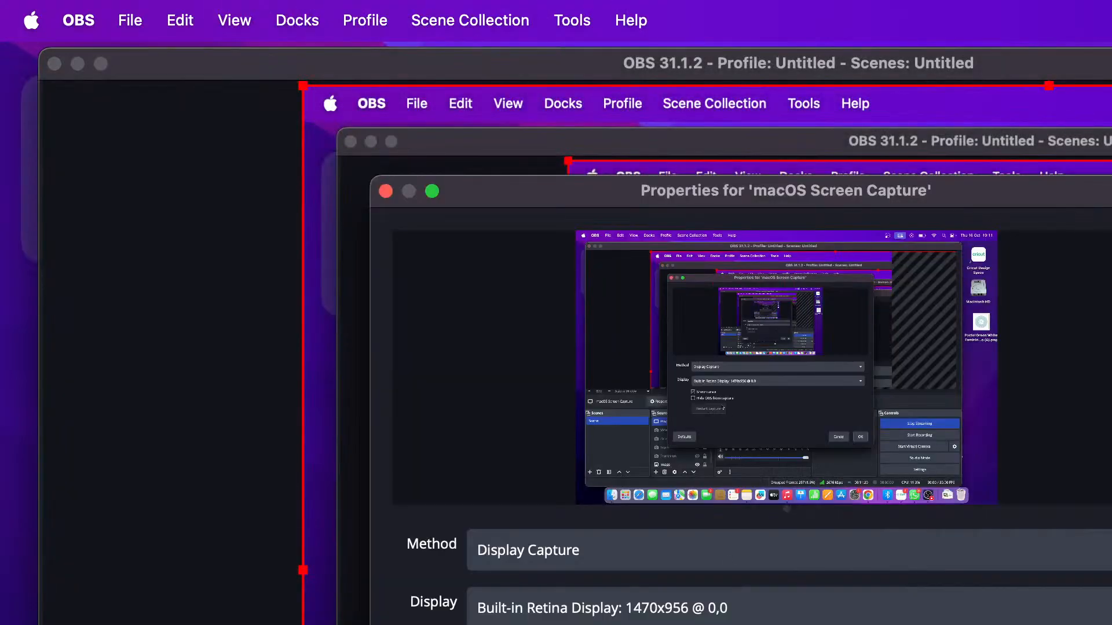
{"action": "left_click", "coordinate": [602, 547]}
{"action": "key", "text": "Escape"}
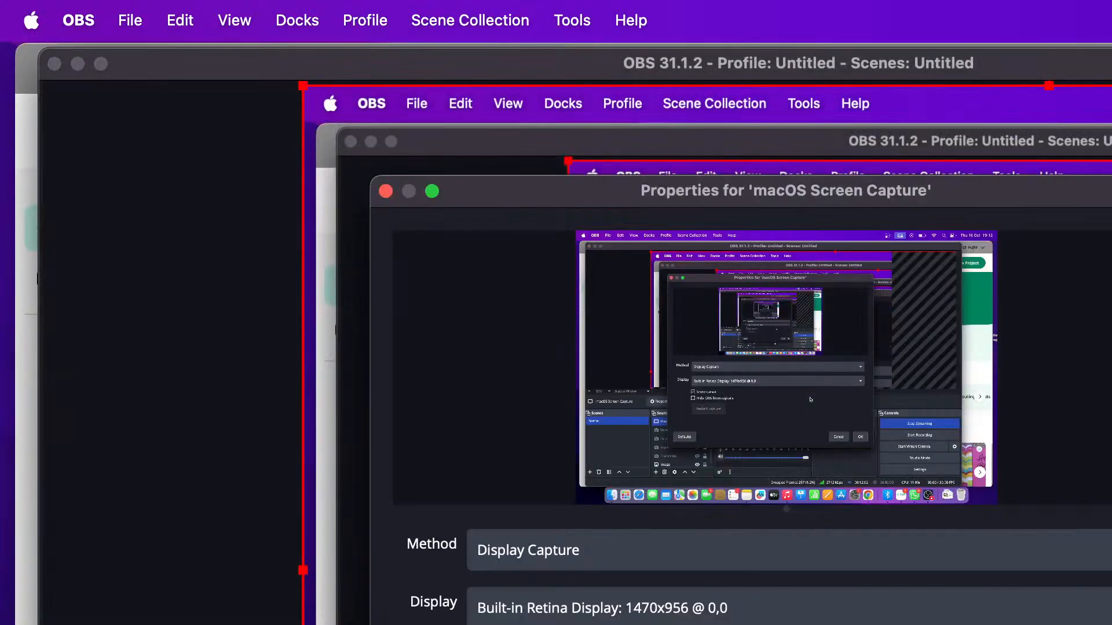
{"action": "left_click", "coordinate": [684, 547]}
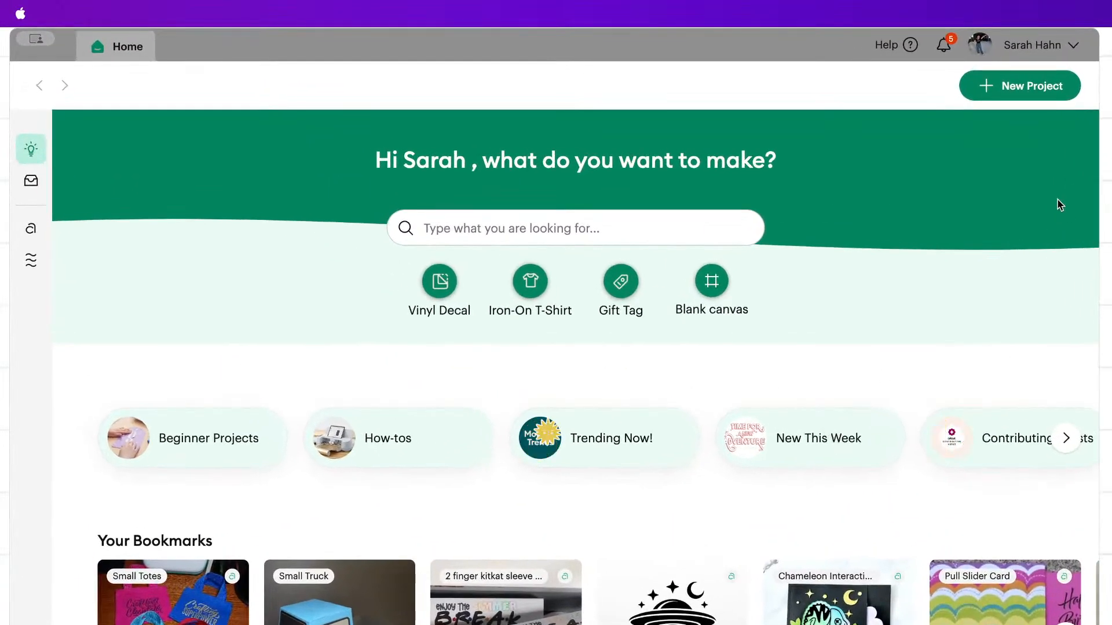
Switch to Cricut Design Space and open the saved "Pinktober candy wrapper" project on the canvas for customizing.
{"action": "left_click", "coordinate": [1054, 197]}
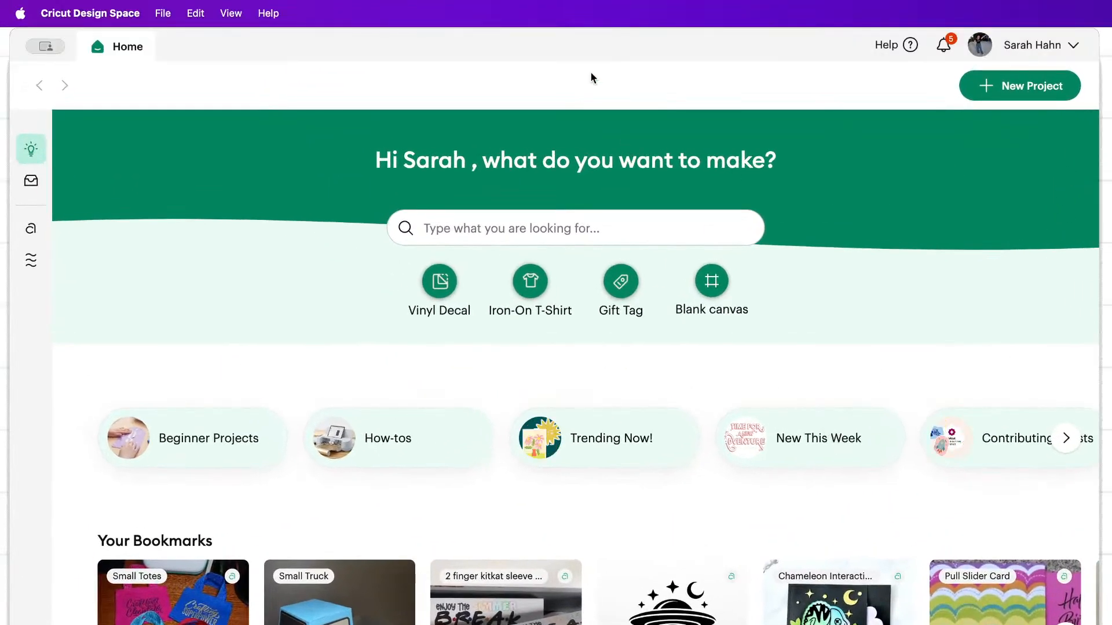
{"action": "left_click", "coordinate": [30, 181]}
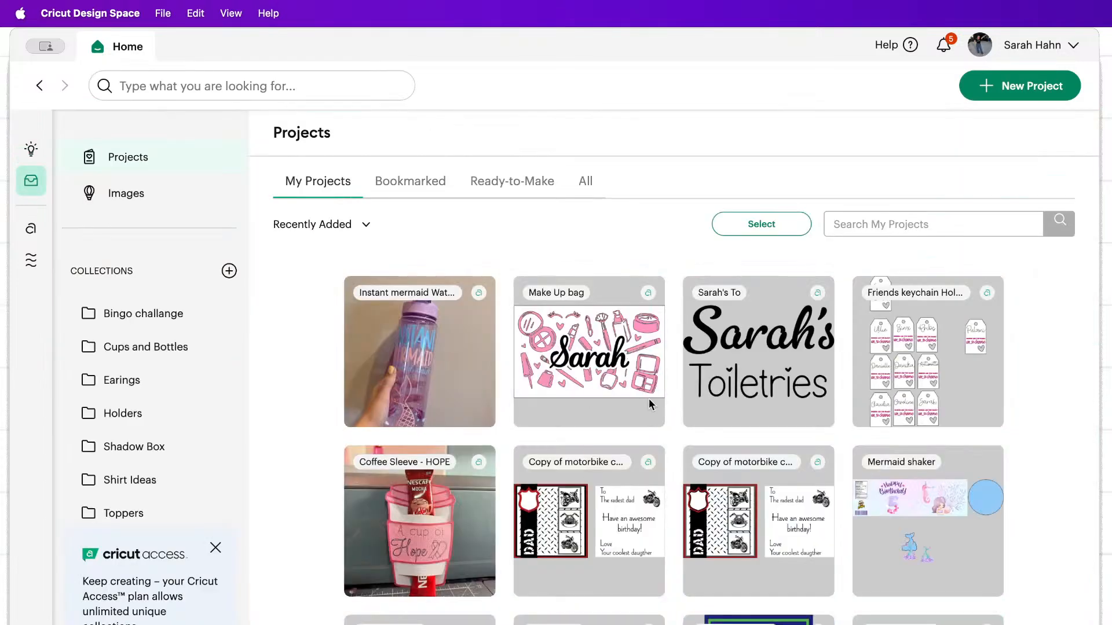
{"action": "scroll", "coordinate": [586, 520], "scroll_direction": "down", "scroll_amount": 2}
{"action": "scroll", "coordinate": [586, 520], "scroll_direction": "down", "scroll_amount": 12}
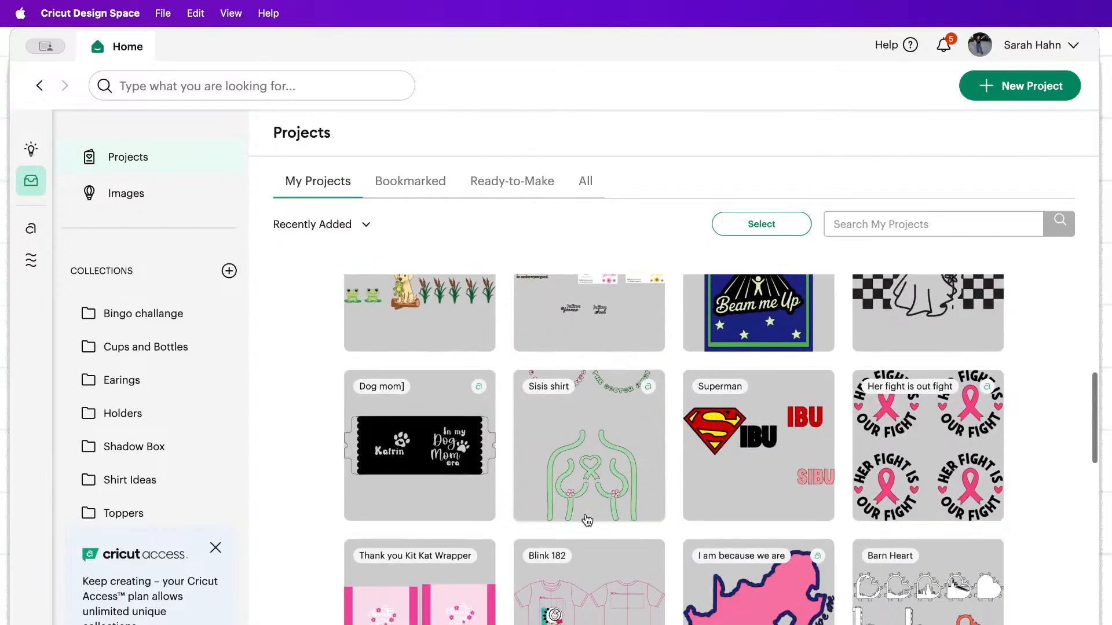
{"action": "left_click", "coordinate": [582, 489]}
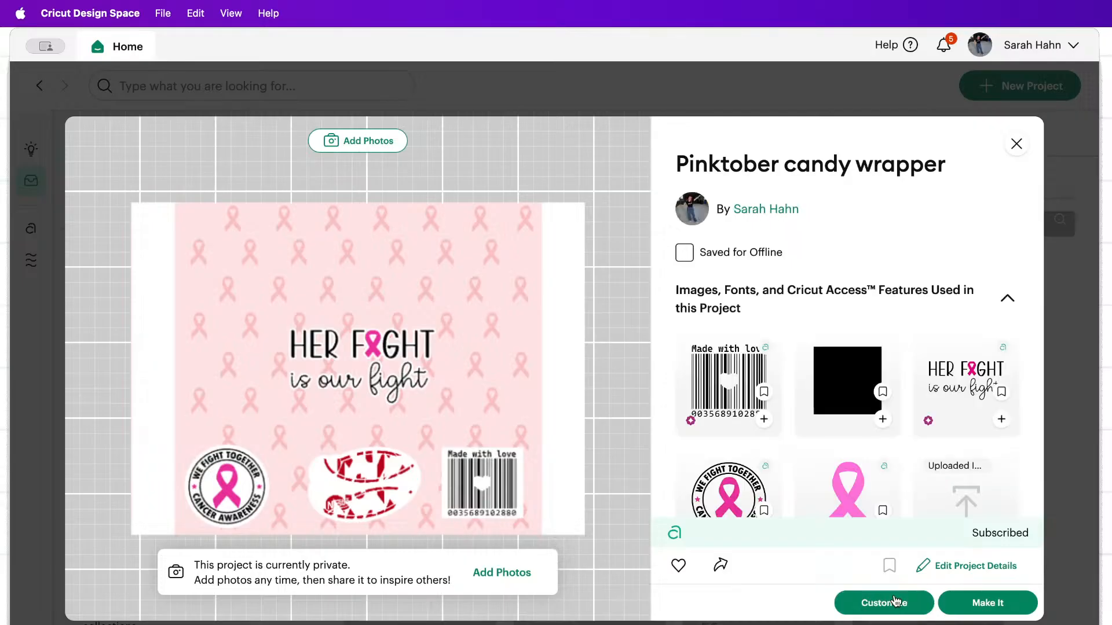
{"action": "left_click", "coordinate": [894, 599]}
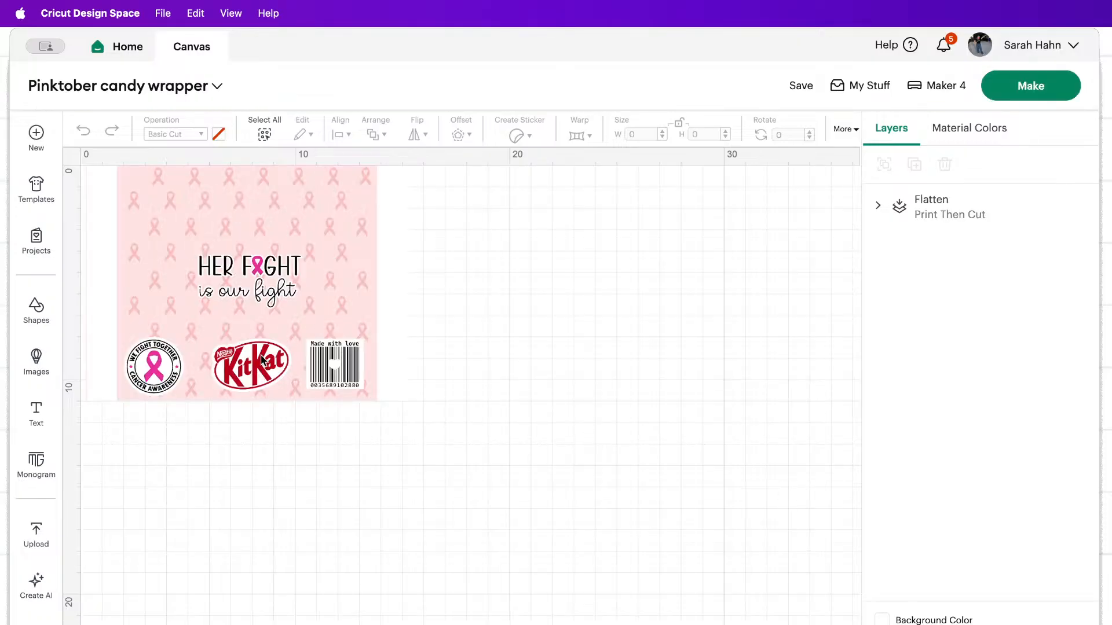
Move the flattened candy wrapper design along the canvas to about x 15.4 and deselect it.
{"action": "left_click", "coordinate": [292, 301]}
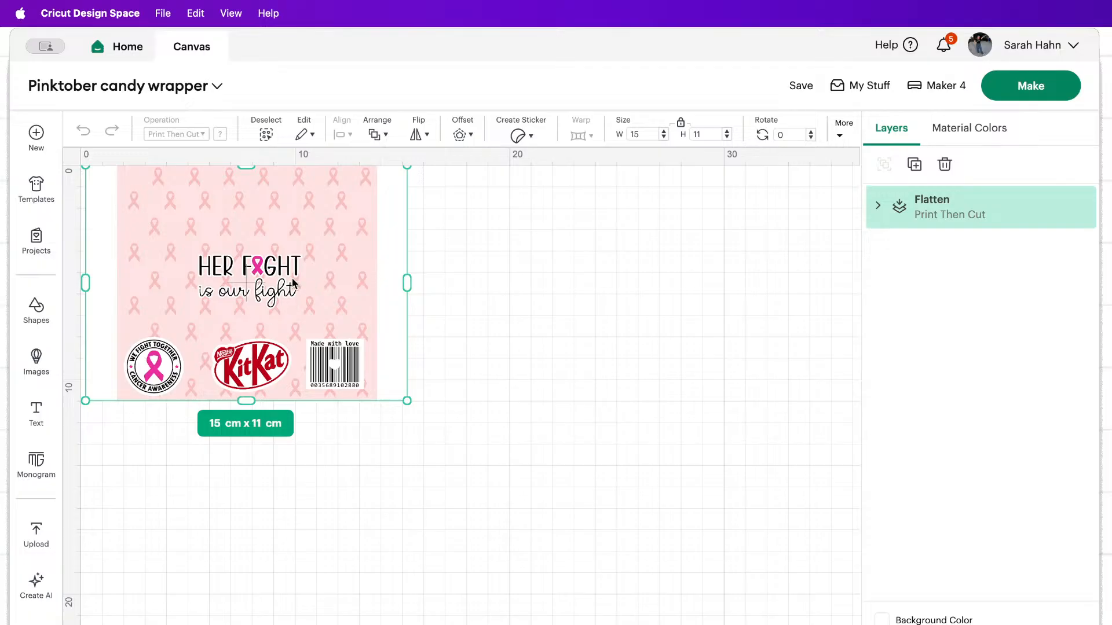
{"action": "left_click_drag", "start_coordinate": [291, 279], "coordinate": [322, 208]}
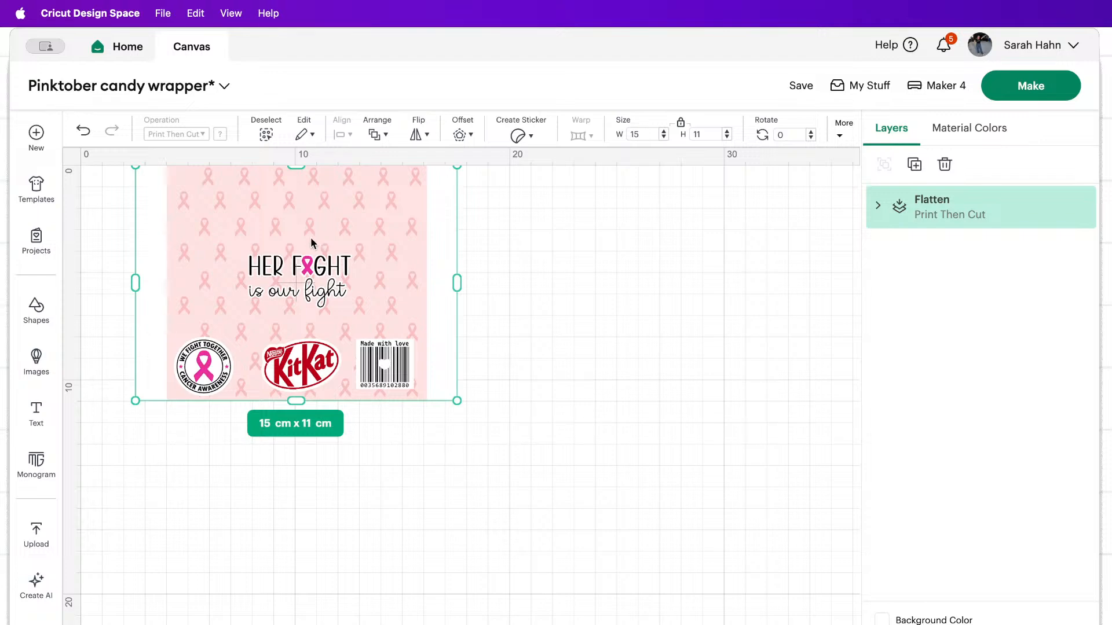
{"action": "left_click_drag", "start_coordinate": [311, 239], "coordinate": [477, 241]}
{"action": "left_click_drag", "start_coordinate": [417, 273], "coordinate": [492, 267]}
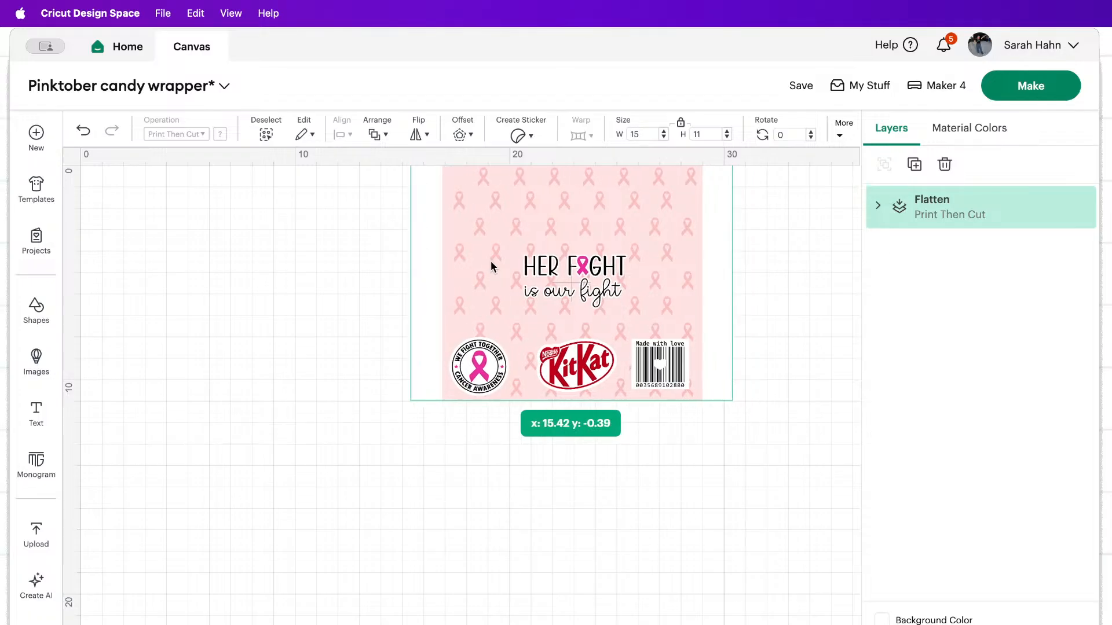
{"action": "left_click", "coordinate": [257, 305]}
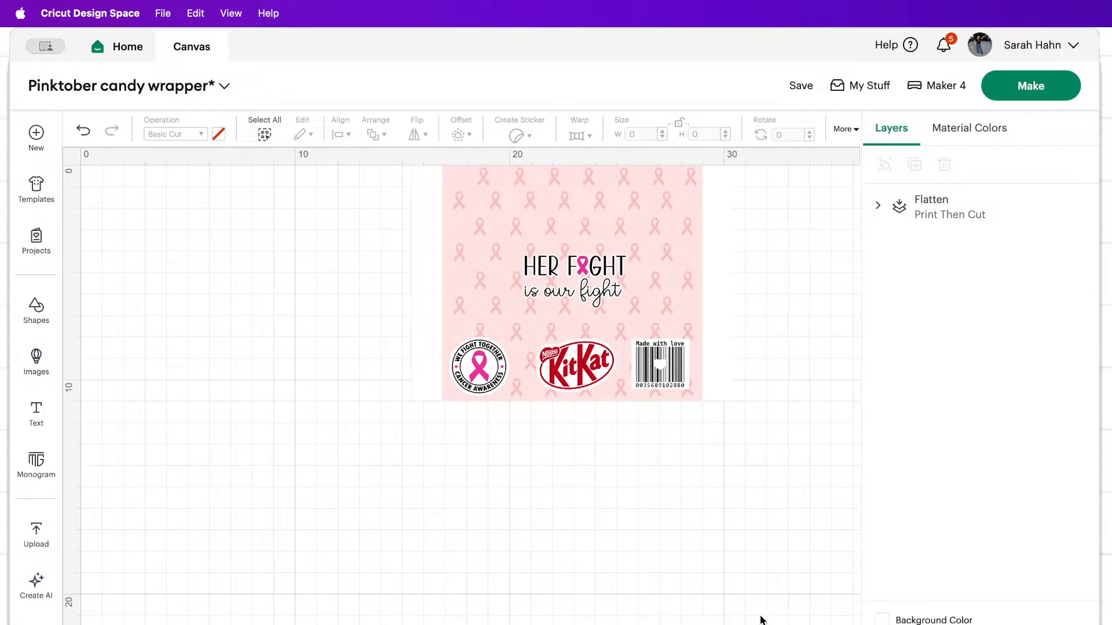
{"action": "key", "text": "super+Tab"}
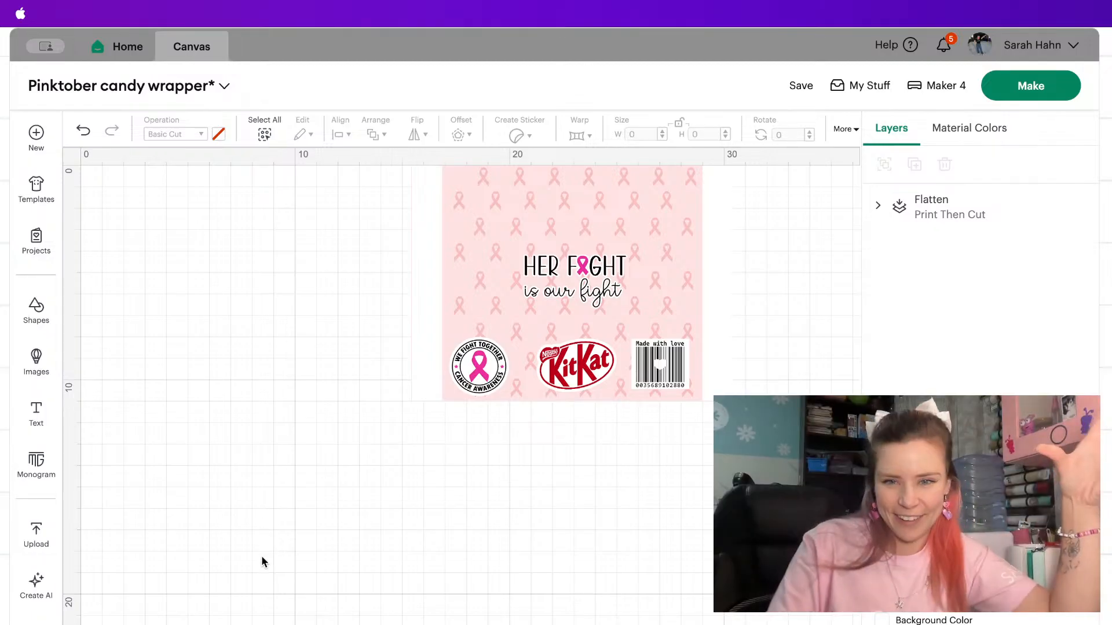
{"action": "left_click", "coordinate": [1052, 243]}
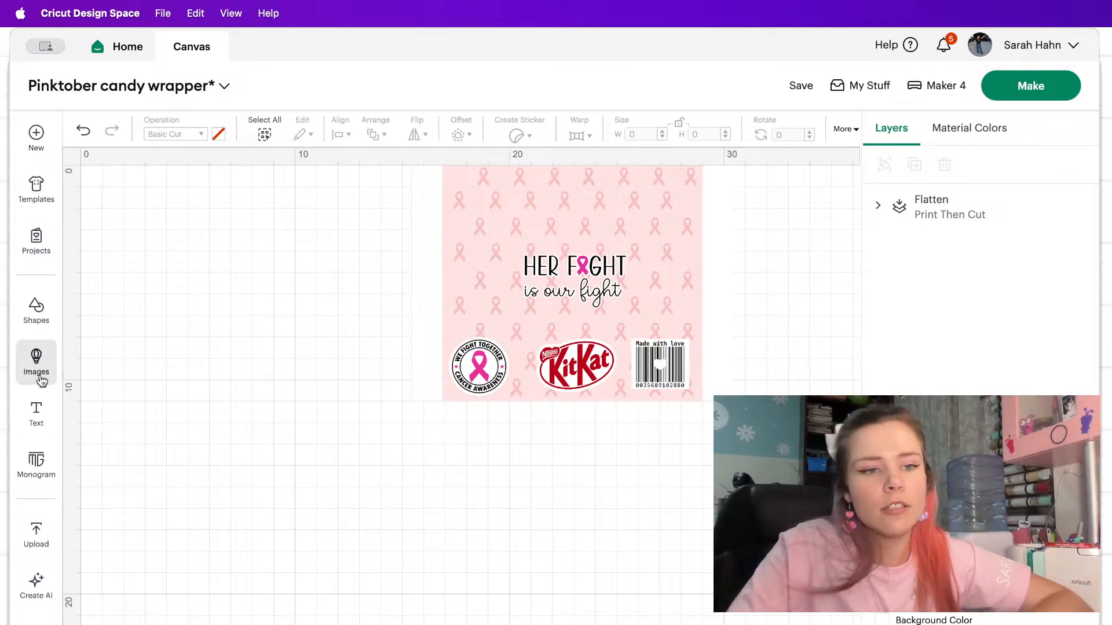
Add a square shape to the canvas and place it at the canvas origin beside the wrapper design.
{"action": "left_click", "coordinate": [36, 359]}
{"action": "left_click", "coordinate": [36, 310]}
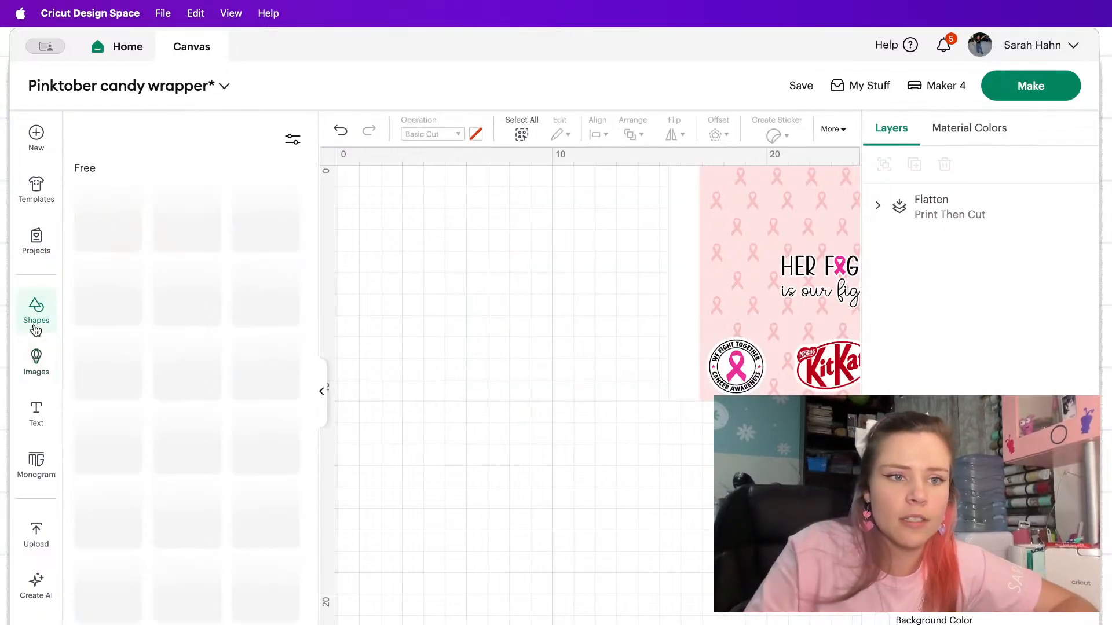
{"action": "left_click", "coordinate": [272, 511]}
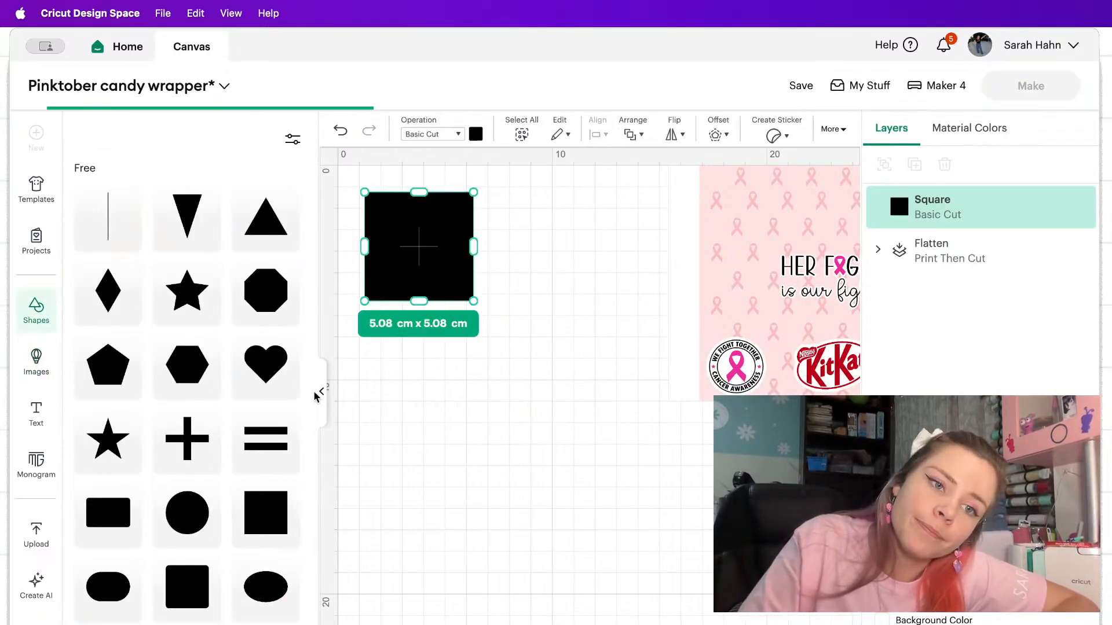
{"action": "left_click", "coordinate": [320, 397]}
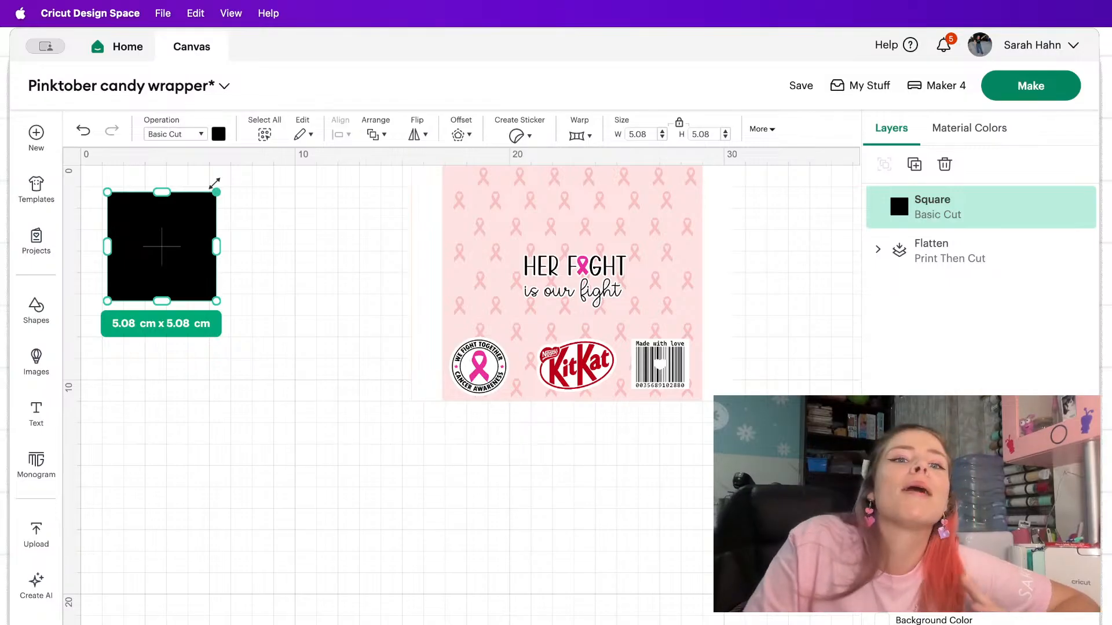
{"action": "left_click_drag", "start_coordinate": [192, 233], "coordinate": [164, 213]}
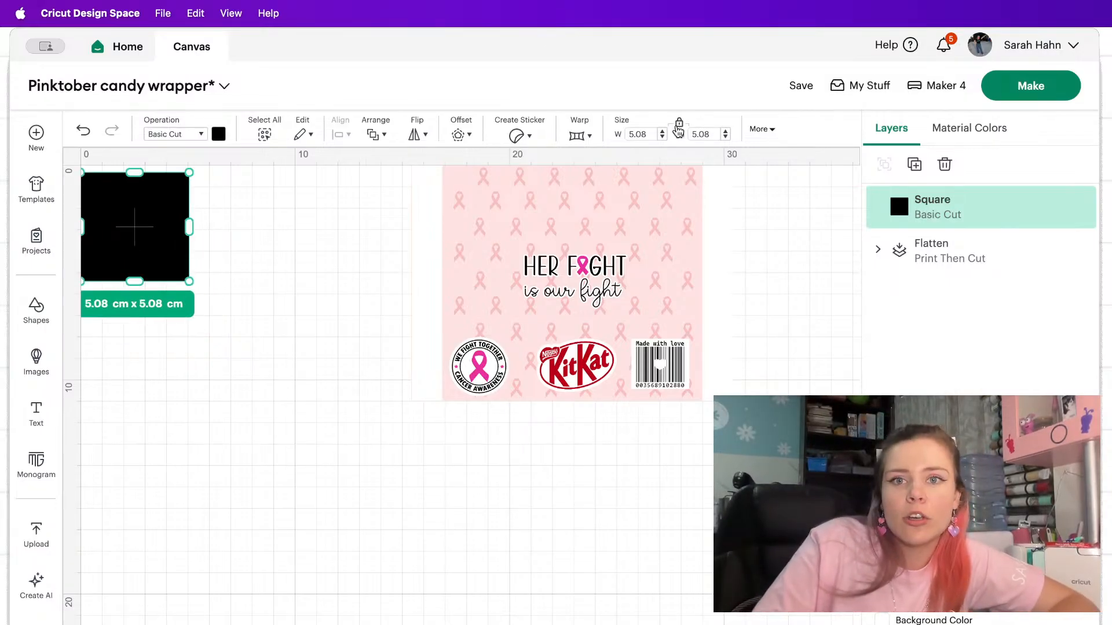
Unlock the square's proportions and set its size to 15 cm wide by 11 cm high.
{"action": "left_click", "coordinate": [678, 122]}
{"action": "type", "text": "15"}
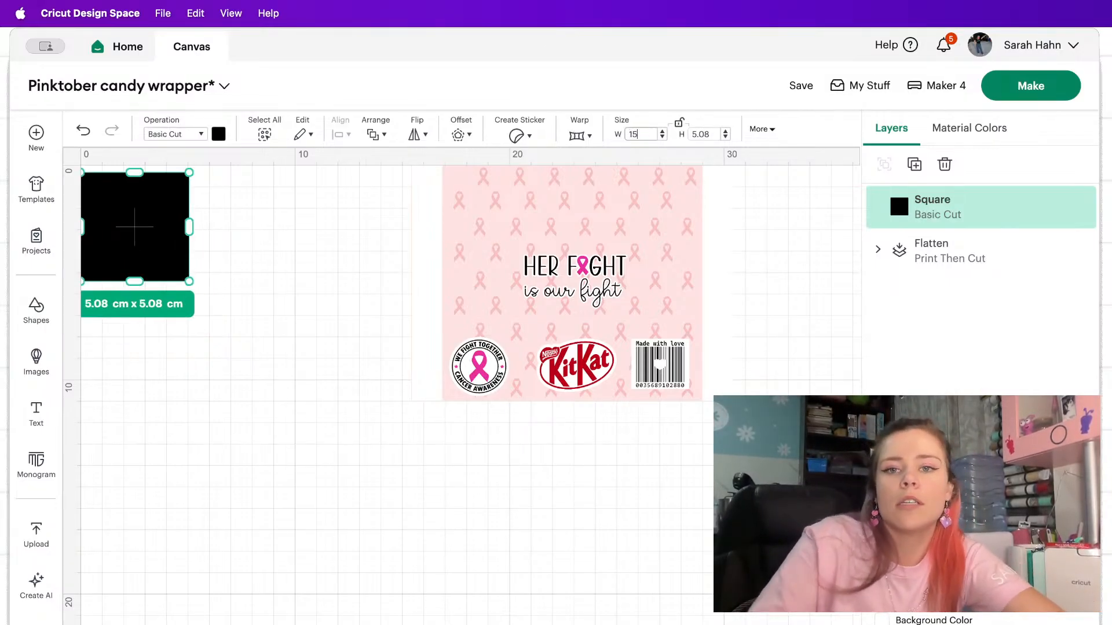
{"action": "left_click", "coordinate": [713, 132]}
{"action": "type", "text": "11"}
{"action": "key", "text": "Return"}
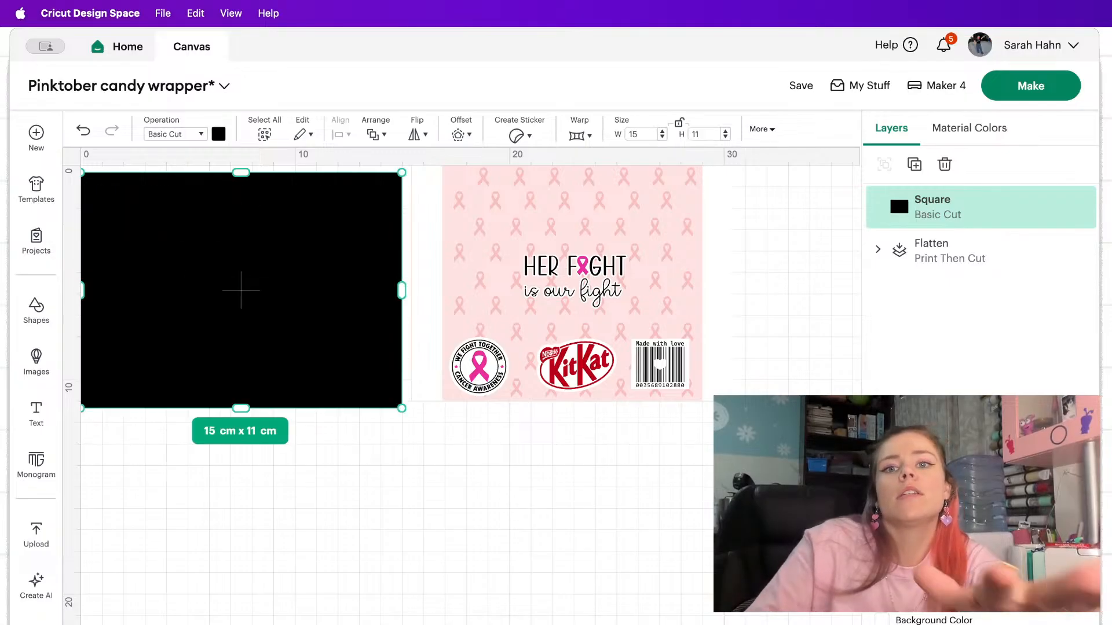
Reposition the wrapper design and the black rectangle with space between them, and recolor the rectangle hot pink.
{"action": "left_click_drag", "start_coordinate": [488, 251], "coordinate": [615, 258]}
{"action": "left_click_drag", "start_coordinate": [326, 241], "coordinate": [403, 259]}
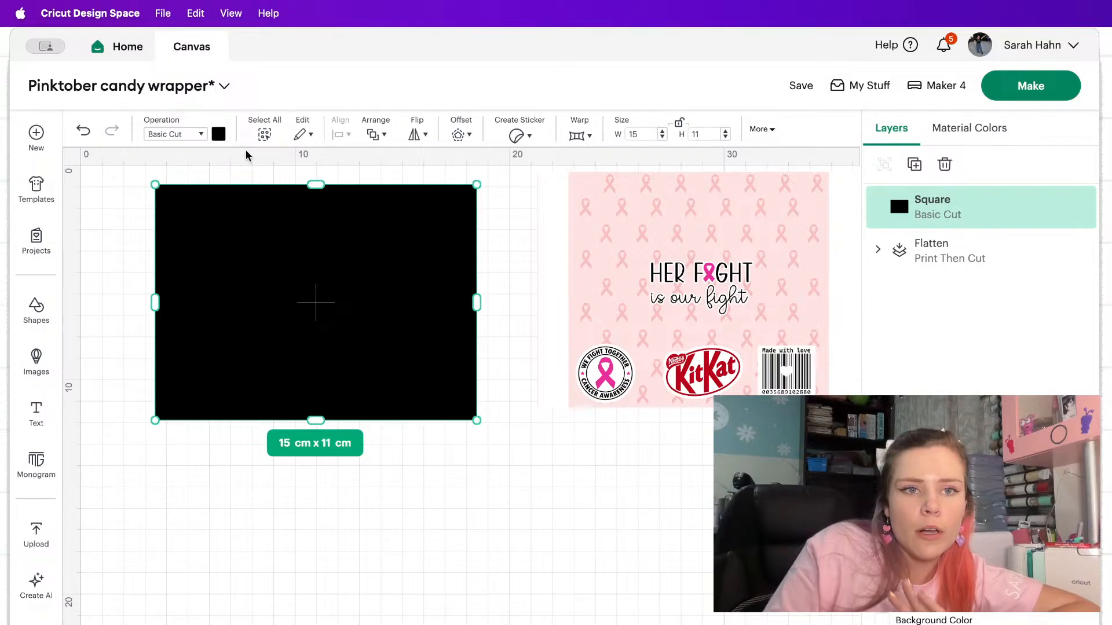
{"action": "left_click", "coordinate": [219, 135]}
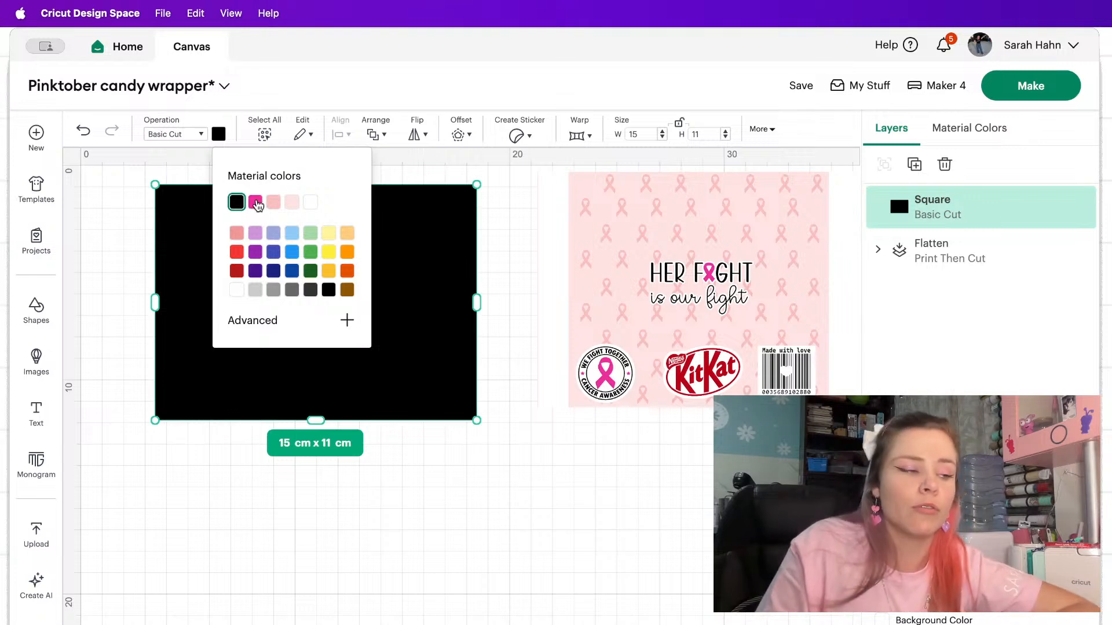
{"action": "left_click", "coordinate": [255, 203]}
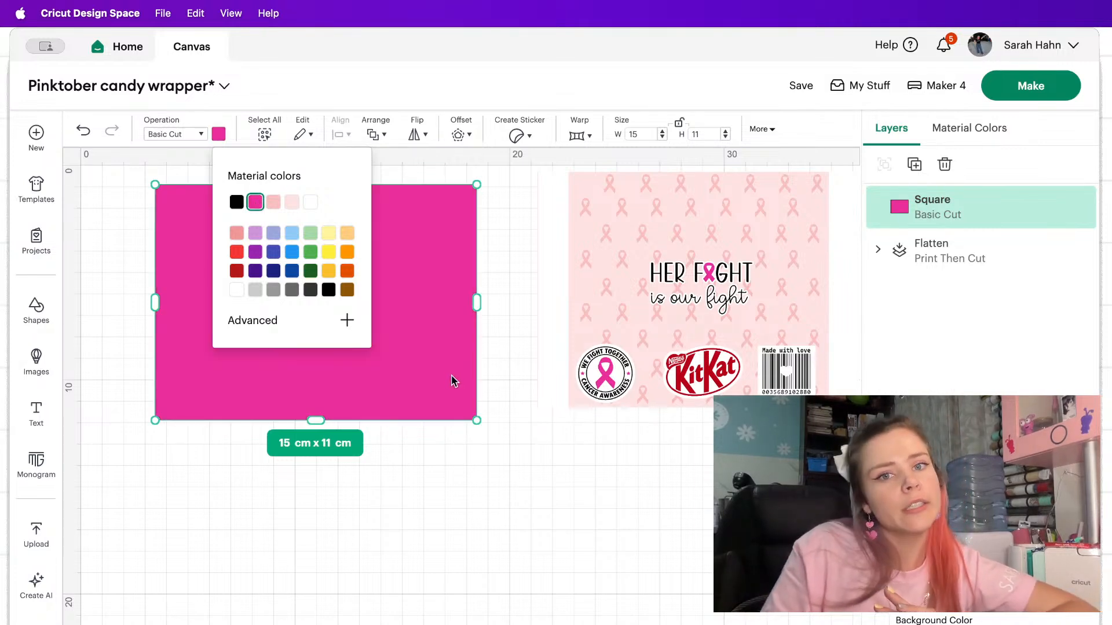
{"action": "left_click", "coordinate": [525, 297]}
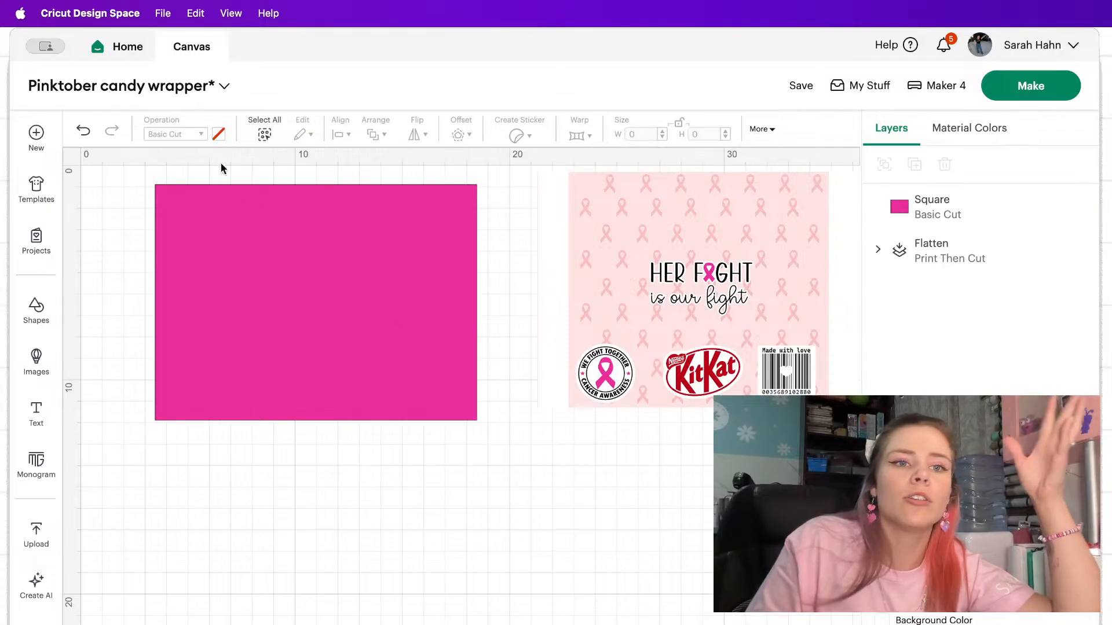
Duplicate the hot pink rectangle, and place the copy over the original at about 12.39 cm wide.
{"action": "left_click", "coordinate": [234, 215]}
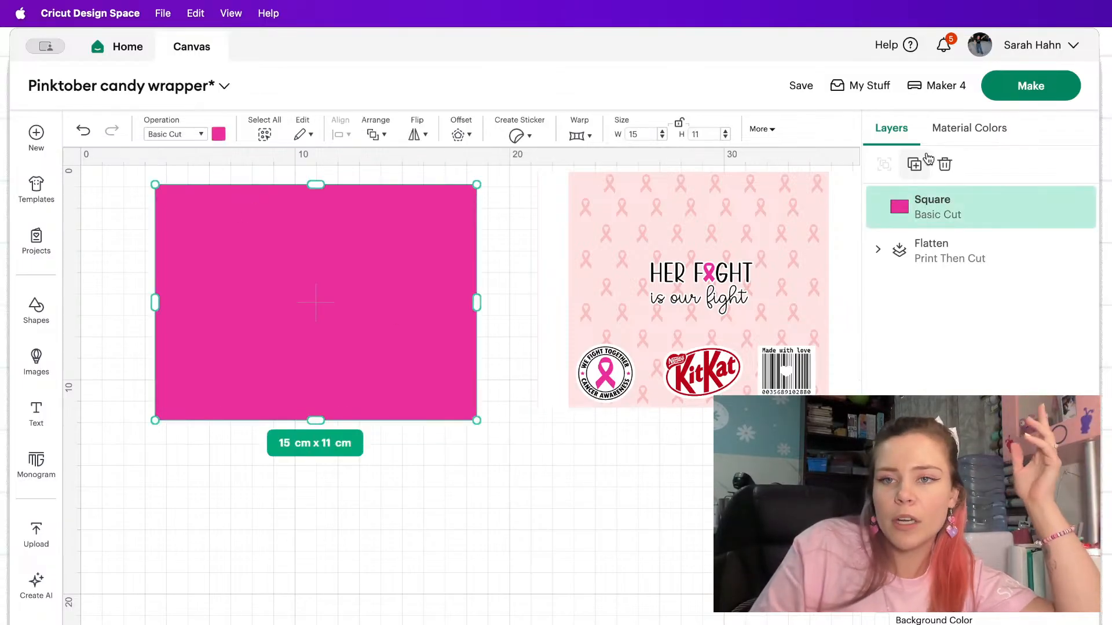
{"action": "left_click", "coordinate": [913, 165]}
{"action": "left_click_drag", "start_coordinate": [385, 301], "coordinate": [385, 268]}
{"action": "left_click_drag", "start_coordinate": [506, 303], "coordinate": [449, 306]}
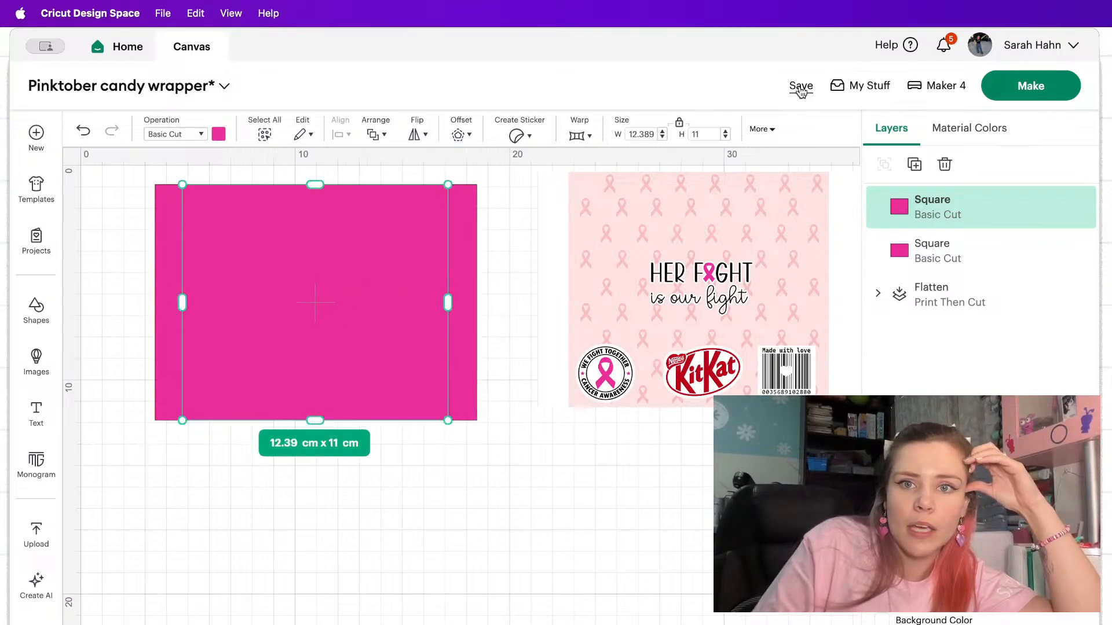
Try to set the duplicate rectangle's width to 12 cm with its proportions locked, and undo the resize.
{"action": "double_click", "coordinate": [652, 133]}
{"action": "type", "text": "12"}
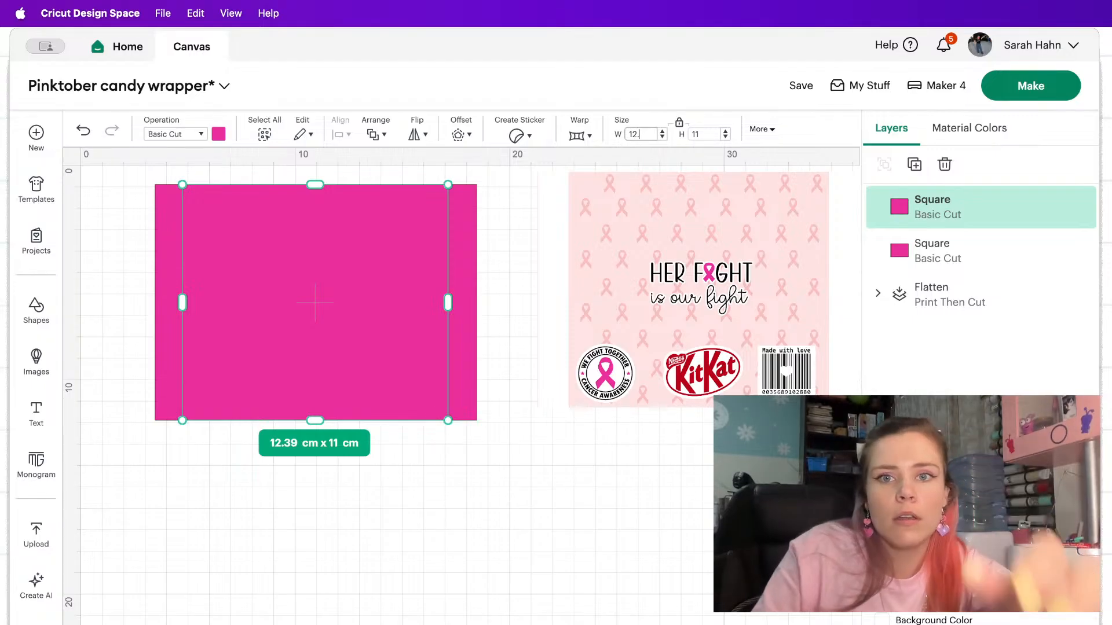
{"action": "key", "text": "Return"}
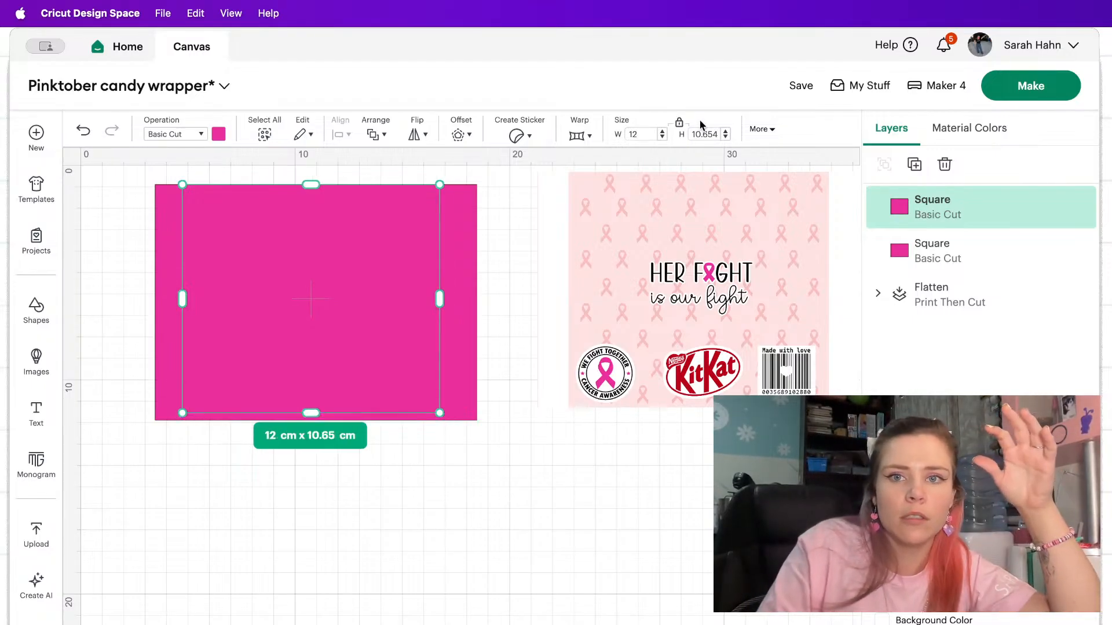
{"action": "left_click", "coordinate": [83, 130]}
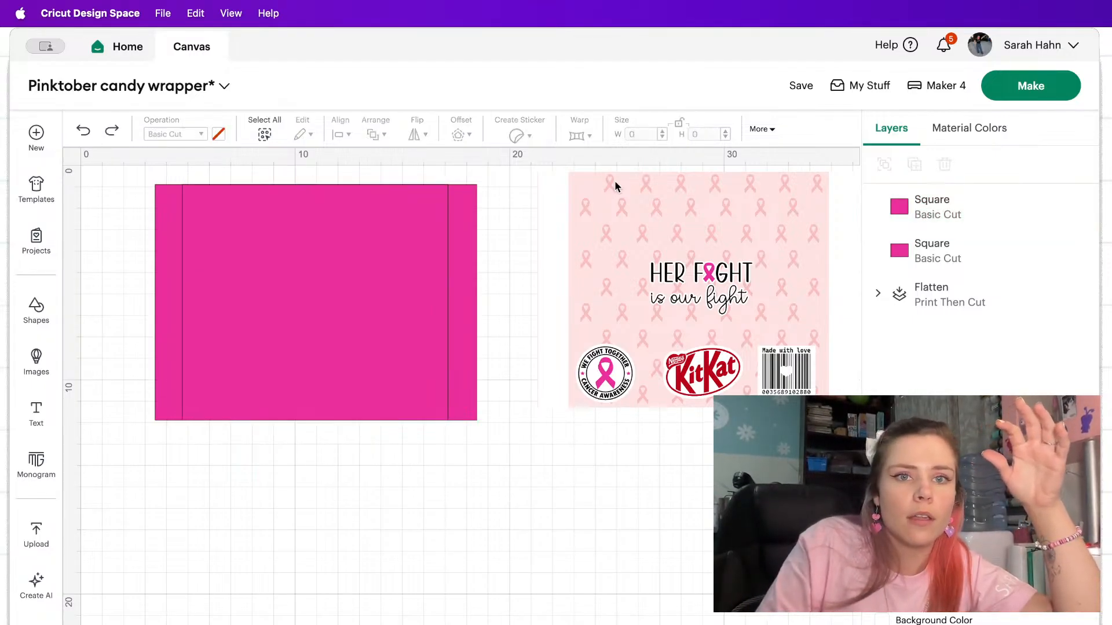
Unlock the duplicate rectangle's proportions and set only its width to 12 cm.
{"action": "left_click", "coordinate": [459, 277]}
{"action": "left_click", "coordinate": [994, 213]}
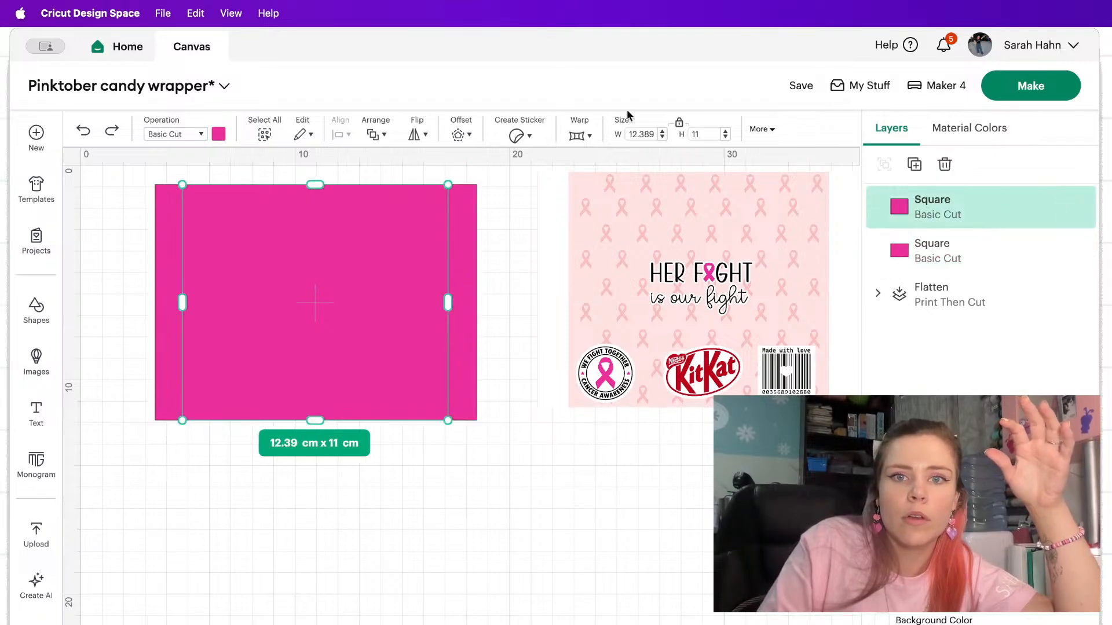
{"action": "left_click", "coordinate": [678, 129]}
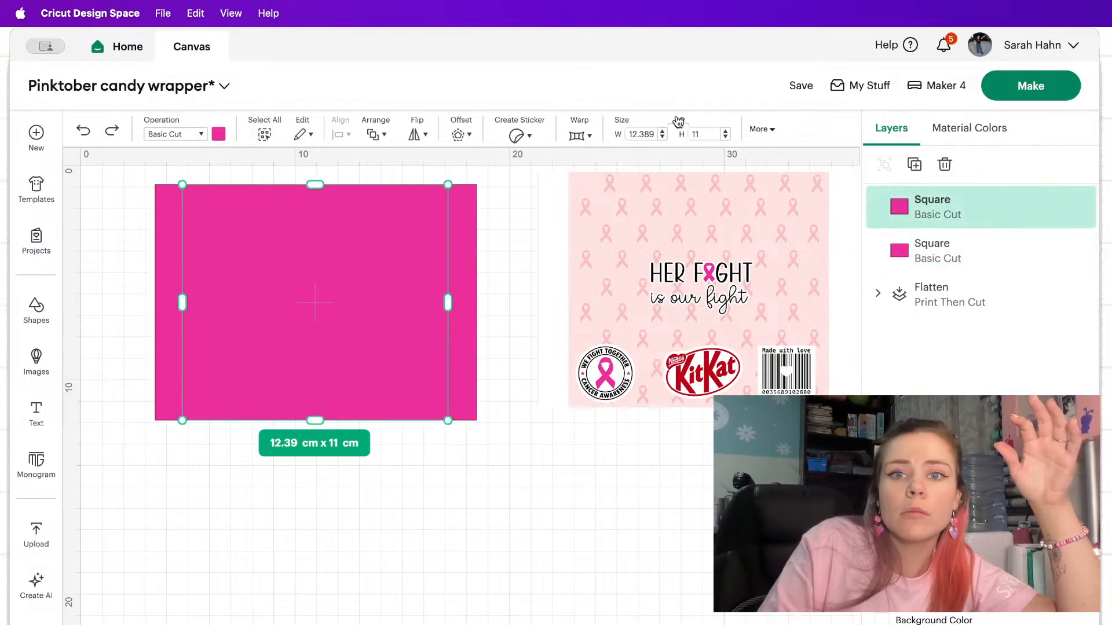
{"action": "left_click", "coordinate": [654, 134]}
{"action": "key", "text": "BackSpace"}
{"action": "key", "text": "BackSpace"}
{"action": "key", "text": "BackSpace"}
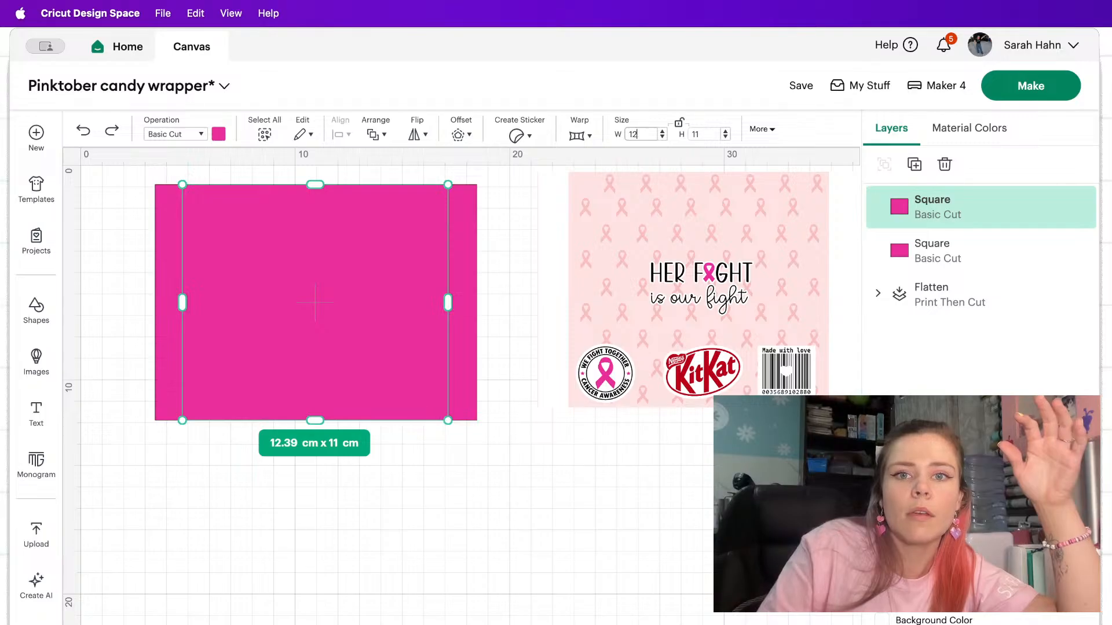
{"action": "key", "text": "Return"}
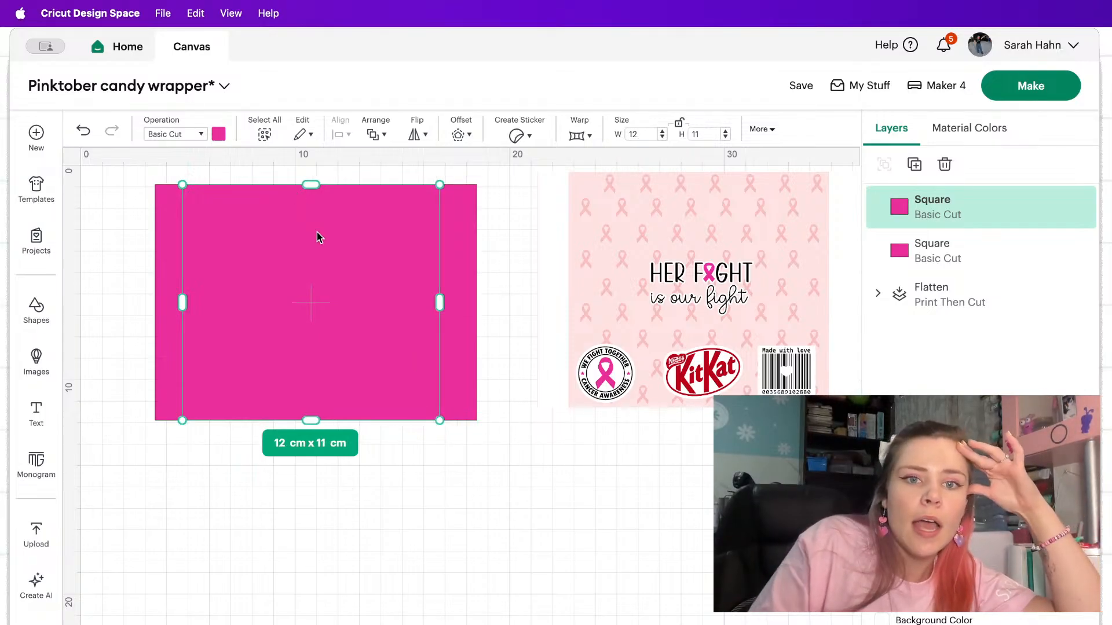
Center the narrower rectangle over the wider one and recolor it with the pale pink material color.
{"action": "left_click_drag", "start_coordinate": [317, 232], "coordinate": [322, 232]}
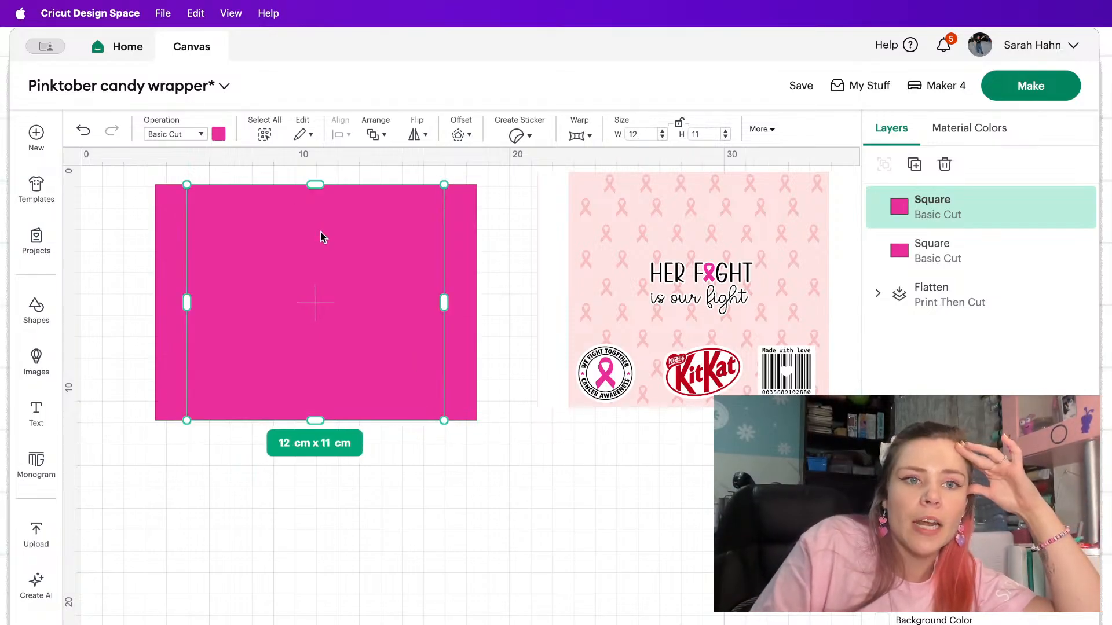
{"action": "left_click", "coordinate": [218, 138]}
{"action": "left_click", "coordinate": [292, 203]}
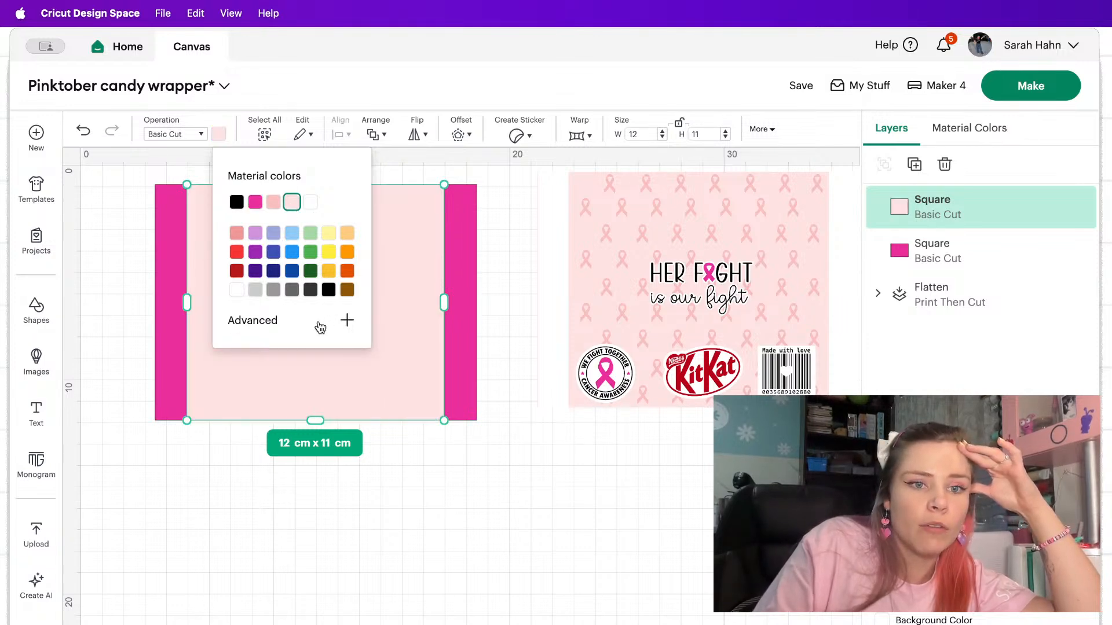
Recolor the narrower rectangle with a custom, very light pink mixed in the advanced color picker.
{"action": "left_click", "coordinate": [319, 324]}
{"action": "left_click_drag", "start_coordinate": [246, 332], "coordinate": [235, 333]}
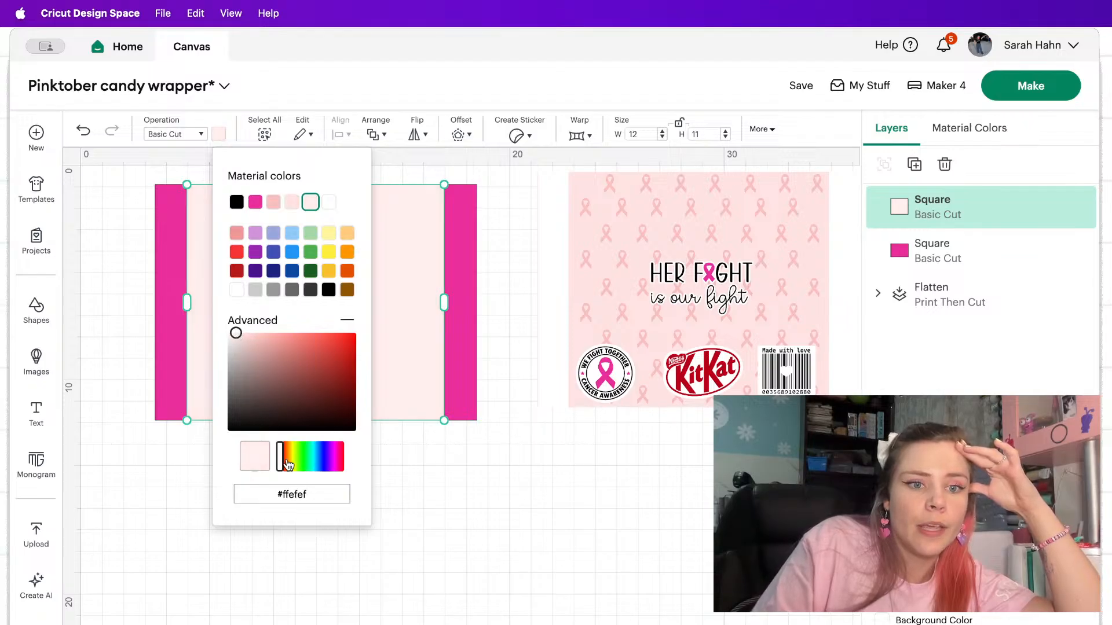
{"action": "left_click_drag", "start_coordinate": [280, 457], "coordinate": [341, 461]}
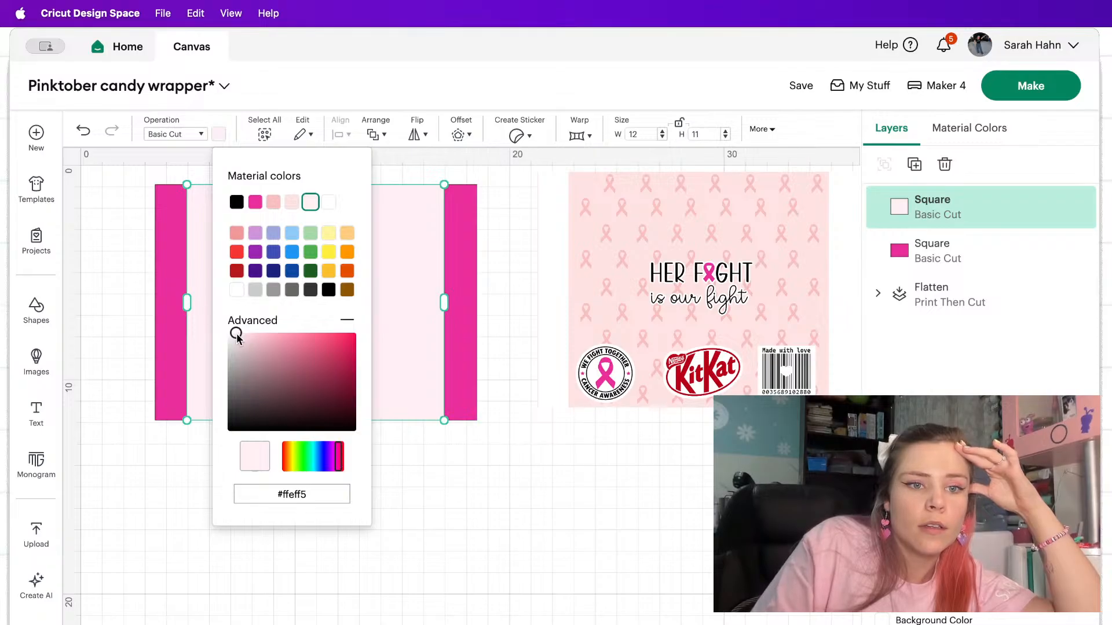
{"action": "left_click_drag", "start_coordinate": [236, 335], "coordinate": [228, 334]}
{"action": "left_click", "coordinate": [457, 500]}
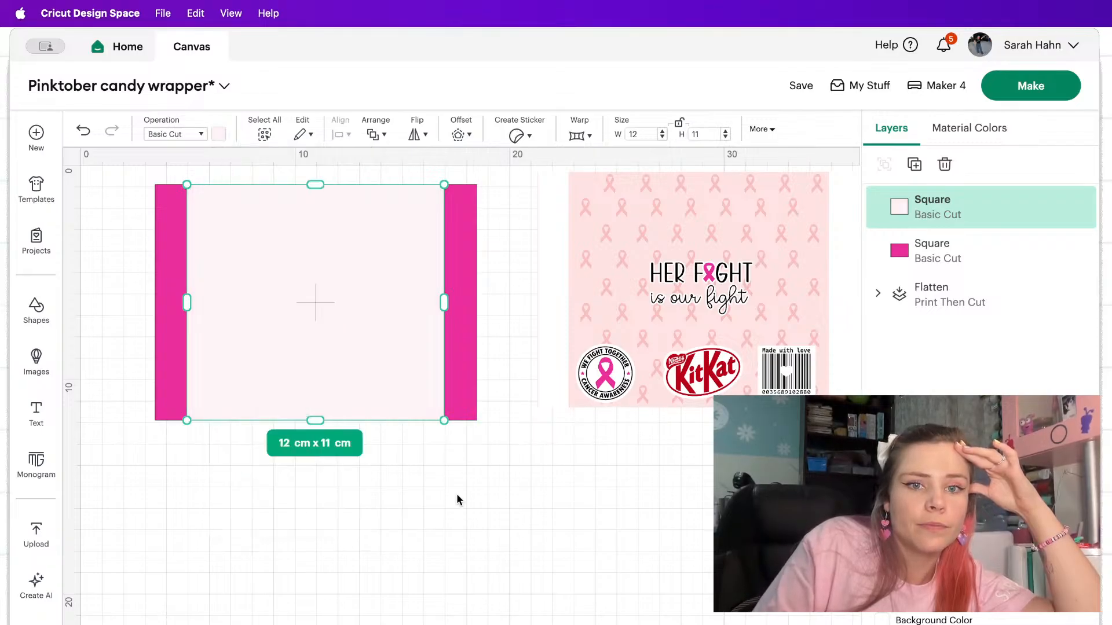
{"action": "left_click", "coordinate": [457, 496]}
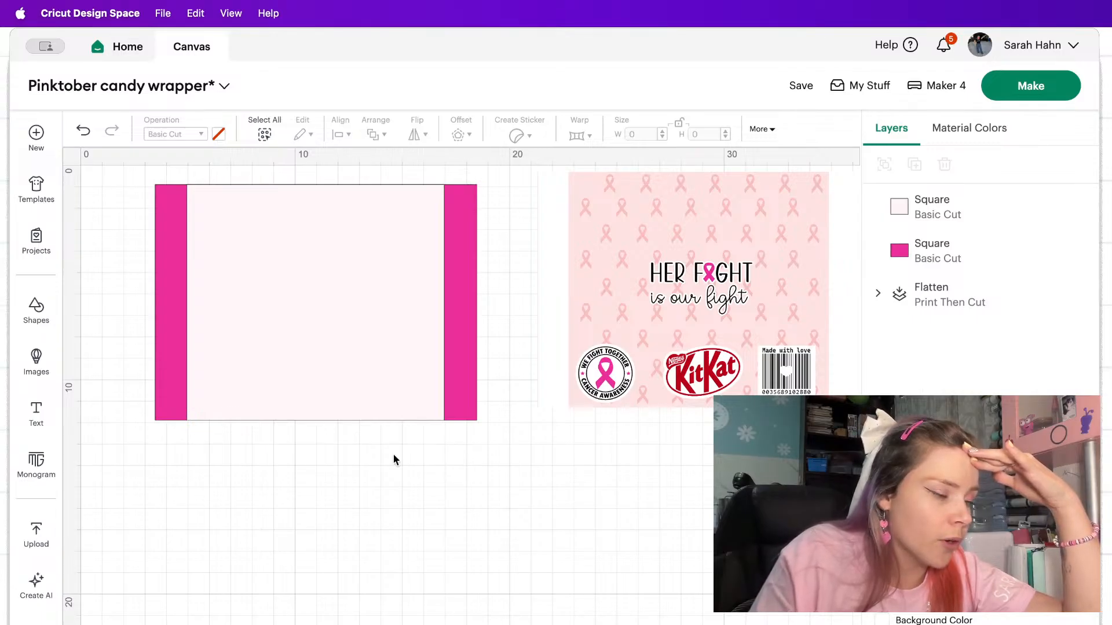
{"action": "left_click_drag", "start_coordinate": [461, 480], "coordinate": [152, 180]}
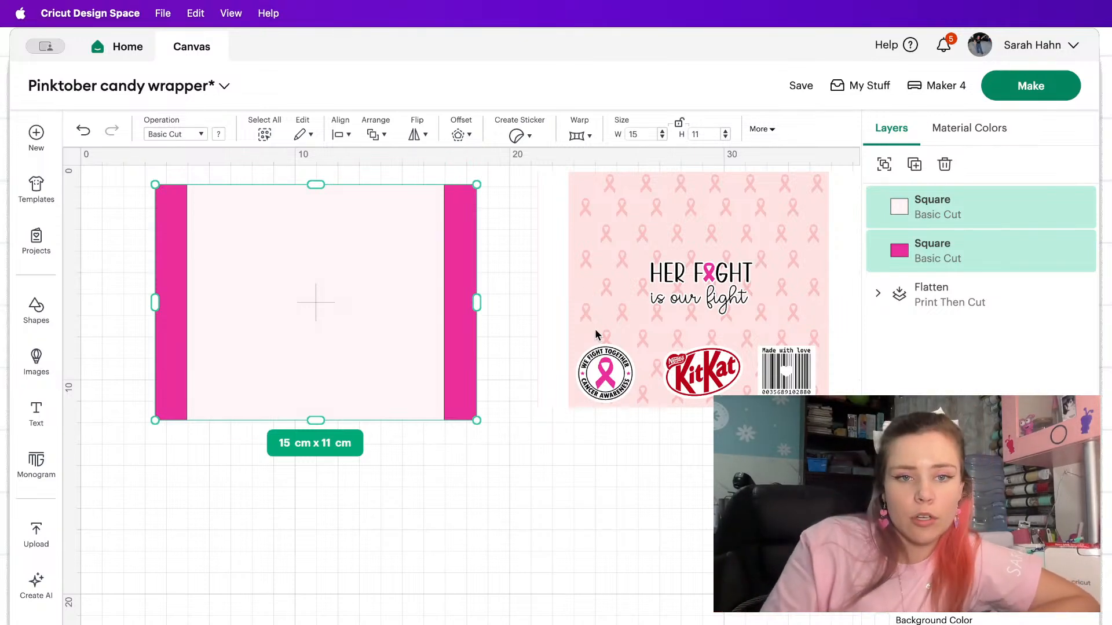
{"action": "left_click", "coordinate": [530, 273]}
{"action": "left_click_drag", "start_coordinate": [505, 541], "coordinate": [233, 249]}
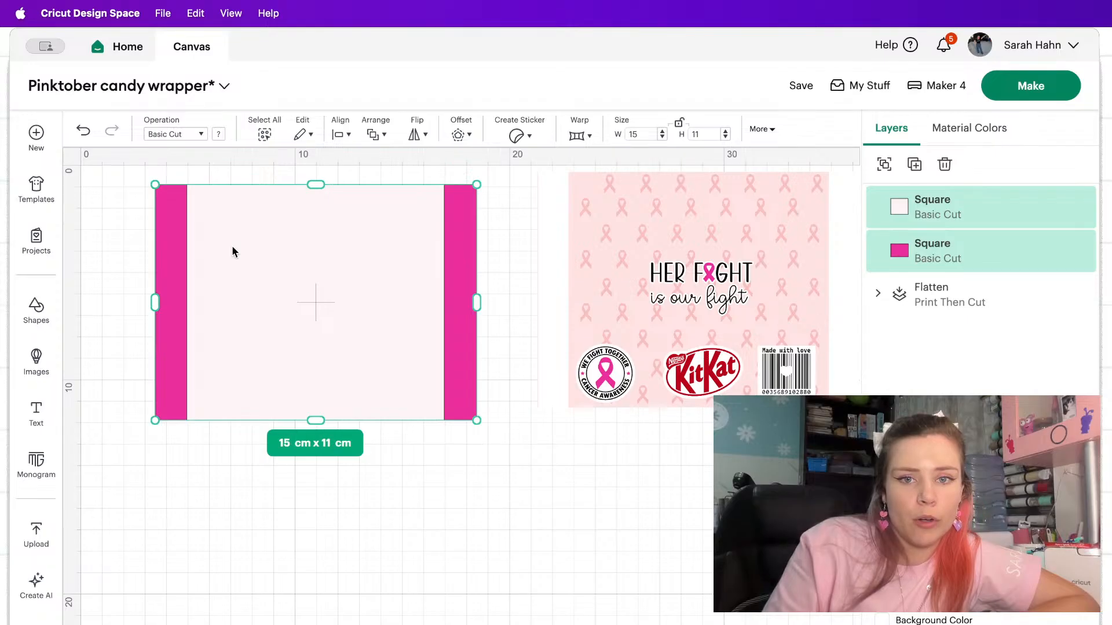
{"action": "left_click", "coordinate": [197, 501]}
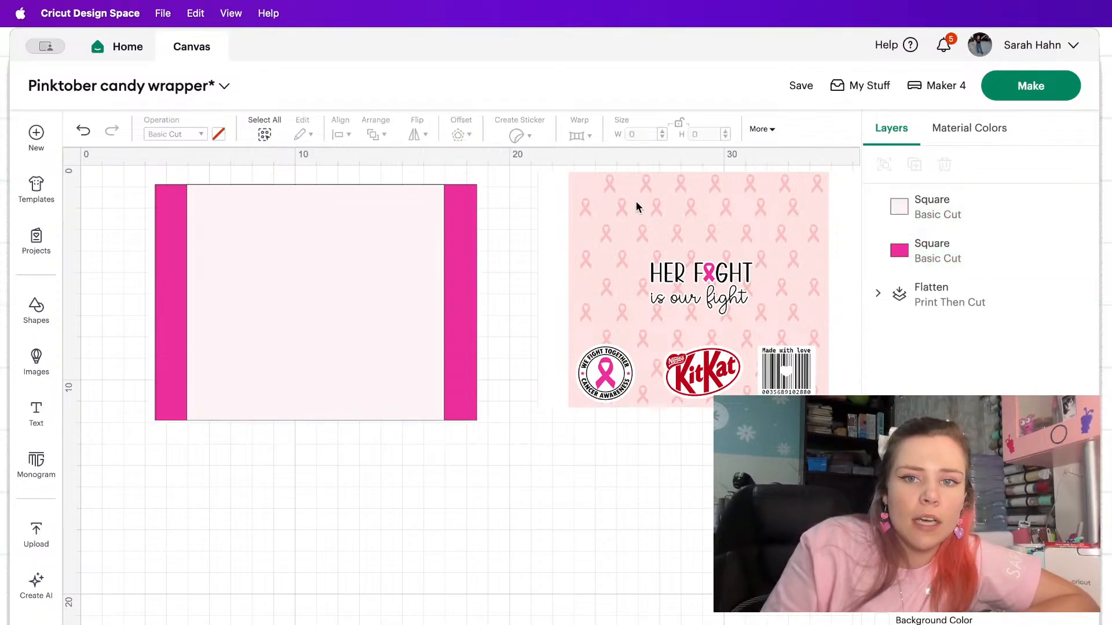
Search the image library for "cancer ribbon".
{"action": "left_click", "coordinate": [36, 362]}
{"action": "left_click", "coordinate": [206, 141]}
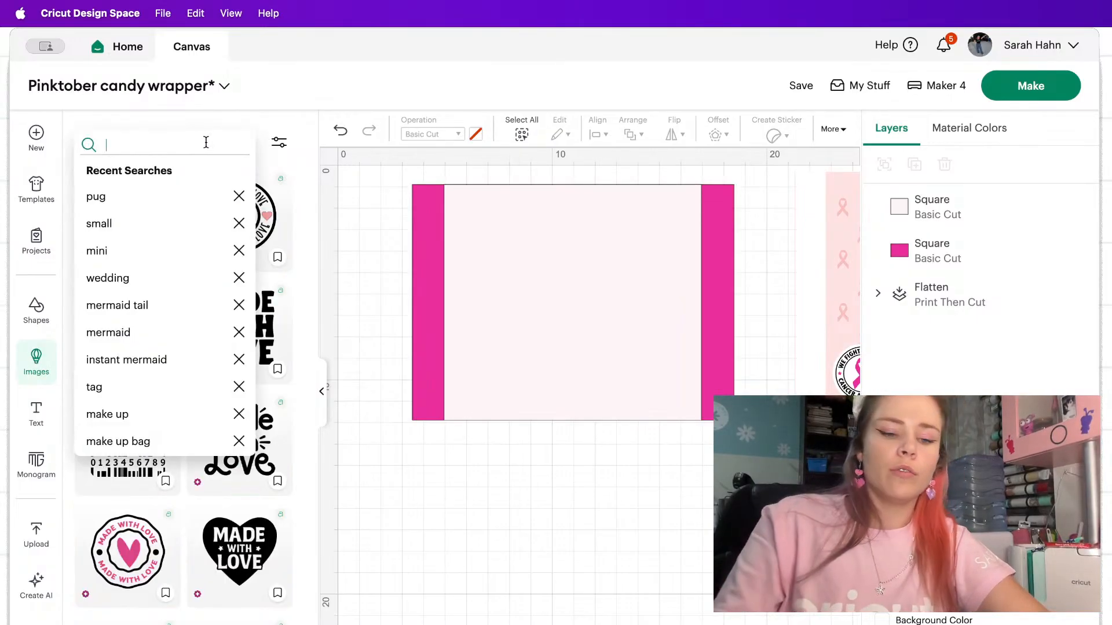
{"action": "type", "text": "cancer riib"}
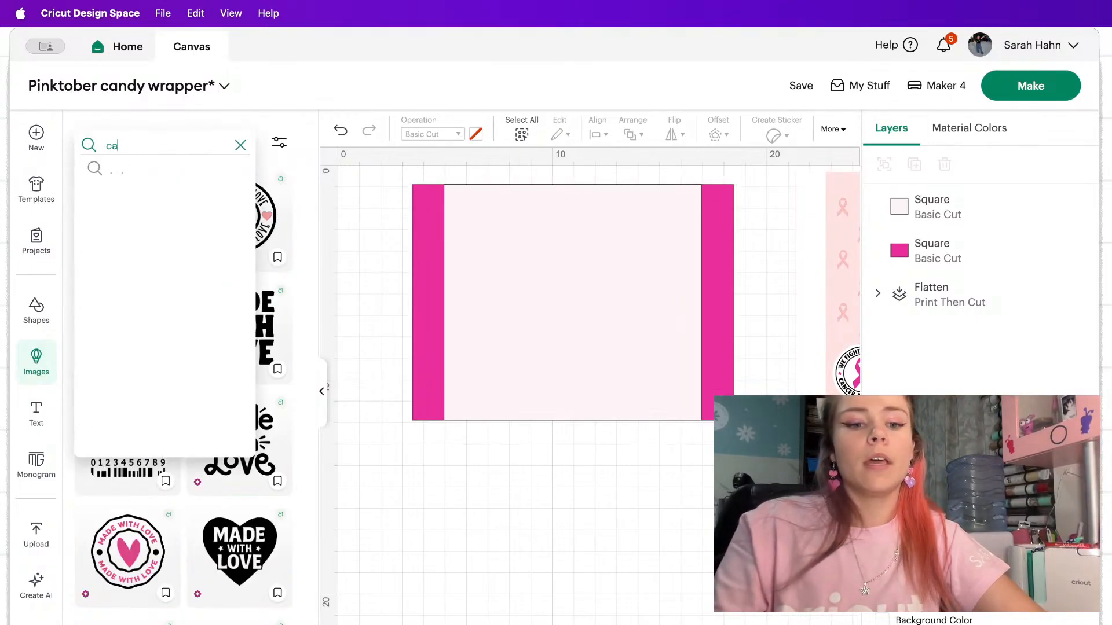
{"action": "key", "text": "BackSpace"}
{"action": "key", "text": "BackSpace"}
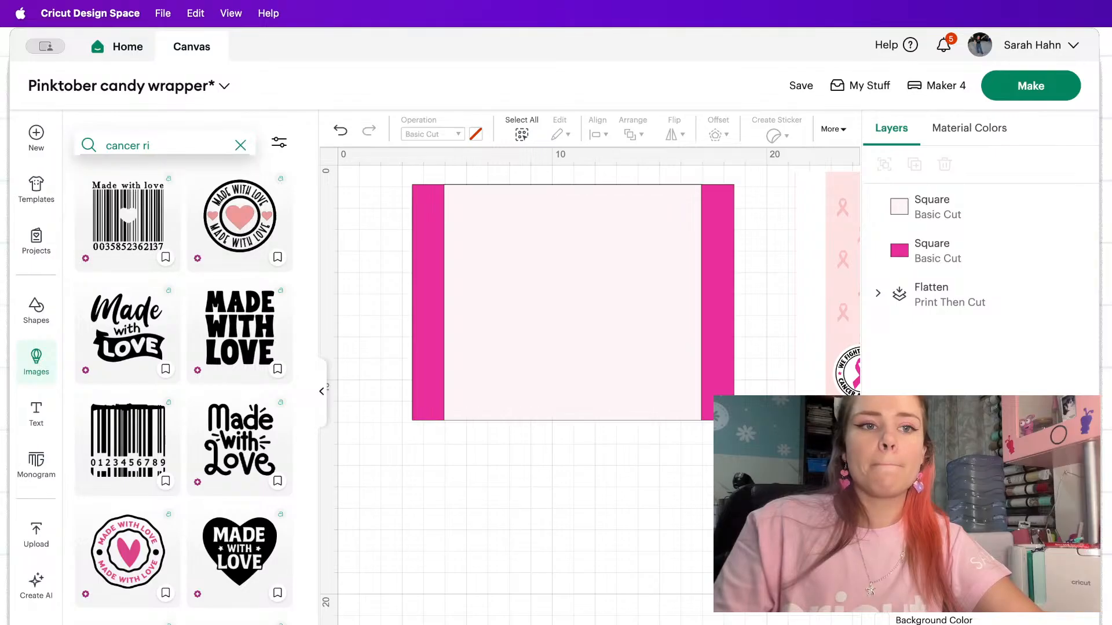
{"action": "type", "text": "bbon"}
{"action": "key", "text": "Return"}
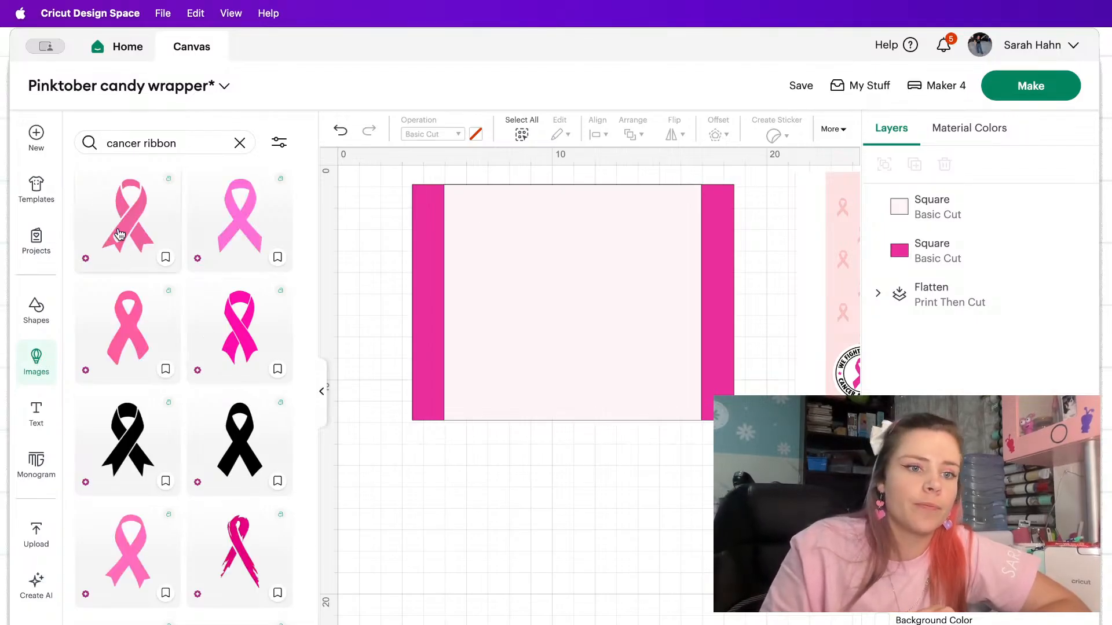
Insert the pink ribbon with the heart cutout, scale it to about 0.85 × 1.21 cm, and place it in the narrower rectangle's upper-left corner.
{"action": "left_click", "coordinate": [120, 234]}
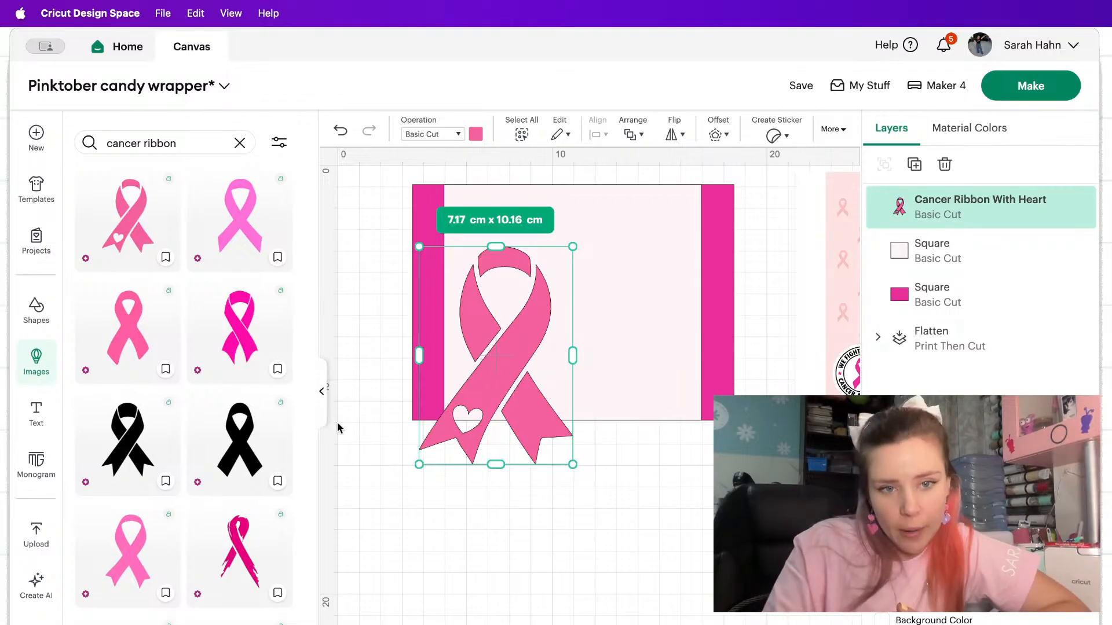
{"action": "left_click", "coordinate": [322, 392]}
{"action": "left_click_drag", "start_coordinate": [293, 336], "coordinate": [286, 276]}
{"action": "left_click_drag", "start_coordinate": [338, 404], "coordinate": [214, 228]}
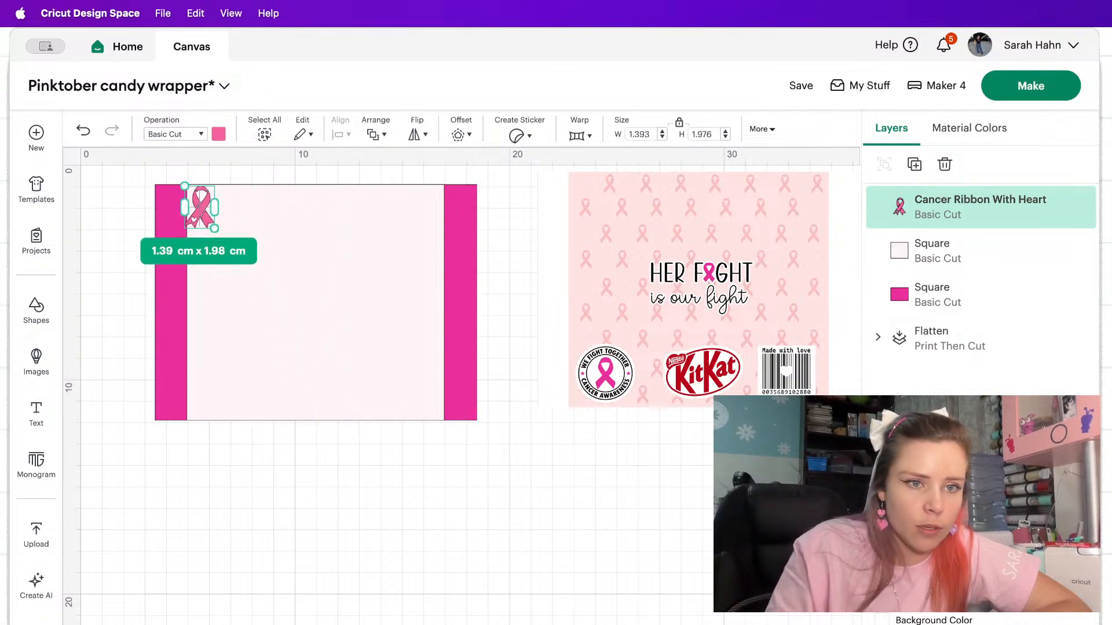
{"action": "left_click", "coordinate": [175, 623]}
{"action": "left_click_drag", "start_coordinate": [260, 217], "coordinate": [279, 225]}
{"action": "left_click_drag", "start_coordinate": [302, 271], "coordinate": [274, 228]}
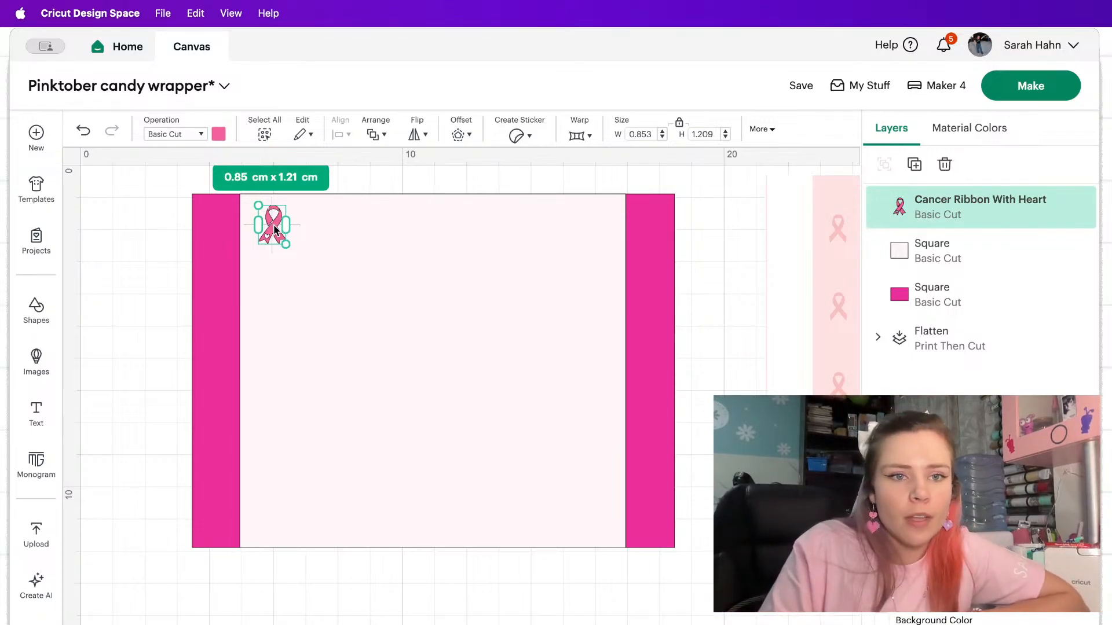
{"action": "left_click_drag", "start_coordinate": [273, 224], "coordinate": [272, 225]}
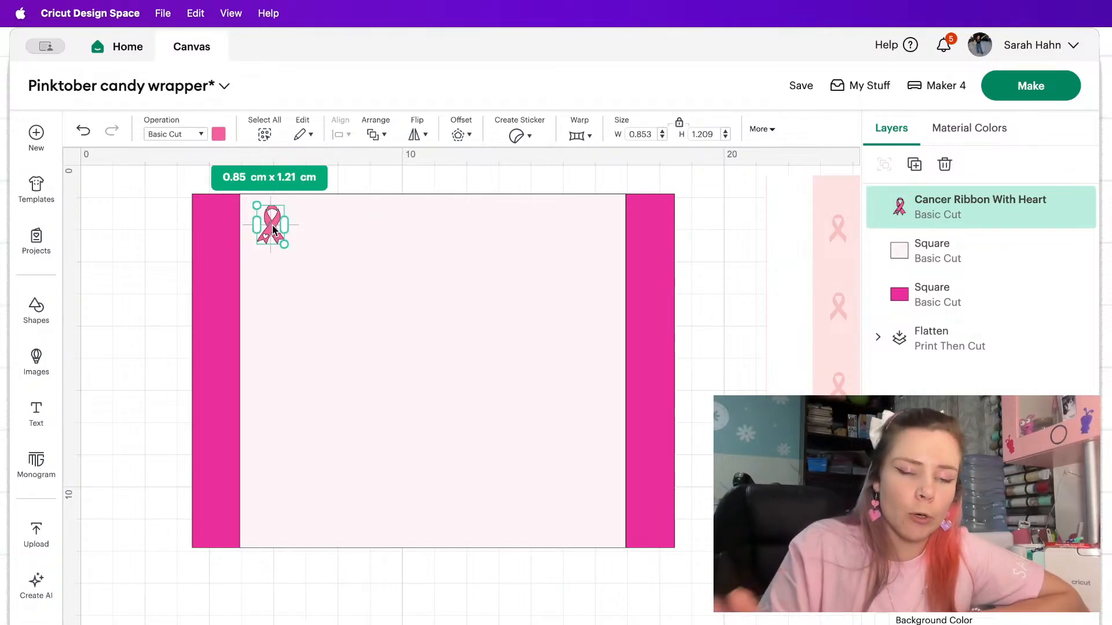
Change the narrower rectangle's operation to Print Then Cut.
{"action": "left_click", "coordinate": [362, 329]}
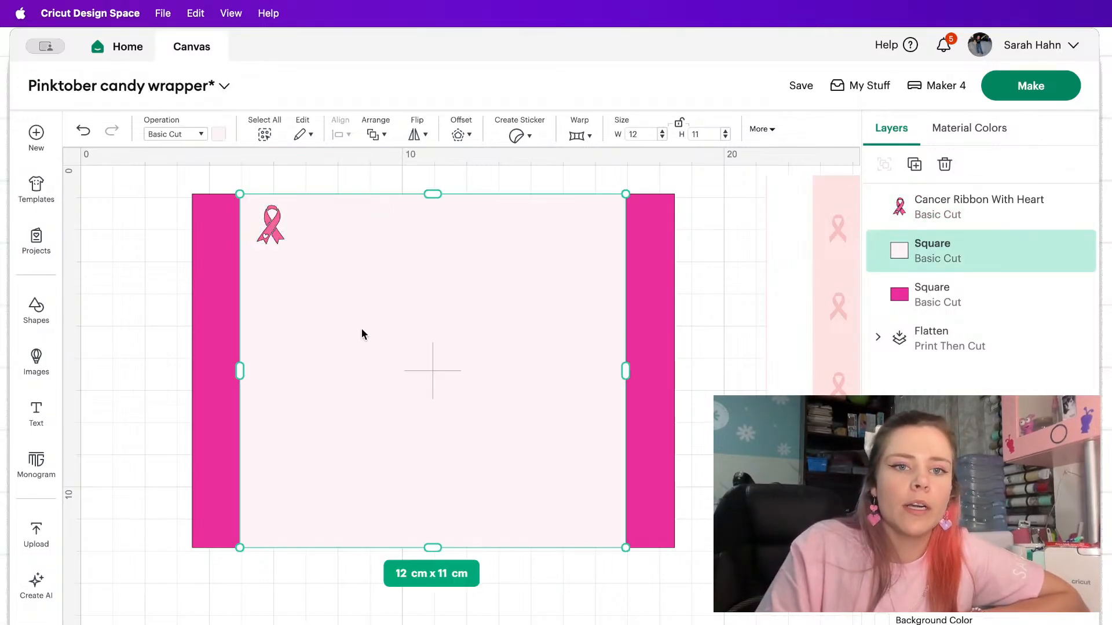
{"action": "left_click", "coordinate": [187, 138]}
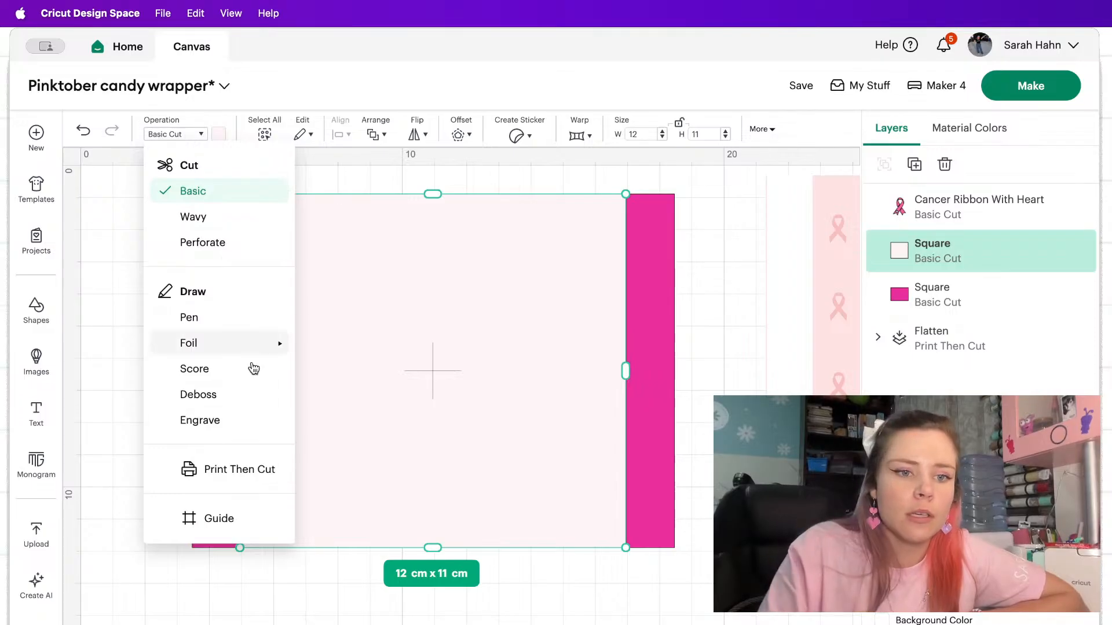
{"action": "left_click", "coordinate": [255, 474]}
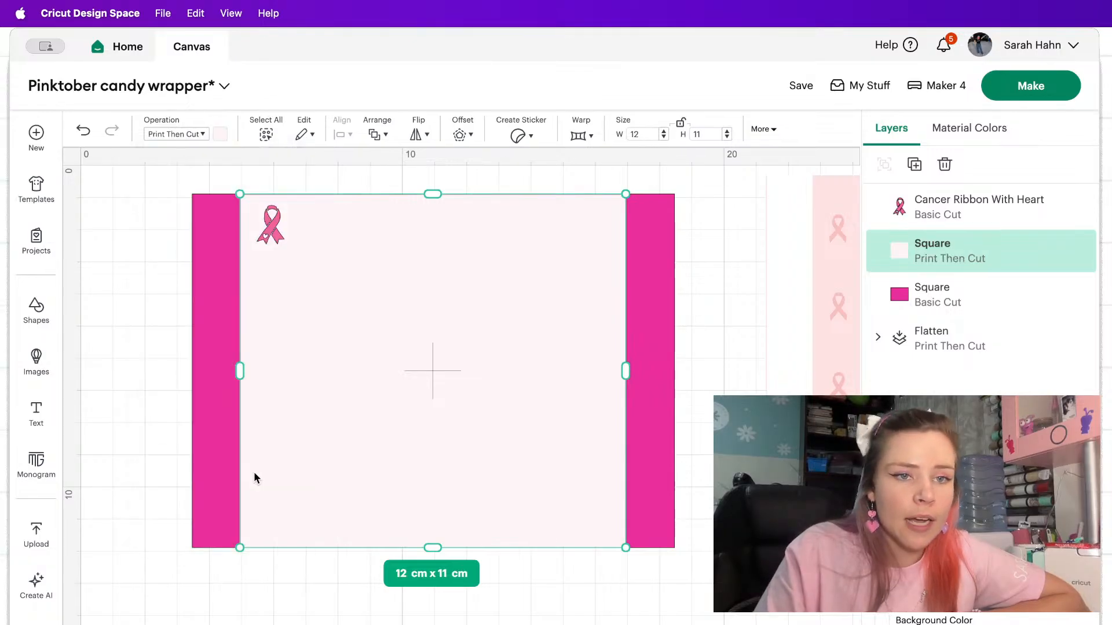
Try Christmas pattern fills on the narrower rectangle and filter the available patterns by pink.
{"action": "left_click", "coordinate": [220, 135]}
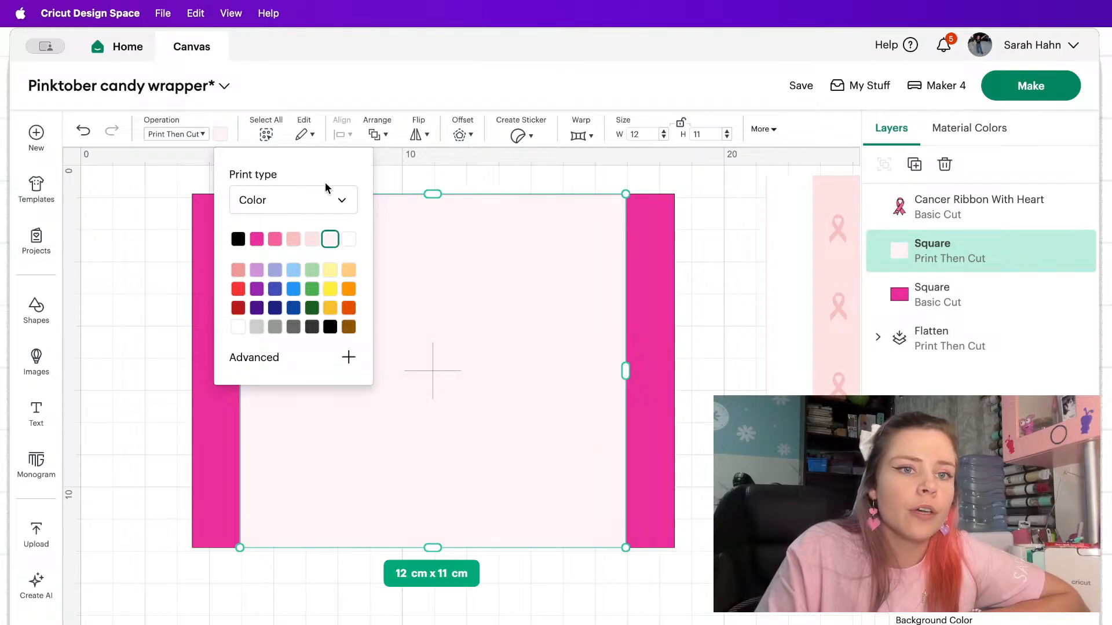
{"action": "left_click", "coordinate": [338, 202]}
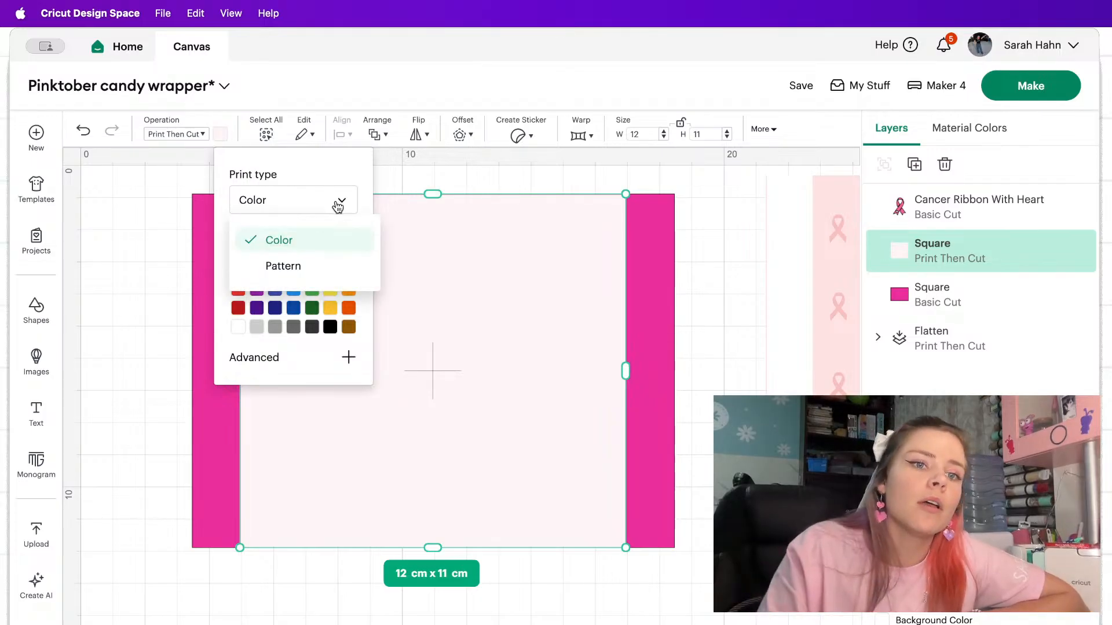
{"action": "left_click", "coordinate": [272, 268]}
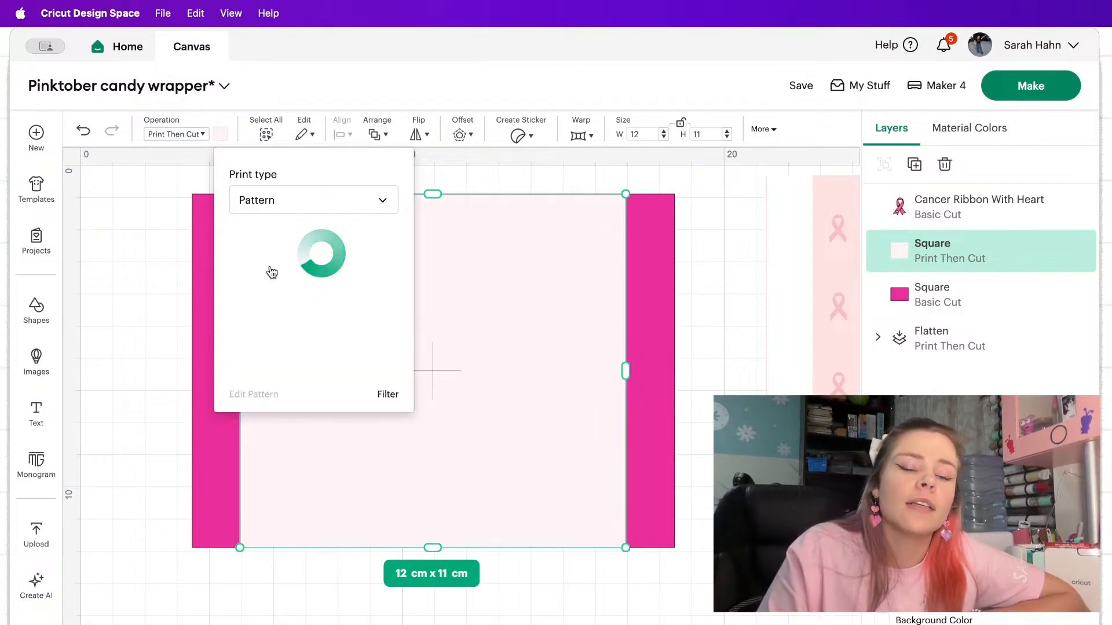
{"action": "scroll", "coordinate": [271, 271], "scroll_direction": "down", "scroll_amount": 2}
{"action": "scroll", "coordinate": [271, 272], "scroll_direction": "up", "scroll_amount": 1}
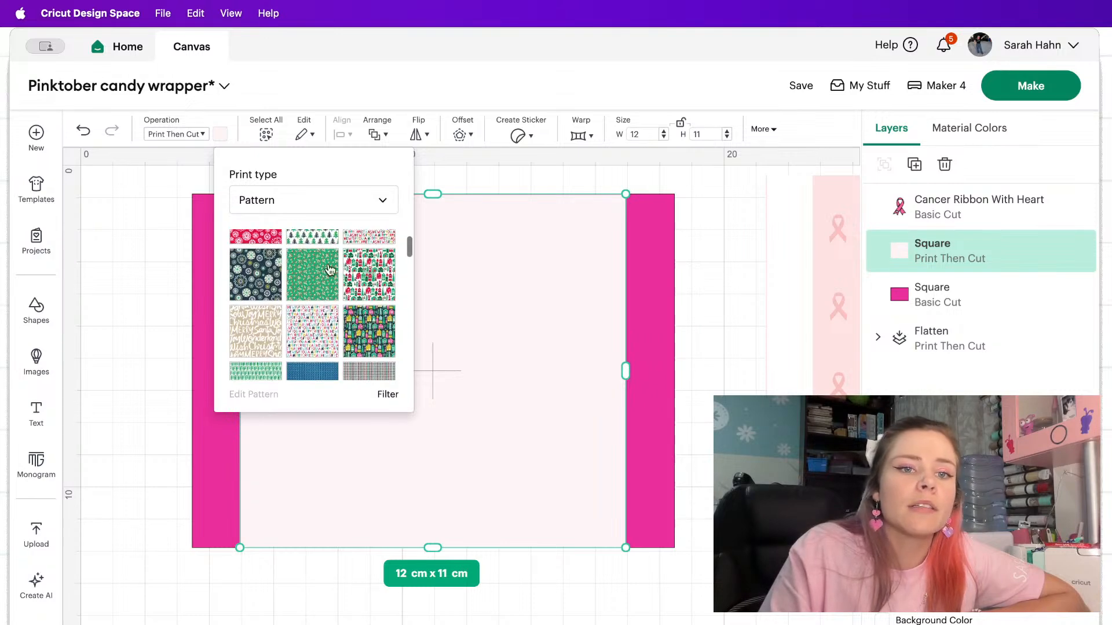
{"action": "left_click", "coordinate": [380, 273]}
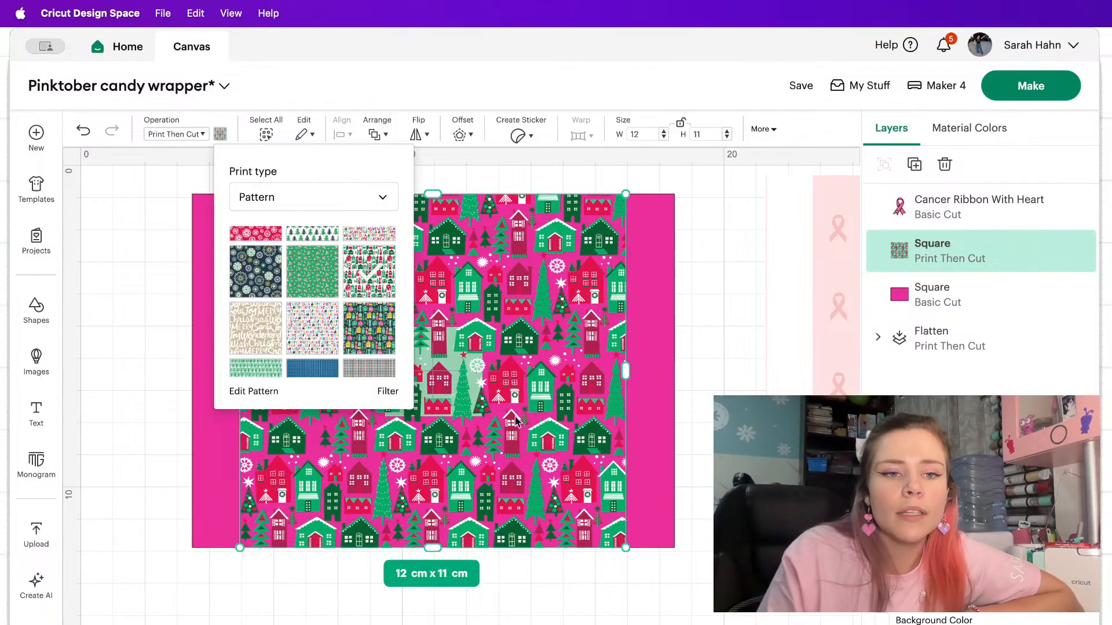
{"action": "scroll", "coordinate": [263, 333], "scroll_direction": "down", "scroll_amount": 5}
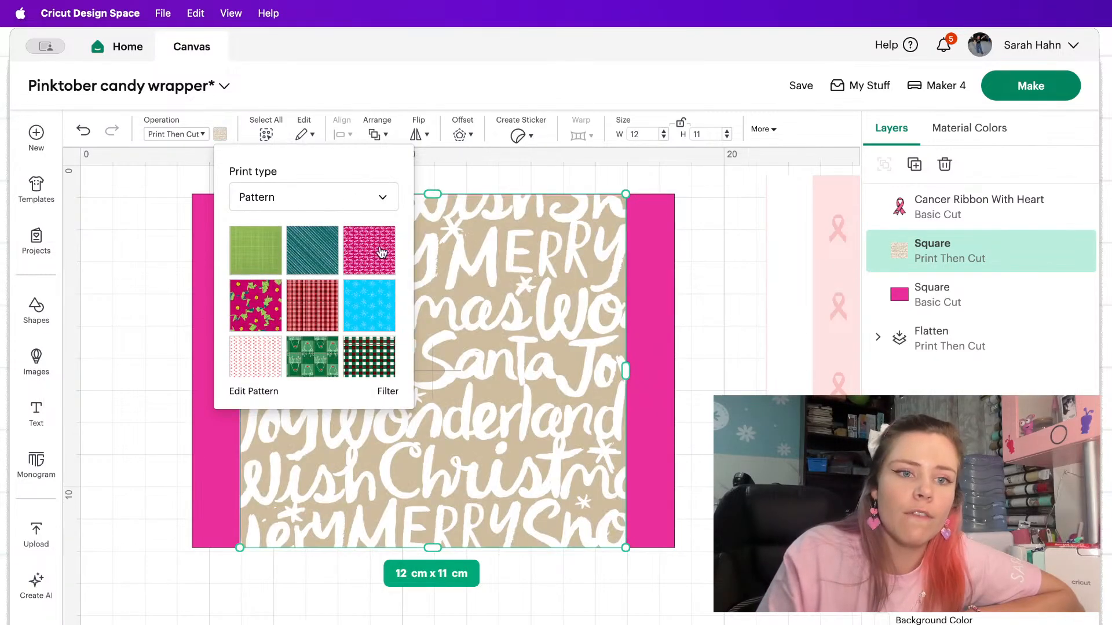
{"action": "left_click", "coordinate": [389, 393]}
{"action": "left_click", "coordinate": [578, 196]}
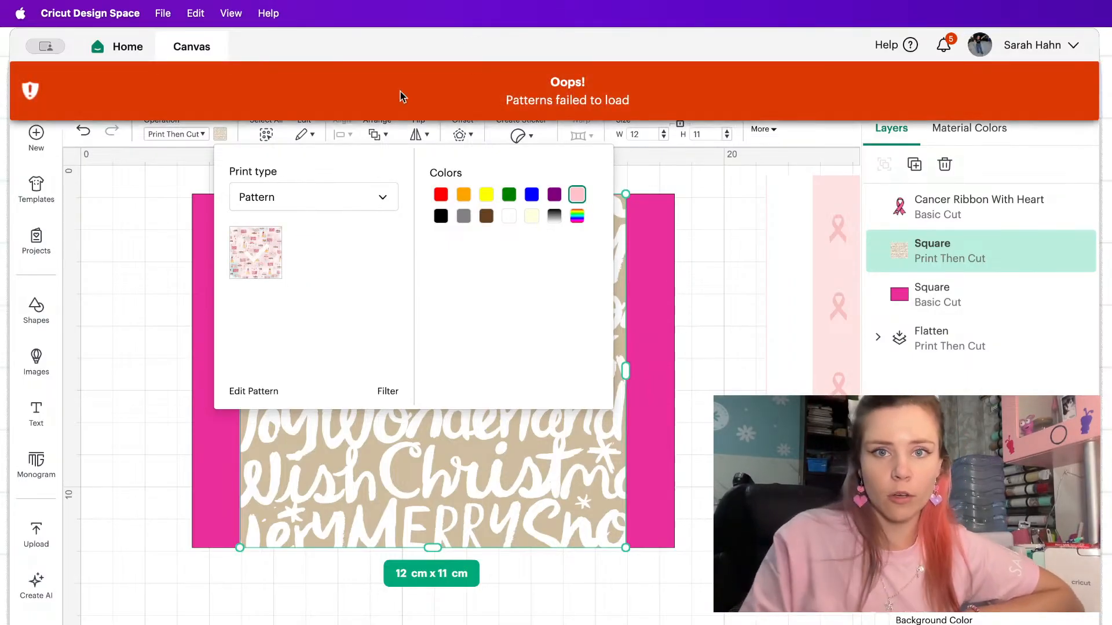
Switch the narrower rectangle's print type back to Color and fill it with the pale pink swatch.
{"action": "left_click", "coordinate": [366, 197]}
{"action": "left_click", "coordinate": [323, 235]}
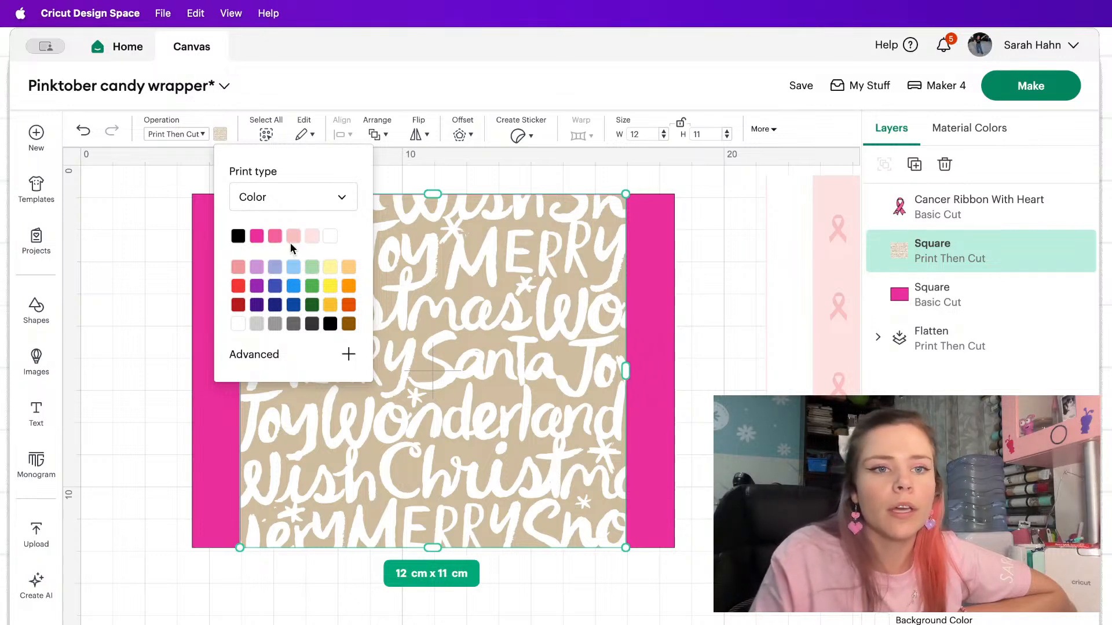
{"action": "left_click", "coordinate": [313, 237]}
{"action": "left_click", "coordinate": [181, 283]}
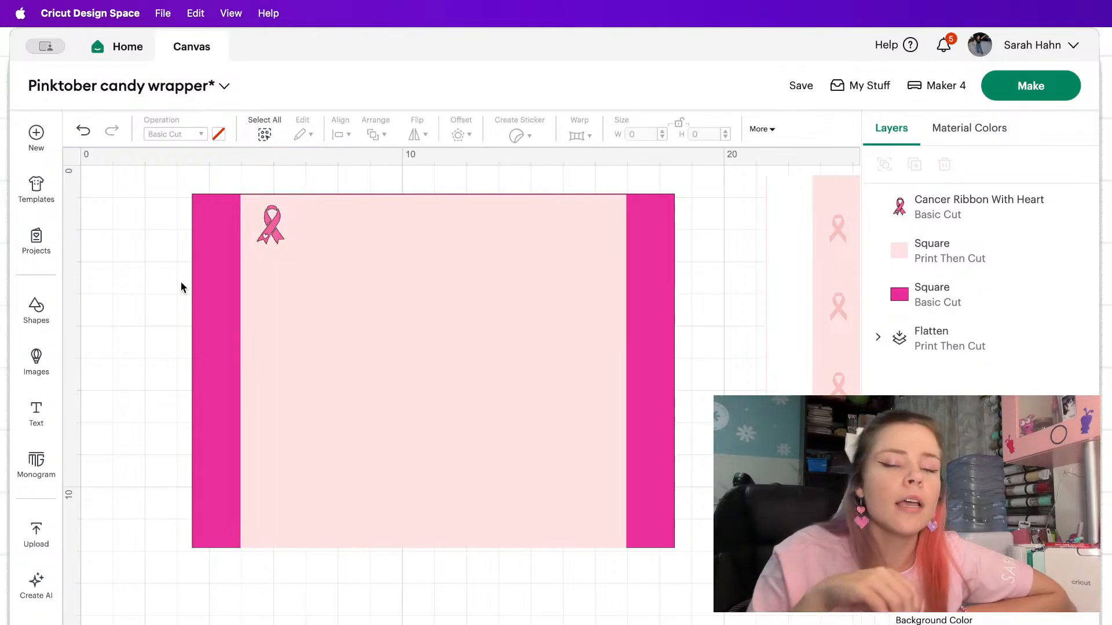
Shrink the ribbon to about 0.74 × 1.04 cm and move it closer to the pale rectangle's upper-left corner.
{"action": "left_click", "coordinate": [276, 230]}
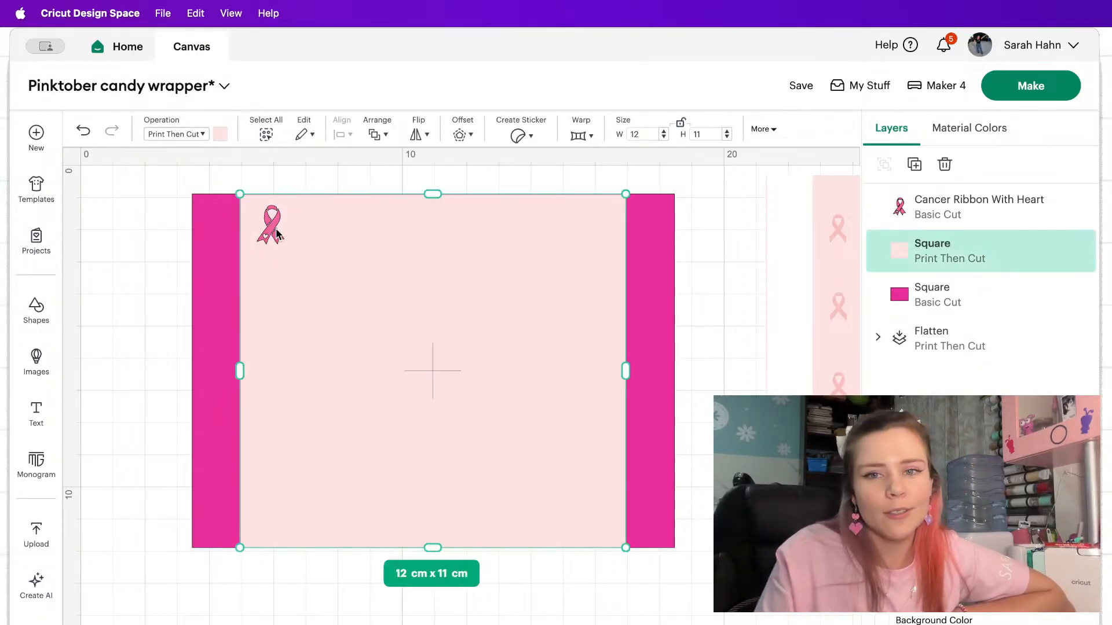
{"action": "left_click", "coordinate": [958, 200]}
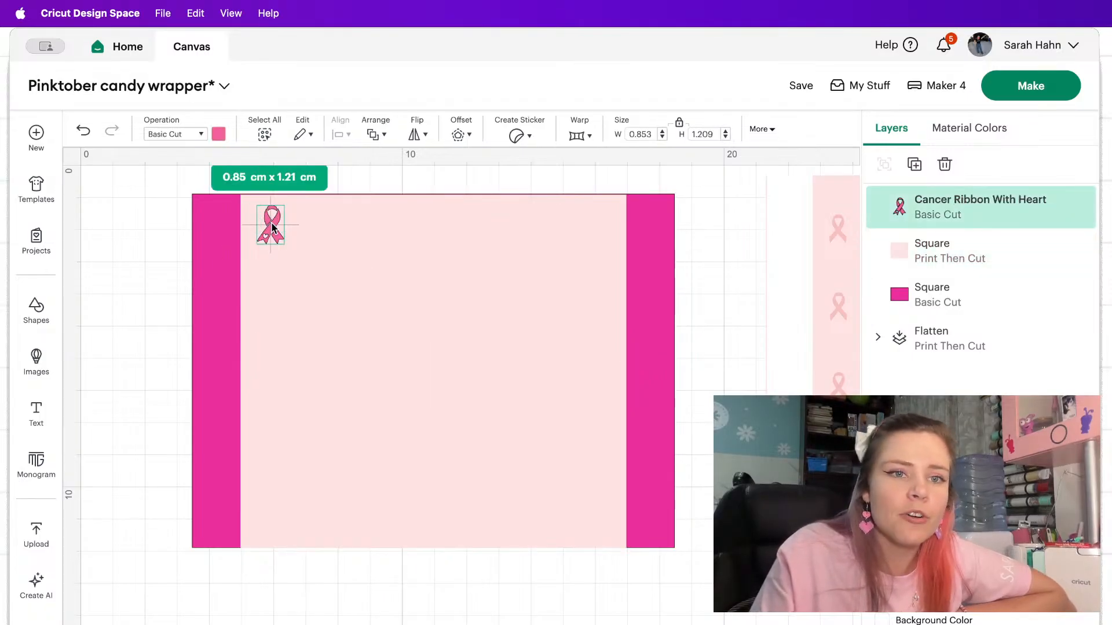
{"action": "mouse_move", "coordinate": [271, 221]}
{"action": "left_mouse_down"}
{"action": "mouse_move", "coordinate": [279, 237]}
{"action": "mouse_move", "coordinate": [268, 219]}
{"action": "left_mouse_up"}
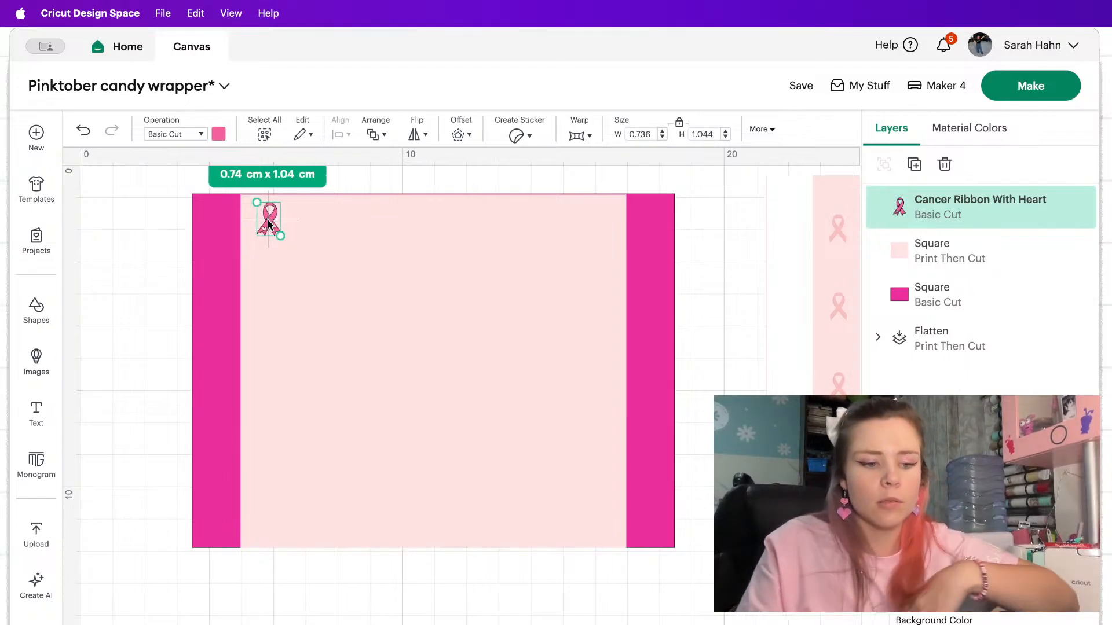
Build a row of six ribbons along the pale rectangle's upper edge by duplicating the single ribbon once and the resulting pair twice.
{"action": "left_click", "coordinate": [926, 169]}
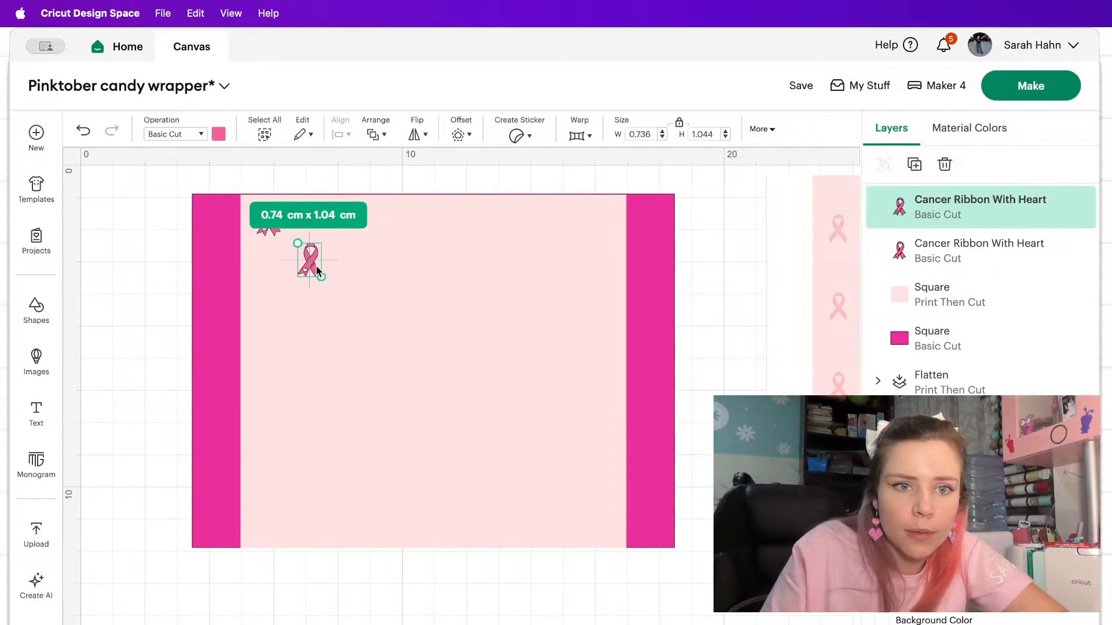
{"action": "left_click_drag", "start_coordinate": [311, 264], "coordinate": [330, 222]}
{"action": "left_click", "coordinate": [270, 223], "text": "shift"}
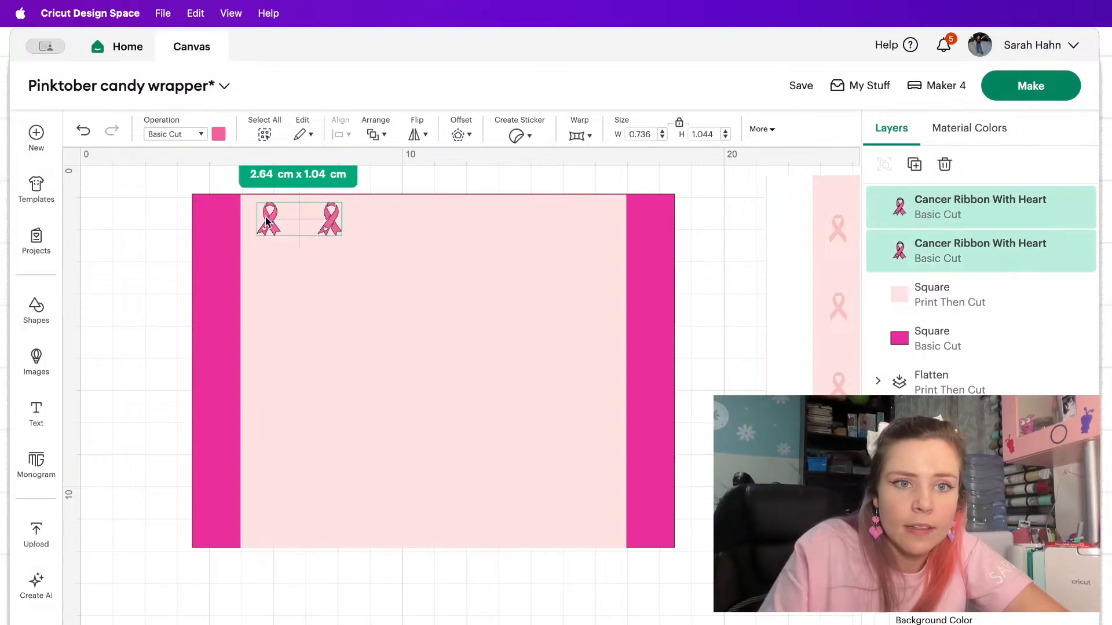
{"action": "left_click", "coordinate": [915, 163]}
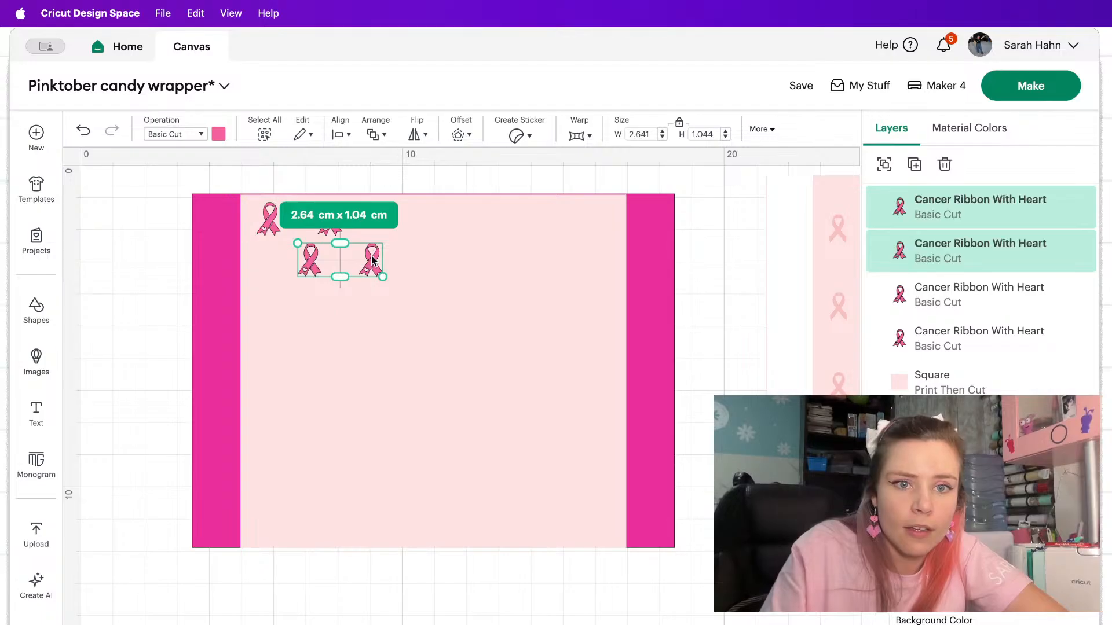
{"action": "left_click_drag", "start_coordinate": [376, 260], "coordinate": [453, 220]}
{"action": "left_click", "coordinate": [914, 164]}
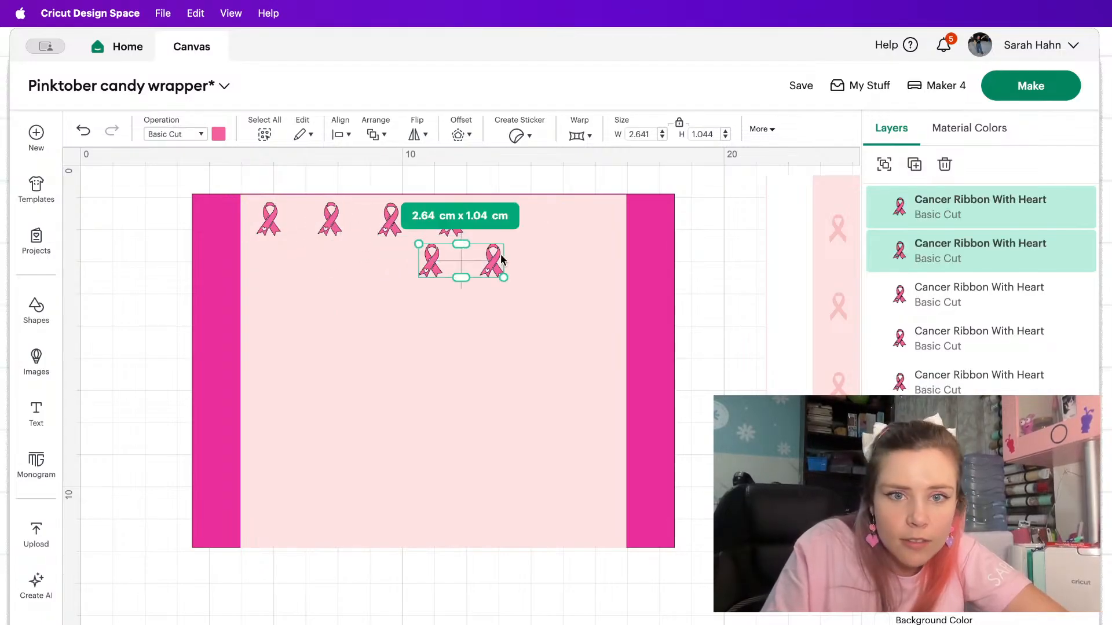
{"action": "left_click_drag", "start_coordinate": [502, 259], "coordinate": [588, 220]}
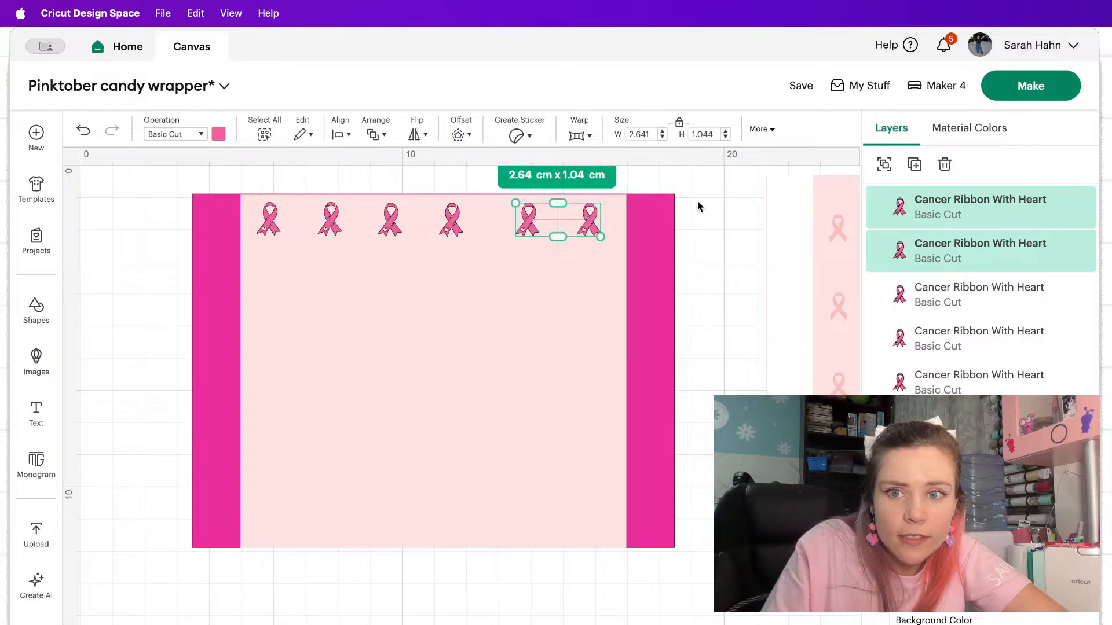
Hide the pale pink and dark pink rectangles behind the row of ribbons.
{"action": "left_click", "coordinate": [698, 207]}
{"action": "left_click", "coordinate": [530, 223]}
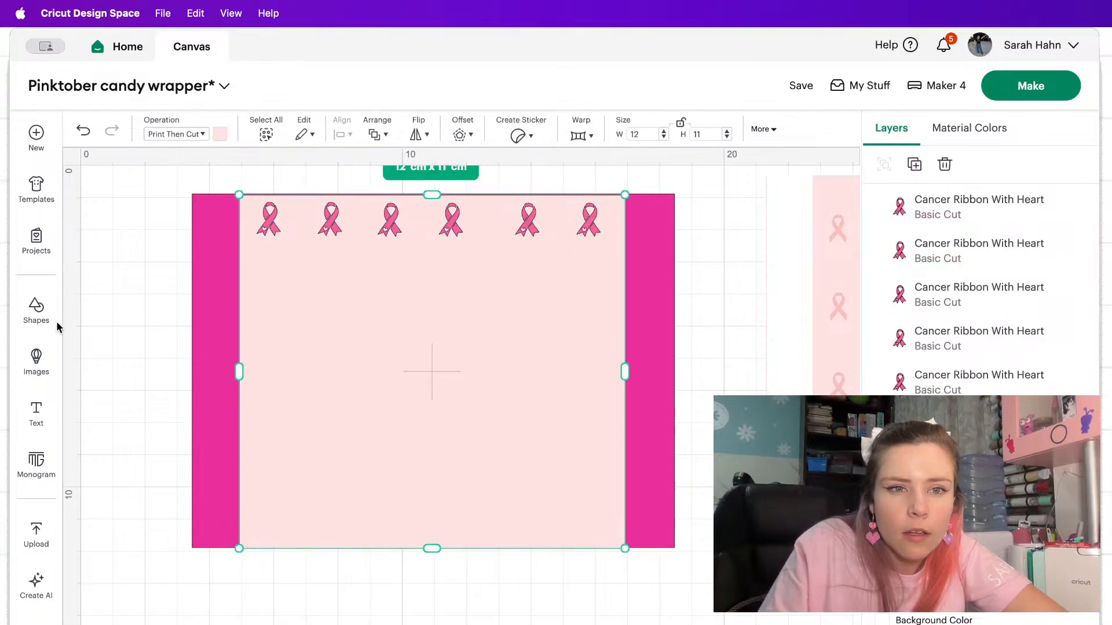
{"action": "left_click", "coordinate": [83, 130]}
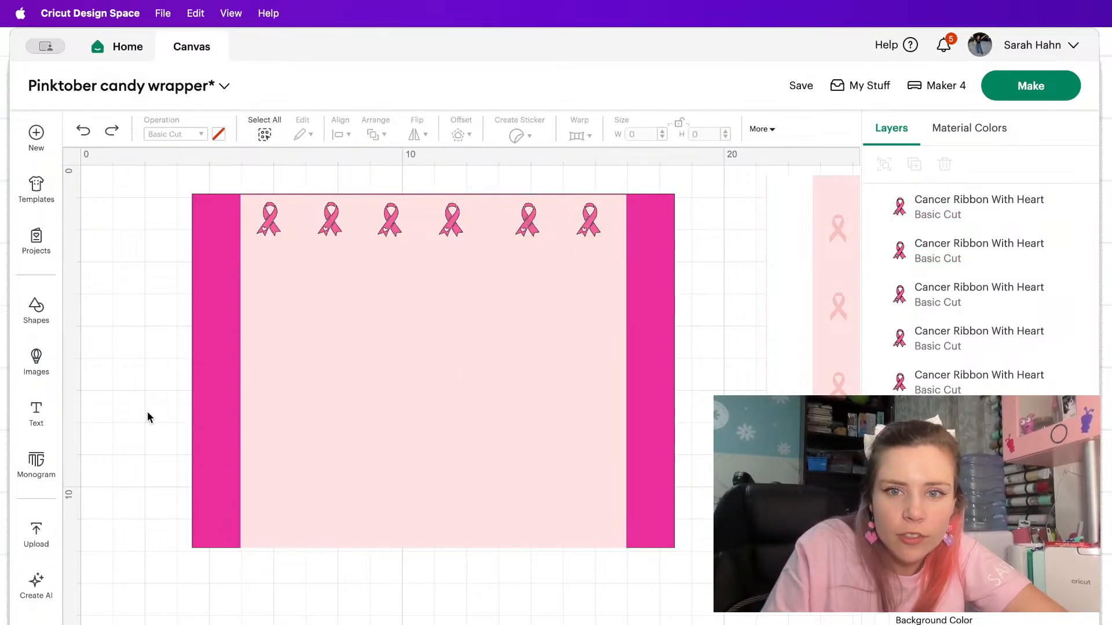
{"action": "left_click_drag", "start_coordinate": [146, 412], "coordinate": [757, 392]}
{"action": "key", "text": "super+shift+z"}
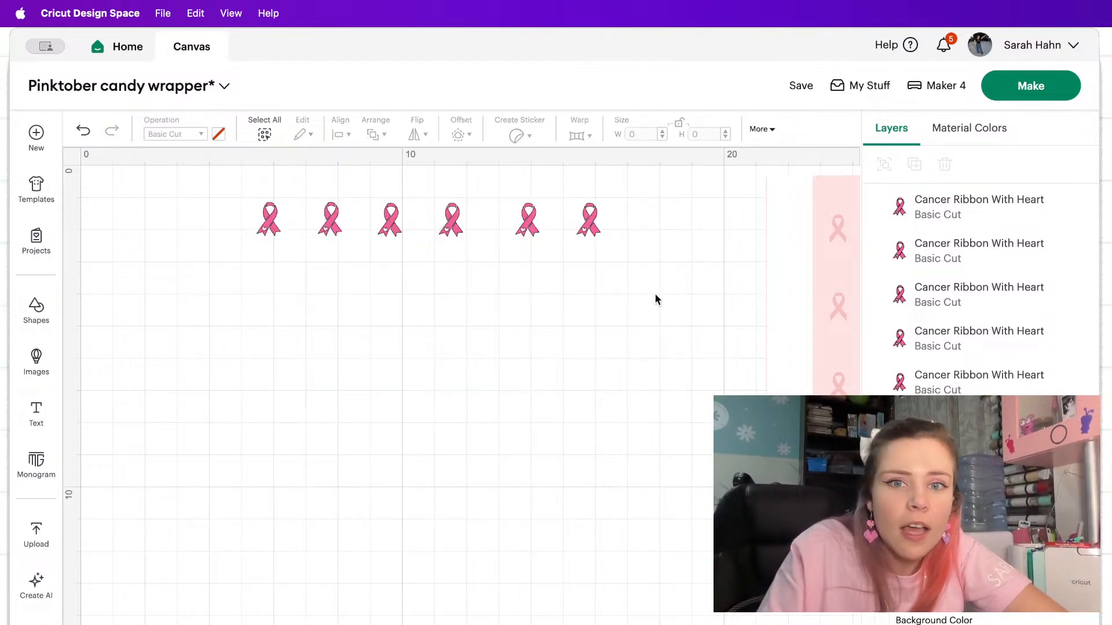
Reposition the ribbons one by one so the six form an evenly spaced row about 10.7 cm wide.
{"action": "left_click_drag", "start_coordinate": [593, 224], "coordinate": [519, 217]}
{"action": "left_click", "coordinate": [624, 240]}
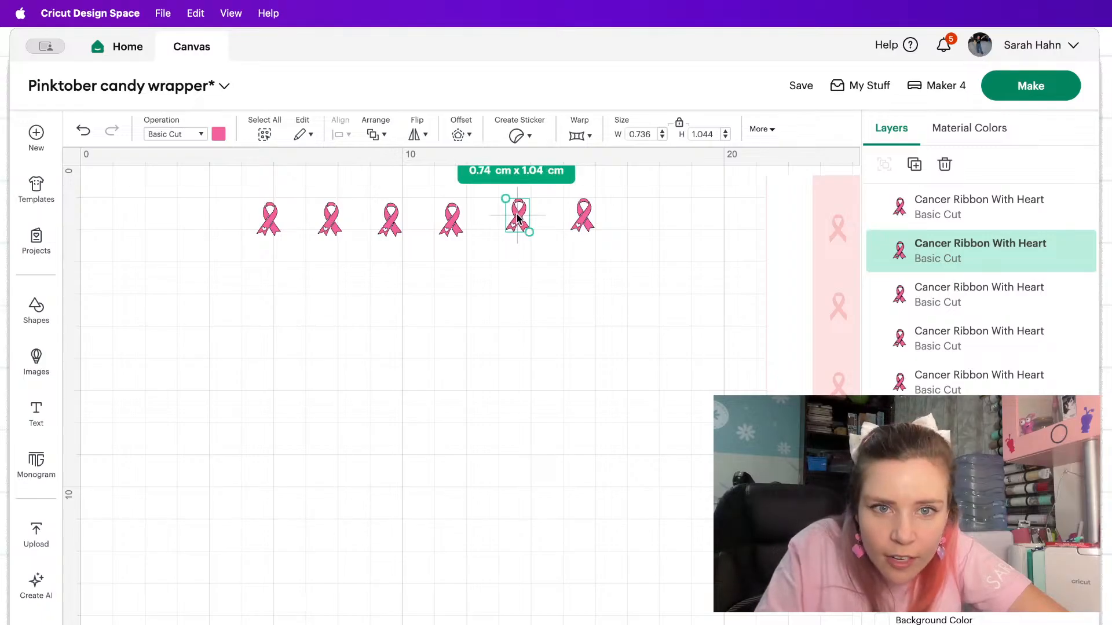
{"action": "left_click", "coordinate": [581, 209]}
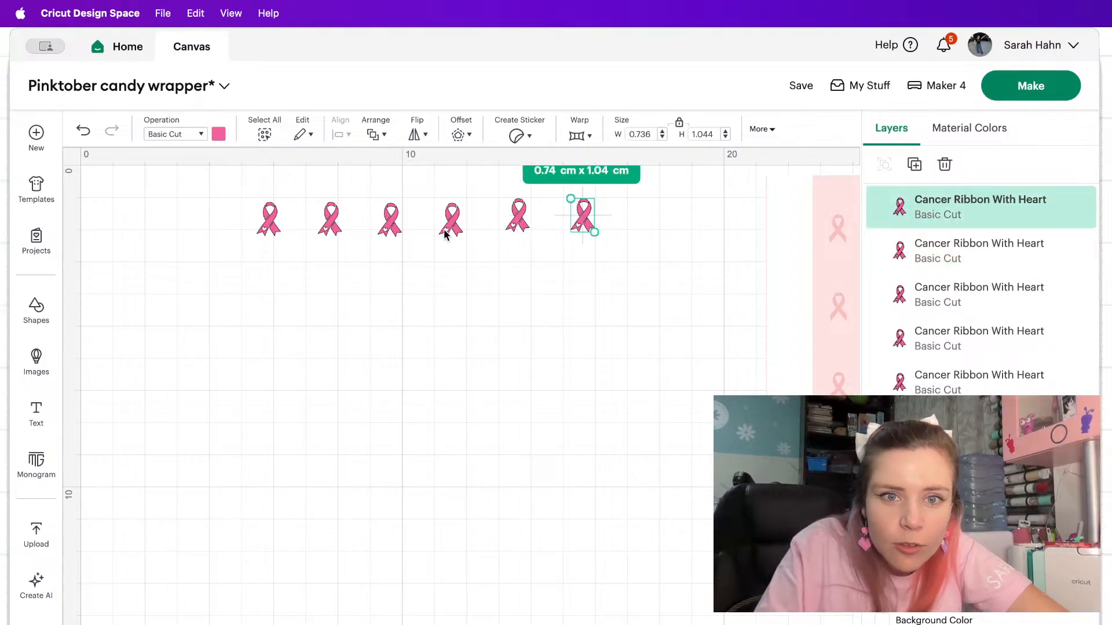
{"action": "left_click_drag", "start_coordinate": [444, 232], "coordinate": [260, 212]}
{"action": "left_click", "coordinate": [385, 221]}
{"action": "left_click", "coordinate": [324, 223]}
{"action": "left_click", "coordinate": [268, 219]}
Center the six ribbons vertically with one another so they sit on one straight line.
{"action": "left_click_drag", "start_coordinate": [215, 276], "coordinate": [684, 188]}
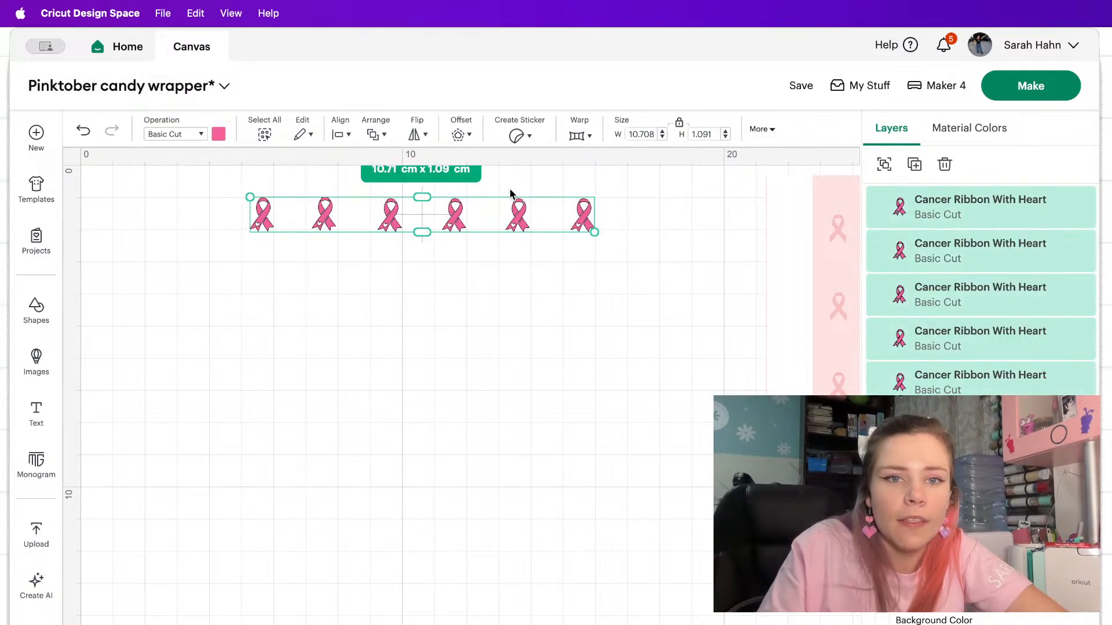
{"action": "left_click", "coordinate": [340, 136]}
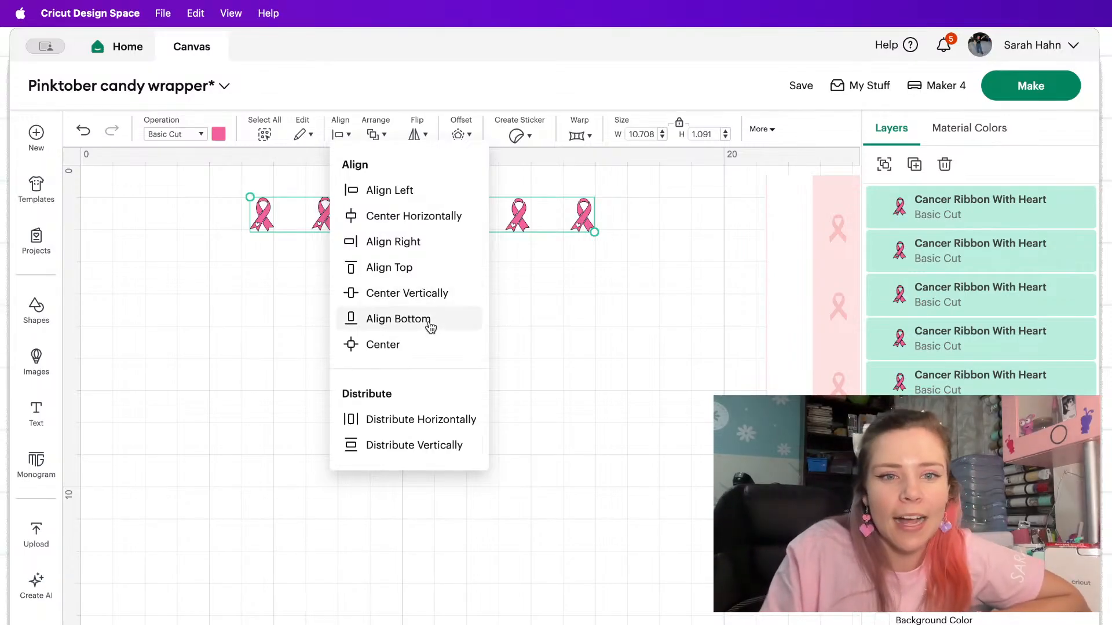
{"action": "left_click", "coordinate": [397, 298]}
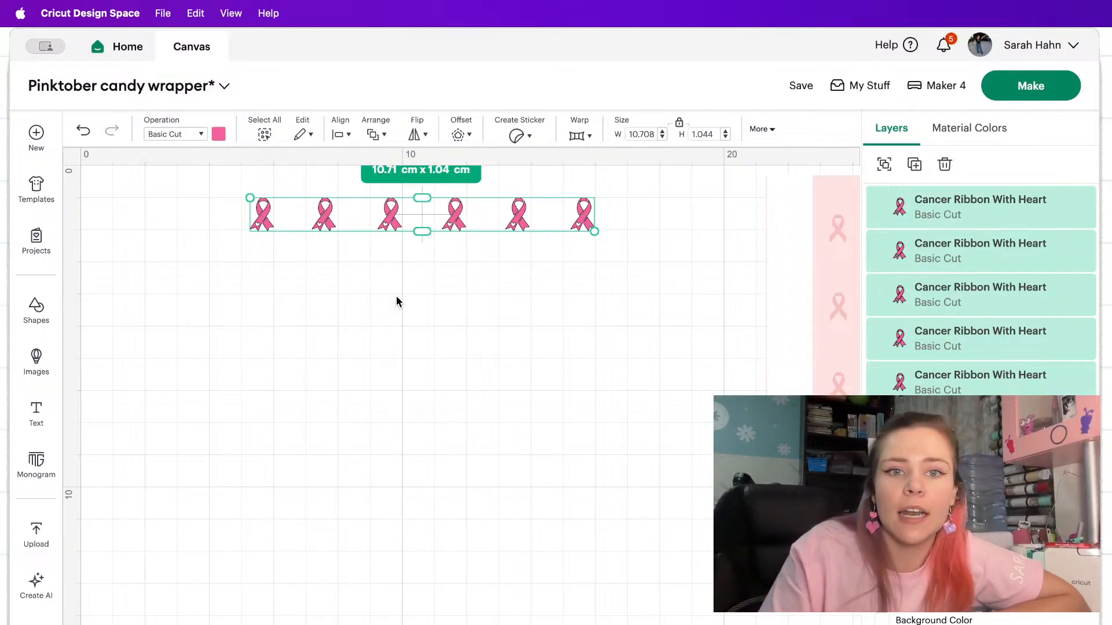
Show both rectangles again and move them together slightly up and to the left behind the ribbon row.
{"action": "left_click", "coordinate": [1079, 471]}
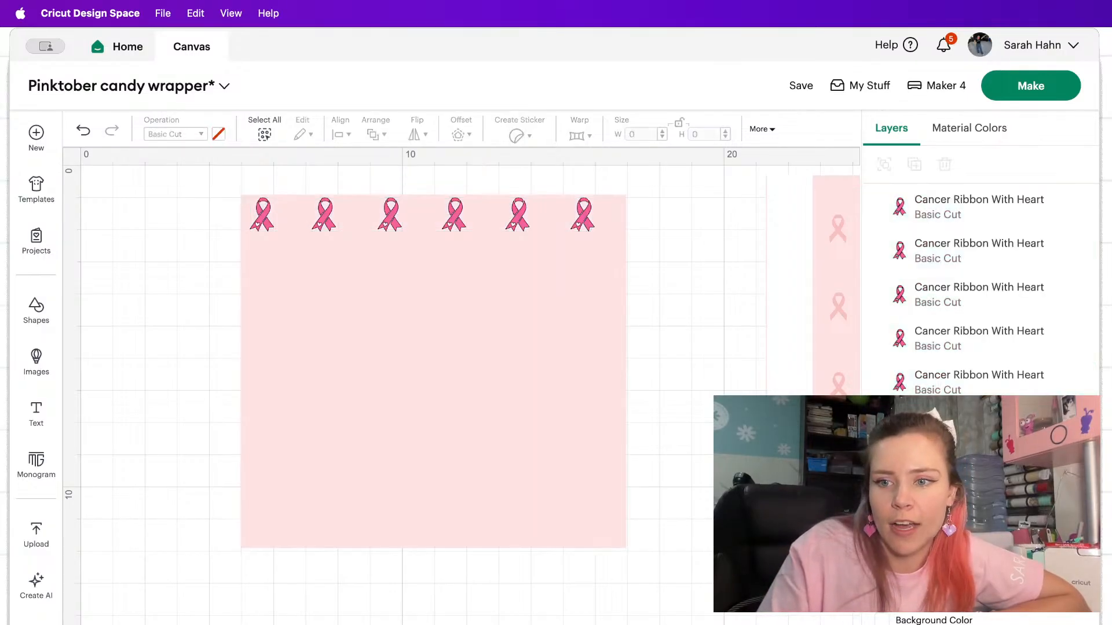
{"action": "left_click", "coordinate": [1080, 514]}
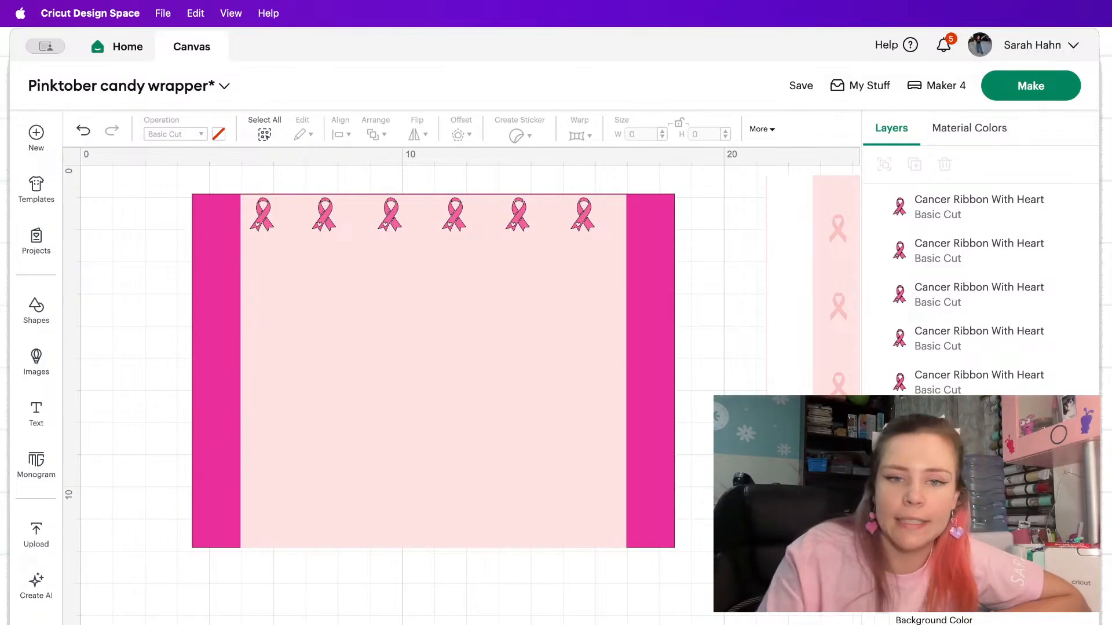
{"action": "left_click_drag", "start_coordinate": [698, 608], "coordinate": [129, 356]}
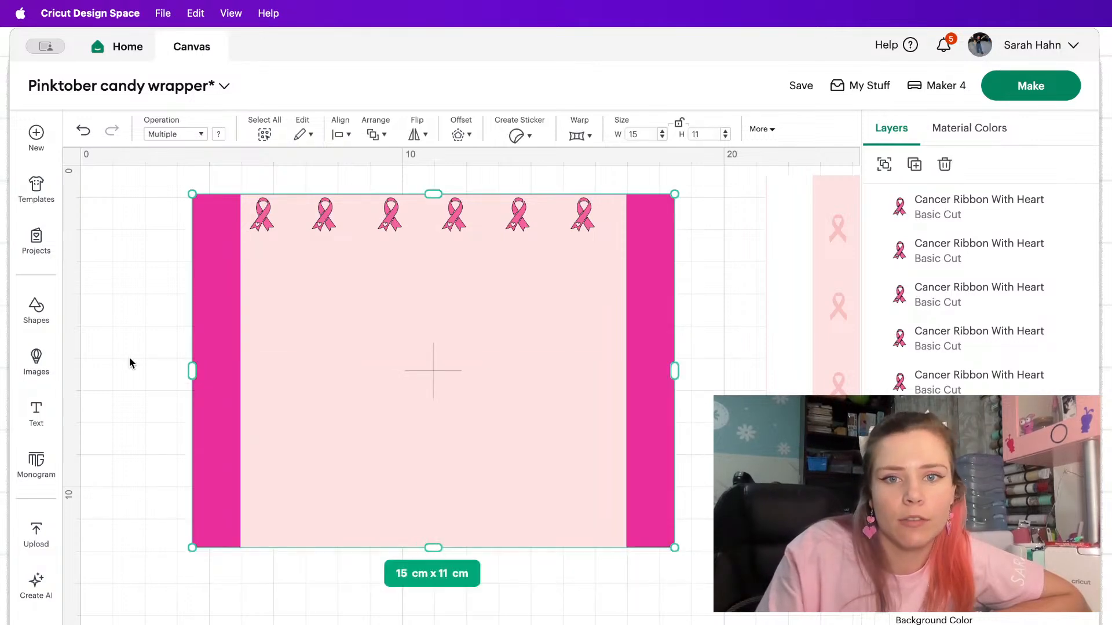
{"action": "left_click_drag", "start_coordinate": [319, 351], "coordinate": [315, 347]}
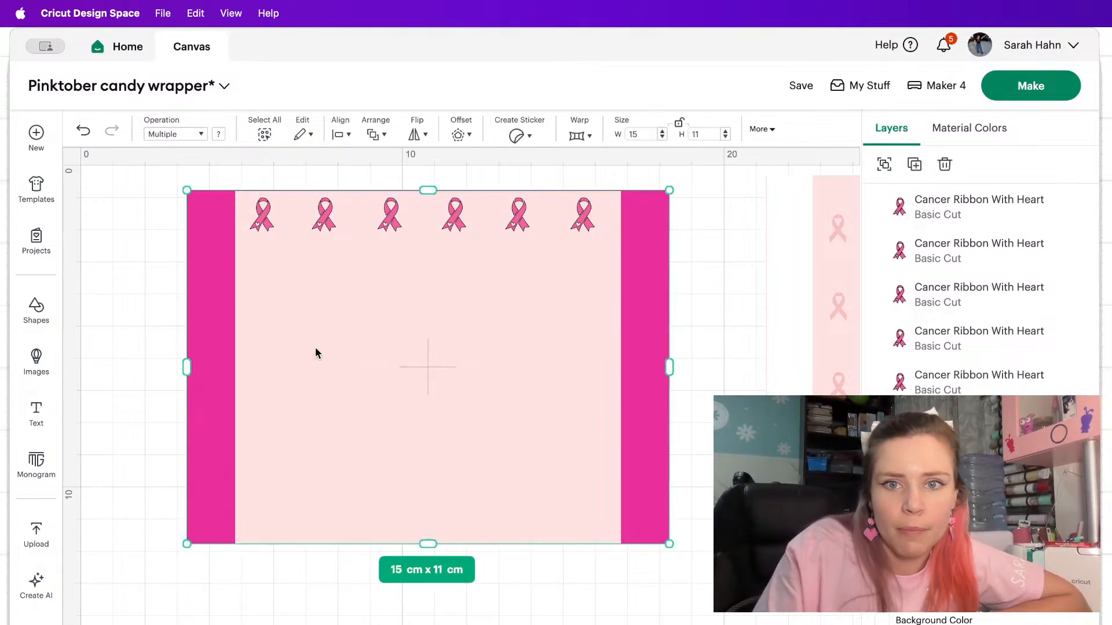
Group the six ribbons and place a duplicate of the row just beneath, offset to the right as a staggered second row.
{"action": "left_click", "coordinate": [966, 215]}
{"action": "left_click", "coordinate": [956, 246], "text": "shift"}
{"action": "left_click", "coordinate": [938, 292], "text": "shift"}
{"action": "left_click", "coordinate": [927, 336], "text": "shift"}
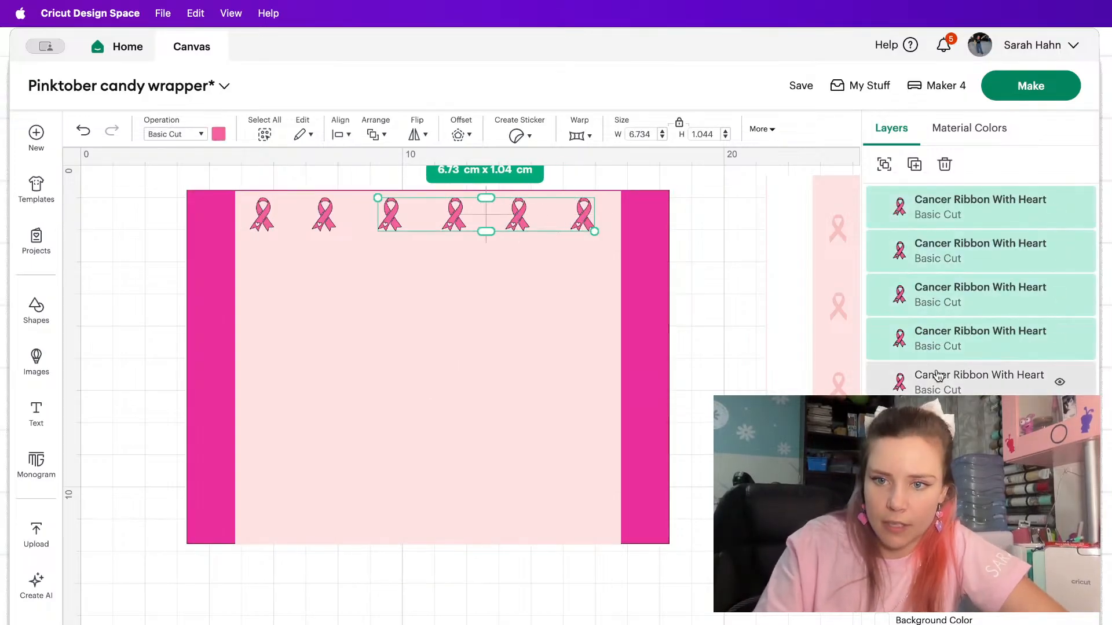
{"action": "left_click", "coordinate": [927, 379], "text": "shift"}
{"action": "left_click", "coordinate": [927, 423], "text": "shift"}
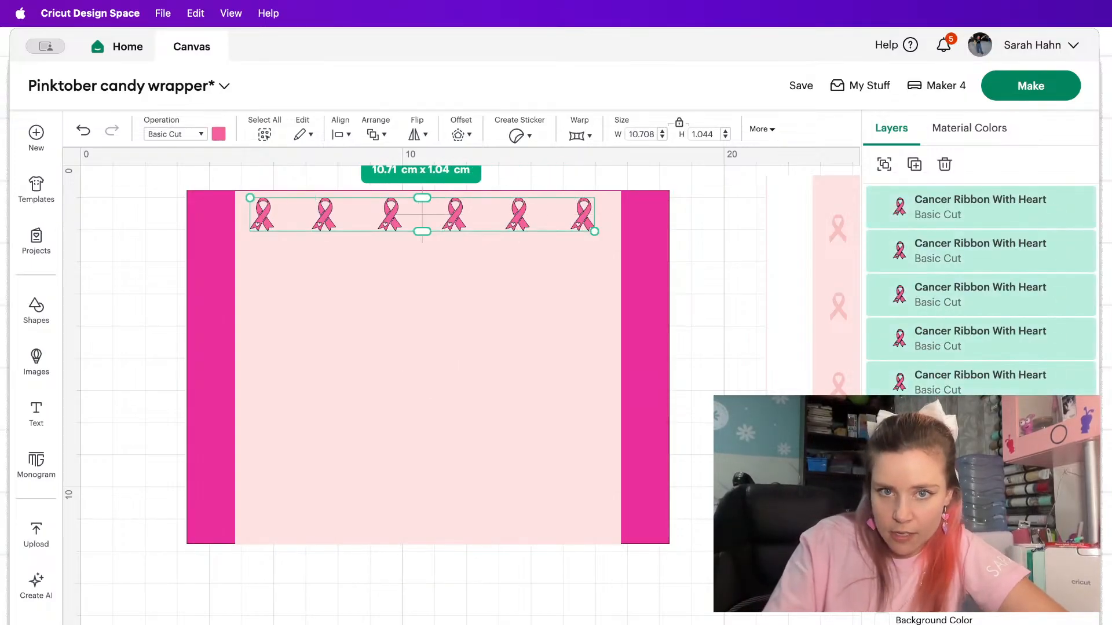
{"action": "left_click", "coordinate": [895, 174]}
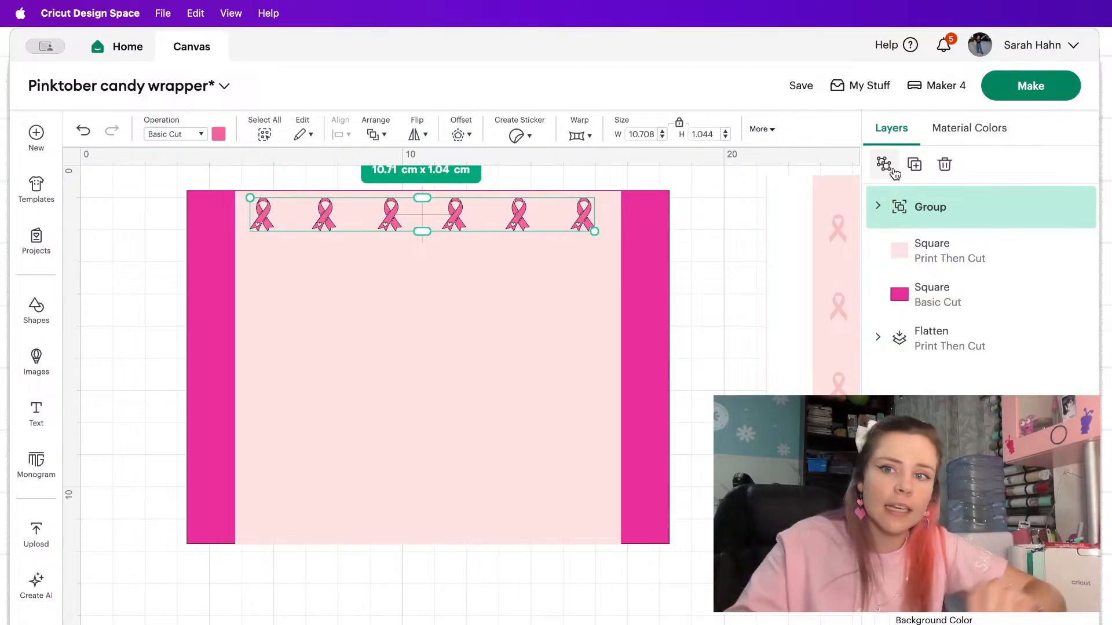
{"action": "left_click", "coordinate": [918, 165]}
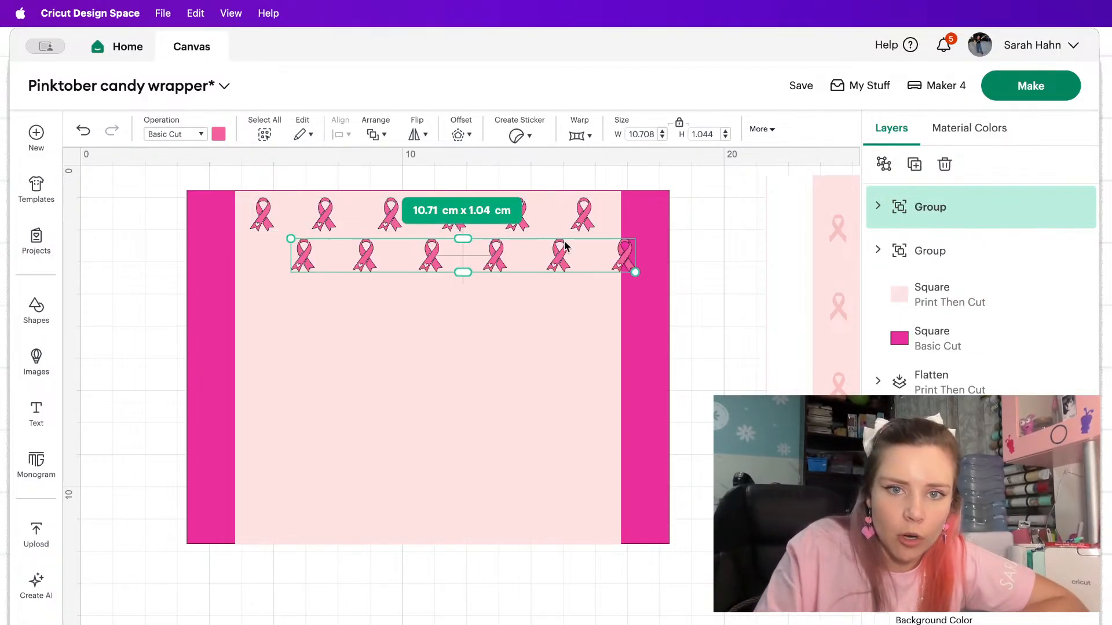
{"action": "left_click_drag", "start_coordinate": [555, 248], "coordinate": [551, 264]}
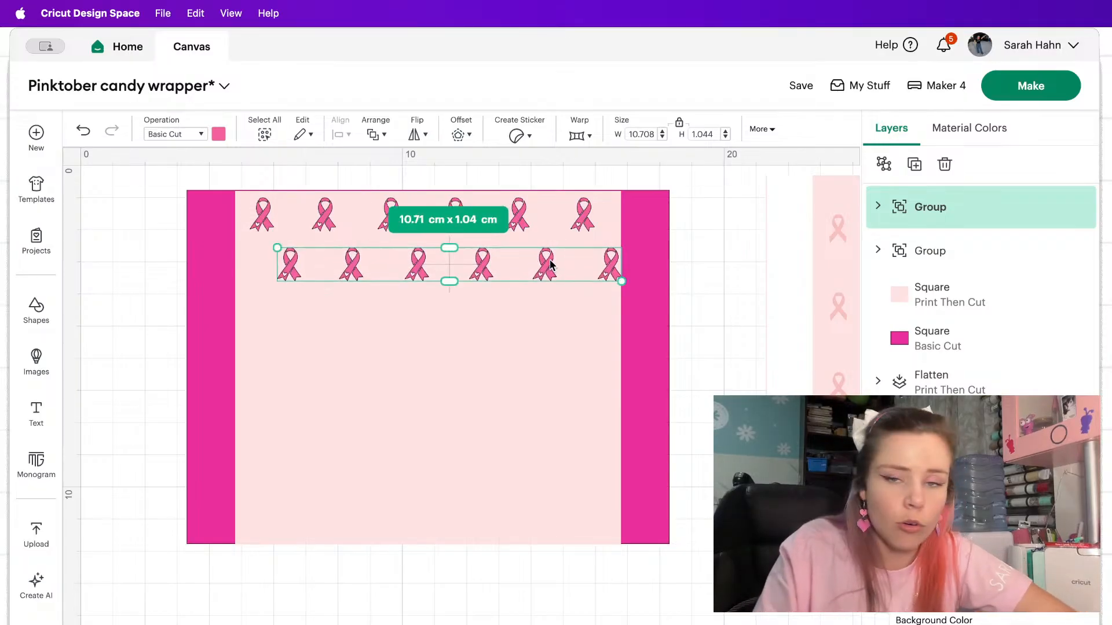
Try to fill the pale rectangle by repeatedly duplicating the two separate ribbon rows and stacking the copies downward.
{"action": "left_click", "coordinate": [586, 222], "text": "shift"}
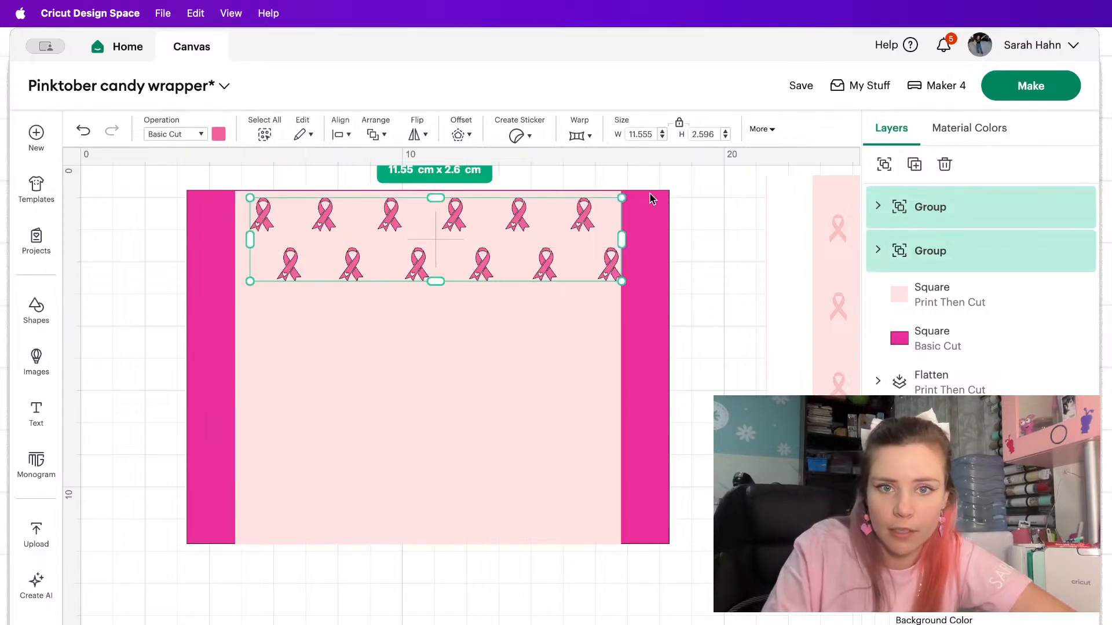
{"action": "left_click", "coordinate": [915, 165]}
{"action": "left_click_drag", "start_coordinate": [630, 264], "coordinate": [579, 312]}
{"action": "left_click", "coordinate": [914, 164]}
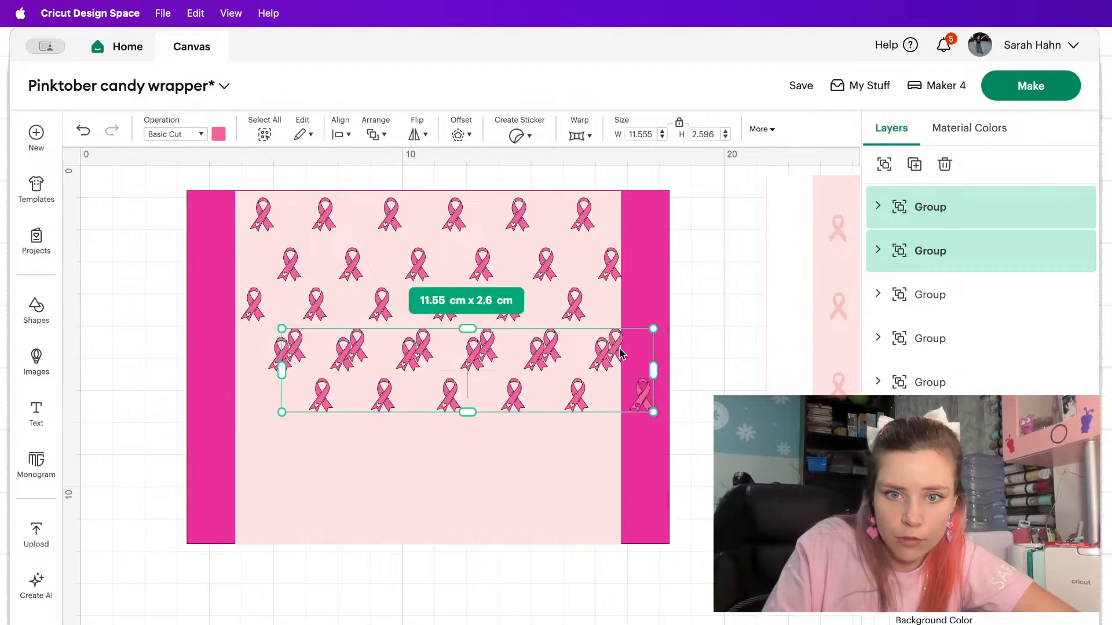
{"action": "left_click_drag", "start_coordinate": [620, 354], "coordinate": [576, 403]}
{"action": "left_click", "coordinate": [914, 164]}
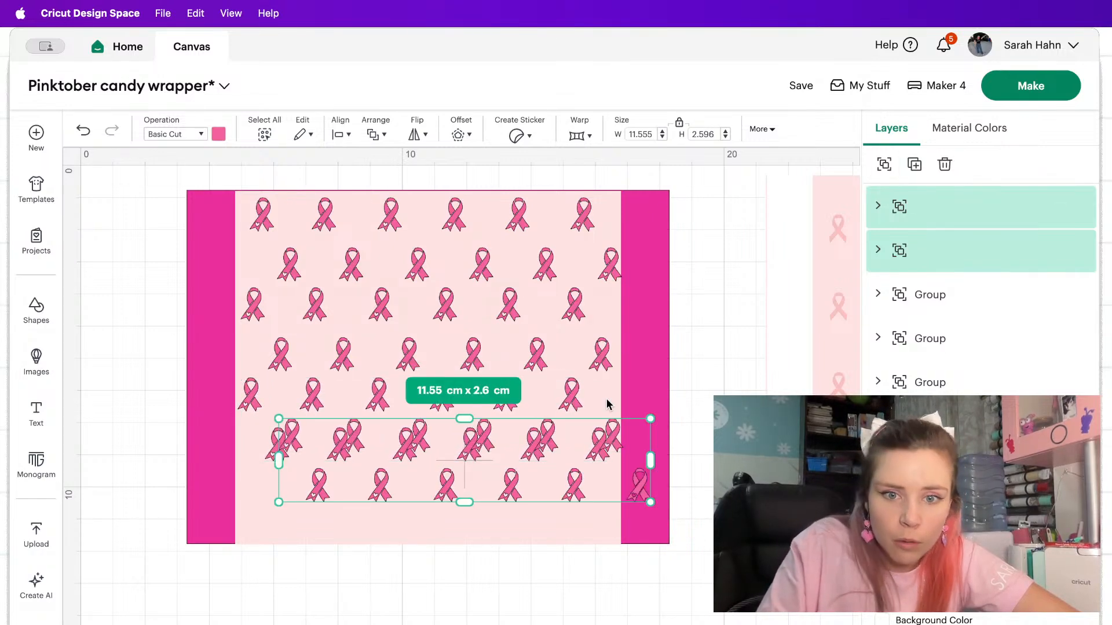
{"action": "left_click_drag", "start_coordinate": [614, 441], "coordinate": [577, 488]}
{"action": "key", "text": "Delete"}
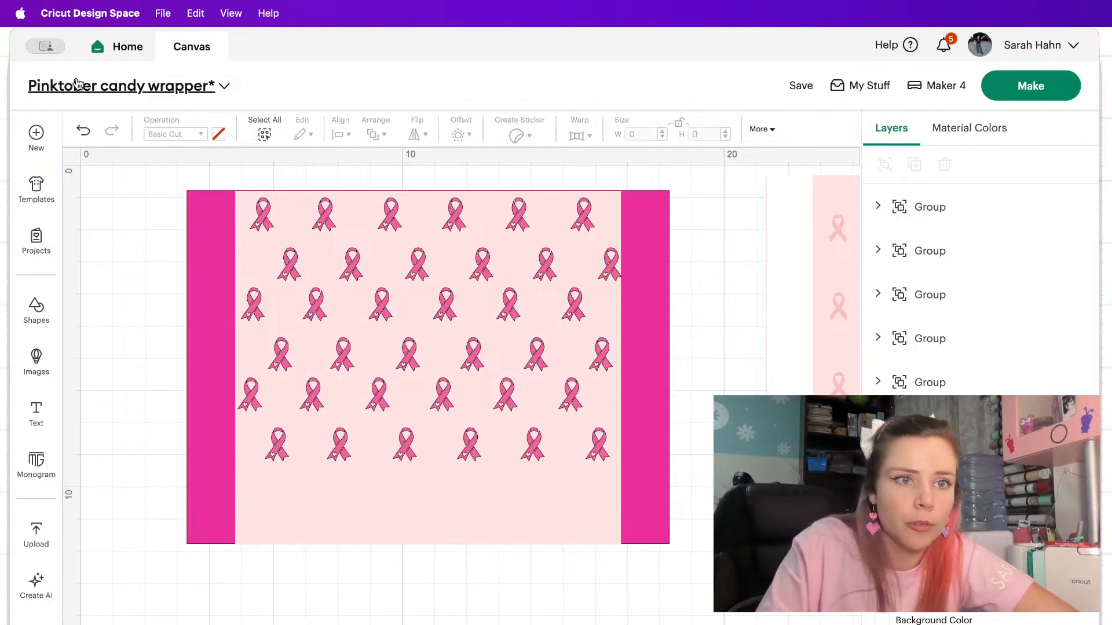
Undo the added row copies back to the first two staggered rows.
{"action": "left_click", "coordinate": [83, 134]}
{"action": "left_click", "coordinate": [84, 135]}
{"action": "left_click", "coordinate": [84, 134]}
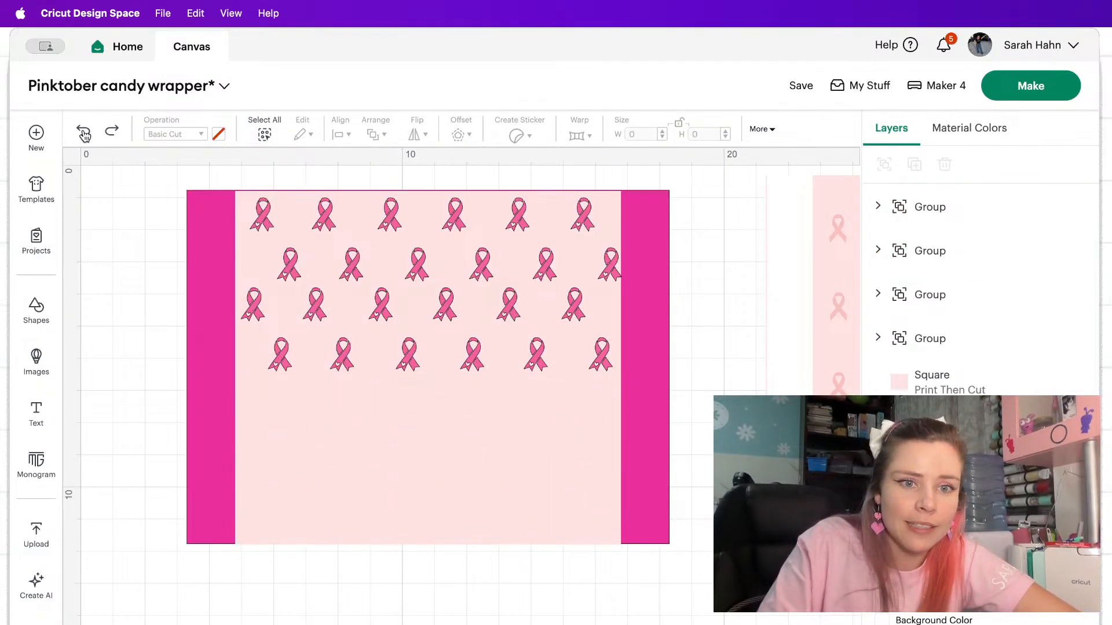
{"action": "left_click", "coordinate": [83, 134]}
{"action": "left_click", "coordinate": [84, 134]}
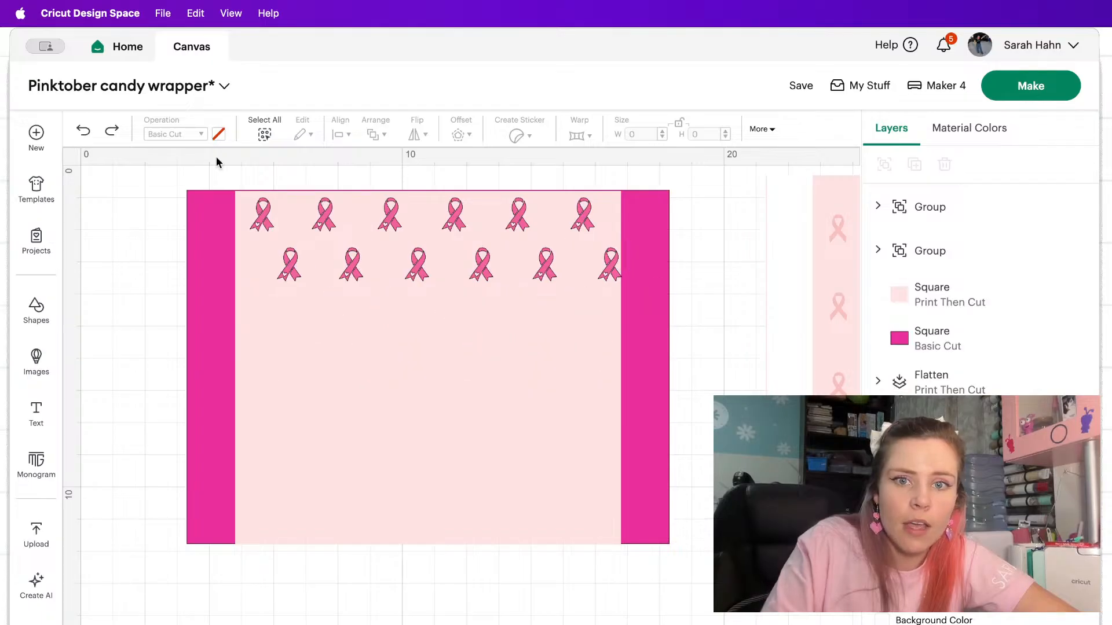
Group the two staggered rows and nudge the group slightly left to fit inside the pale rectangle.
{"action": "left_click", "coordinate": [455, 215]}
{"action": "left_click", "coordinate": [417, 272], "text": "shift"}
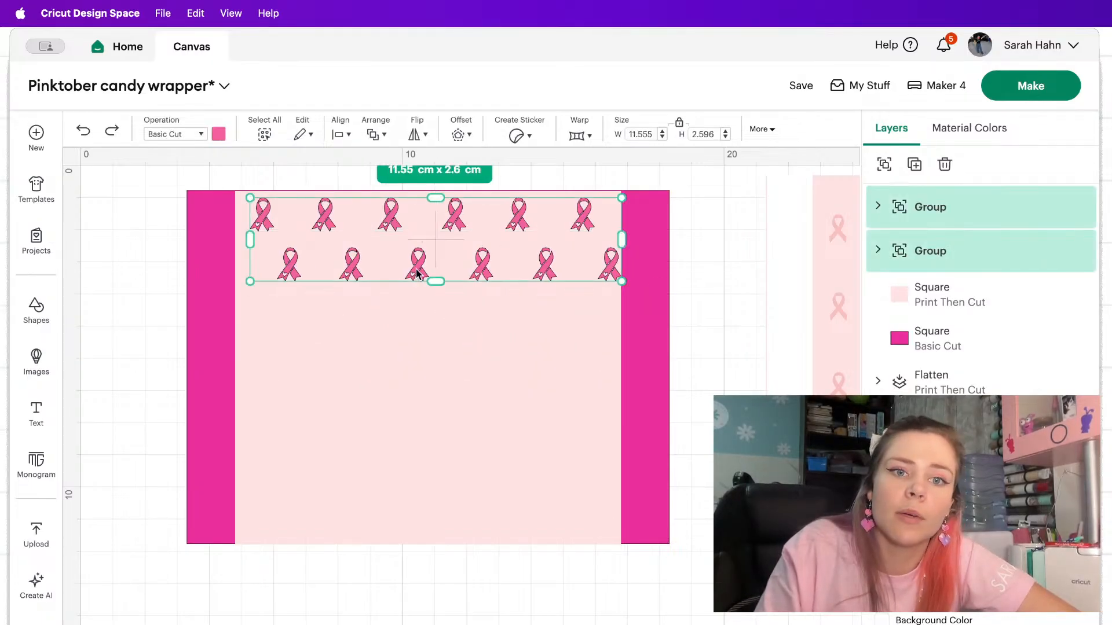
{"action": "left_click", "coordinate": [883, 164]}
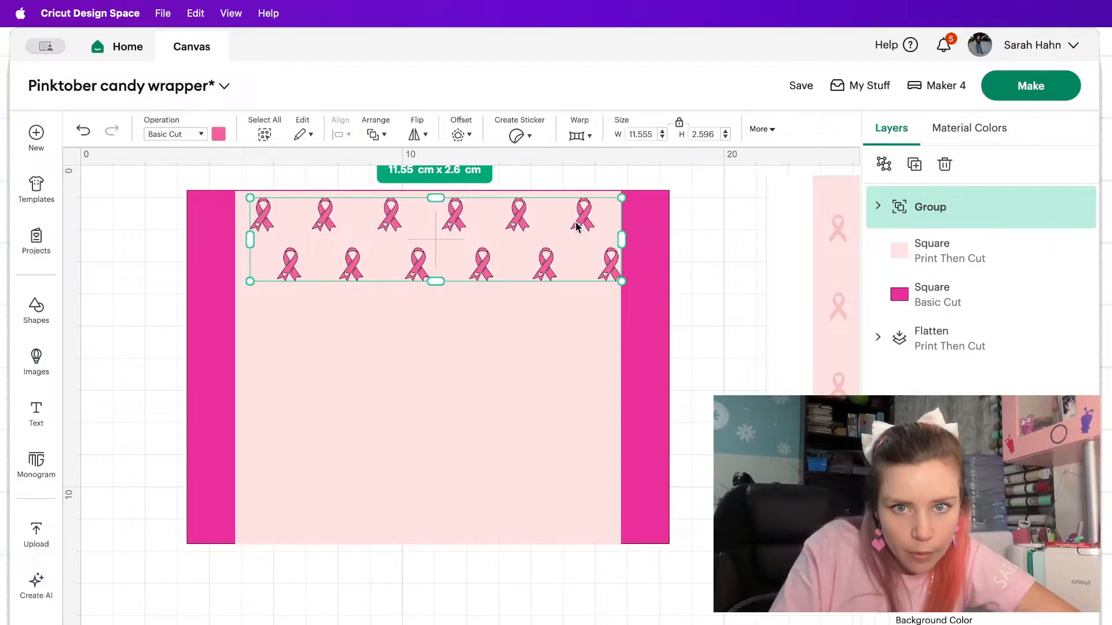
{"action": "left_click_drag", "start_coordinate": [582, 224], "coordinate": [572, 224]}
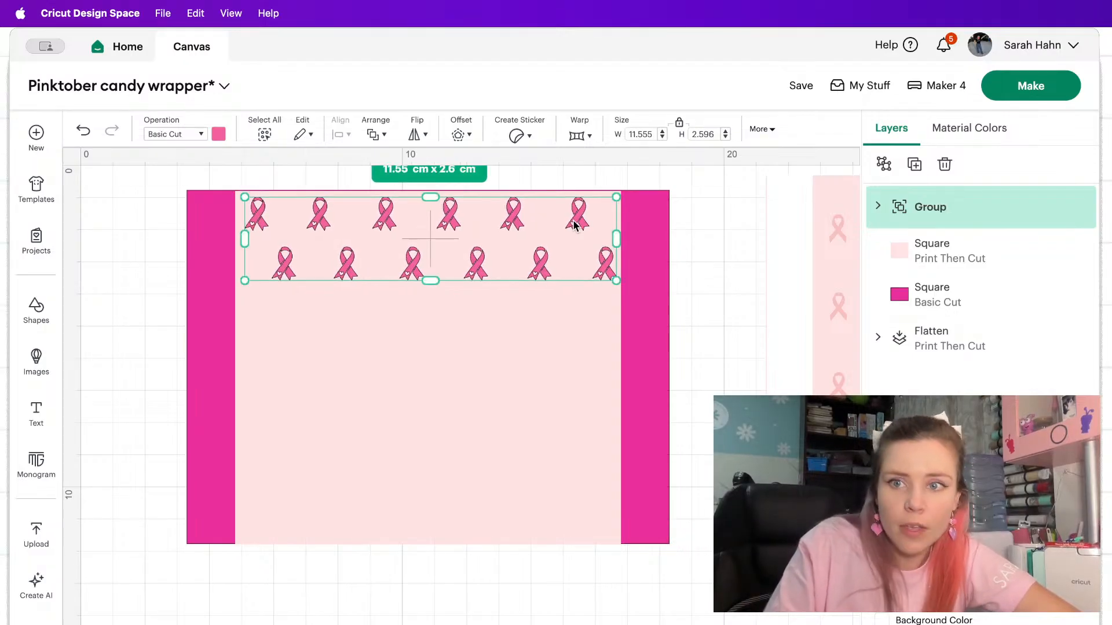
Duplicate the two-row group three times and stack the copies evenly down the pale rectangle.
{"action": "left_click", "coordinate": [914, 164]}
{"action": "left_click_drag", "start_coordinate": [555, 265], "coordinate": [503, 313]}
{"action": "left_click", "coordinate": [914, 164]}
{"action": "left_click_drag", "start_coordinate": [615, 347], "coordinate": [573, 401]}
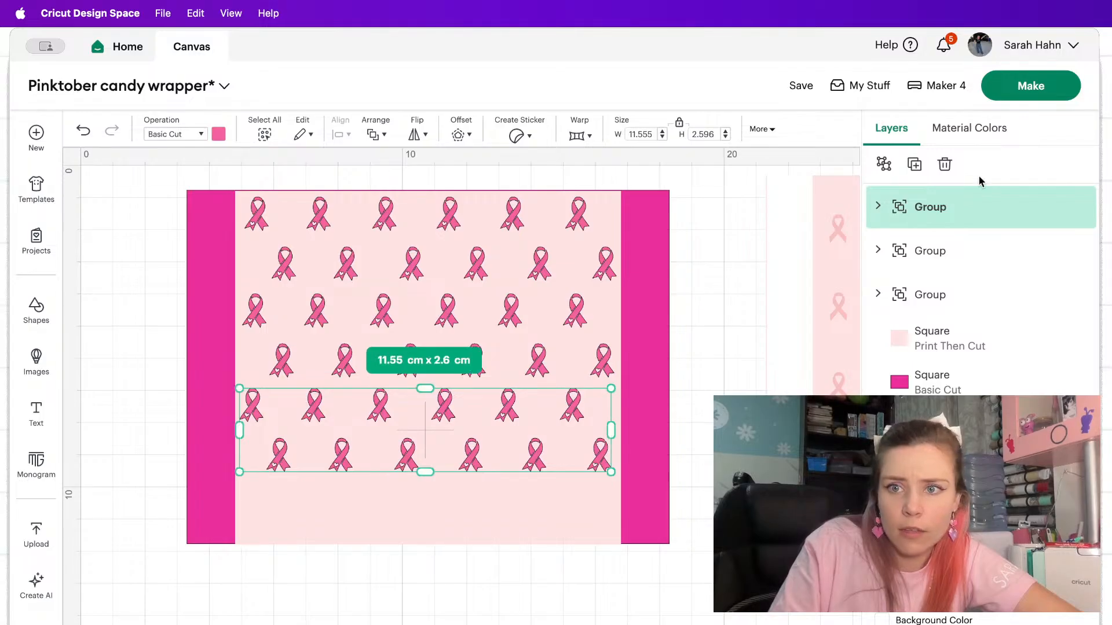
{"action": "left_click", "coordinate": [914, 164]}
{"action": "left_click_drag", "start_coordinate": [613, 455], "coordinate": [575, 505]}
Ungroup the lowest two-row copy and delete its lower row that overhangs the rectangle's bottom edge.
{"action": "left_click", "coordinate": [884, 164]}
{"action": "left_click", "coordinate": [638, 575]}
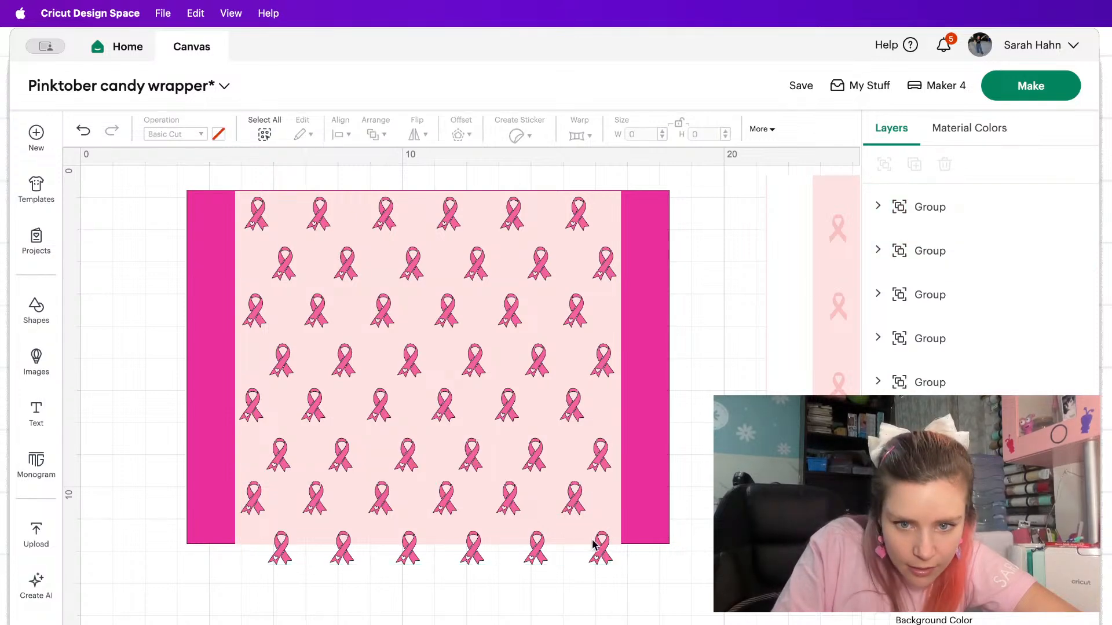
{"action": "left_click", "coordinate": [594, 544]}
{"action": "left_click", "coordinate": [604, 563]}
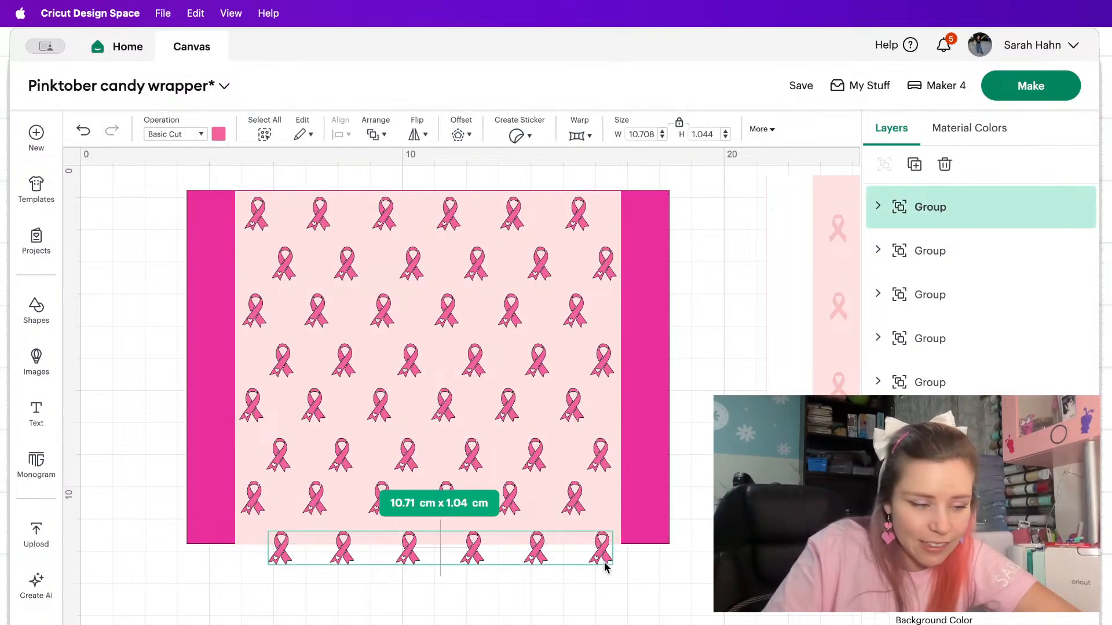
{"action": "left_click", "coordinate": [604, 564]}
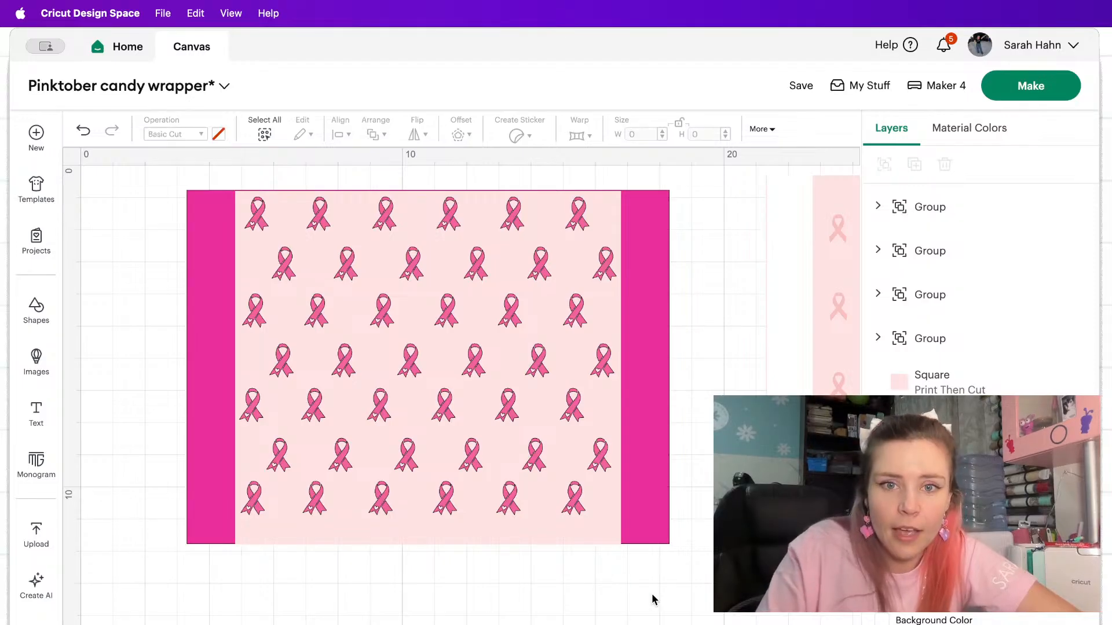
Center the ribbon groups and both rectangles horizontally, and shift the lowest row left to line up with the alternating rows above.
{"action": "left_click_drag", "start_coordinate": [653, 597], "coordinate": [158, 152]}
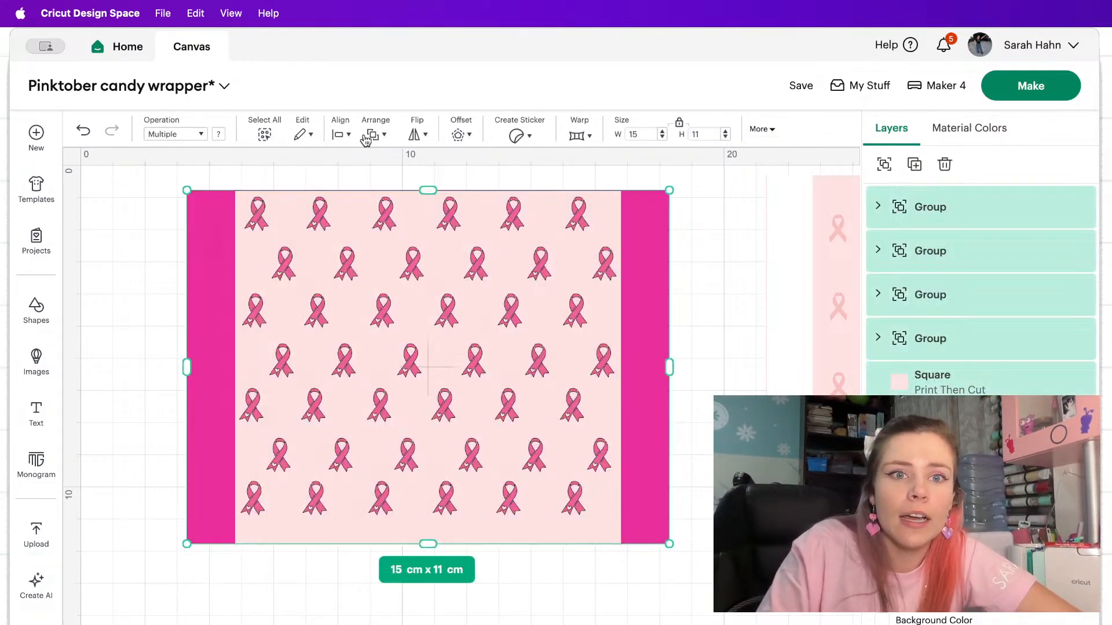
{"action": "left_click", "coordinate": [342, 134]}
{"action": "left_click", "coordinate": [360, 193]}
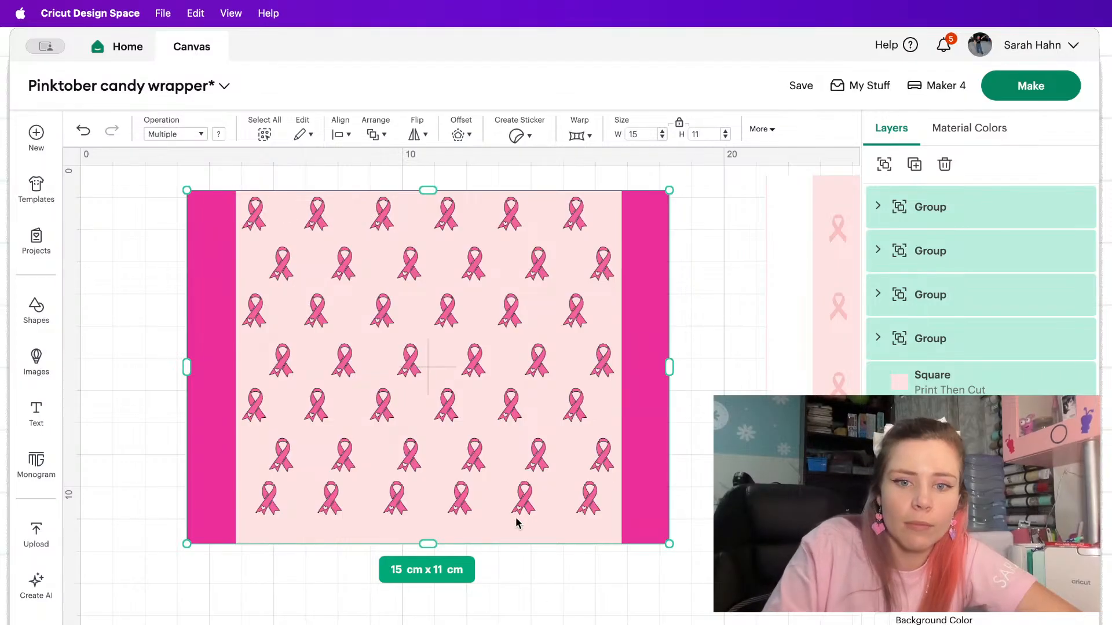
{"action": "left_click", "coordinate": [539, 572]}
{"action": "left_click_drag", "start_coordinate": [526, 505], "coordinate": [512, 507]}
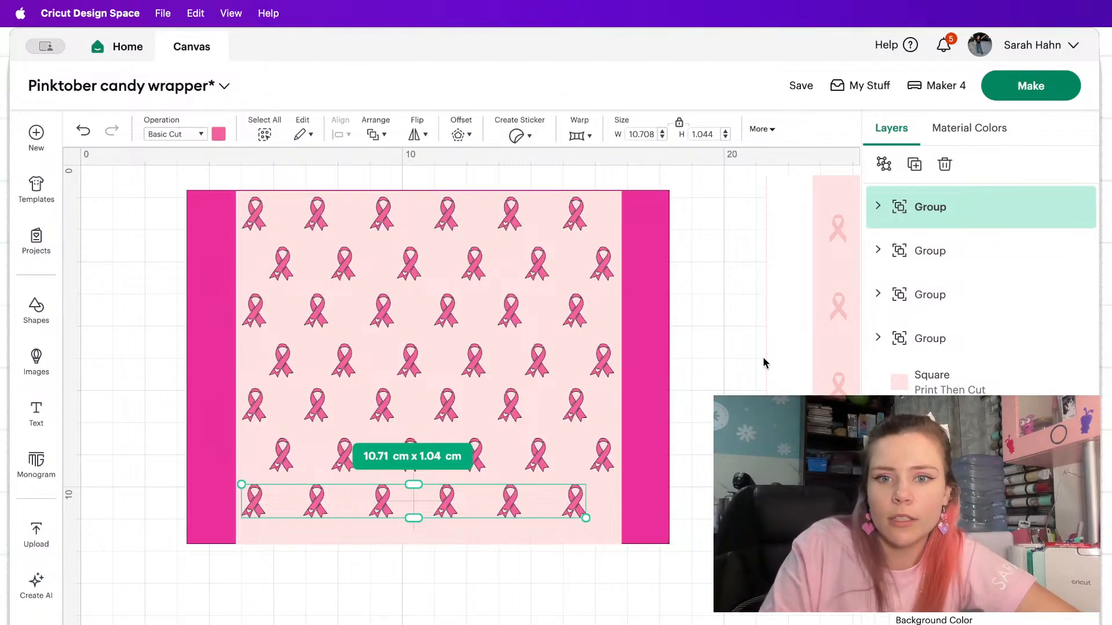
Hide both rectangles and group all seven ribbon rows into a single pattern.
{"action": "left_click", "coordinate": [1060, 382]}
{"action": "left_click", "coordinate": [1059, 426]}
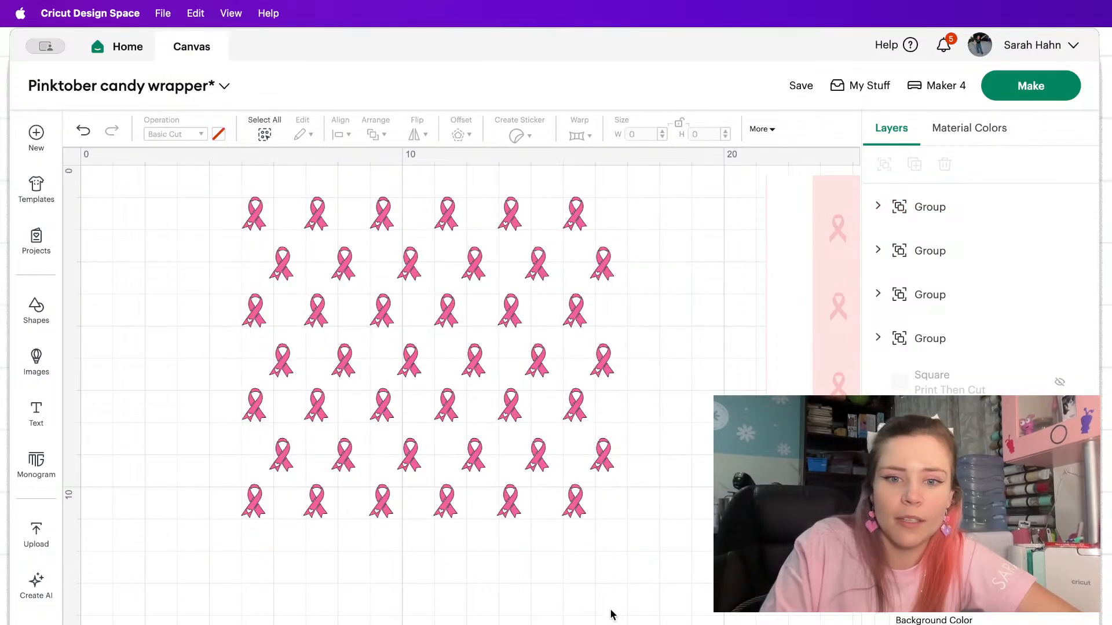
{"action": "left_click_drag", "start_coordinate": [640, 583], "coordinate": [293, 229]}
{"action": "left_click", "coordinate": [884, 164]}
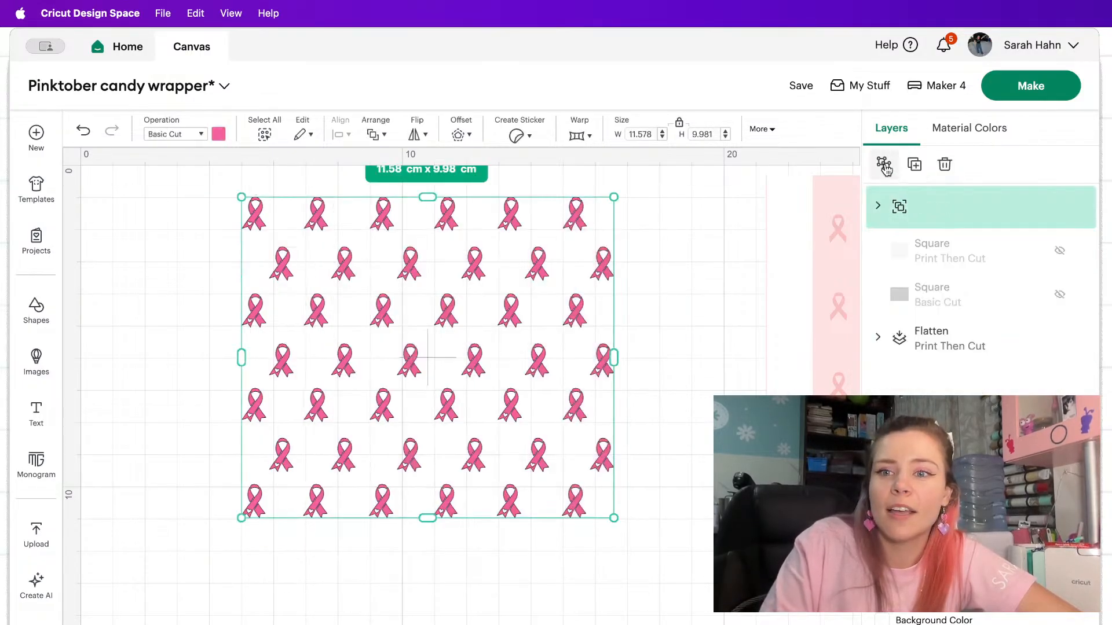
Ungroup the full ribbon pattern and break the top two-row group into separate ribbons.
{"action": "left_click", "coordinate": [884, 165]}
{"action": "left_click", "coordinate": [889, 208]}
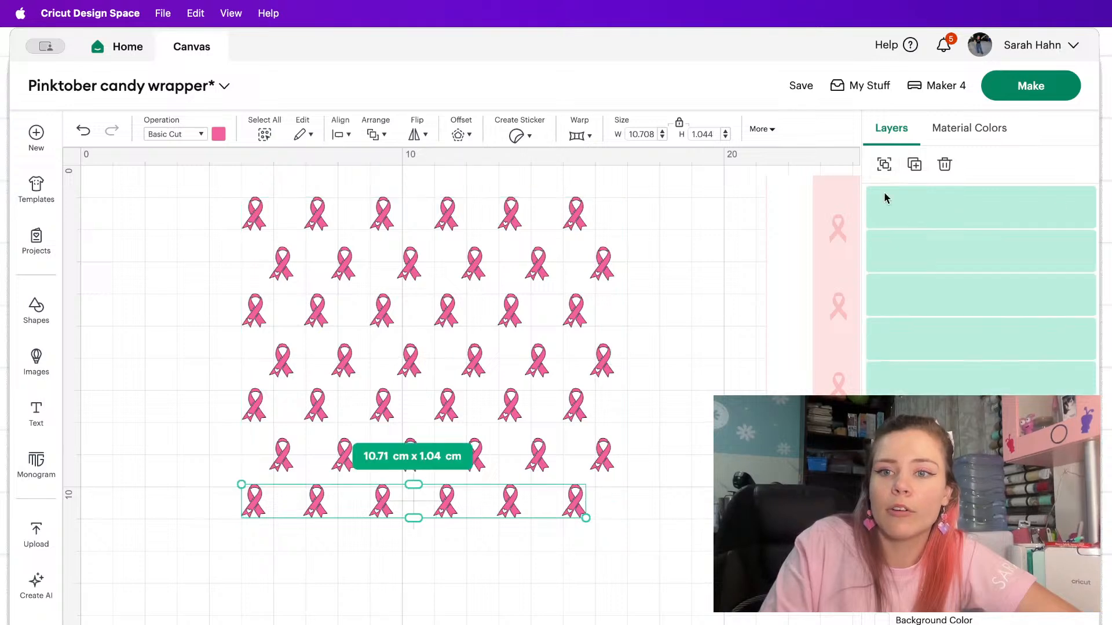
{"action": "scroll", "coordinate": [956, 289], "scroll_direction": "down", "scroll_amount": 2}
{"action": "left_click", "coordinate": [915, 362]}
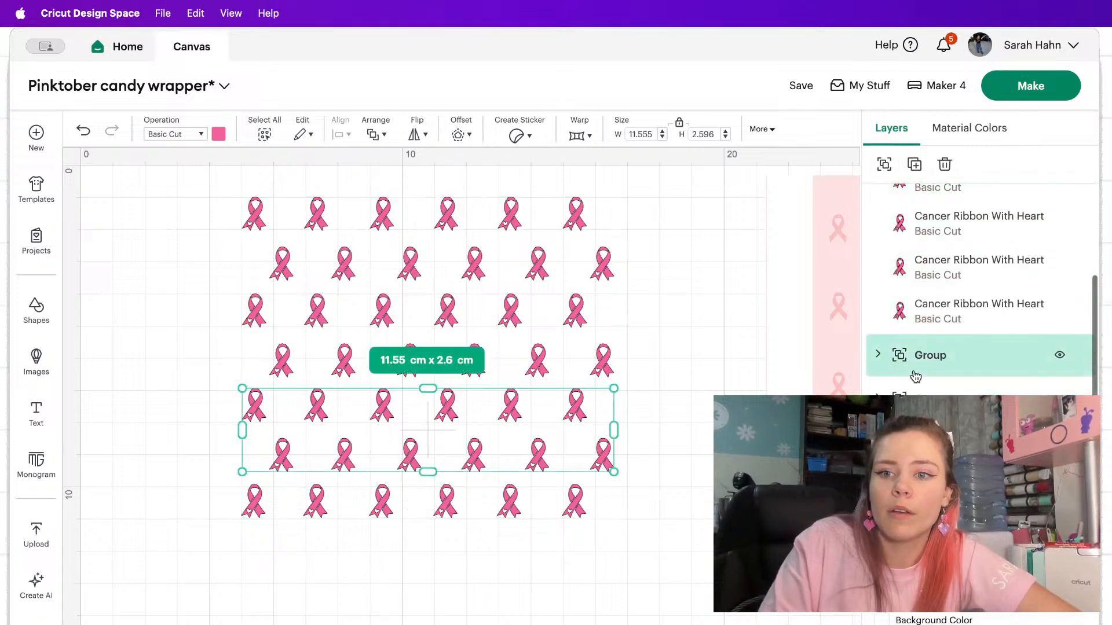
{"action": "left_click", "coordinate": [782, 353]}
{"action": "left_click", "coordinate": [579, 219]}
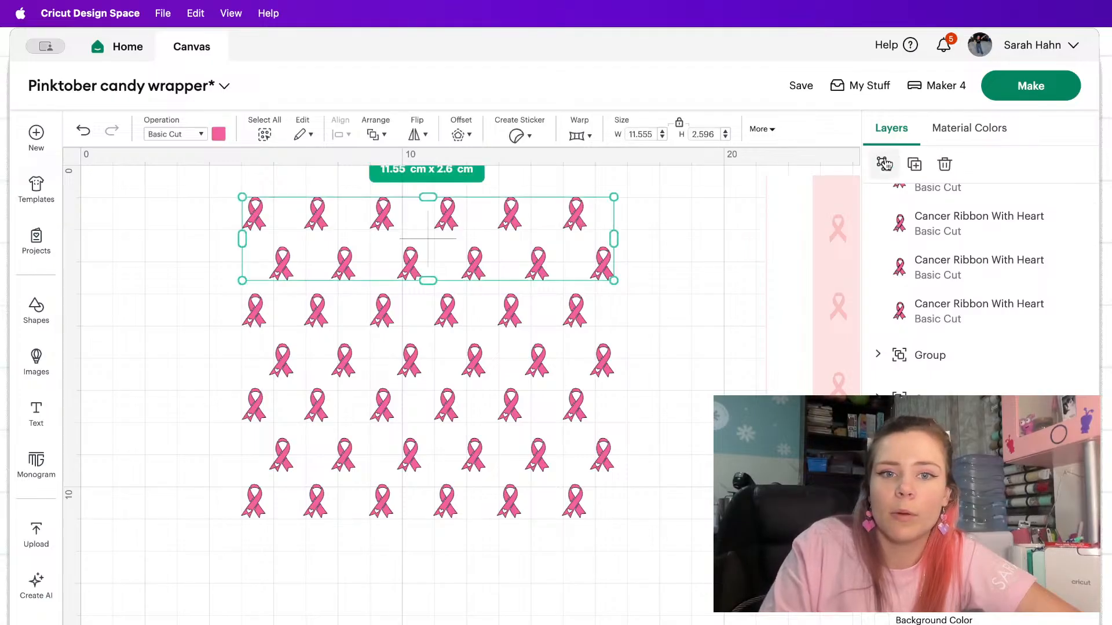
{"action": "left_click", "coordinate": [694, 231]}
Select the six ribbons of the top row and distribute them vertically.
{"action": "left_click_drag", "start_coordinate": [637, 219], "coordinate": [250, 192]}
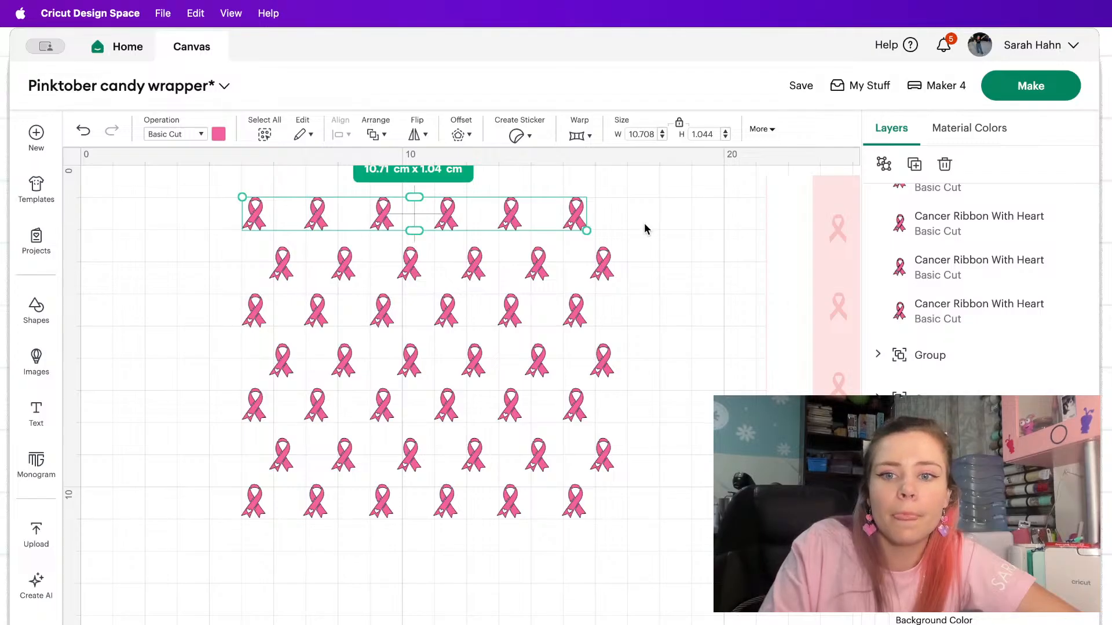
{"action": "left_click_drag", "start_coordinate": [644, 193], "coordinate": [662, 210]}
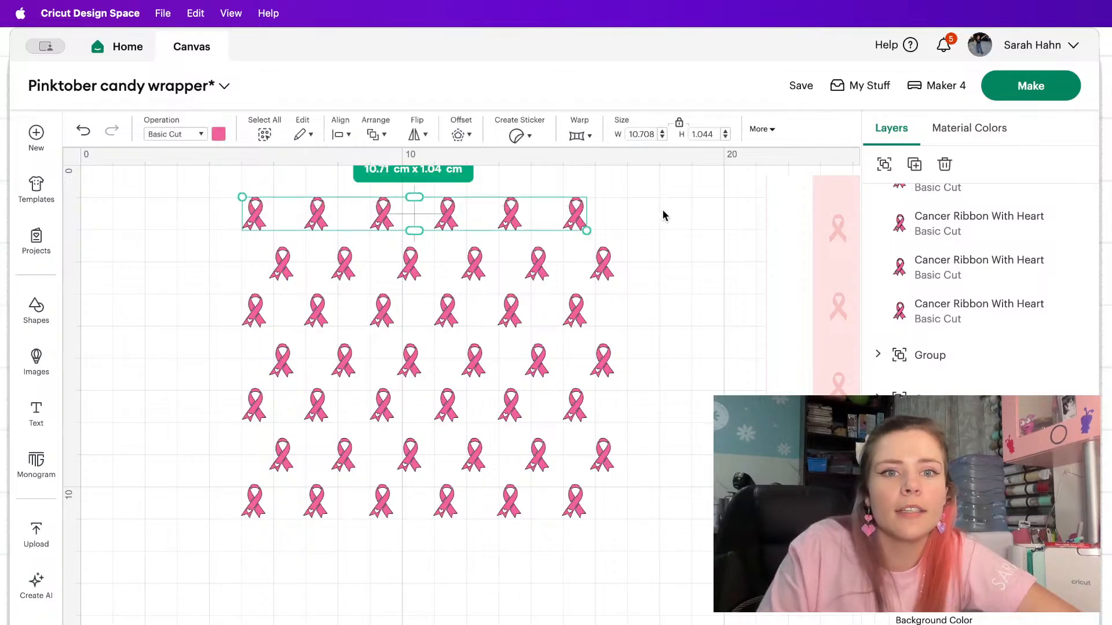
{"action": "left_click", "coordinate": [337, 133]}
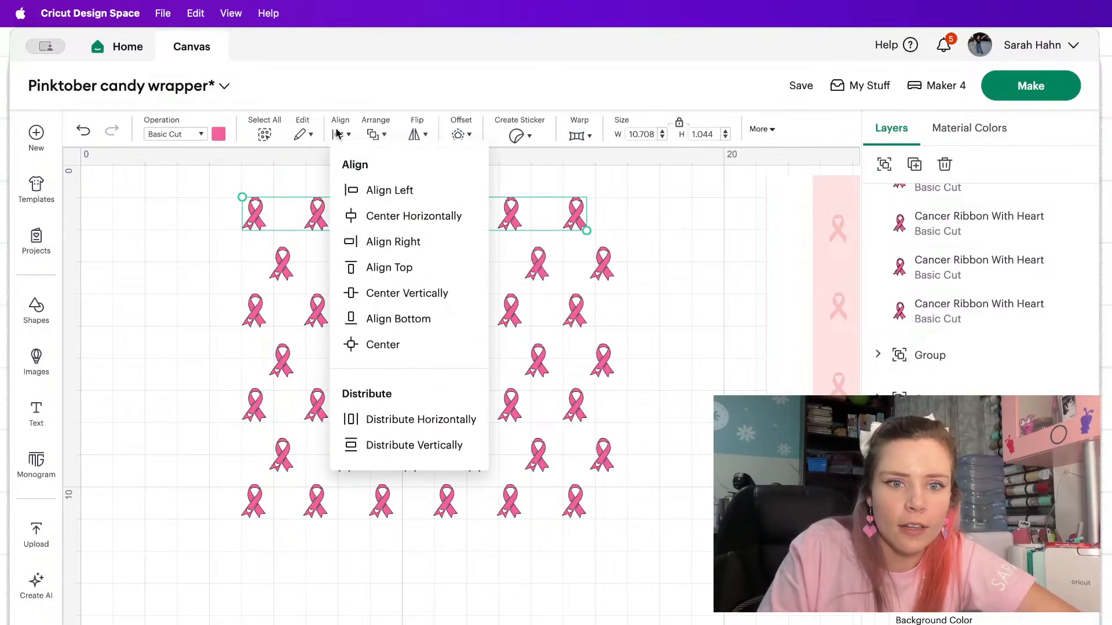
{"action": "left_click", "coordinate": [457, 444]}
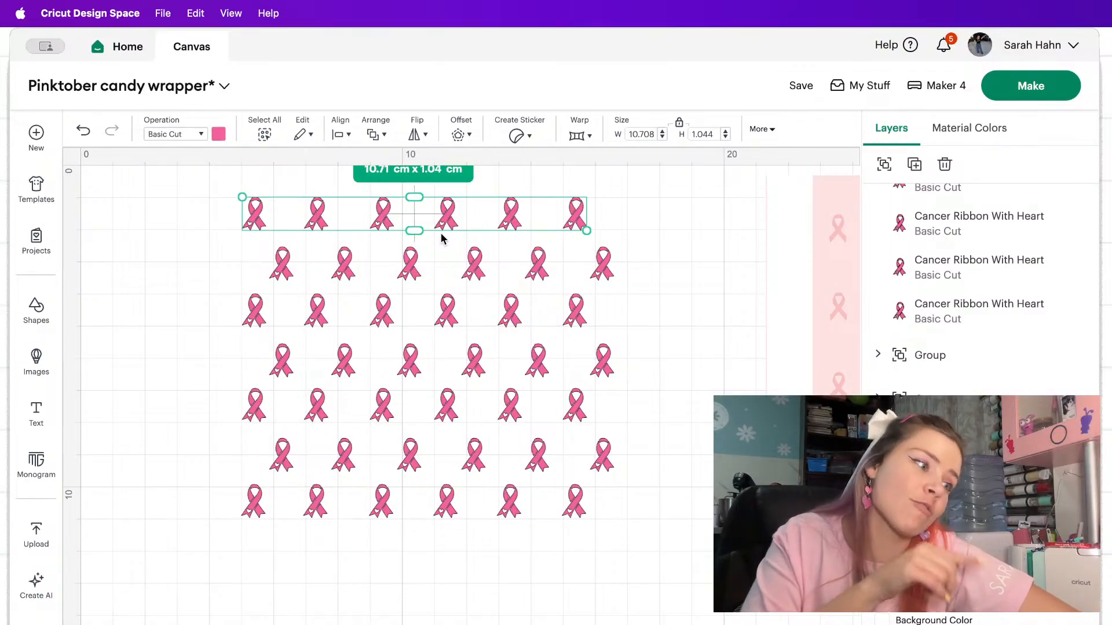
{"action": "left_click_drag", "start_coordinate": [206, 194], "coordinate": [680, 229]}
{"action": "left_click", "coordinate": [336, 137]}
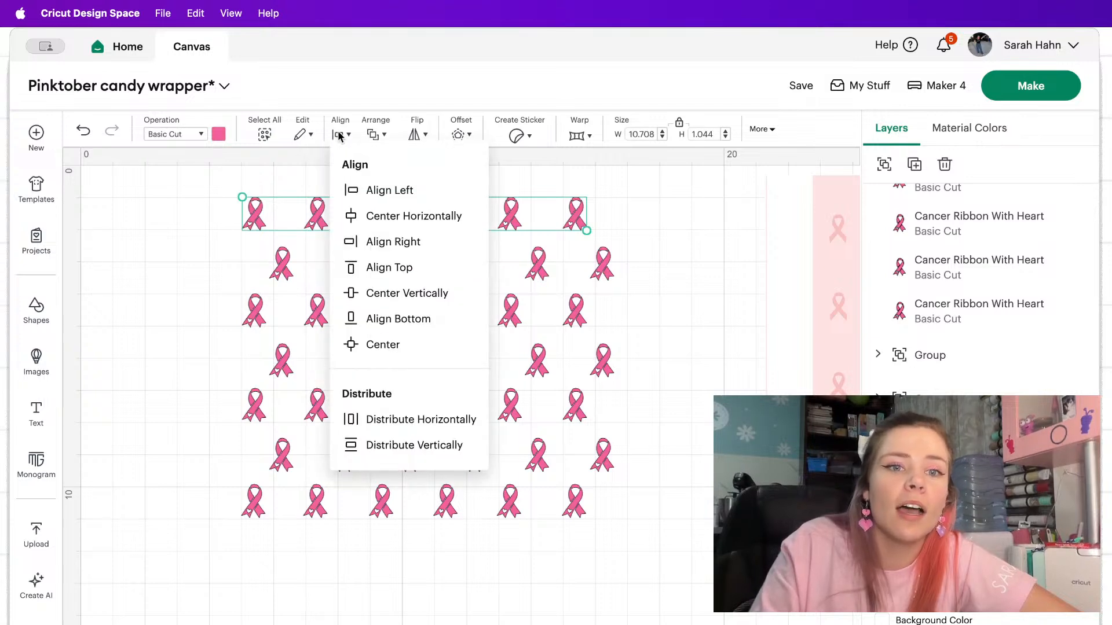
{"action": "left_click", "coordinate": [400, 446]}
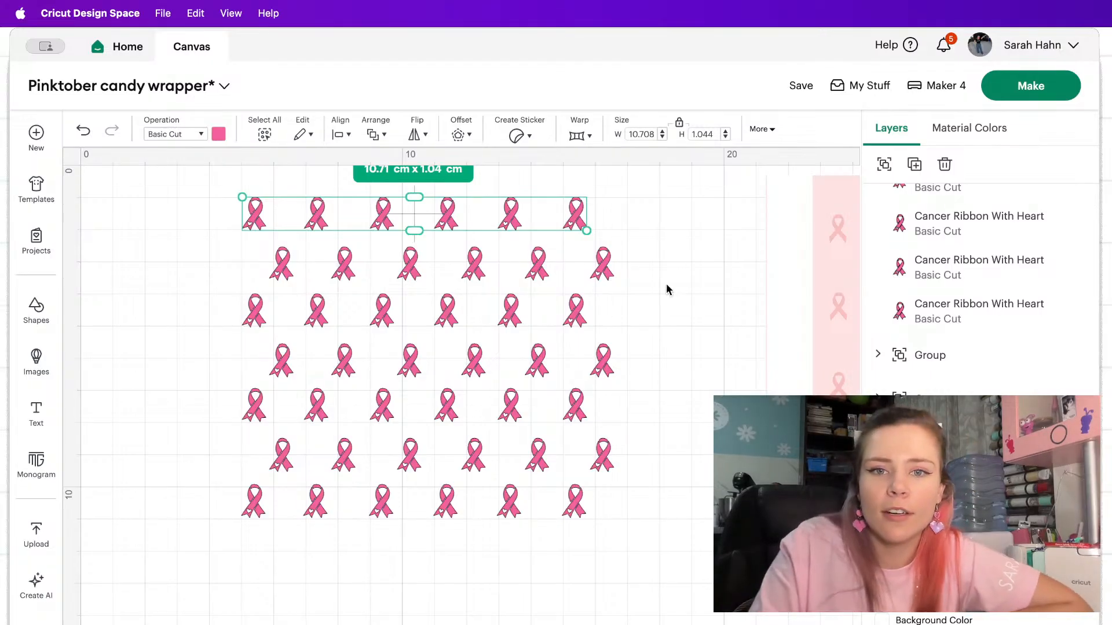
Regroup all seven ribbon rows into one pattern and show both hidden rectangles again.
{"action": "left_click", "coordinate": [684, 198]}
{"action": "left_click_drag", "start_coordinate": [672, 191], "coordinate": [199, 623]}
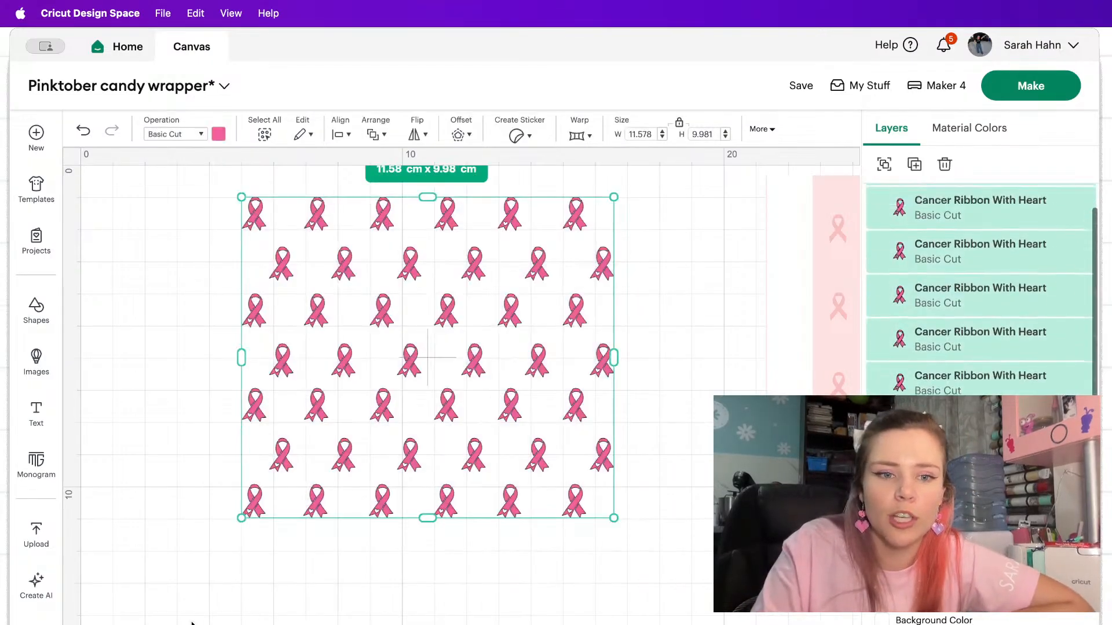
{"action": "left_click", "coordinate": [881, 164]}
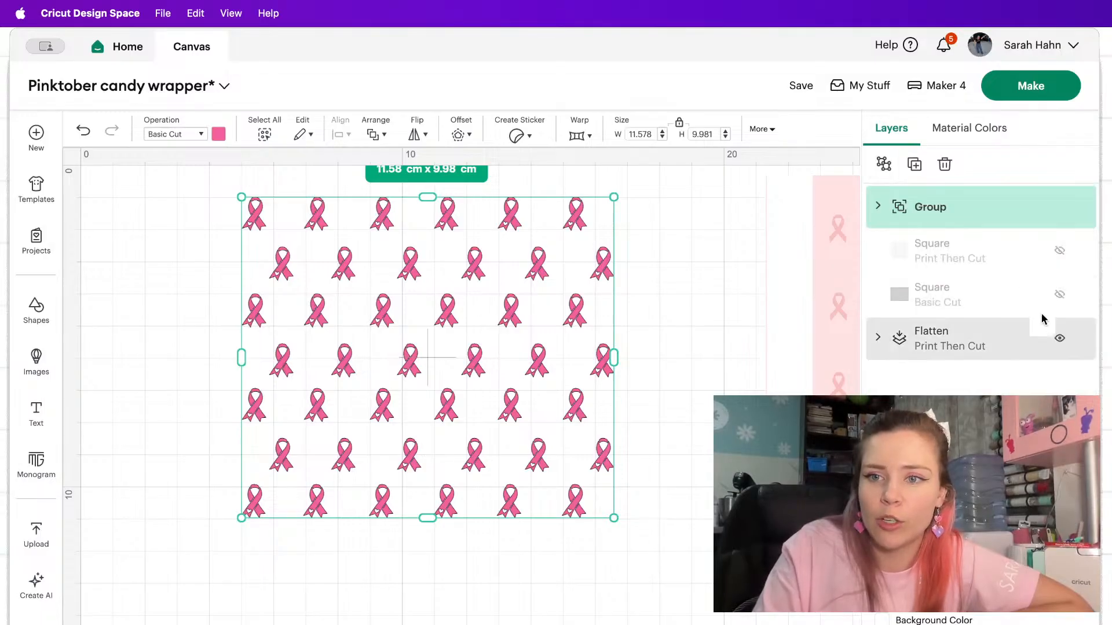
{"action": "left_click", "coordinate": [1061, 253]}
{"action": "left_click", "coordinate": [1060, 294]}
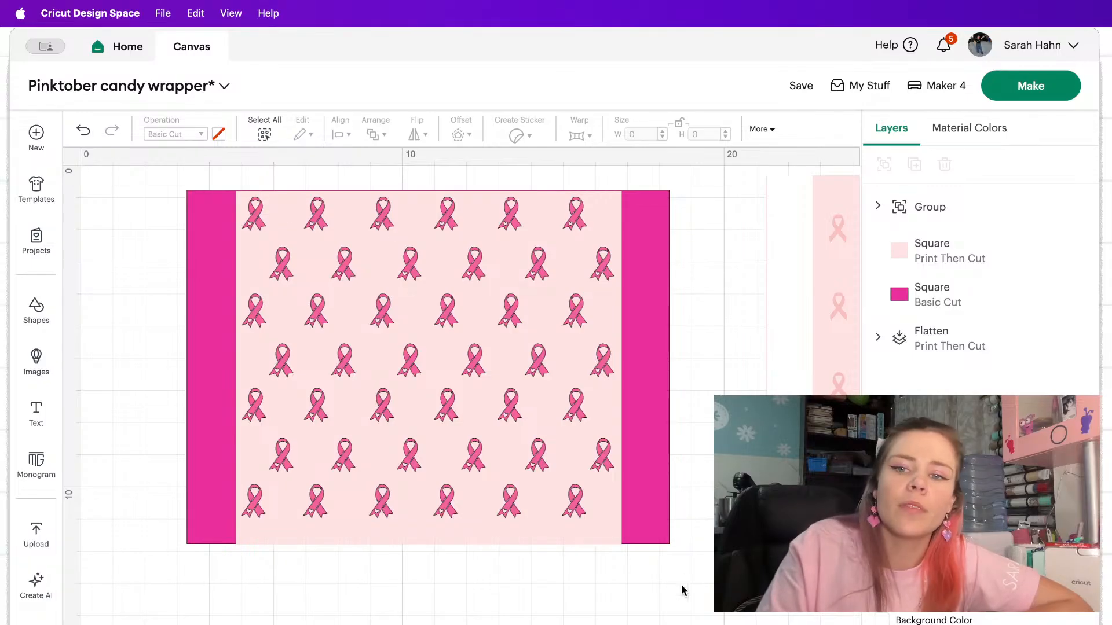
Center the pale and hot pink rectangles on each other and shift them slightly up behind the ribbon pattern.
{"action": "left_click", "coordinate": [932, 246]}
{"action": "left_click", "coordinate": [912, 291], "text": "shift"}
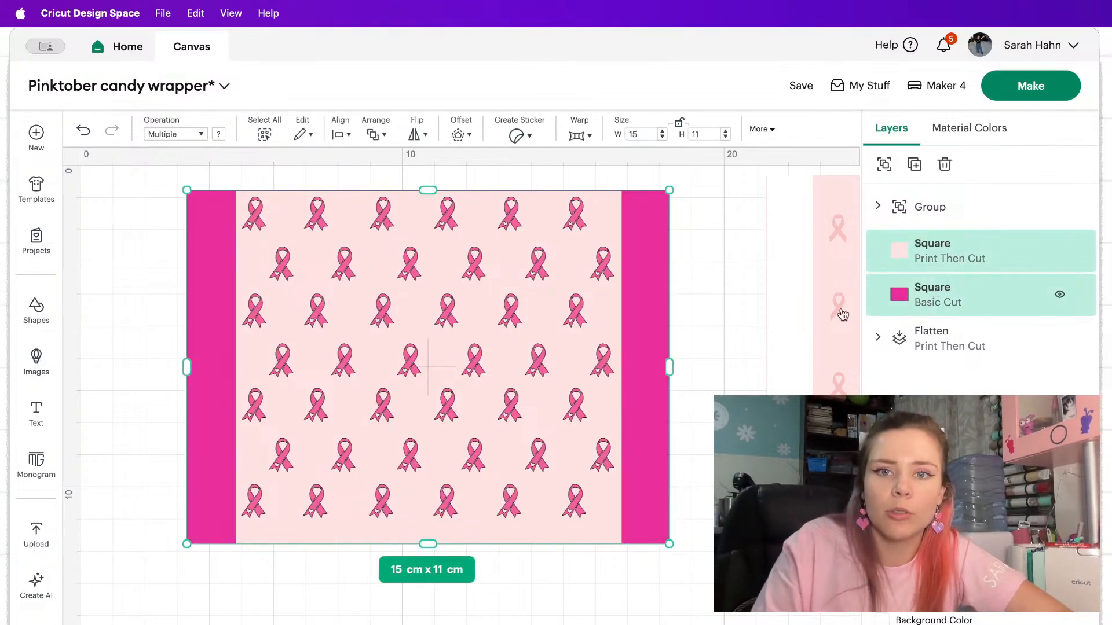
{"action": "left_click", "coordinate": [347, 135]}
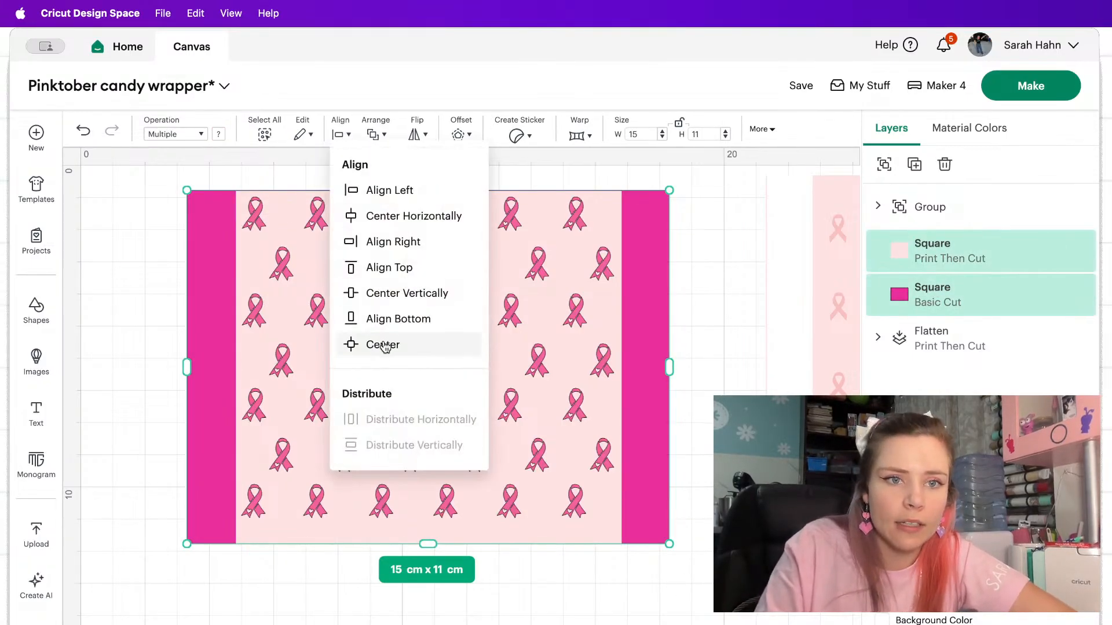
{"action": "left_click", "coordinate": [385, 347]}
{"action": "left_click", "coordinate": [690, 243]}
{"action": "left_click", "coordinate": [904, 263]}
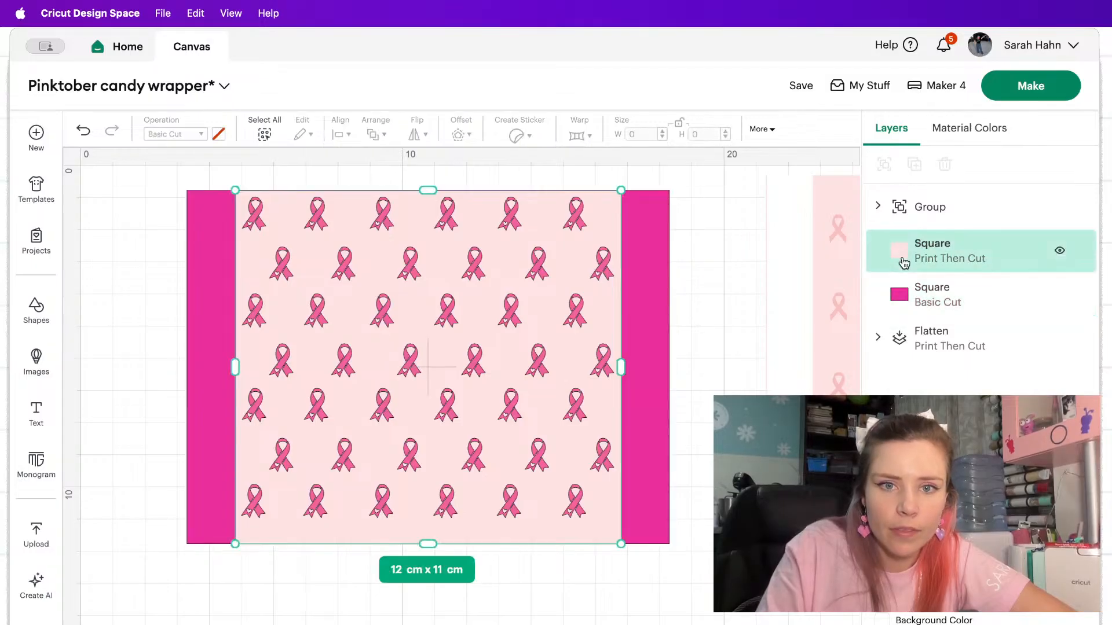
{"action": "left_click", "coordinate": [961, 290]}
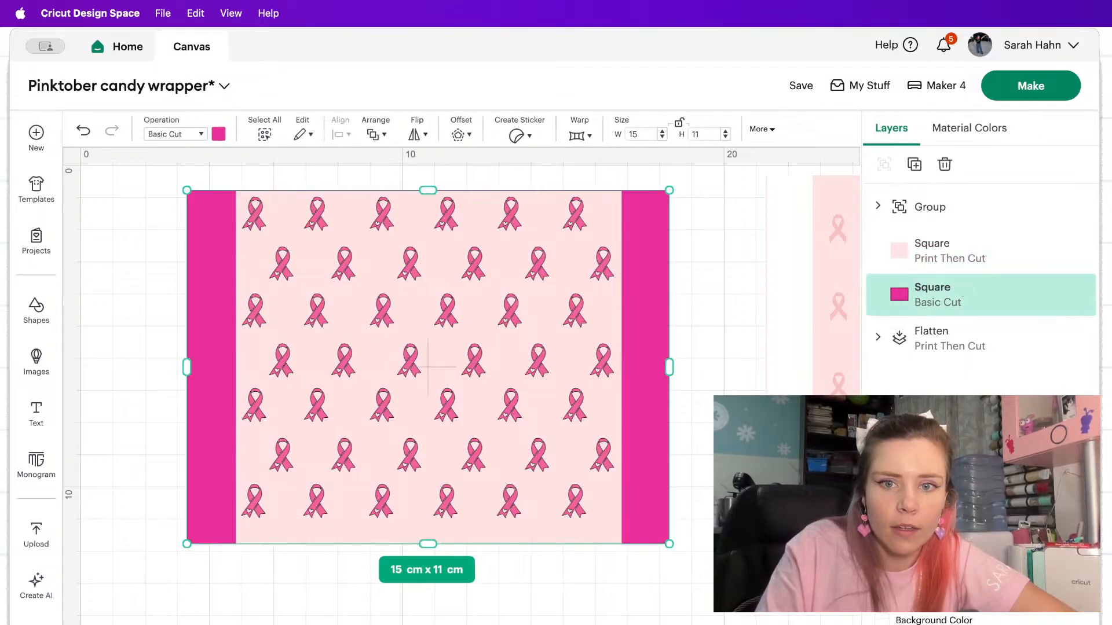
{"action": "left_click", "coordinate": [962, 297]}
{"action": "left_click_drag", "start_coordinate": [704, 606], "coordinate": [92, 168]}
{"action": "left_click", "coordinate": [701, 534]}
{"action": "left_click_drag", "start_coordinate": [690, 556], "coordinate": [538, 528]}
Flatten the ribbon group and both rectangles into a single Print Then Cut layer.
{"action": "left_click_drag", "start_coordinate": [699, 607], "coordinate": [87, 145]}
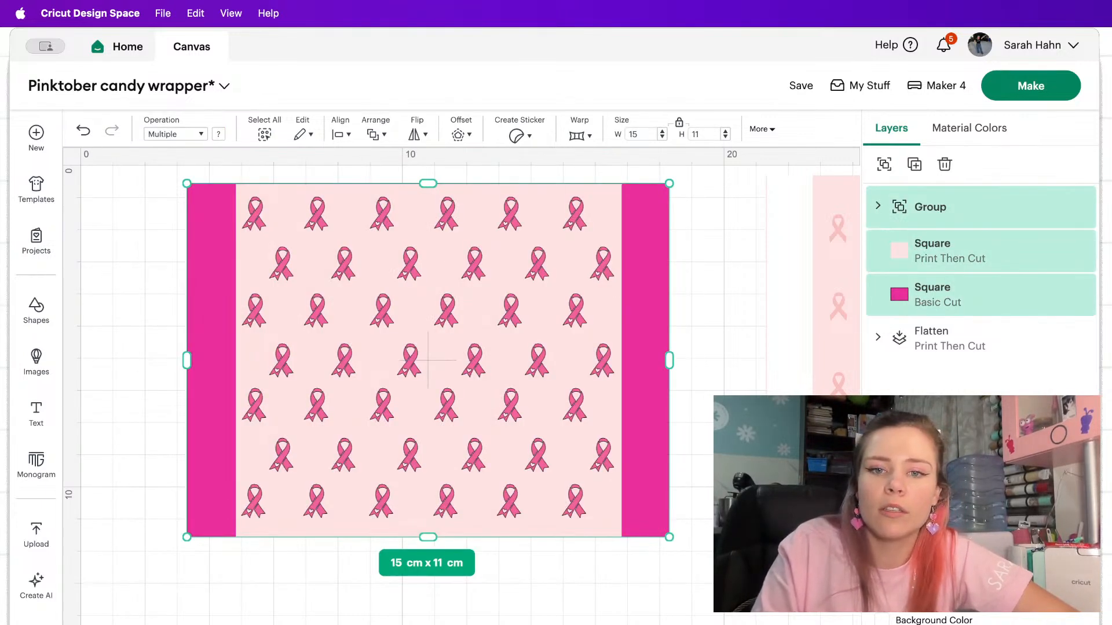
{"action": "left_click", "coordinate": [886, 163]}
{"action": "left_click", "coordinate": [1027, 623]}
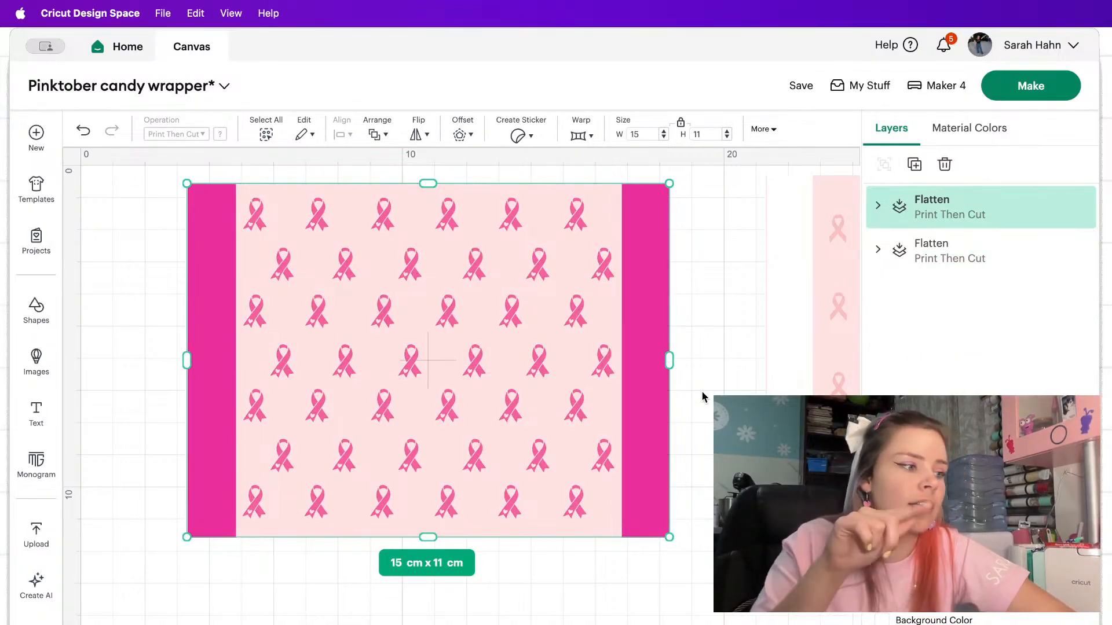
{"action": "left_click", "coordinate": [749, 247]}
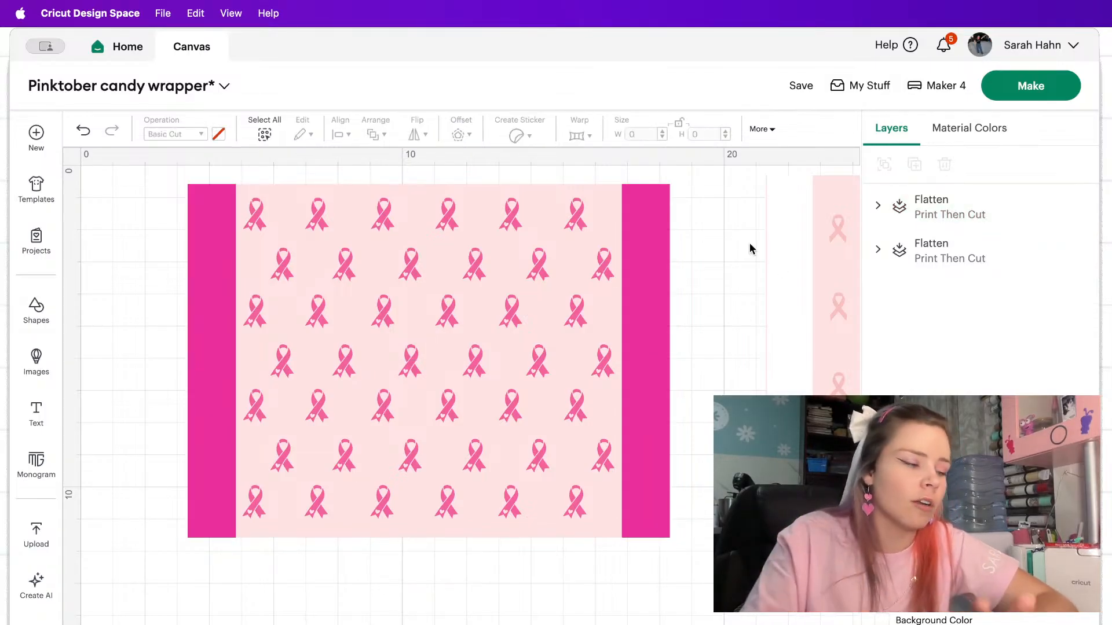
Check the finished example wrapper, and search the image library for "pink tober".
{"action": "scroll", "coordinate": [749, 246], "scroll_direction": "right", "scroll_amount": 5}
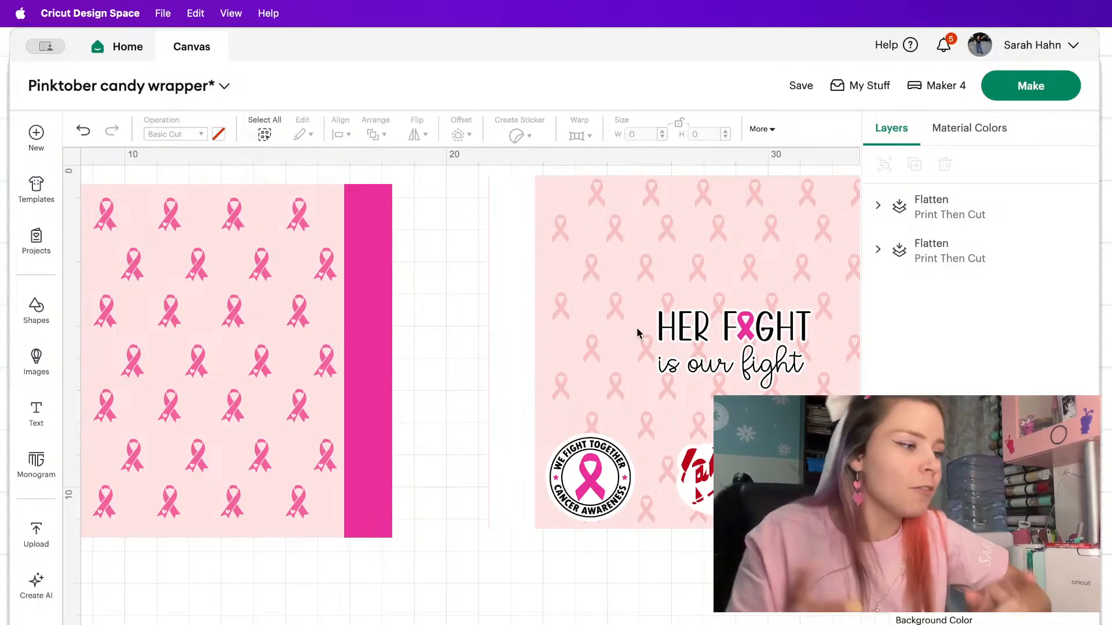
{"action": "scroll", "coordinate": [637, 333], "scroll_direction": "left", "scroll_amount": 10}
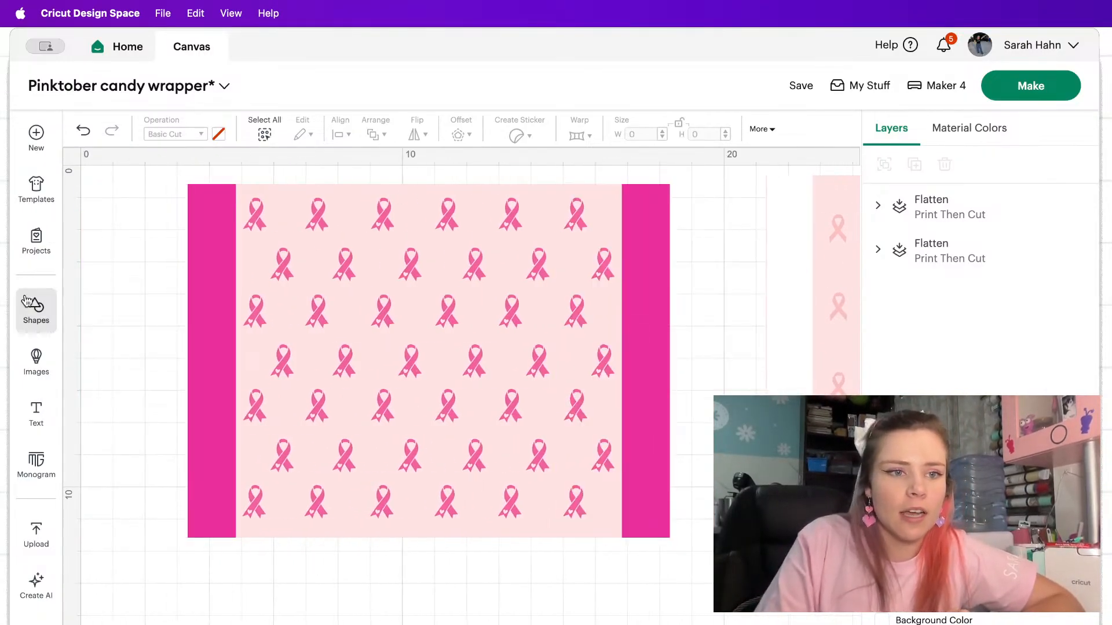
{"action": "left_click", "coordinate": [36, 362]}
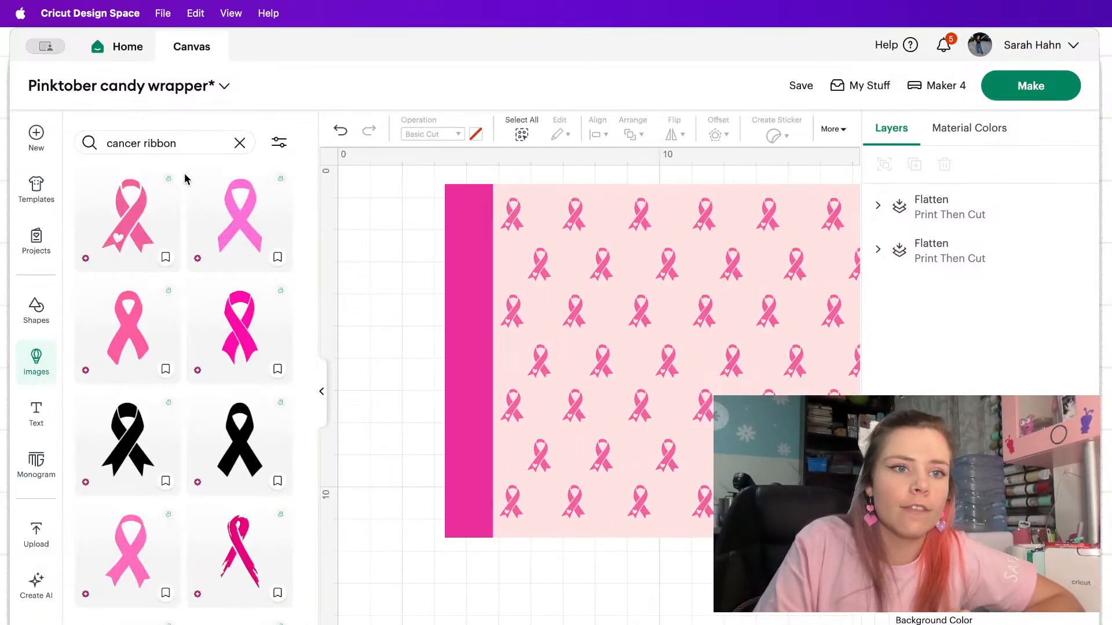
{"action": "left_click", "coordinate": [186, 142]}
{"action": "key", "text": "BackSpace"}
{"action": "left_click", "coordinate": [239, 144]}
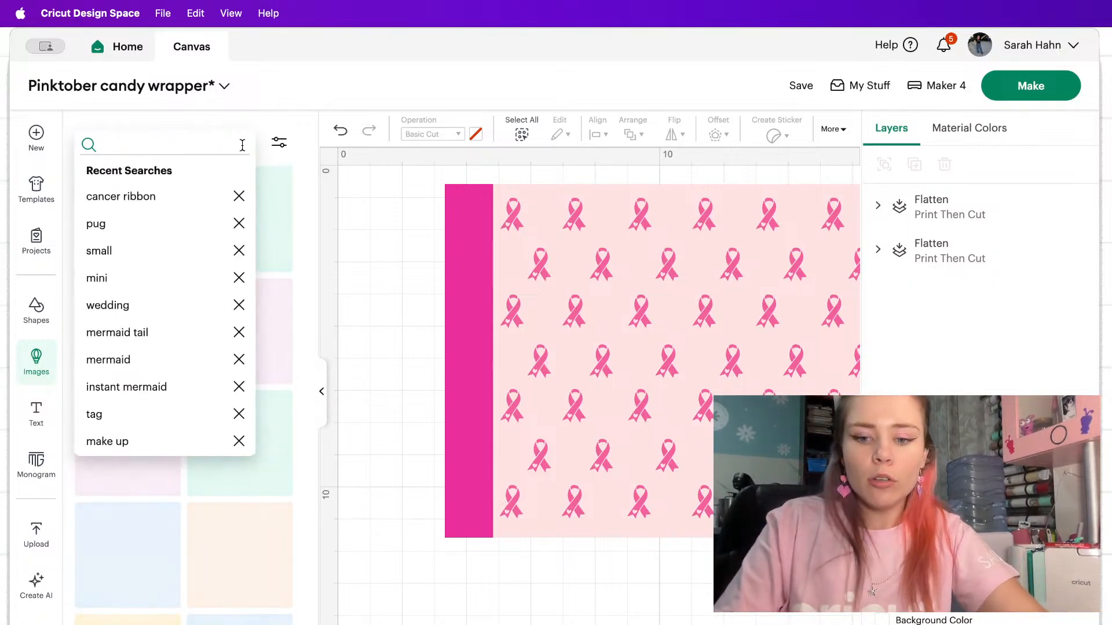
{"action": "type", "text": "pink tober"}
{"action": "key", "text": "Return"}
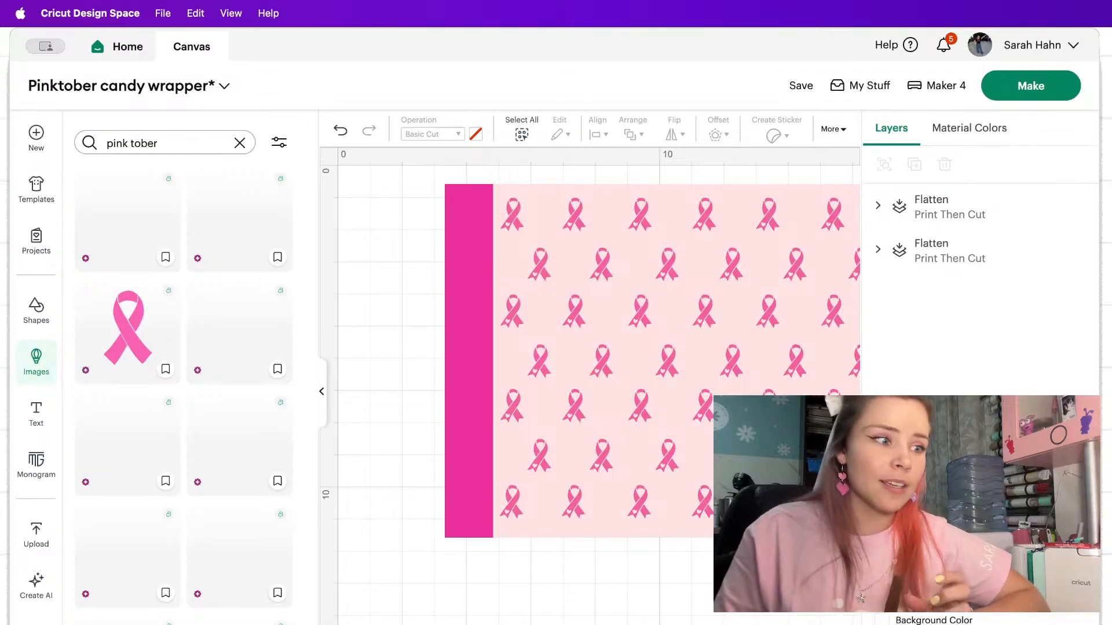
{"action": "scroll", "coordinate": [218, 290], "scroll_direction": "down", "scroll_amount": 1}
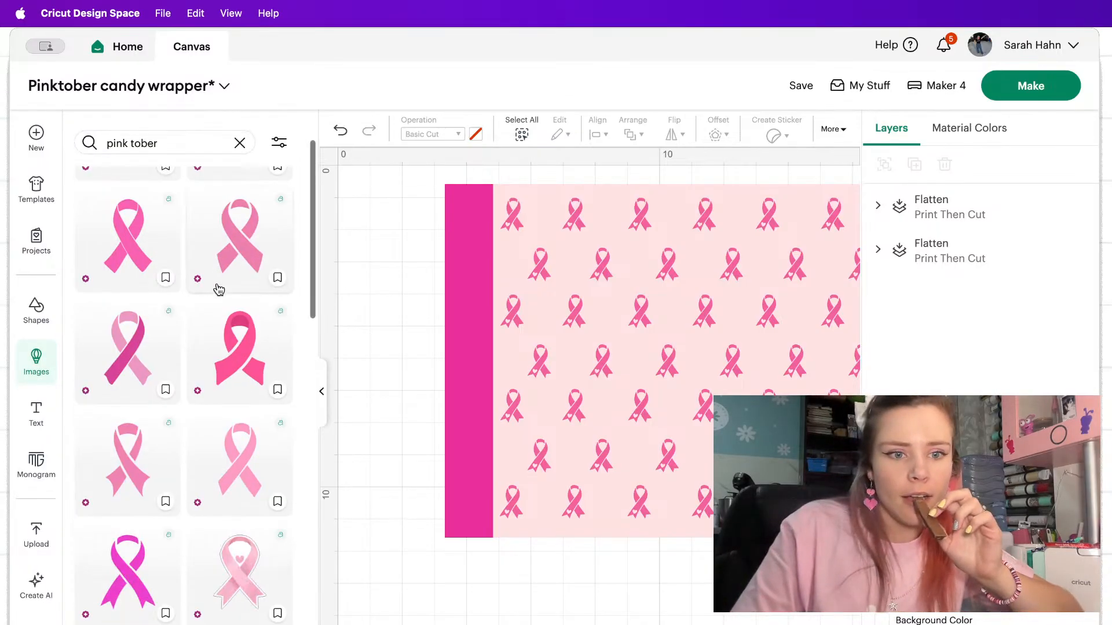
Refine the image search to "pink tober quote" and browse the awareness quote designs.
{"action": "left_click", "coordinate": [168, 142]}
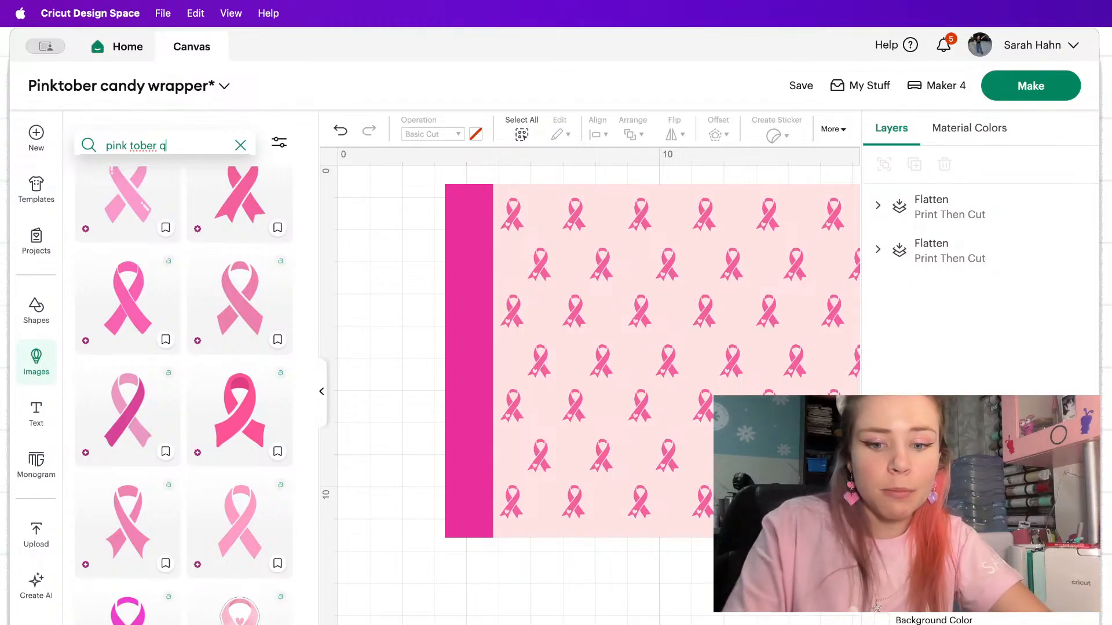
{"action": "type", "text": "quote"}
{"action": "key", "text": "Return"}
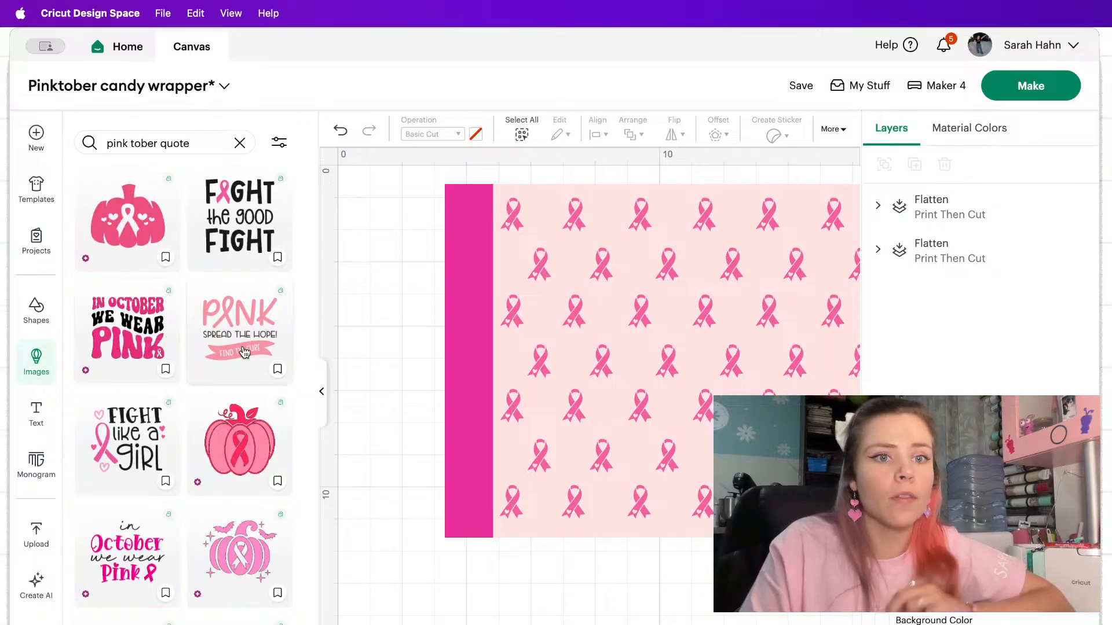
{"action": "scroll", "coordinate": [244, 352], "scroll_direction": "down", "scroll_amount": 1}
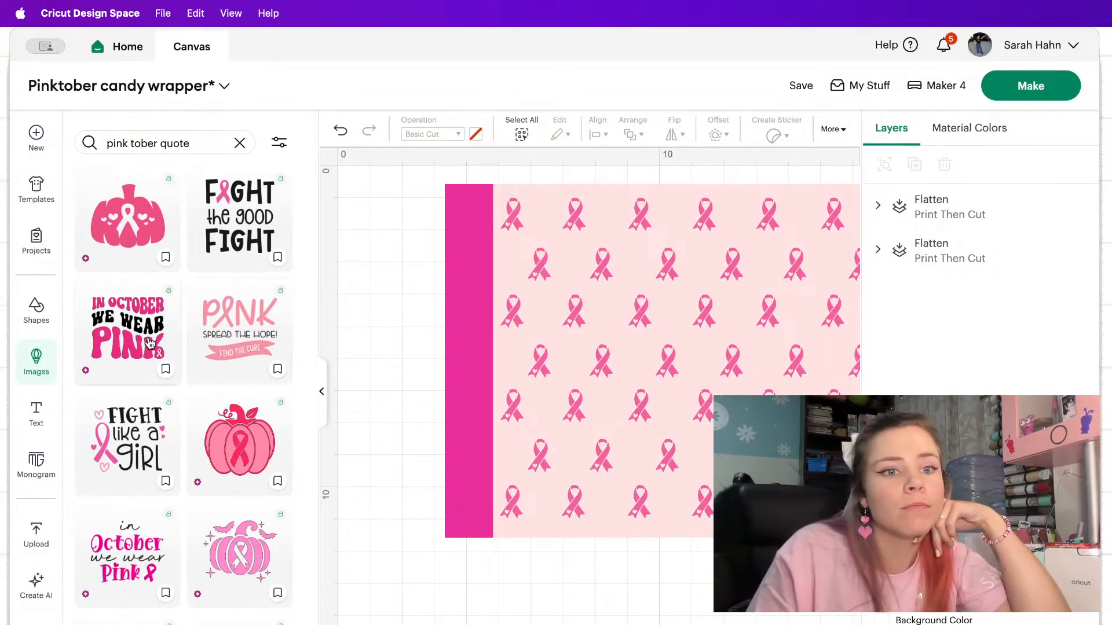
{"action": "scroll", "coordinate": [153, 327], "scroll_direction": "down", "scroll_amount": 1}
{"action": "scroll", "coordinate": [155, 314], "scroll_direction": "down", "scroll_amount": 4}
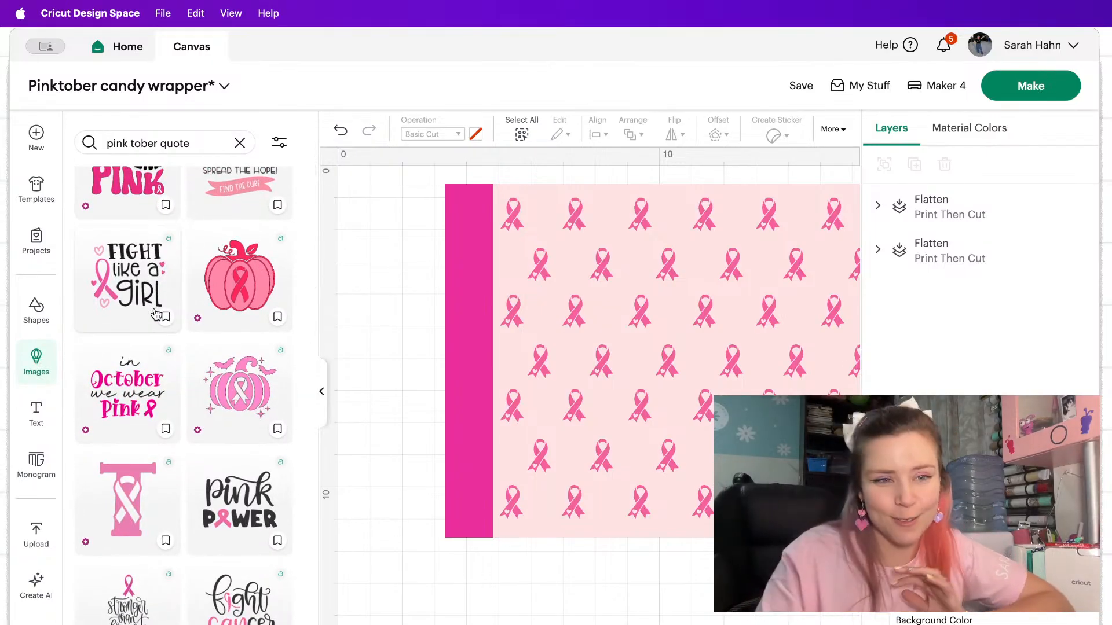
{"action": "scroll", "coordinate": [156, 315], "scroll_direction": "down", "scroll_amount": 9}
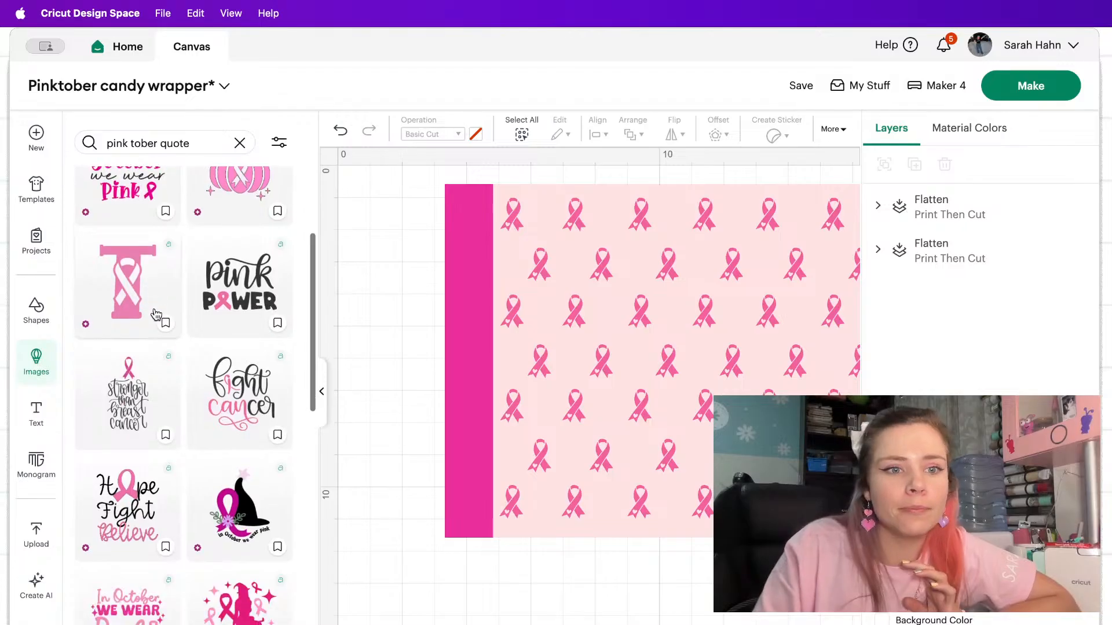
{"action": "scroll", "coordinate": [156, 315], "scroll_direction": "down", "scroll_amount": 13}
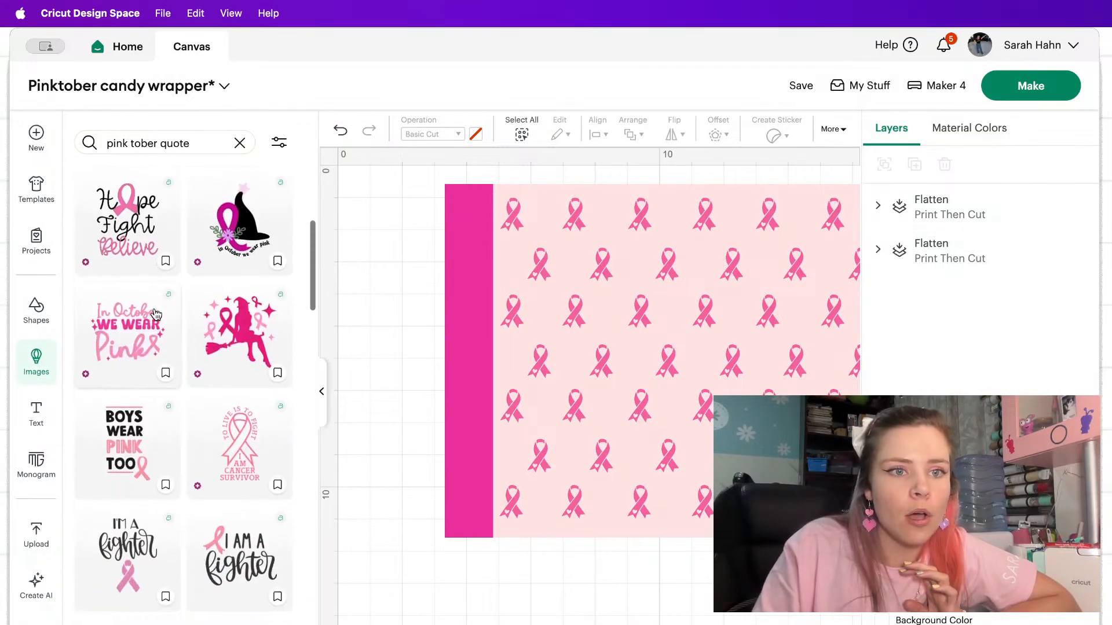
{"action": "scroll", "coordinate": [156, 314], "scroll_direction": "down", "scroll_amount": 5}
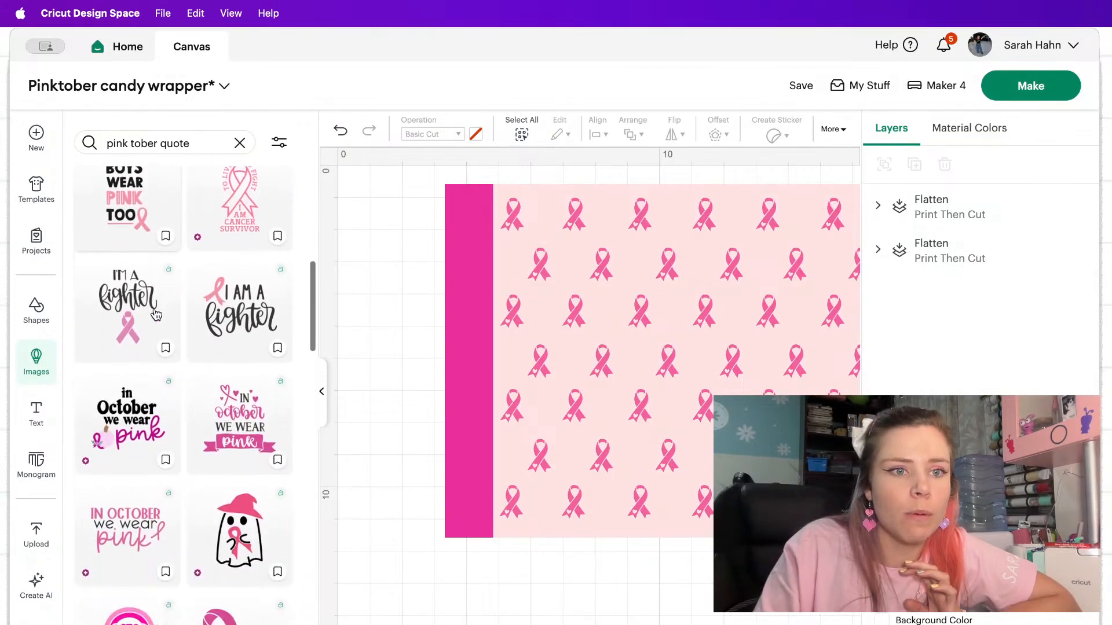
Bookmark the image of the ghost with a pink witch hat and ribbon, and continue browsing the designs.
{"action": "scroll", "coordinate": [176, 364], "scroll_direction": "down", "scroll_amount": 4}
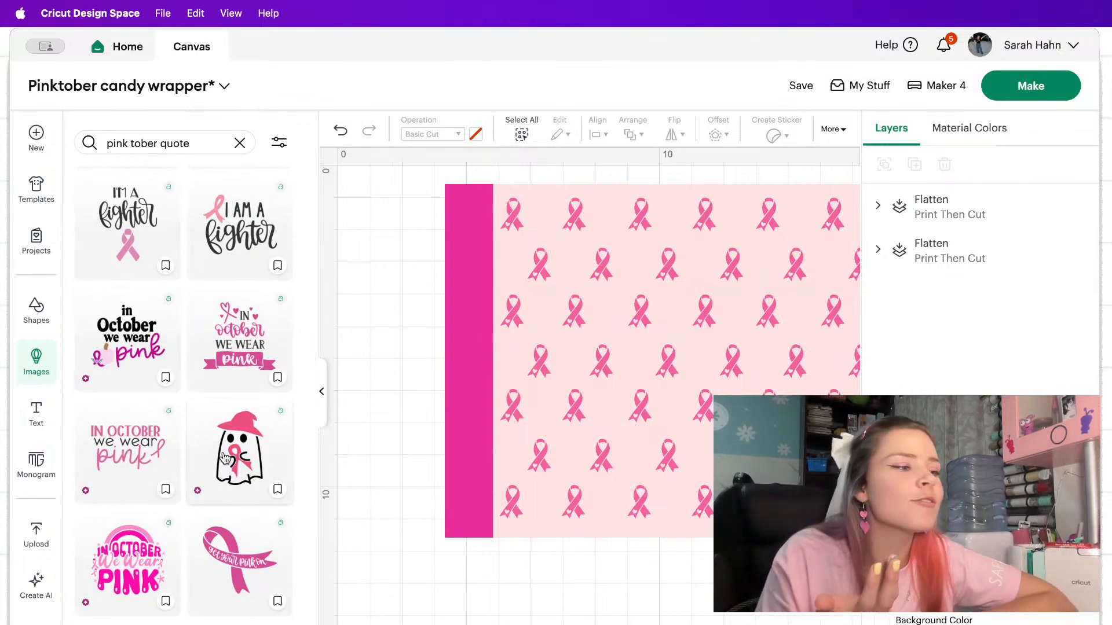
{"action": "left_click", "coordinate": [277, 490]}
{"action": "scroll", "coordinate": [281, 496], "scroll_direction": "down", "scroll_amount": 3}
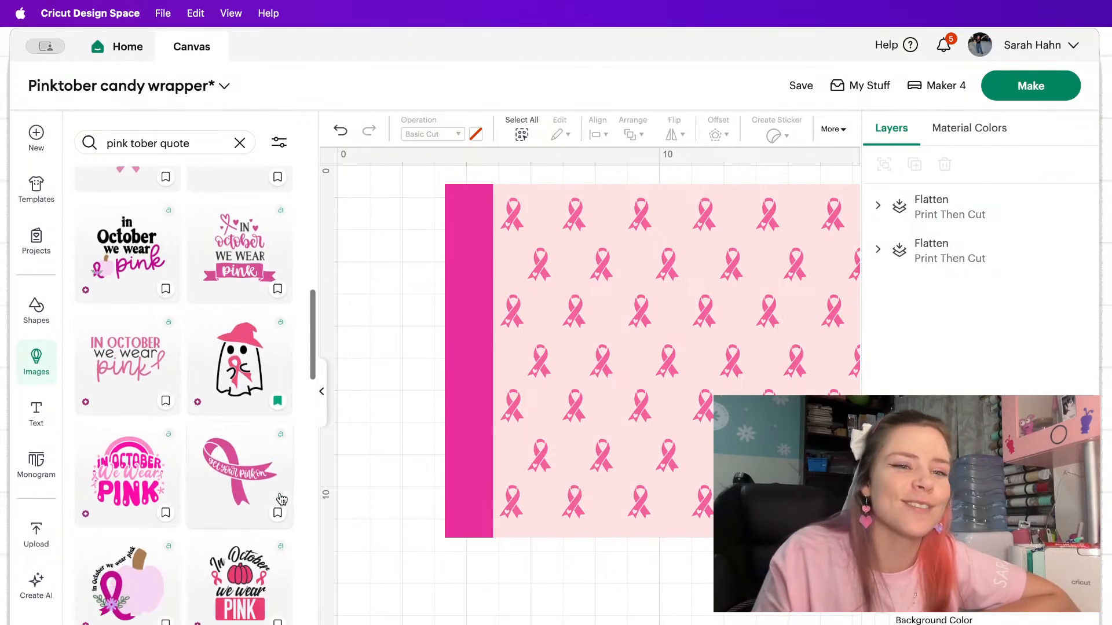
{"action": "scroll", "coordinate": [281, 498], "scroll_direction": "down", "scroll_amount": 1}
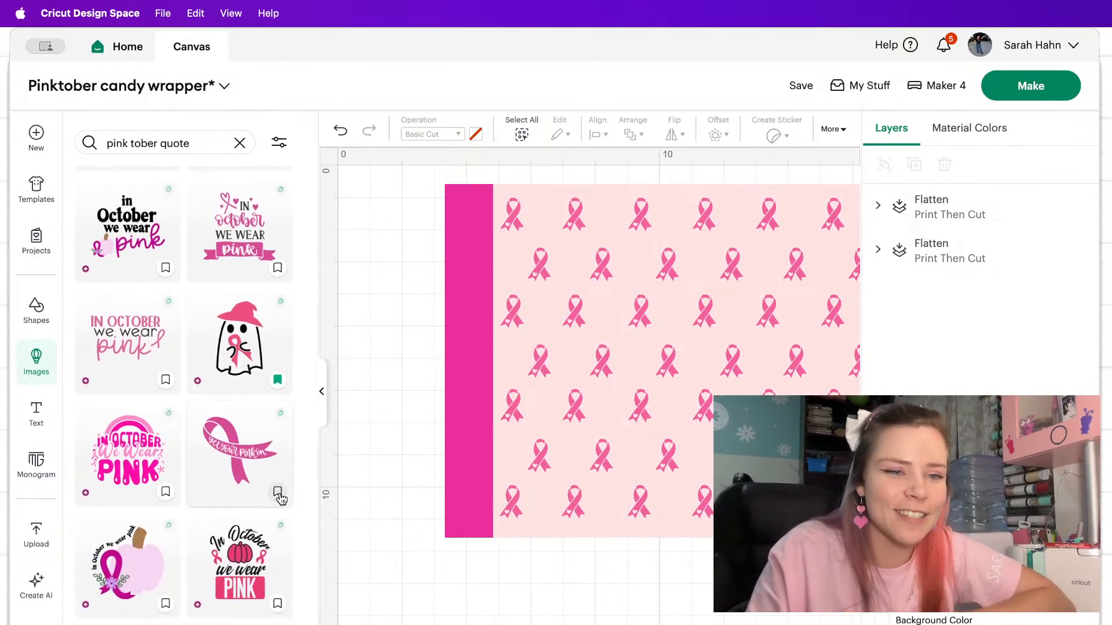
Find the "I am a survivor" ribbon quote among the awareness designs and add it to the canvas.
{"action": "scroll", "coordinate": [280, 498], "scroll_direction": "down", "scroll_amount": 10}
{"action": "scroll", "coordinate": [281, 498], "scroll_direction": "down", "scroll_amount": 7}
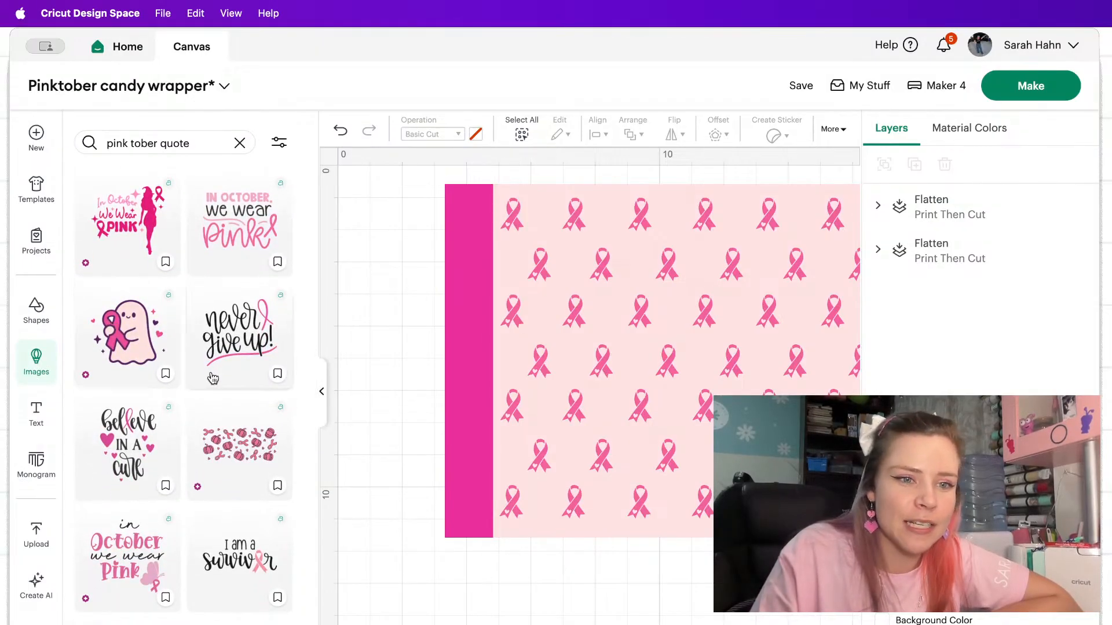
{"action": "scroll", "coordinate": [210, 375], "scroll_direction": "down", "scroll_amount": 7}
{"action": "scroll", "coordinate": [210, 373], "scroll_direction": "down", "scroll_amount": 2}
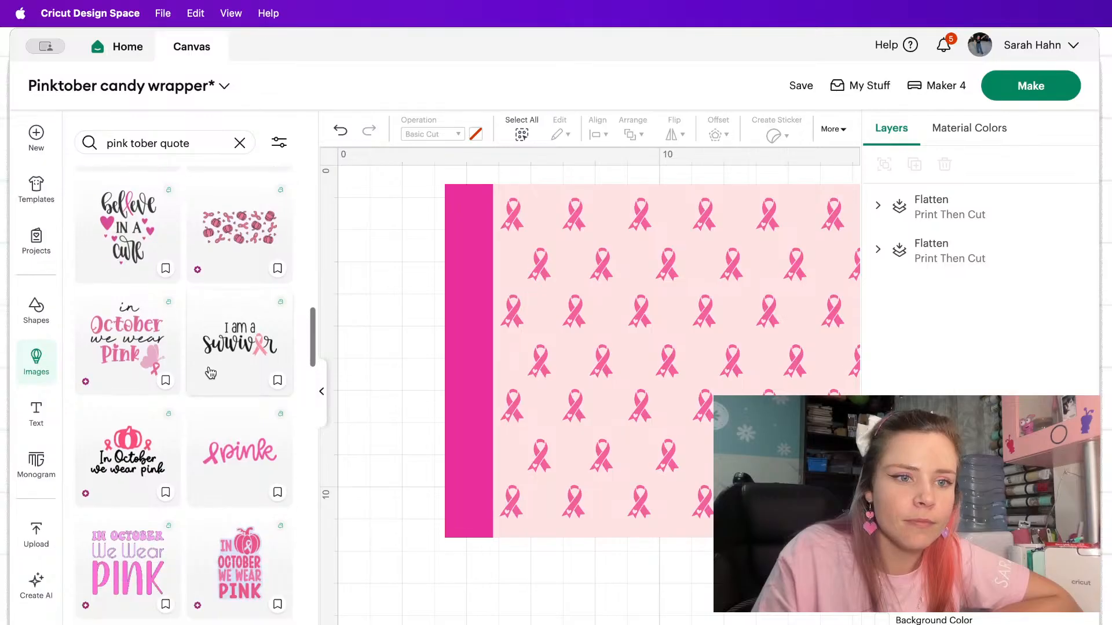
{"action": "scroll", "coordinate": [210, 373], "scroll_direction": "up", "scroll_amount": 2}
{"action": "scroll", "coordinate": [210, 372], "scroll_direction": "down", "scroll_amount": 2}
{"action": "scroll", "coordinate": [211, 372], "scroll_direction": "down", "scroll_amount": 6}
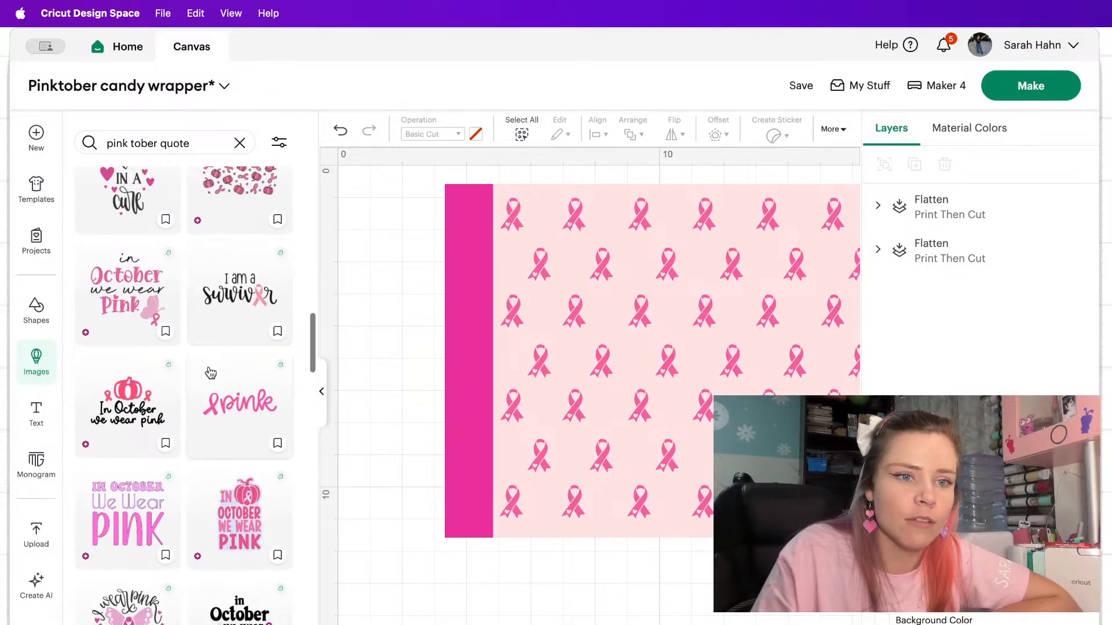
{"action": "scroll", "coordinate": [210, 372], "scroll_direction": "up", "scroll_amount": 6}
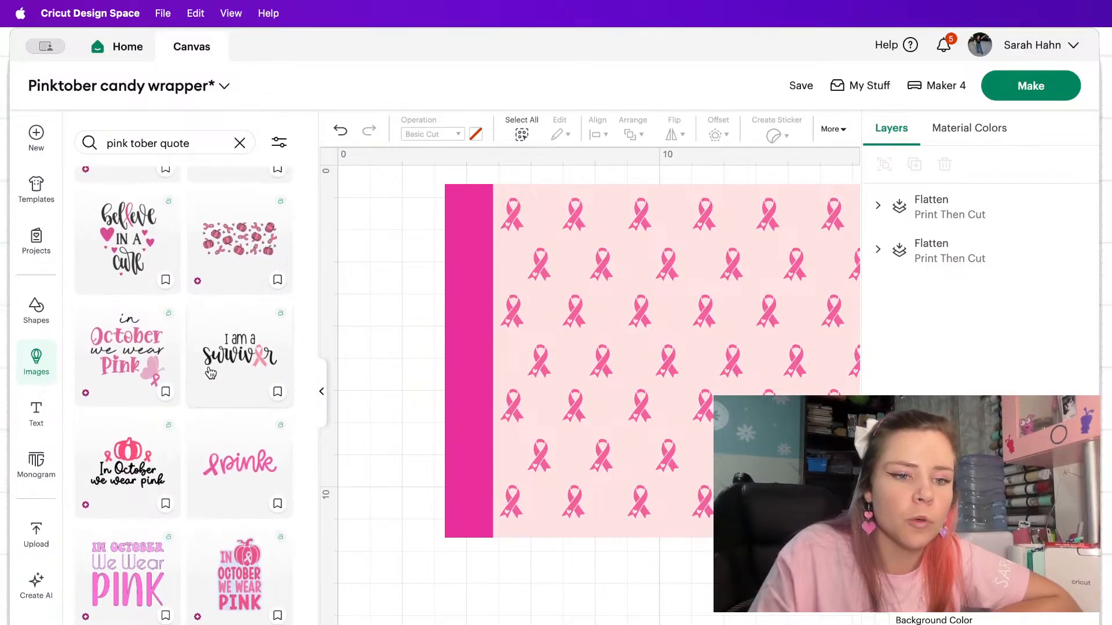
{"action": "left_click", "coordinate": [248, 366]}
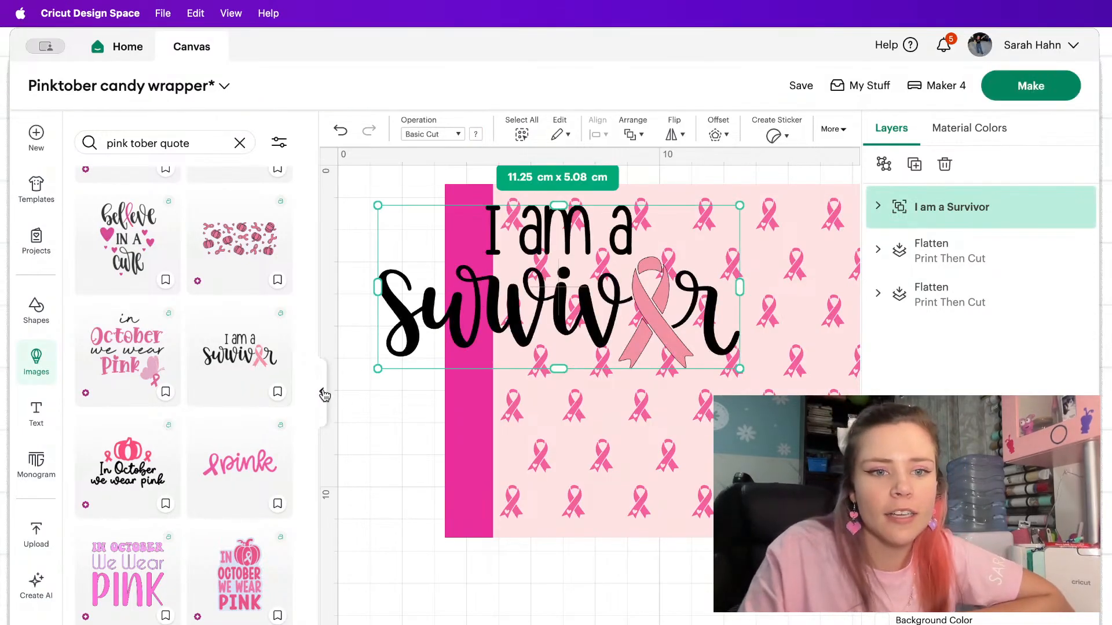
Shrink the survivor quote to about 5.52 × 2.49 cm and place it near the middle of the ribbon wrapper.
{"action": "left_click", "coordinate": [325, 396]}
{"action": "left_click_drag", "start_coordinate": [196, 306], "coordinate": [305, 410]}
{"action": "left_click_drag", "start_coordinate": [623, 464], "coordinate": [477, 399]}
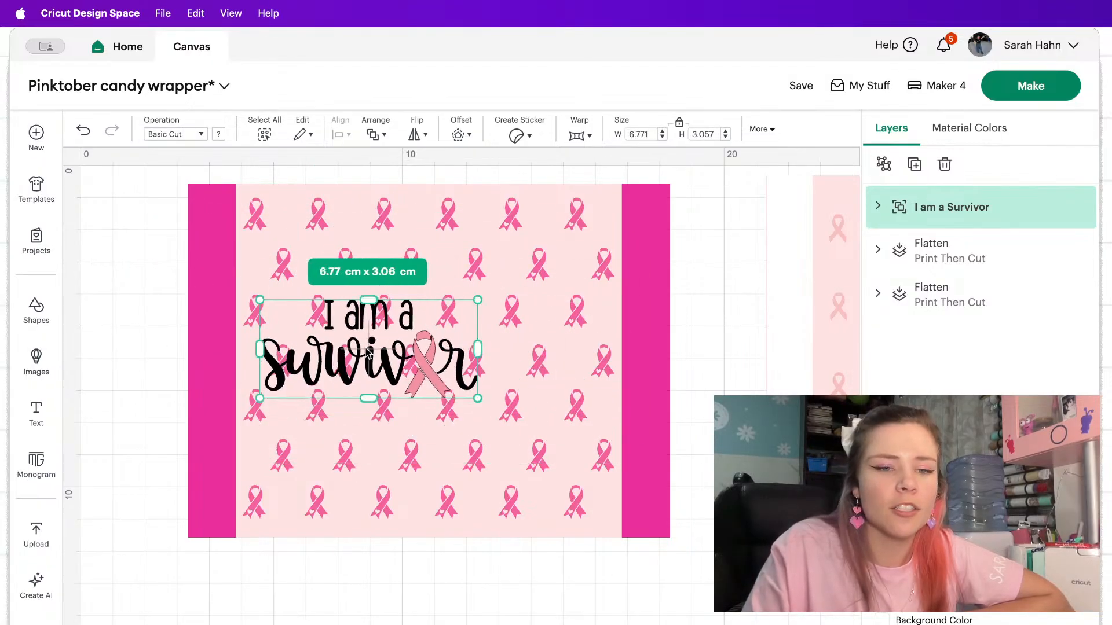
{"action": "left_click_drag", "start_coordinate": [369, 351], "coordinate": [438, 372]}
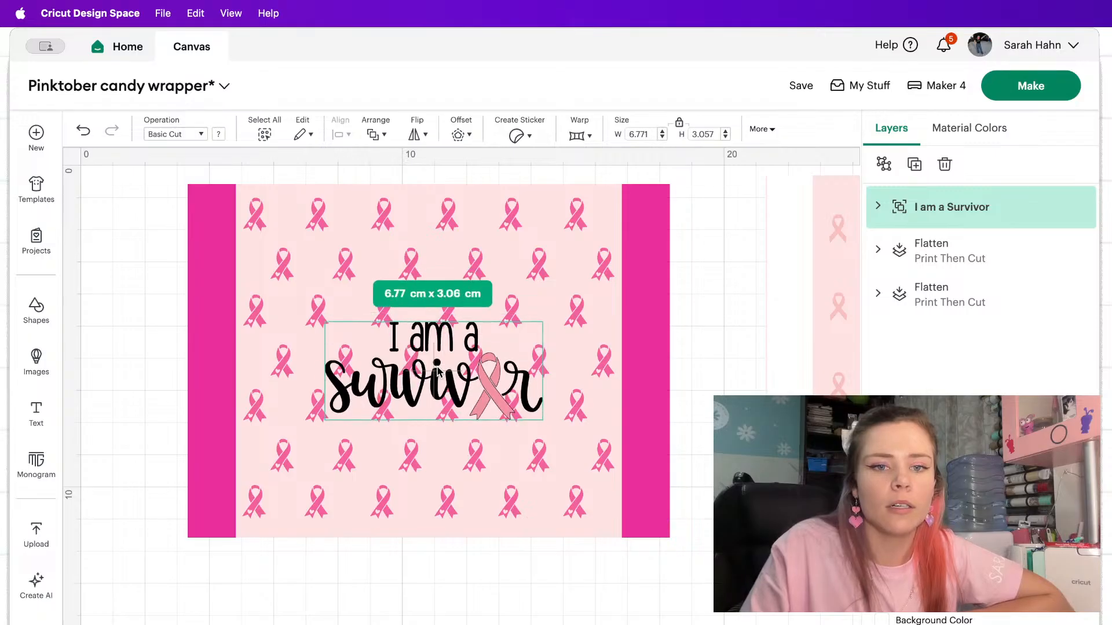
{"action": "left_click_drag", "start_coordinate": [542, 419], "coordinate": [482, 385]}
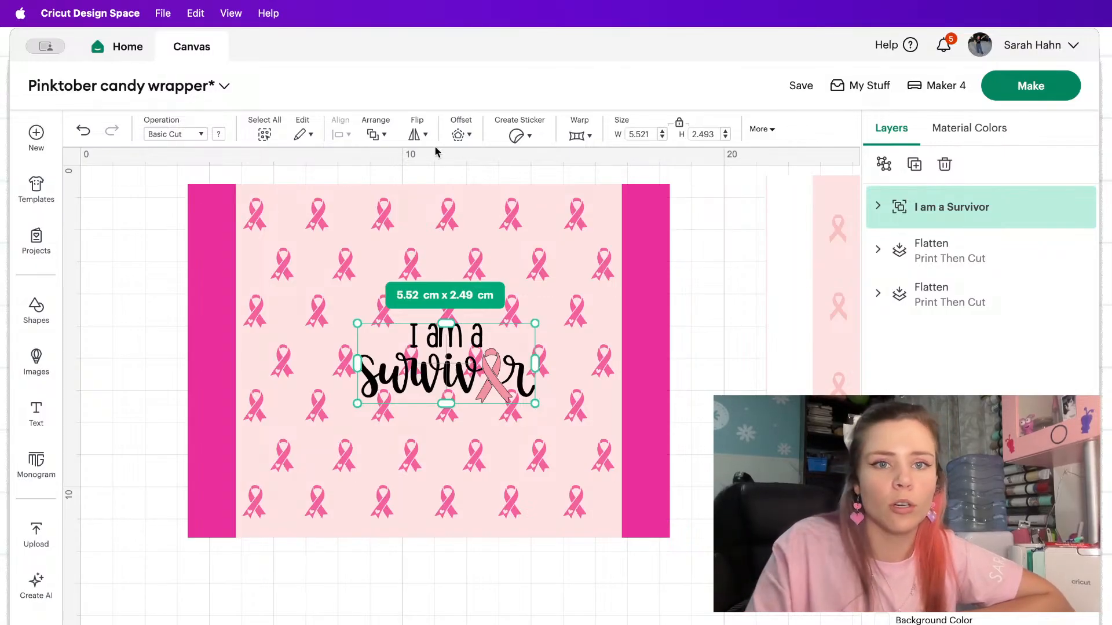
{"action": "left_click", "coordinate": [467, 129]}
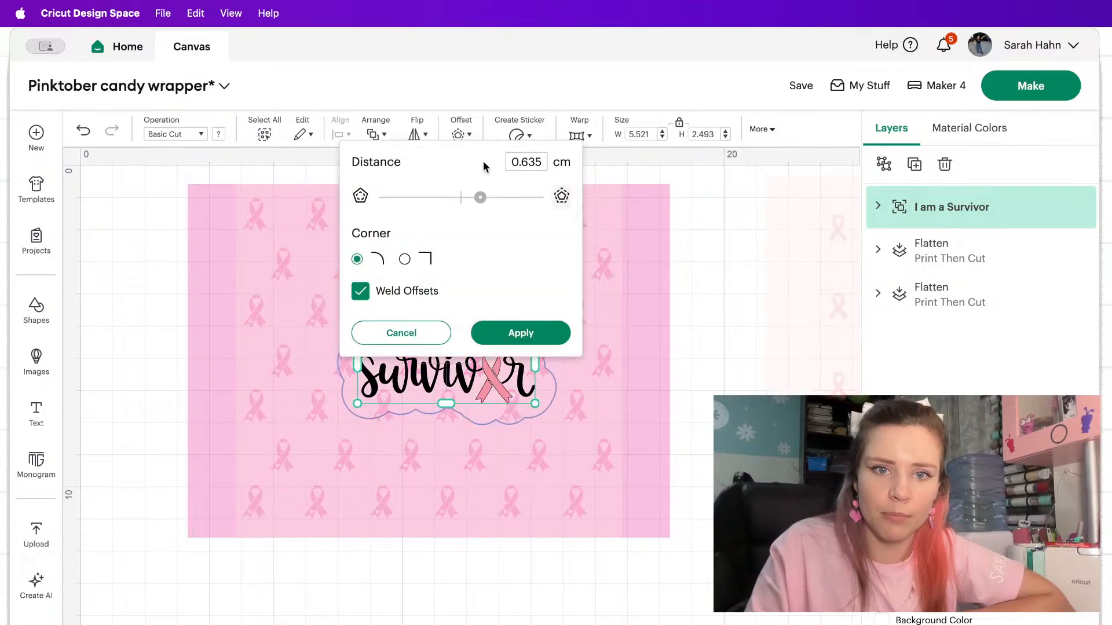
{"action": "left_click_drag", "start_coordinate": [477, 197], "coordinate": [470, 202]}
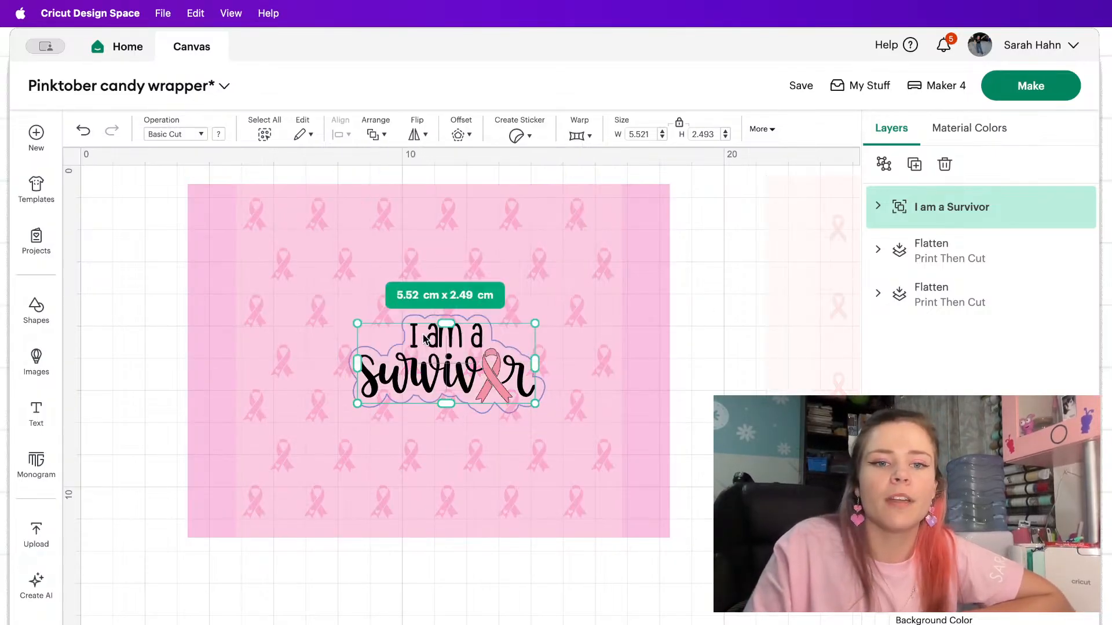
{"action": "left_click", "coordinate": [401, 333]}
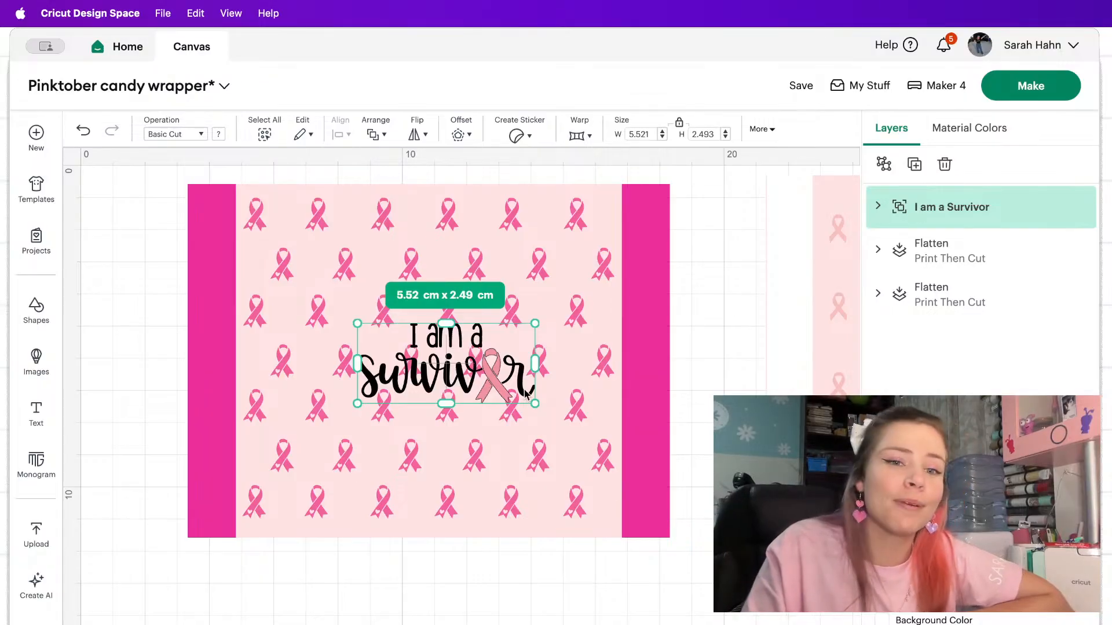
Shift the survivor quote slightly and apply a 0.212 cm offset around it.
{"action": "mouse_move", "coordinate": [491, 378]}
{"action": "left_mouse_down"}
{"action": "mouse_move", "coordinate": [468, 386]}
{"action": "mouse_move", "coordinate": [481, 375]}
{"action": "left_mouse_up"}
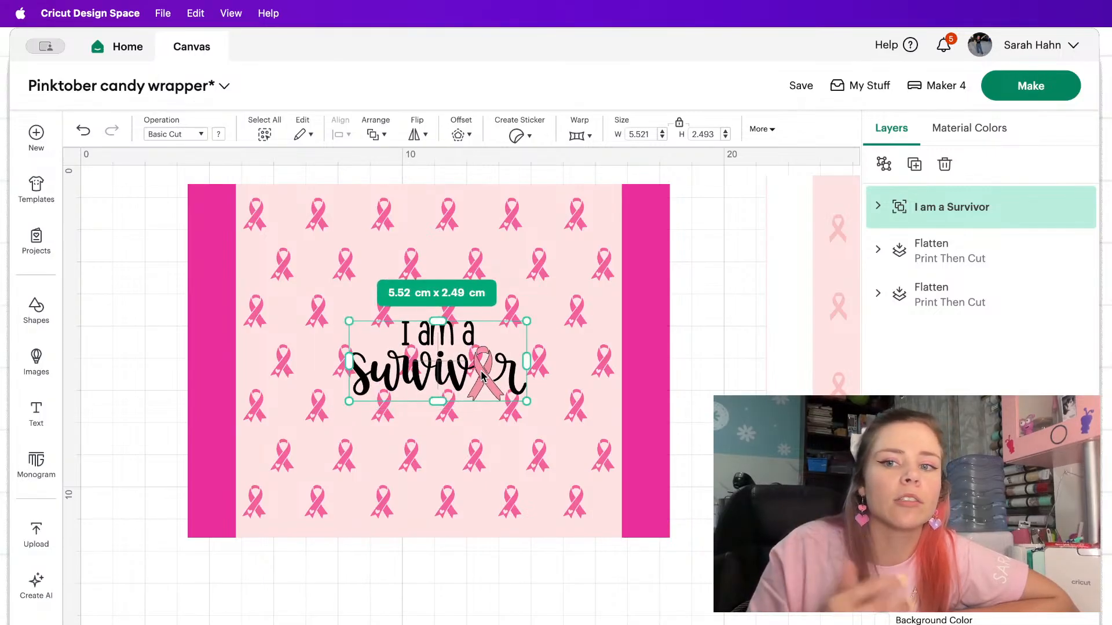
{"action": "left_click", "coordinate": [461, 135]}
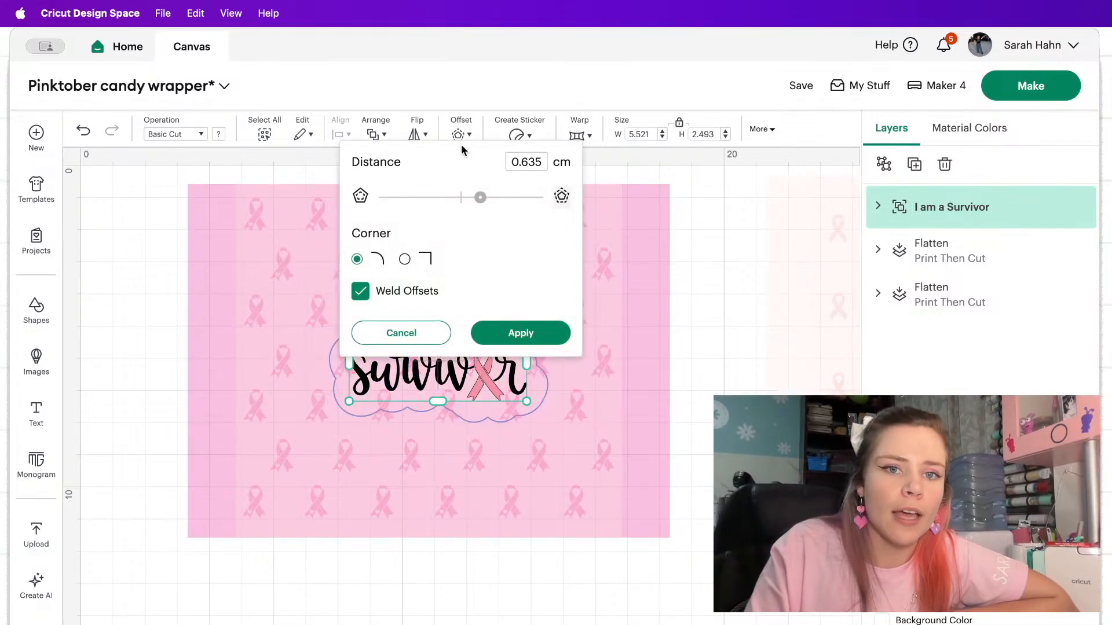
{"action": "left_click_drag", "start_coordinate": [478, 197], "coordinate": [467, 198]}
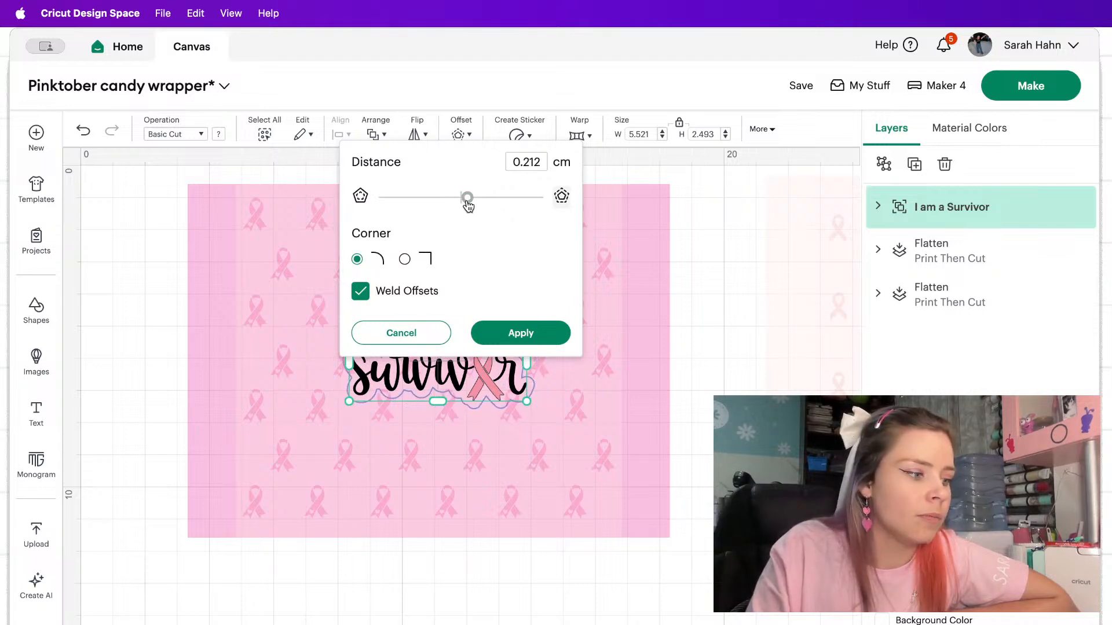
{"action": "left_click", "coordinate": [520, 333]}
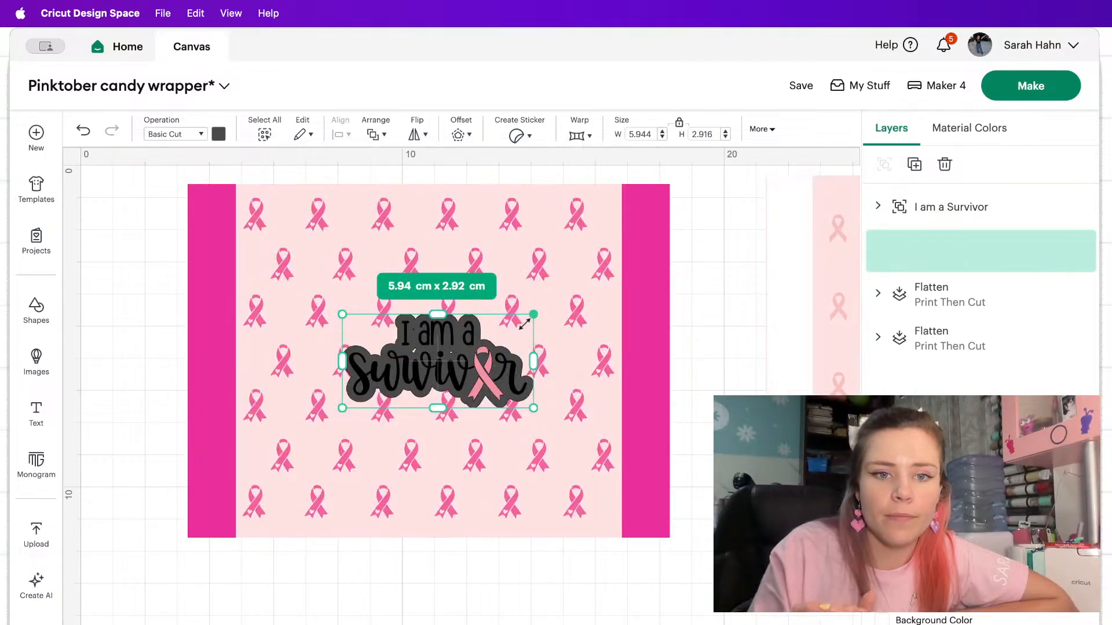
{"action": "scroll", "coordinate": [525, 322], "scroll_direction": "right", "scroll_amount": 3}
{"action": "scroll", "coordinate": [523, 323], "scroll_direction": "left", "scroll_amount": 3}
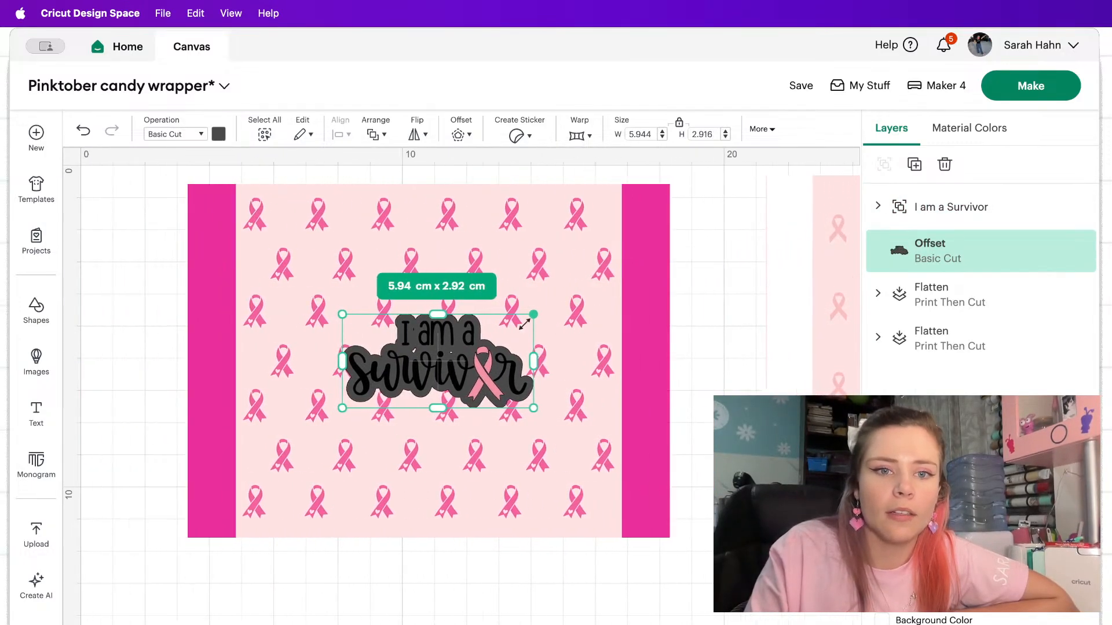
Try hot pink on the quote's offset, and set its color to white.
{"action": "left_click", "coordinate": [218, 135]}
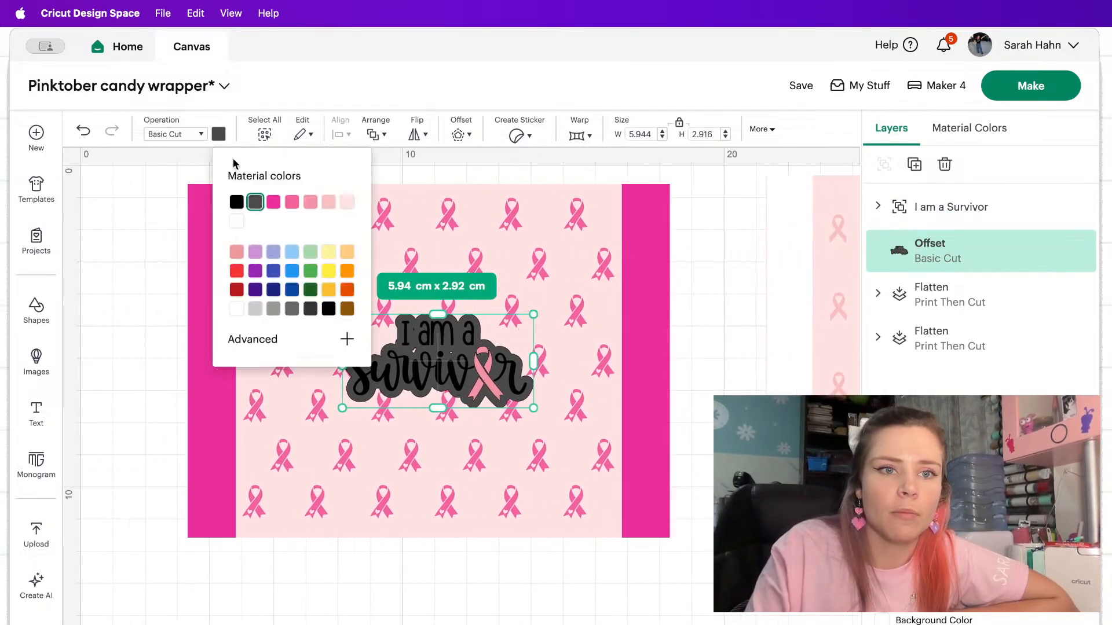
{"action": "left_click", "coordinate": [236, 220]}
{"action": "left_click", "coordinate": [258, 205]}
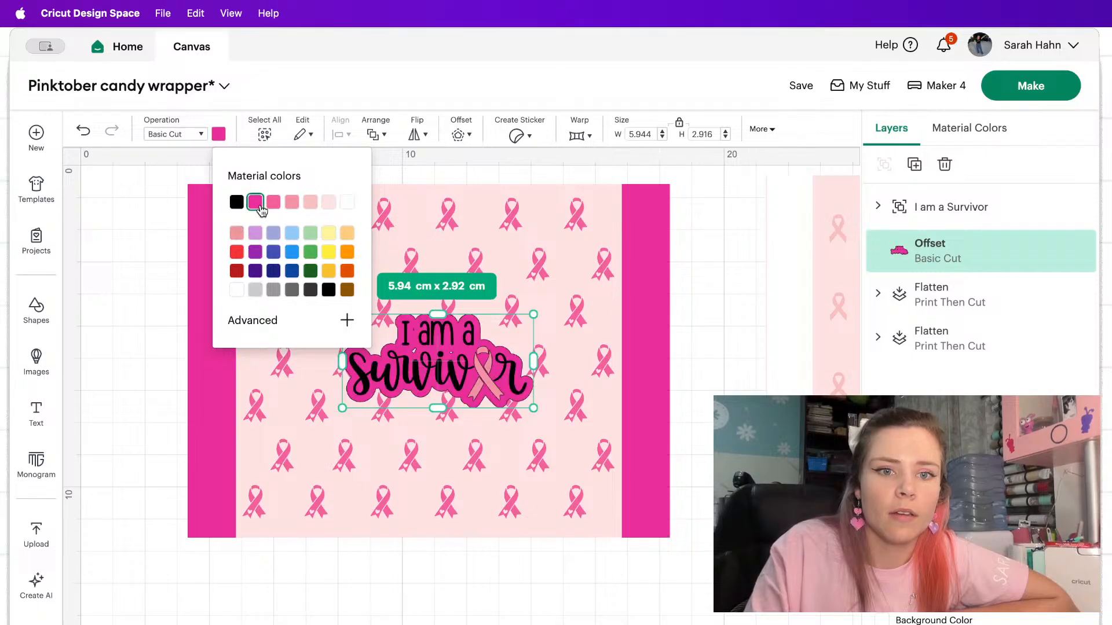
{"action": "left_click", "coordinate": [347, 201]}
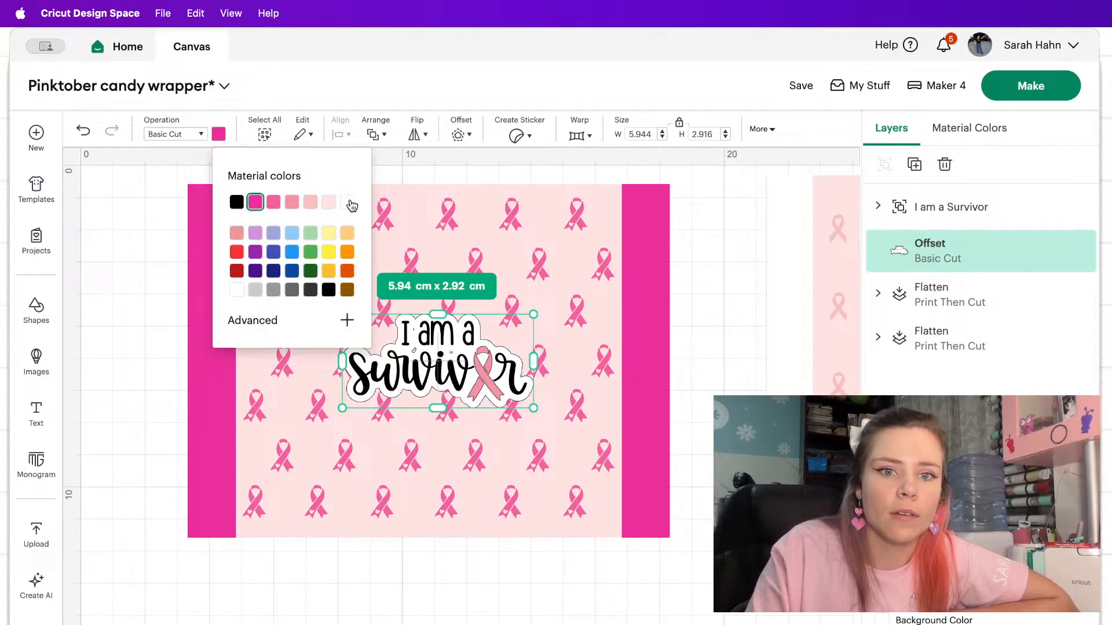
{"action": "left_click", "coordinate": [739, 268]}
Delete the white 0.212 cm offset from behind the survivor quote.
{"action": "left_click", "coordinate": [483, 331]}
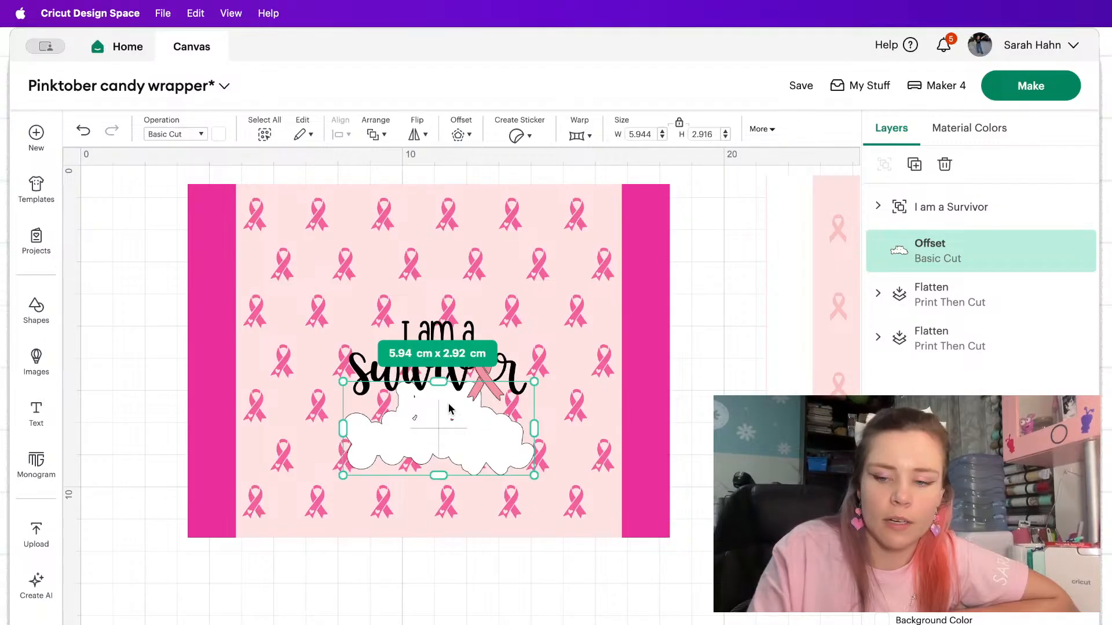
{"action": "key", "text": "Delete"}
{"action": "left_click", "coordinate": [449, 409]}
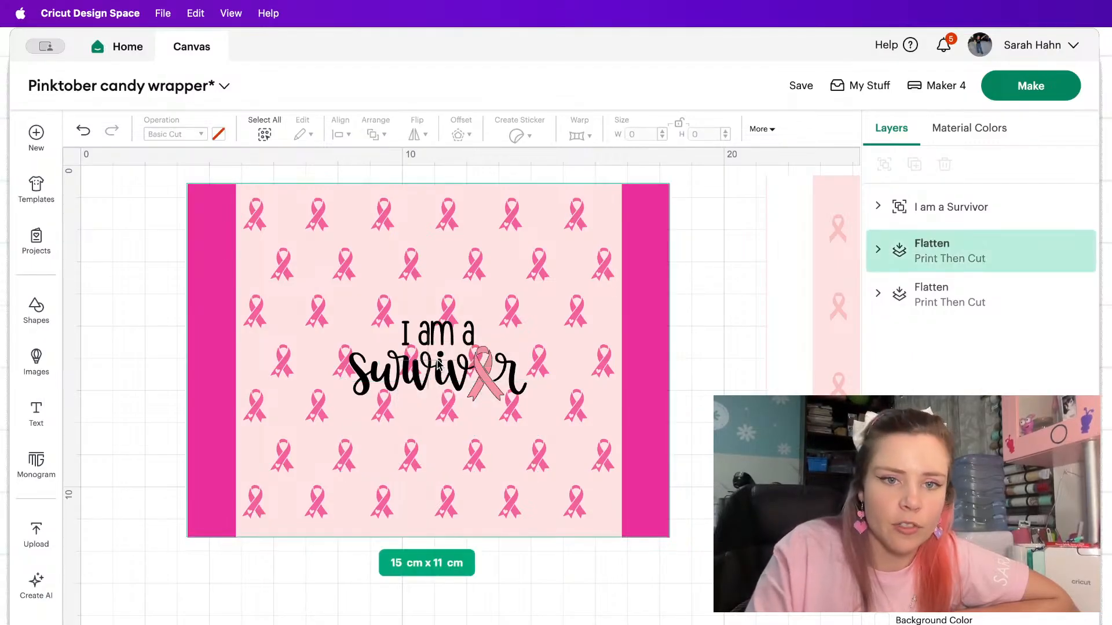
Apply a 0.1 cm offset around the survivor quote and color the offset white.
{"action": "left_click", "coordinate": [931, 207]}
{"action": "left_click", "coordinate": [458, 134]}
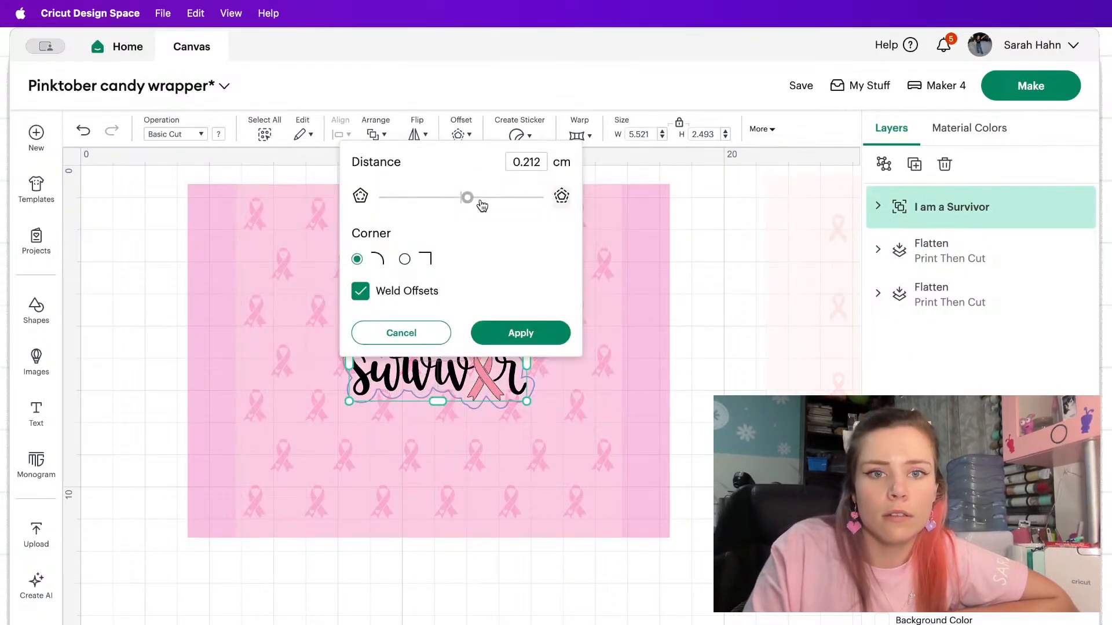
{"action": "key", "text": "BackSpace"}
{"action": "key", "text": "BackSpace"}
{"action": "key", "text": "BackSpace"}
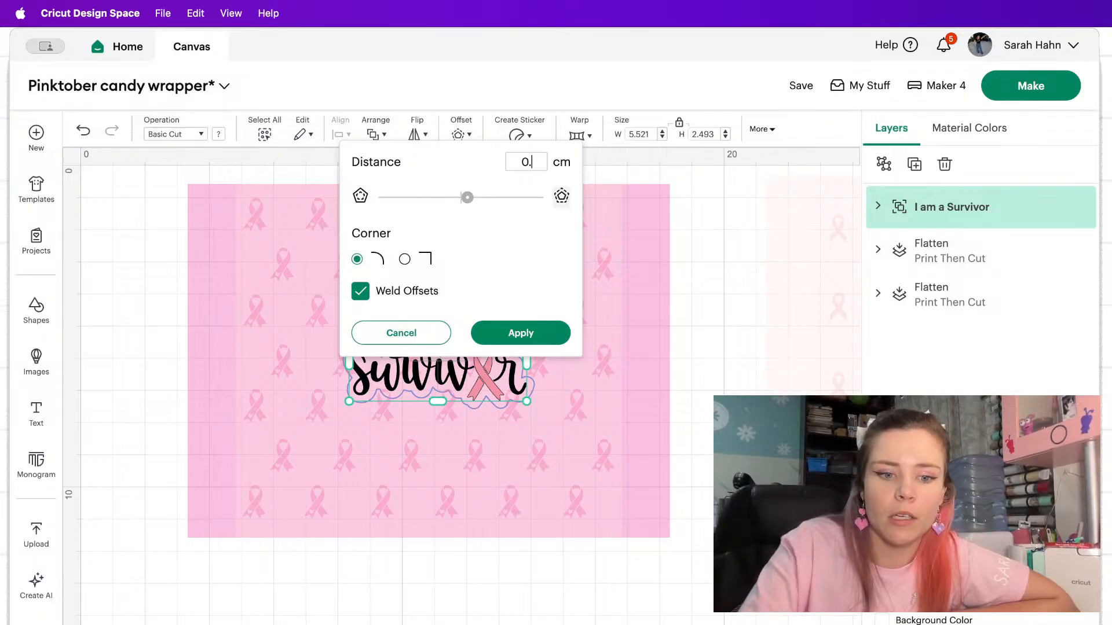
{"action": "type", "text": "1"}
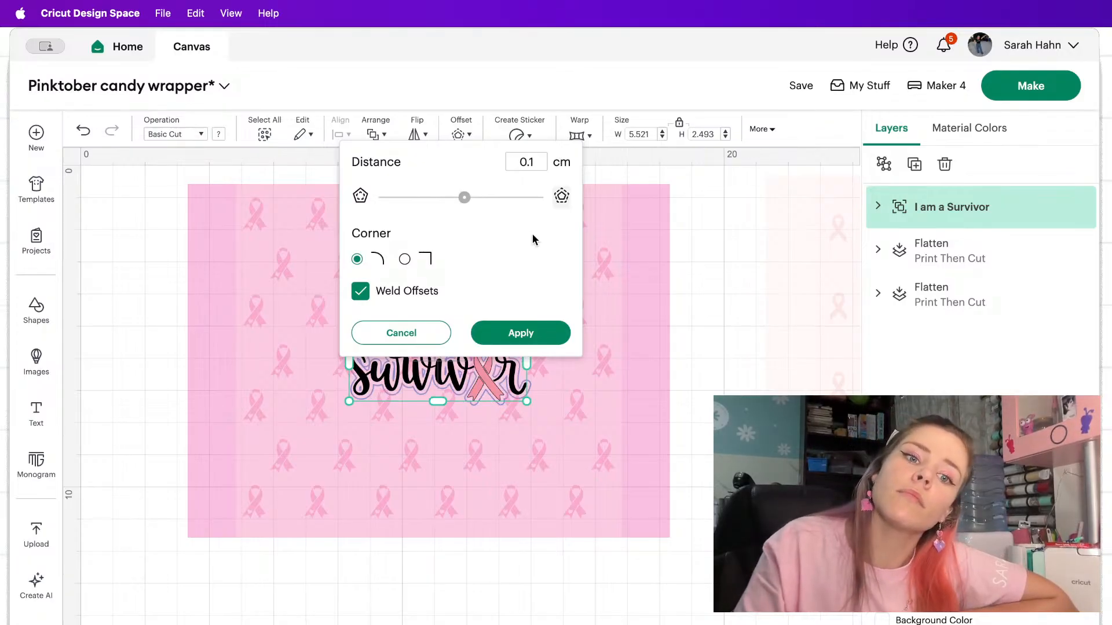
{"action": "left_click", "coordinate": [507, 332]}
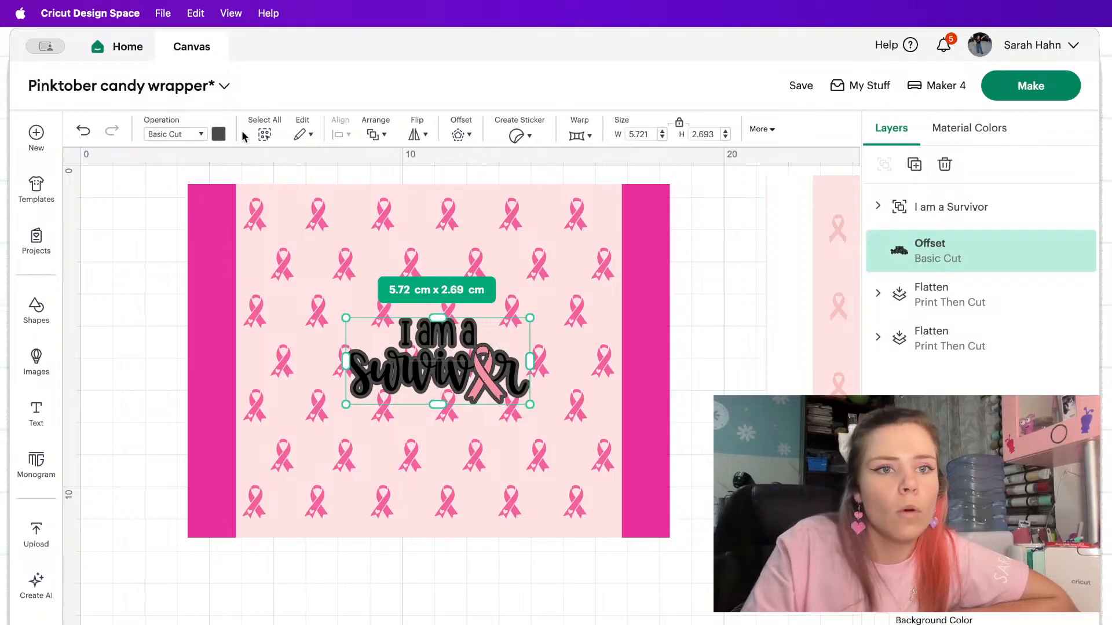
{"action": "left_click", "coordinate": [219, 134]}
{"action": "left_click", "coordinate": [236, 290]}
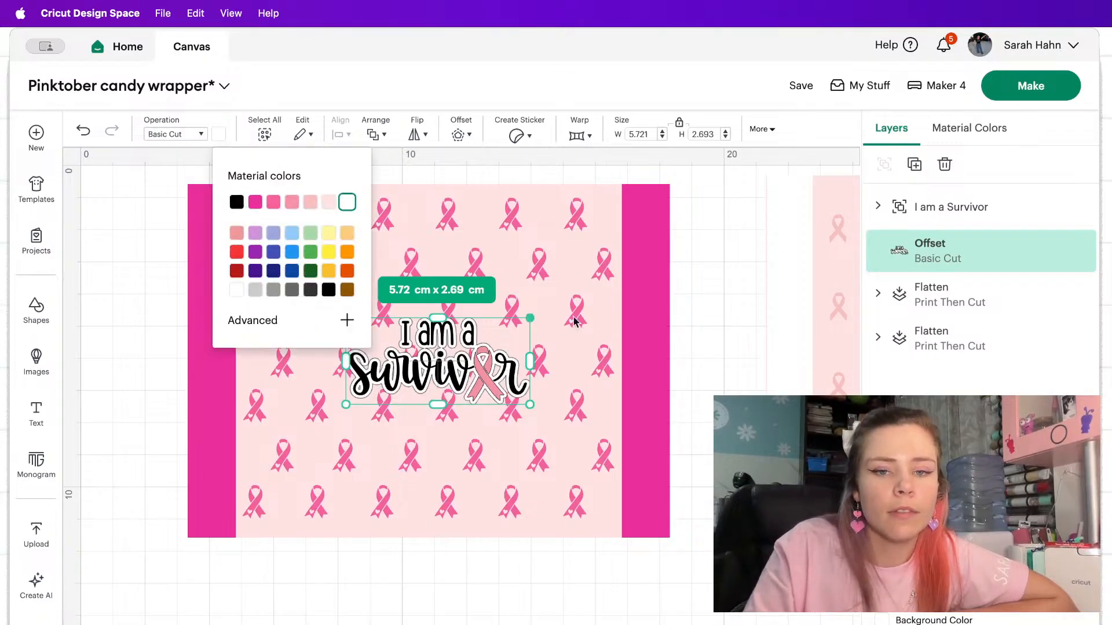
Group the white offset with the survivor quote.
{"action": "left_click", "coordinate": [929, 256]}
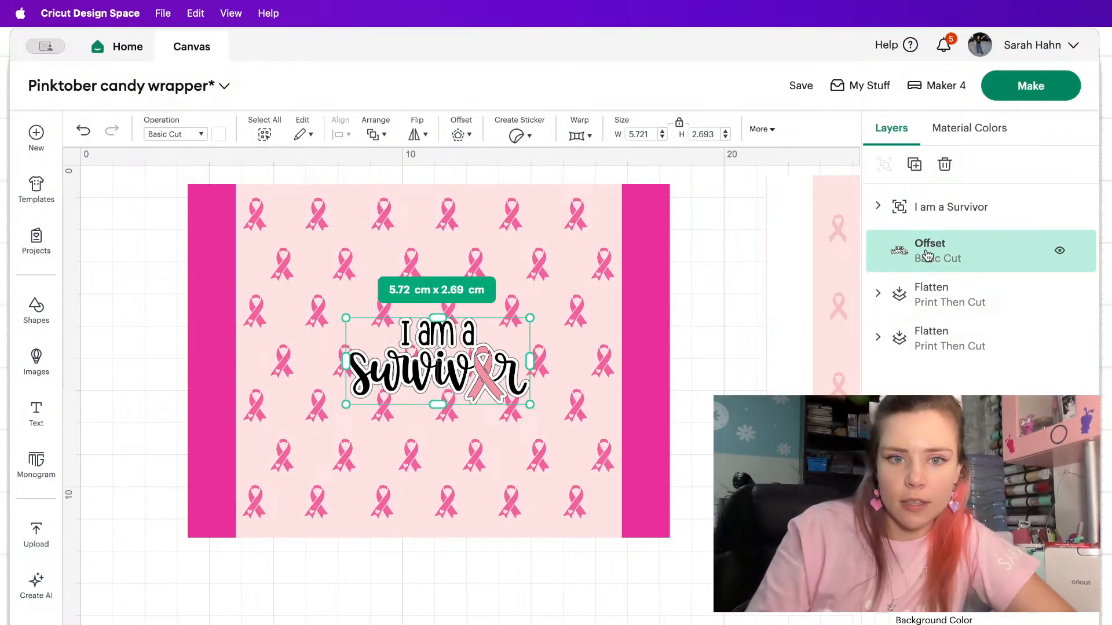
{"action": "left_click", "coordinate": [934, 218], "text": "shift"}
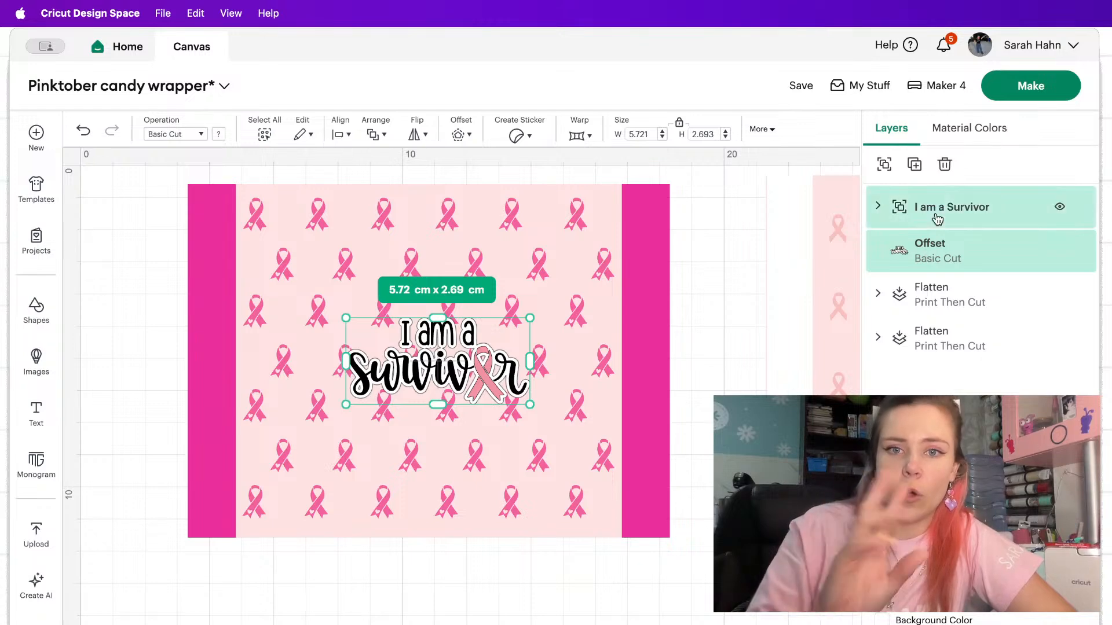
{"action": "left_click", "coordinate": [884, 164]}
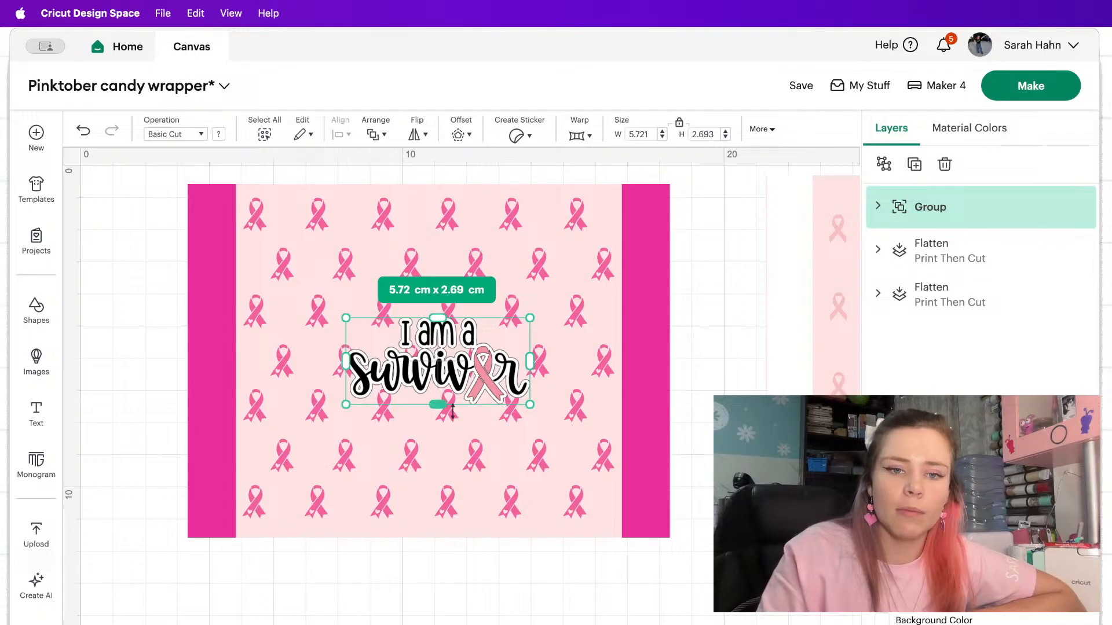
Center the survivor quote group on the flattened ribbon wrapper both horizontally and vertically.
{"action": "left_click_drag", "start_coordinate": [644, 613], "coordinate": [119, 189]}
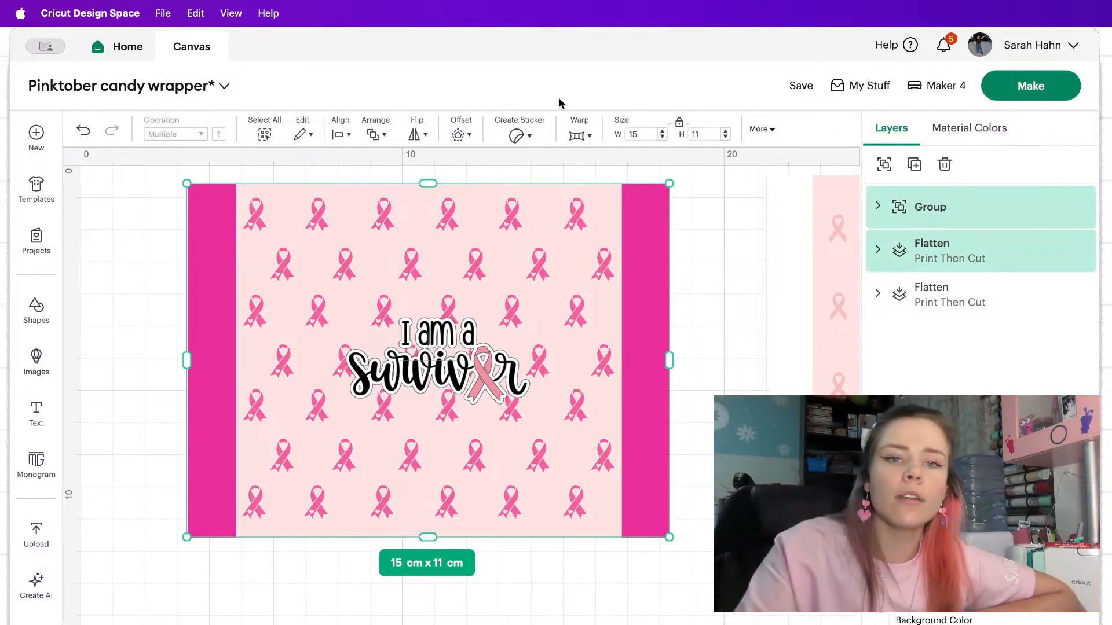
{"action": "left_click", "coordinate": [339, 135]}
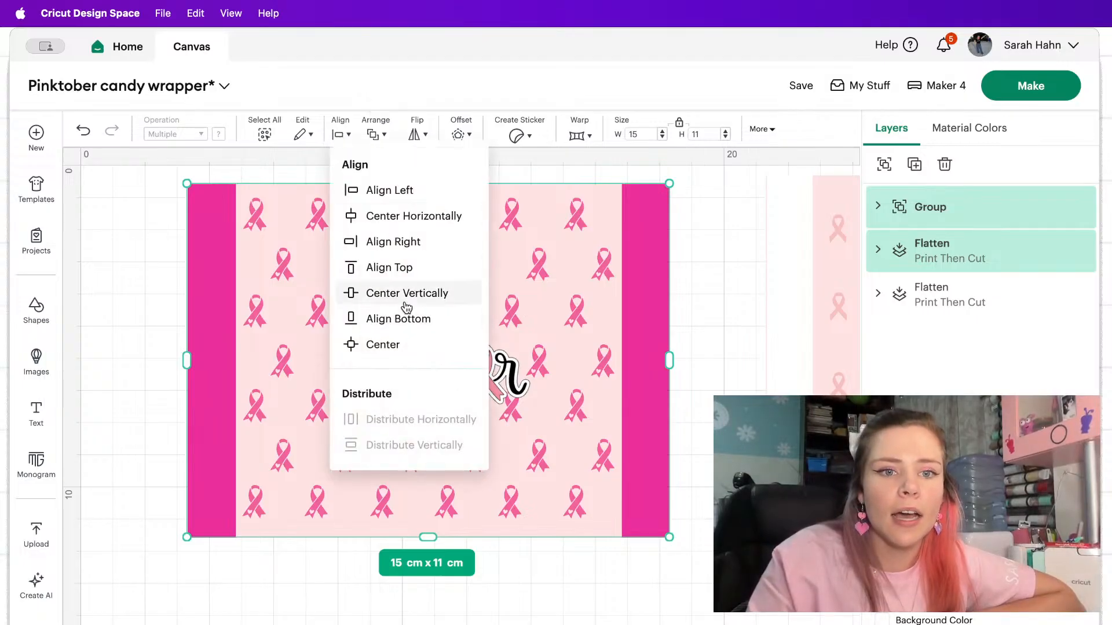
{"action": "left_click", "coordinate": [383, 342]}
{"action": "left_click", "coordinate": [724, 313]}
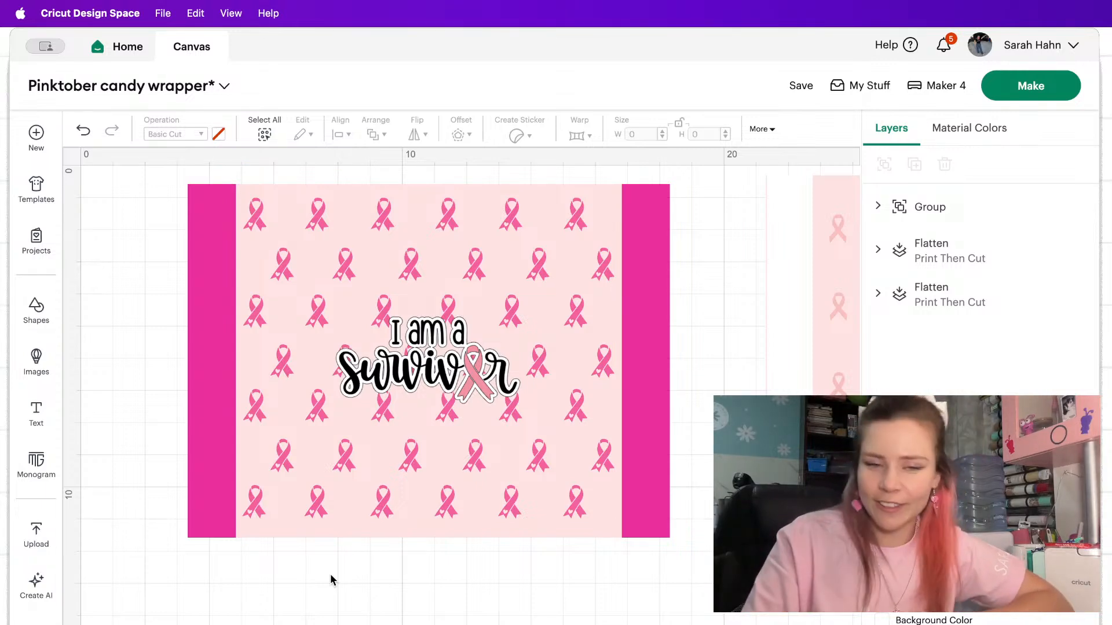
Search the computer for "kit" and upload the kitkat-logo-black-and-white-1.png image.
{"action": "left_click", "coordinate": [39, 534]}
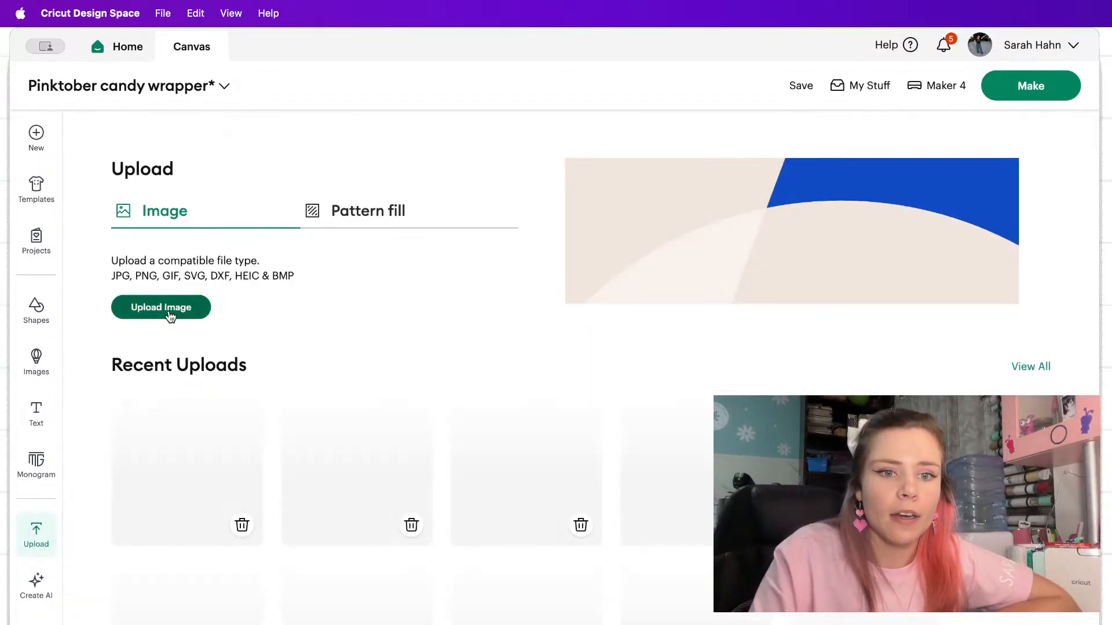
{"action": "scroll", "coordinate": [198, 491], "scroll_direction": "down", "scroll_amount": 3}
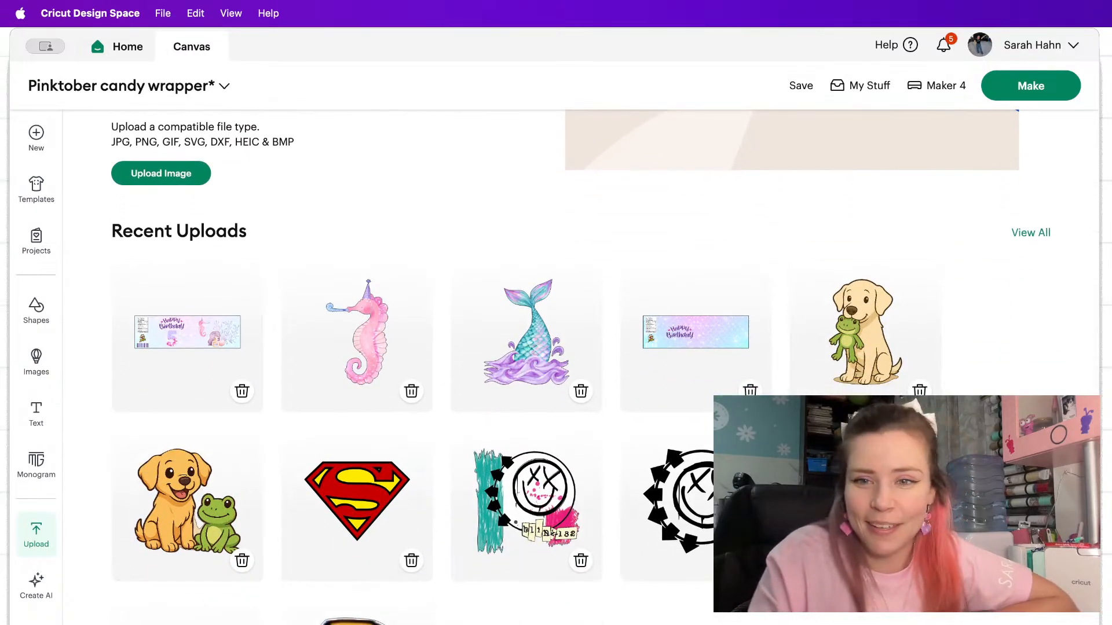
{"action": "scroll", "coordinate": [707, 349], "scroll_direction": "up", "scroll_amount": 3}
{"action": "left_click", "coordinate": [192, 319]}
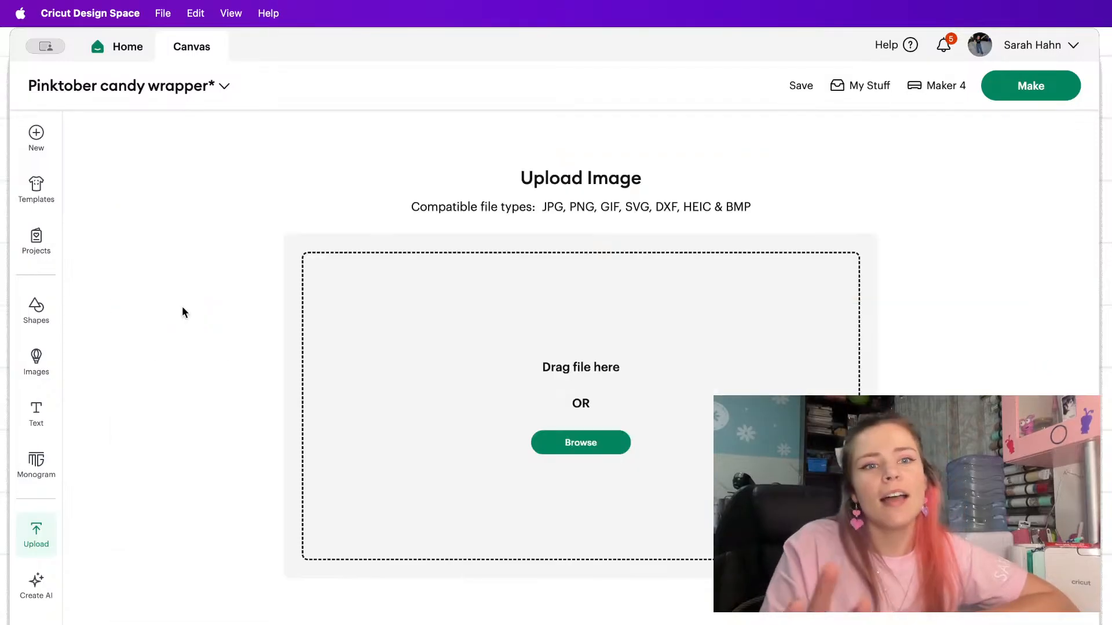
{"action": "left_click", "coordinate": [565, 455]}
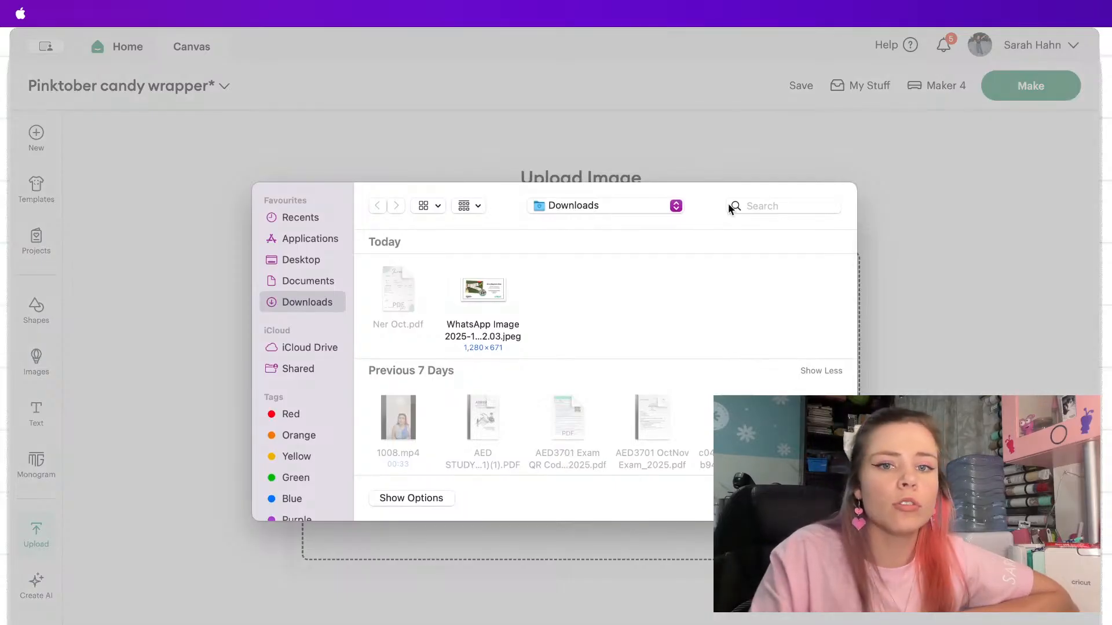
{"action": "left_click", "coordinate": [742, 203]}
{"action": "type", "text": "kit"}
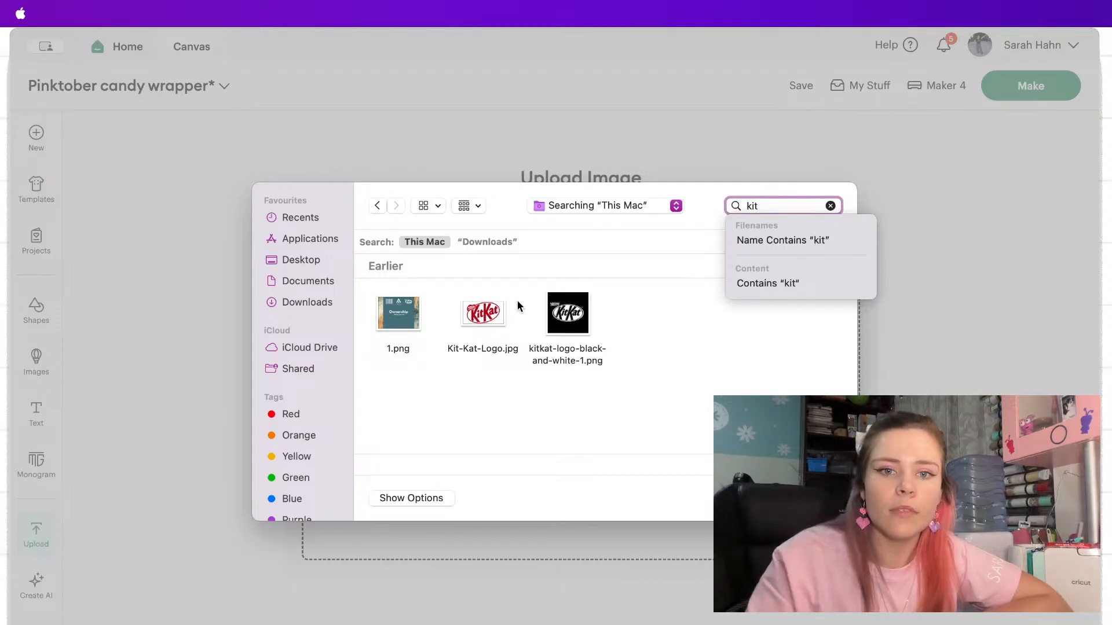
{"action": "left_click", "coordinate": [495, 315]}
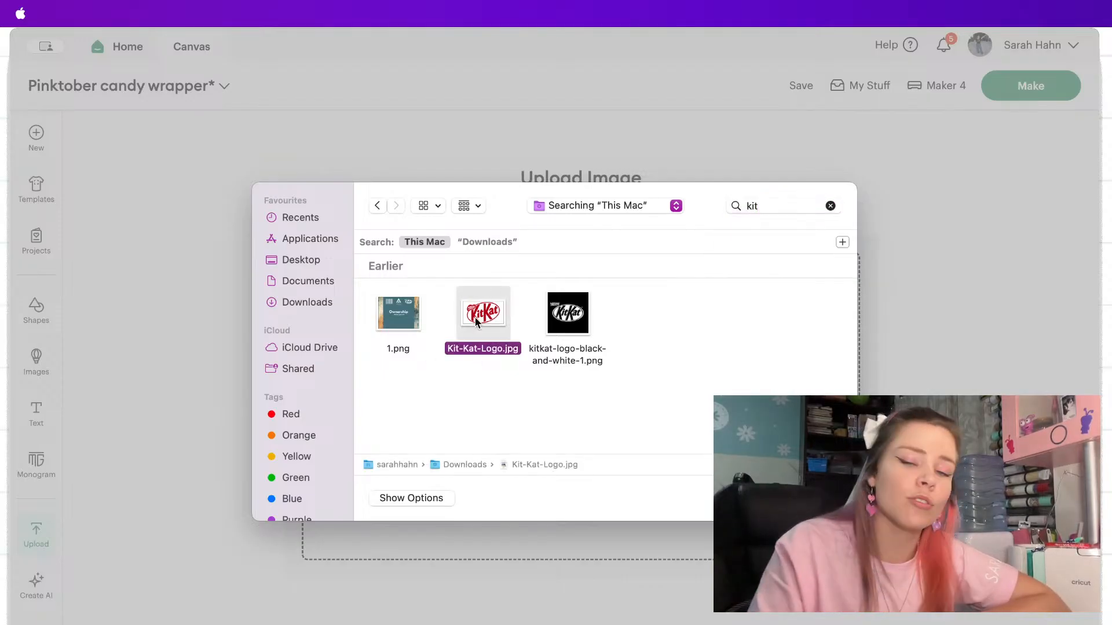
{"action": "left_click", "coordinate": [568, 325]}
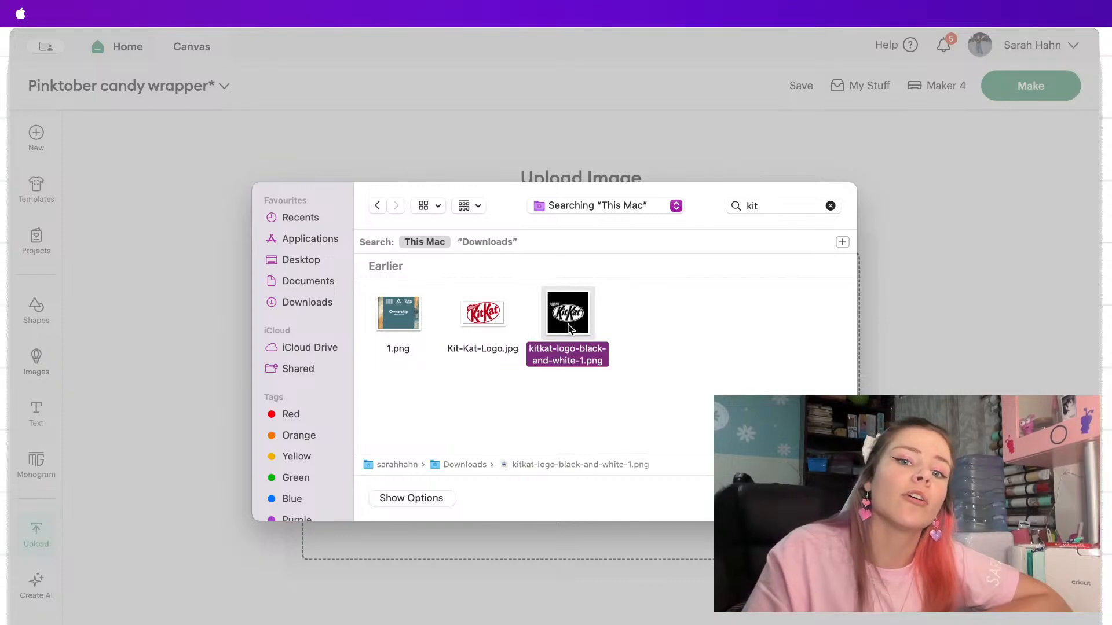
{"action": "left_click", "coordinate": [821, 498]}
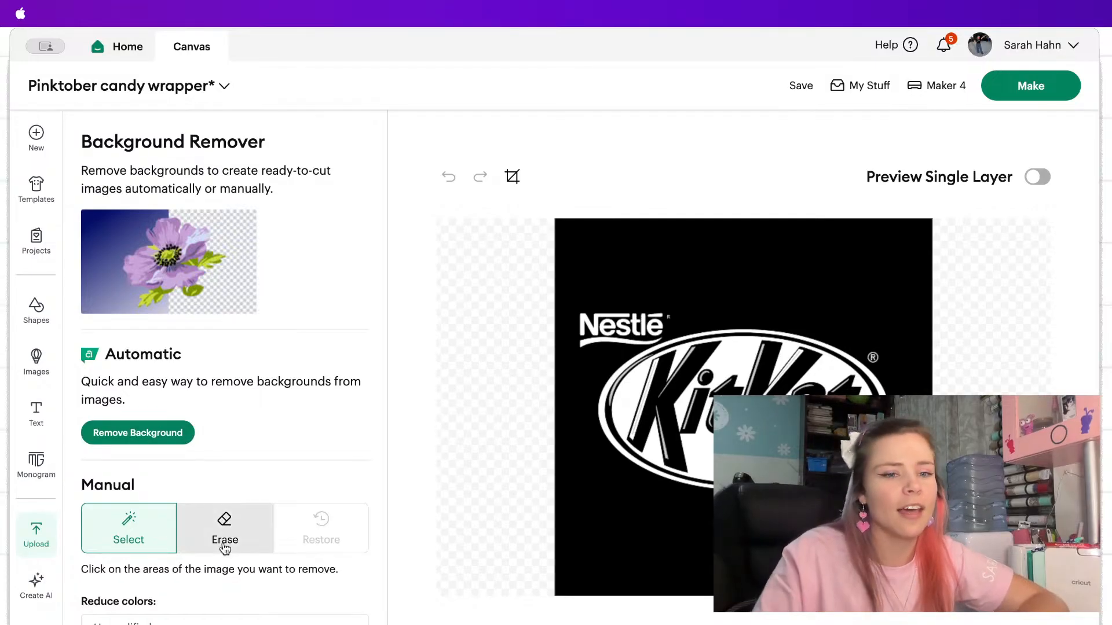
Try removing the black-and-white KitKat logo's background manually and automatically, previewing the result as a single layer.
{"action": "left_click", "coordinate": [648, 270]}
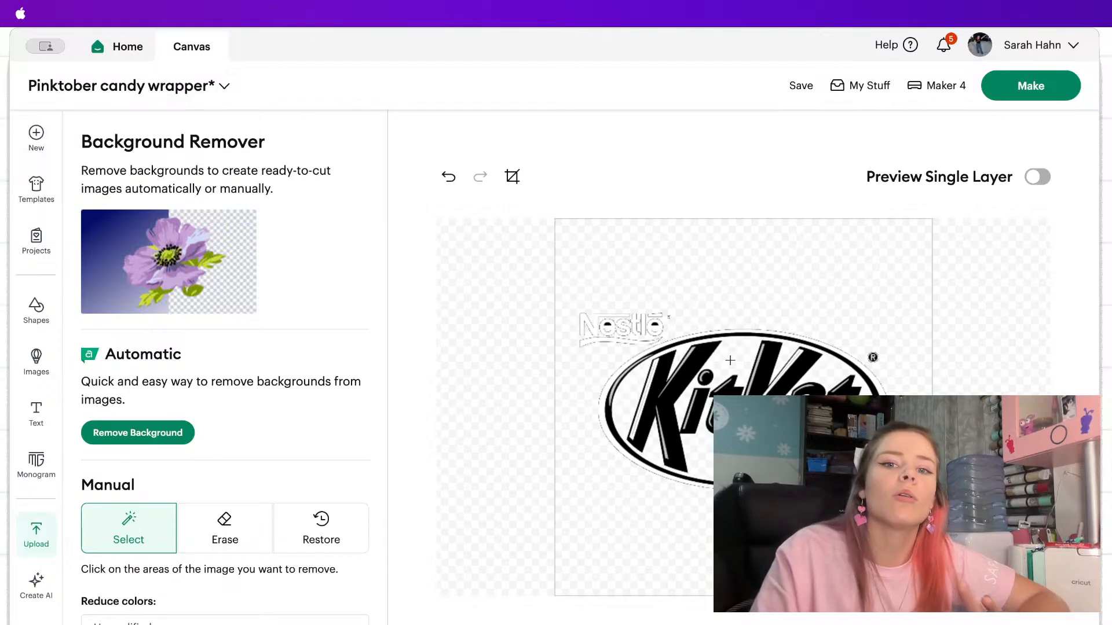
{"action": "left_click", "coordinate": [451, 177]}
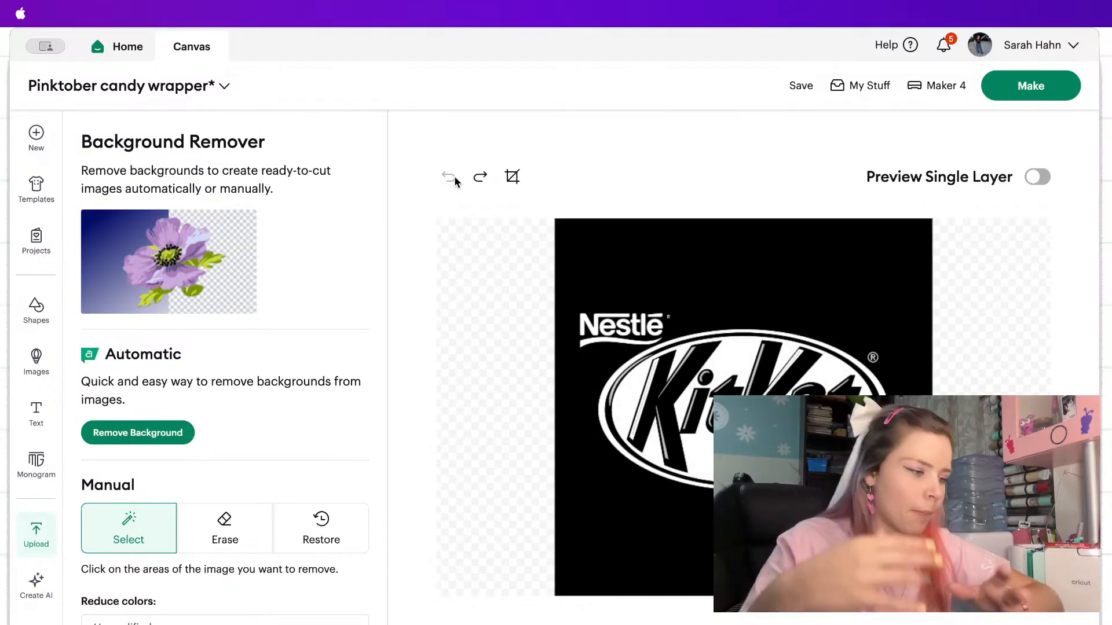
{"action": "left_click", "coordinate": [164, 431]}
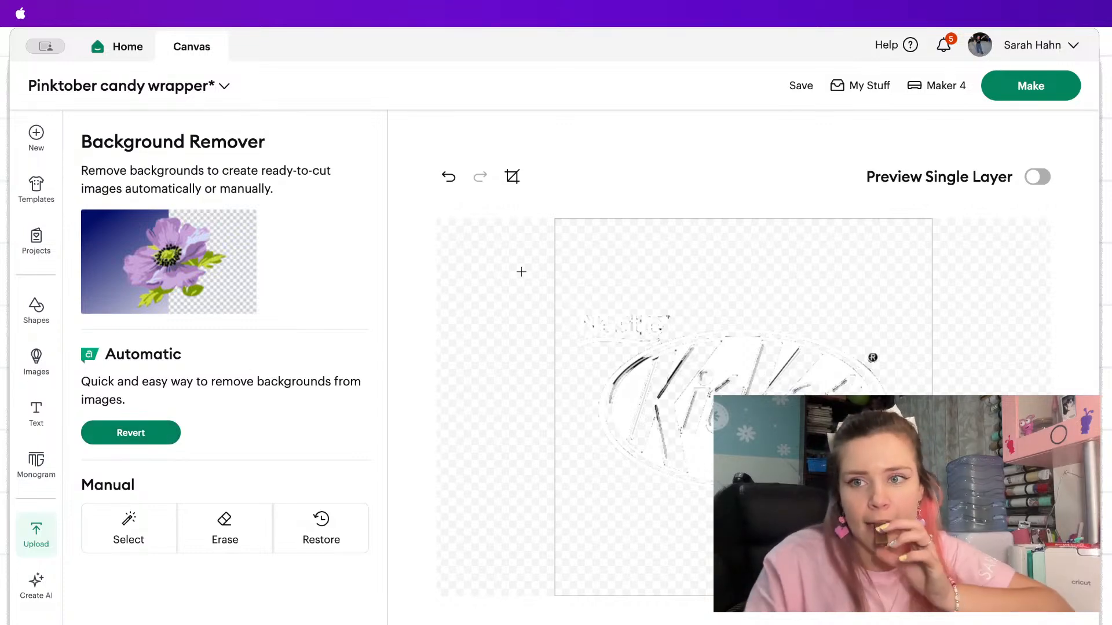
{"action": "left_click", "coordinate": [1037, 178]}
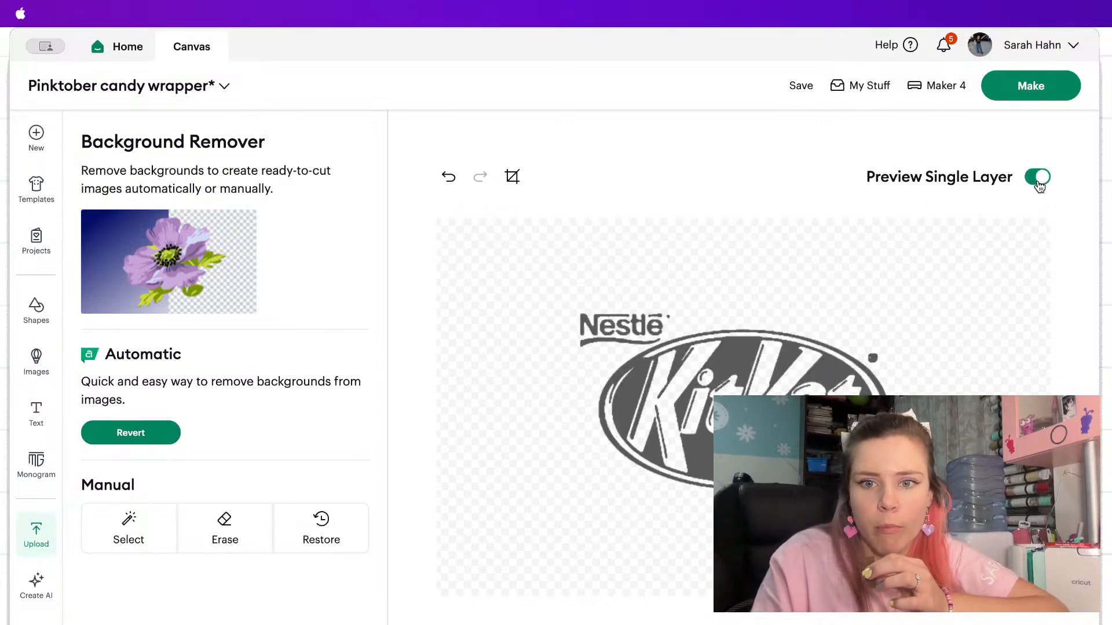
{"action": "left_click", "coordinate": [1039, 179]}
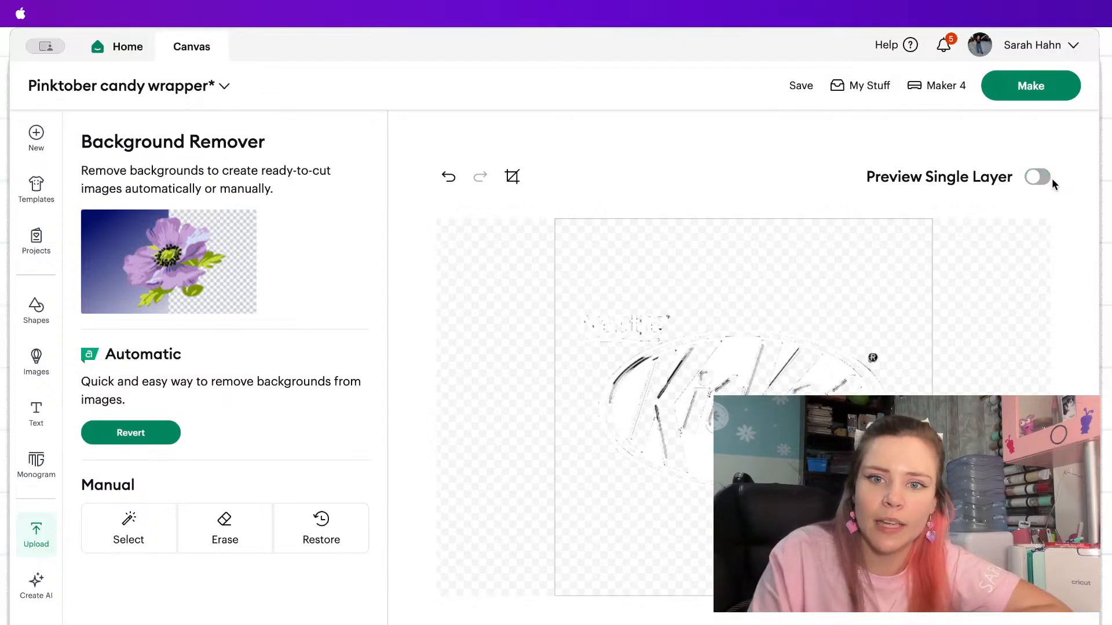
{"action": "left_click", "coordinate": [1037, 178]}
{"action": "left_click", "coordinate": [1038, 179]}
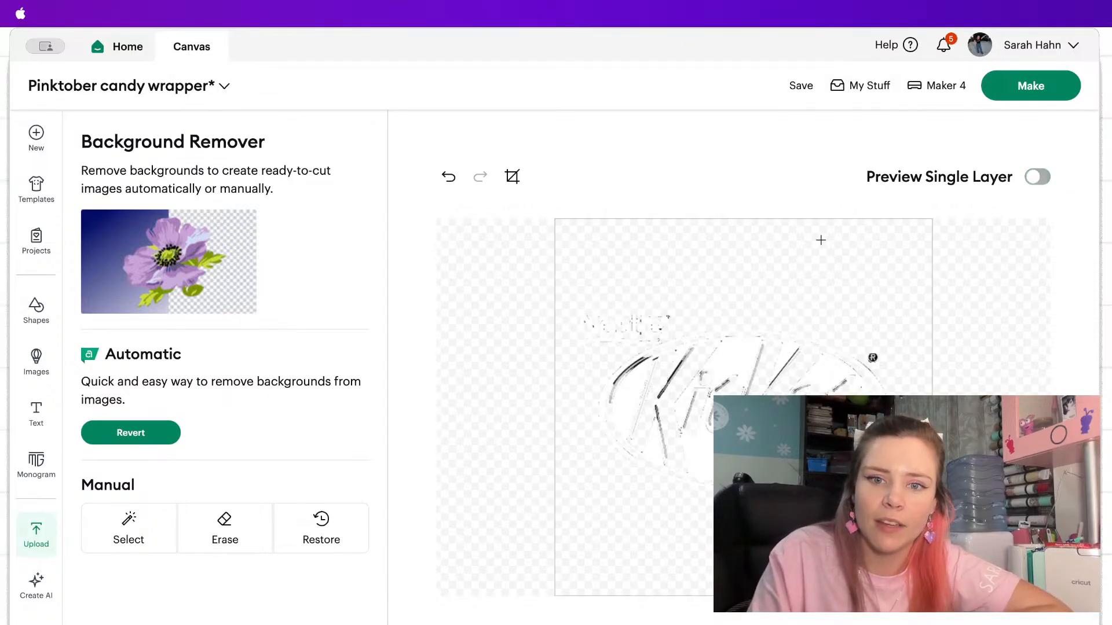
Convert the black-and-white logo to a Print Then Cut image and add it to the canvas under its existing name.
{"action": "left_click", "coordinate": [225, 536]}
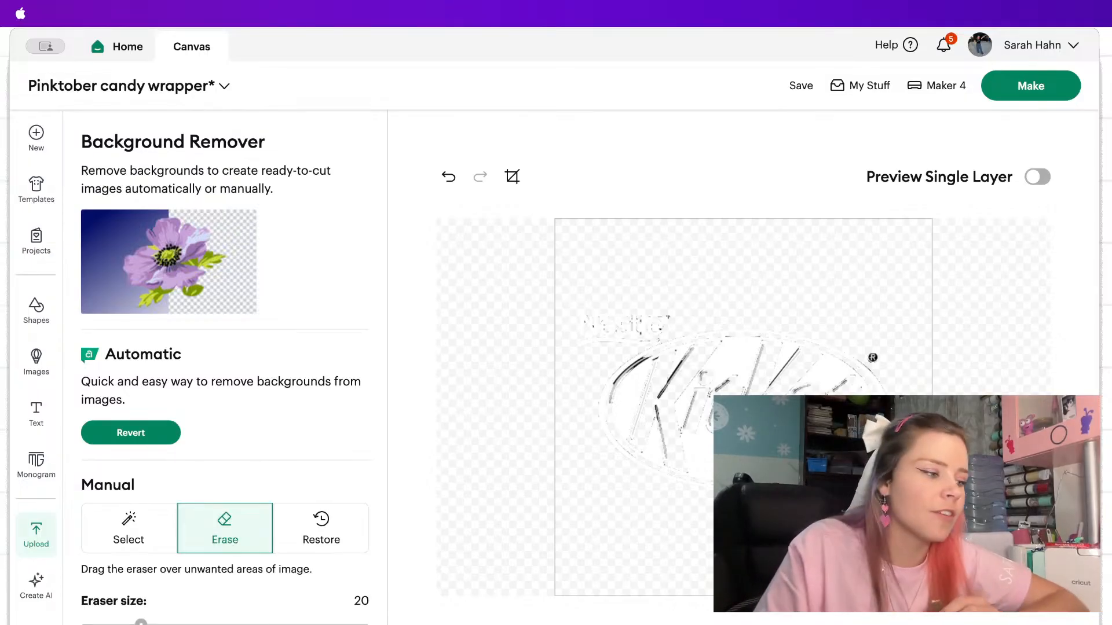
{"action": "left_click", "coordinate": [1025, 603]}
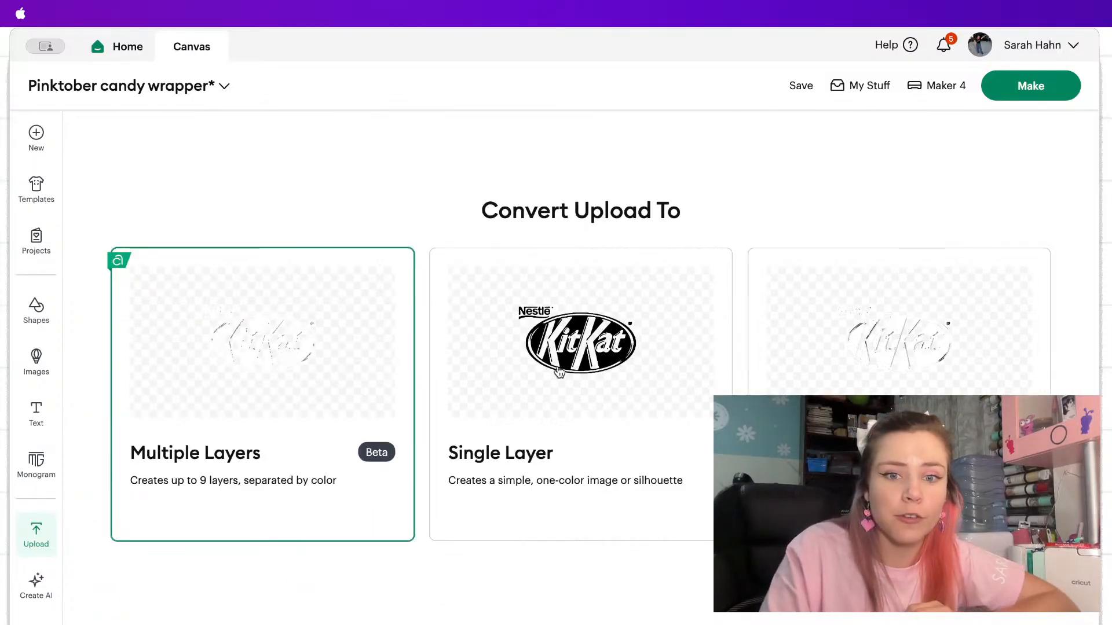
{"action": "left_click", "coordinate": [834, 362]}
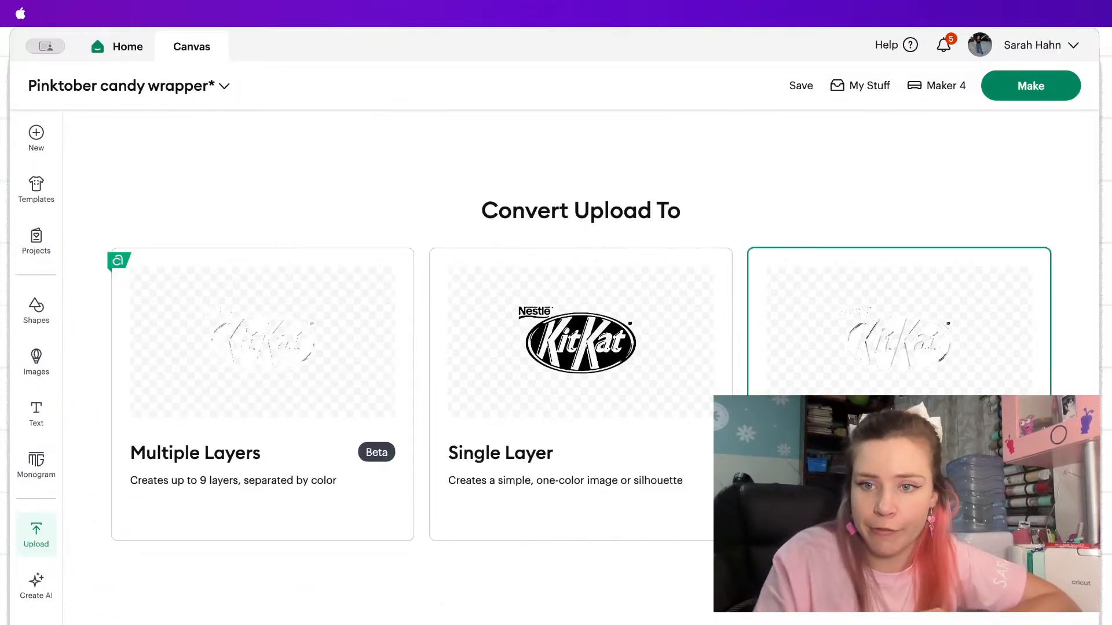
{"action": "left_click", "coordinate": [1025, 602]}
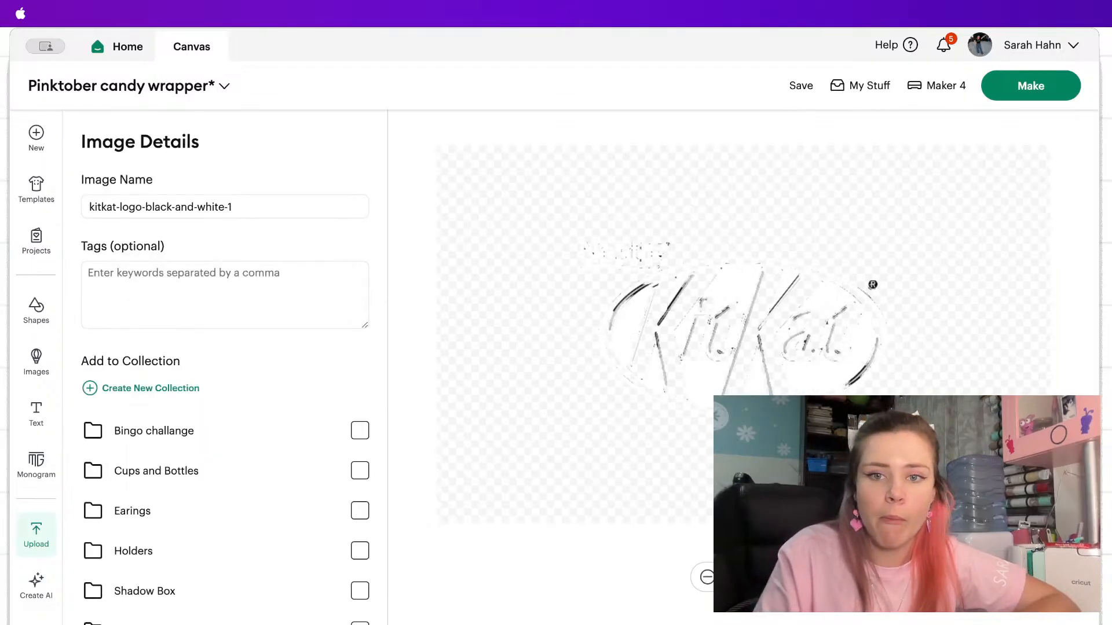
{"action": "left_click", "coordinate": [1025, 602]}
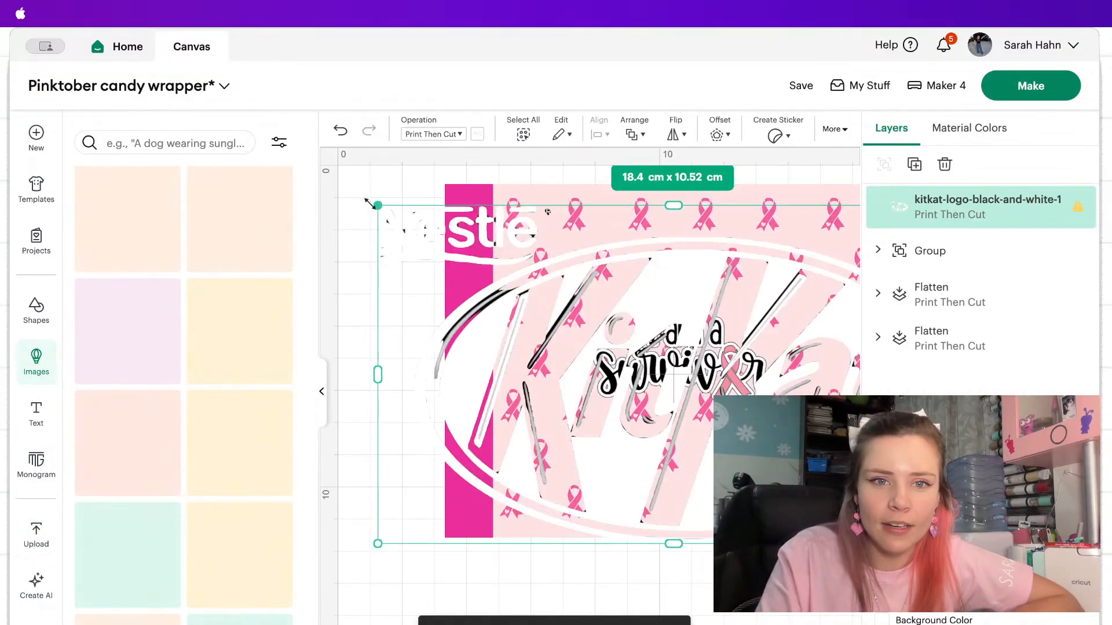
Try shrinking and repositioning the black-and-white KitKat logo on the wrapper, and delete it.
{"action": "left_click_drag", "start_coordinate": [378, 205], "coordinate": [582, 328]}
{"action": "left_click_drag", "start_coordinate": [750, 387], "coordinate": [595, 334]}
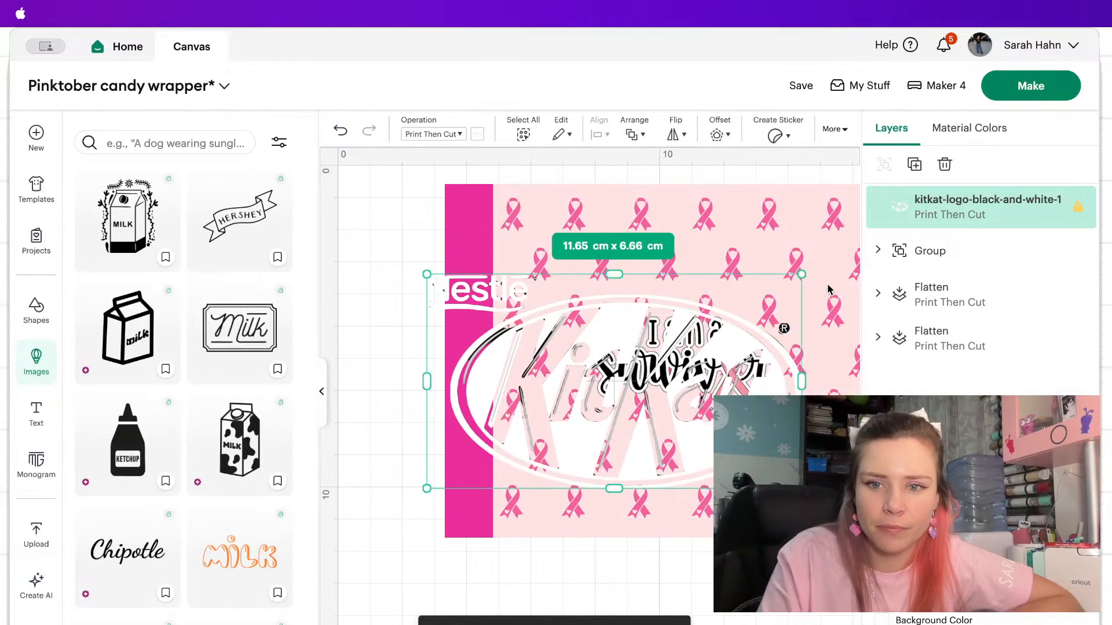
{"action": "left_click_drag", "start_coordinate": [807, 273], "coordinate": [702, 387]}
{"action": "left_click_drag", "start_coordinate": [562, 410], "coordinate": [697, 530]}
{"action": "key", "text": "Delete"}
Search the computer for "kit" again and upload the Kit-Kat-Logo.jpg image.
{"action": "left_click", "coordinate": [38, 535]}
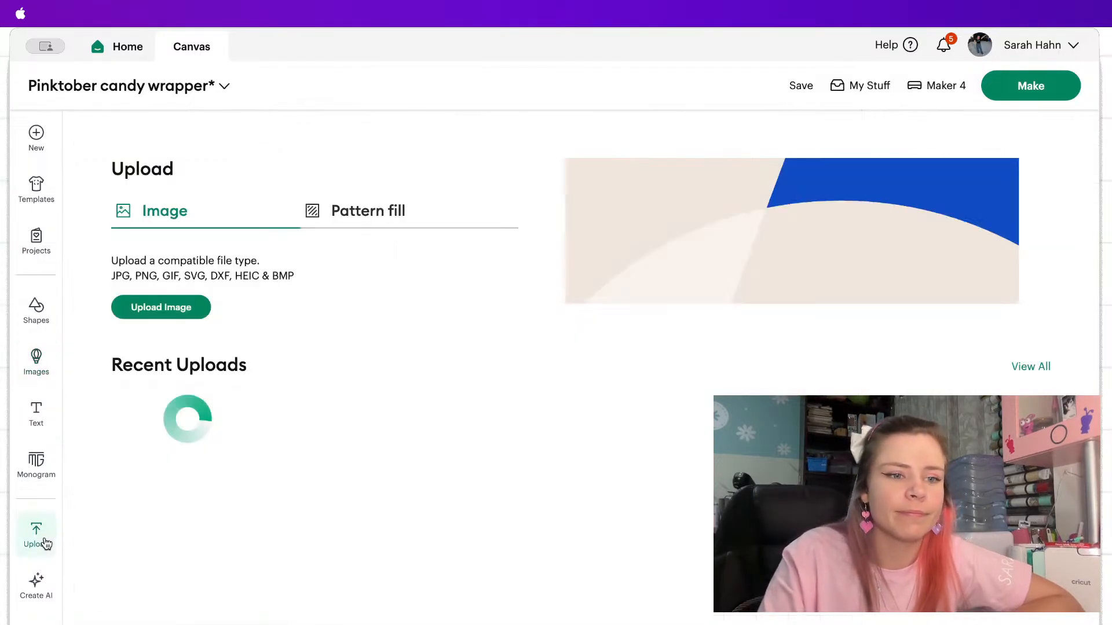
{"action": "left_click", "coordinate": [163, 311]}
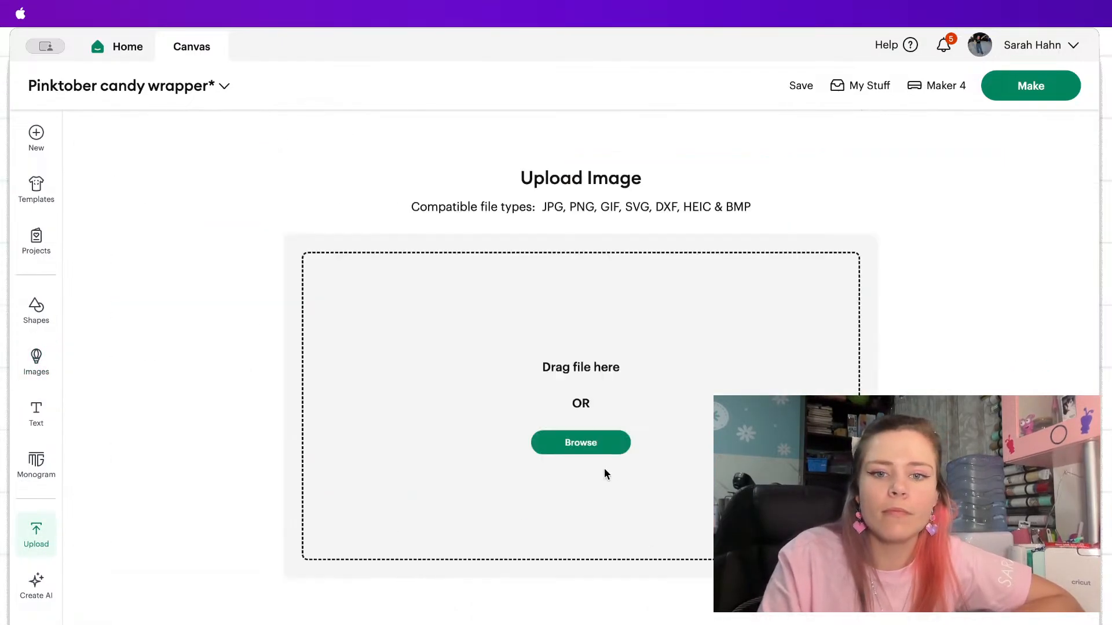
{"action": "left_click", "coordinate": [576, 443]}
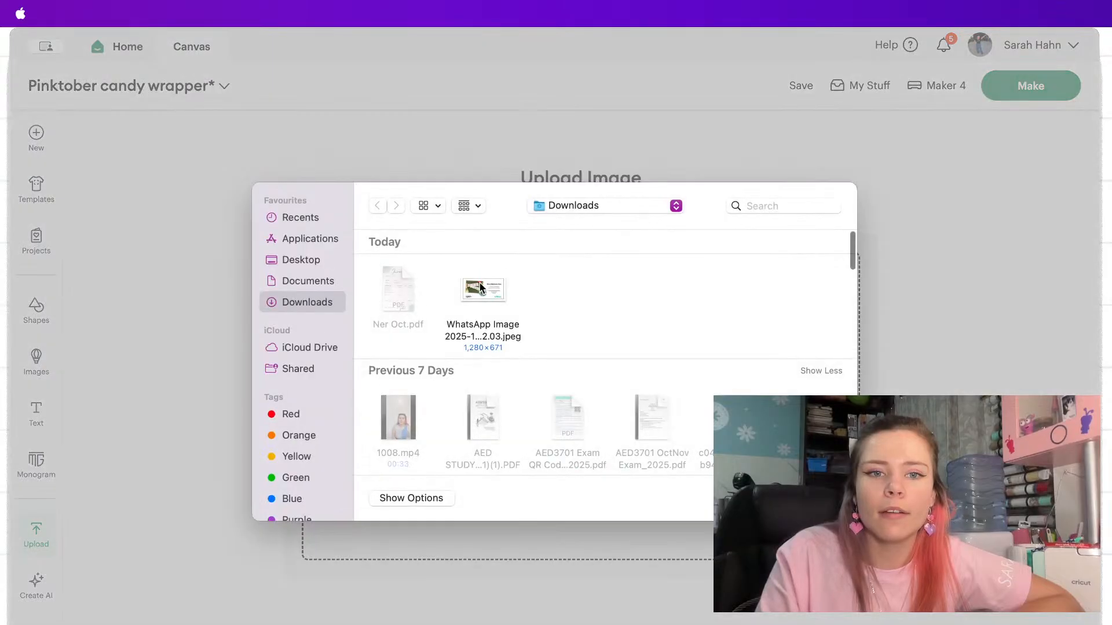
{"action": "left_click", "coordinate": [757, 204]}
{"action": "type", "text": "kit"}
{"action": "key", "text": "Return"}
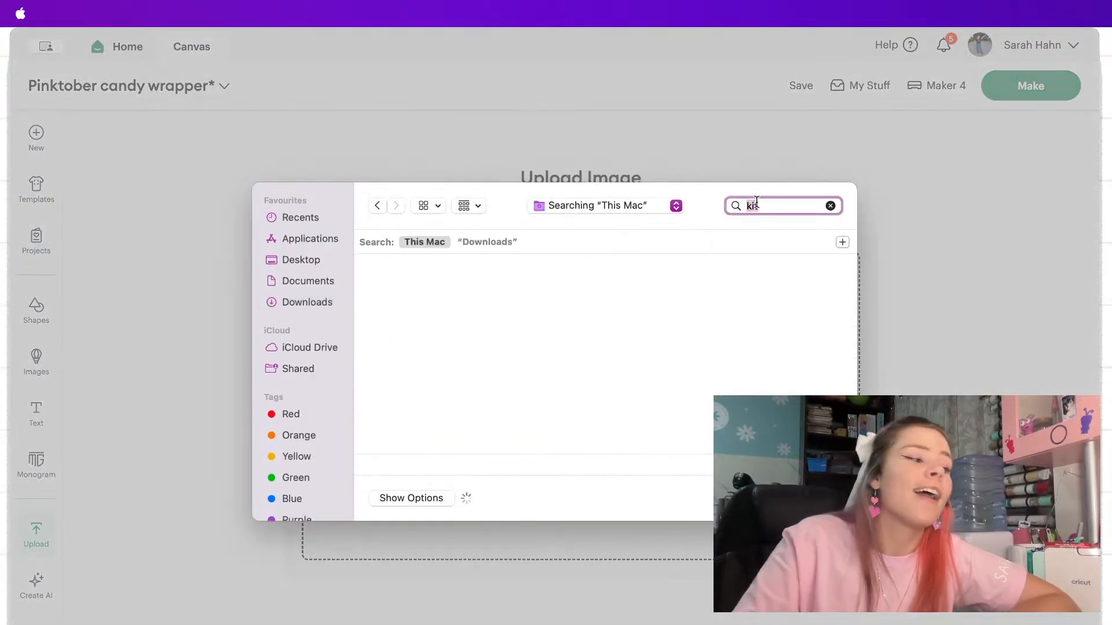
{"action": "type", "text": "t"}
{"action": "left_click", "coordinate": [493, 321]}
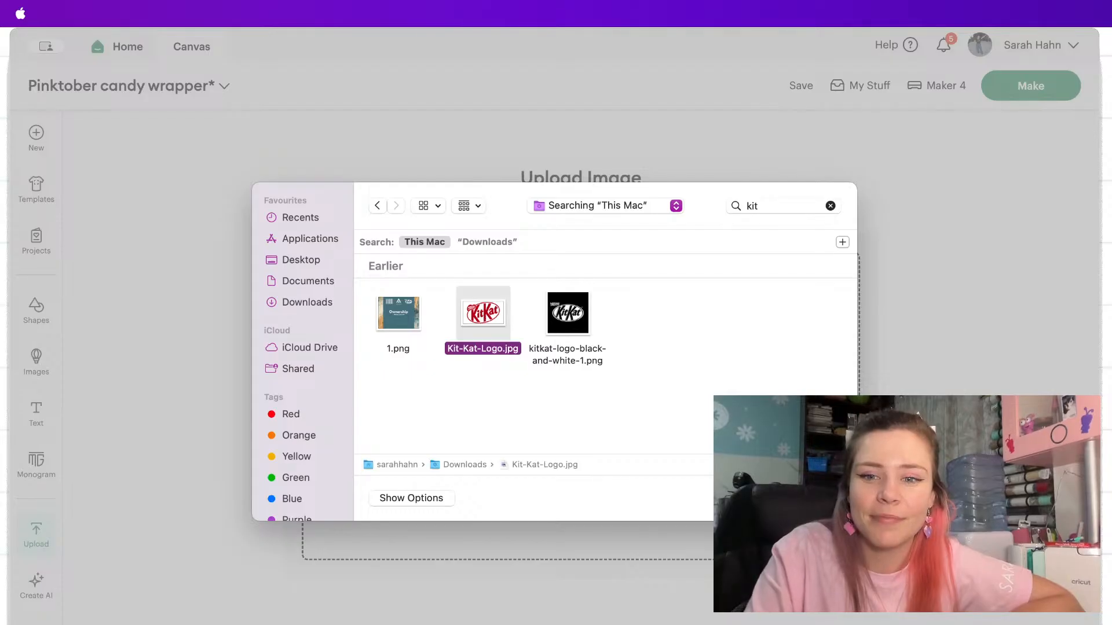
{"action": "key", "text": "Return"}
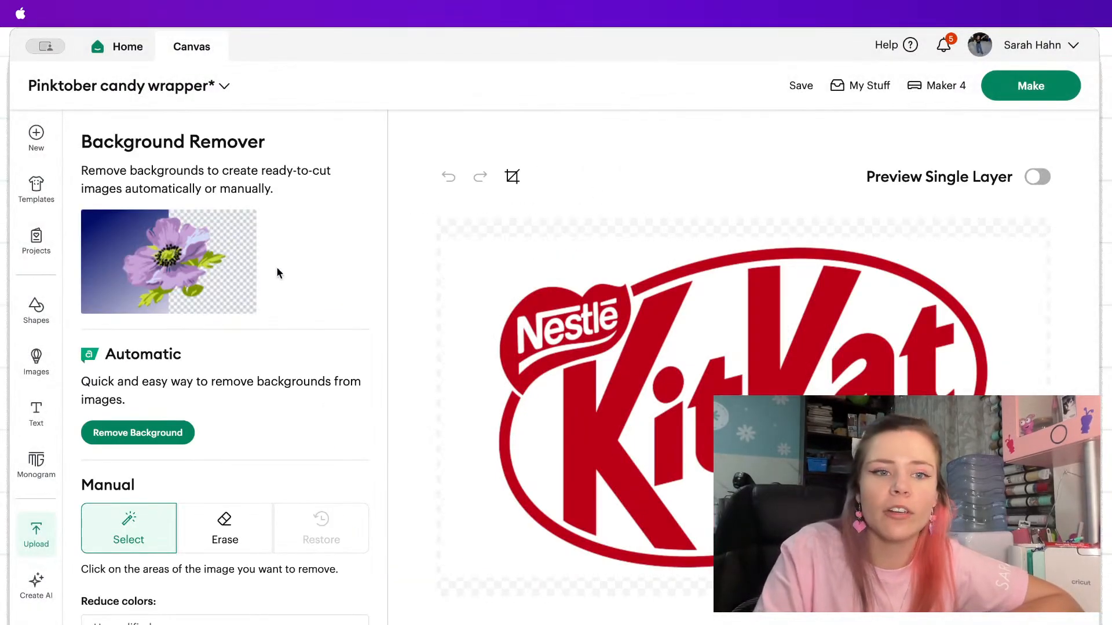
Remove the red KitKat logo's background automatically, convert it to a single layer and add it to the canvas.
{"action": "left_click", "coordinate": [147, 443]}
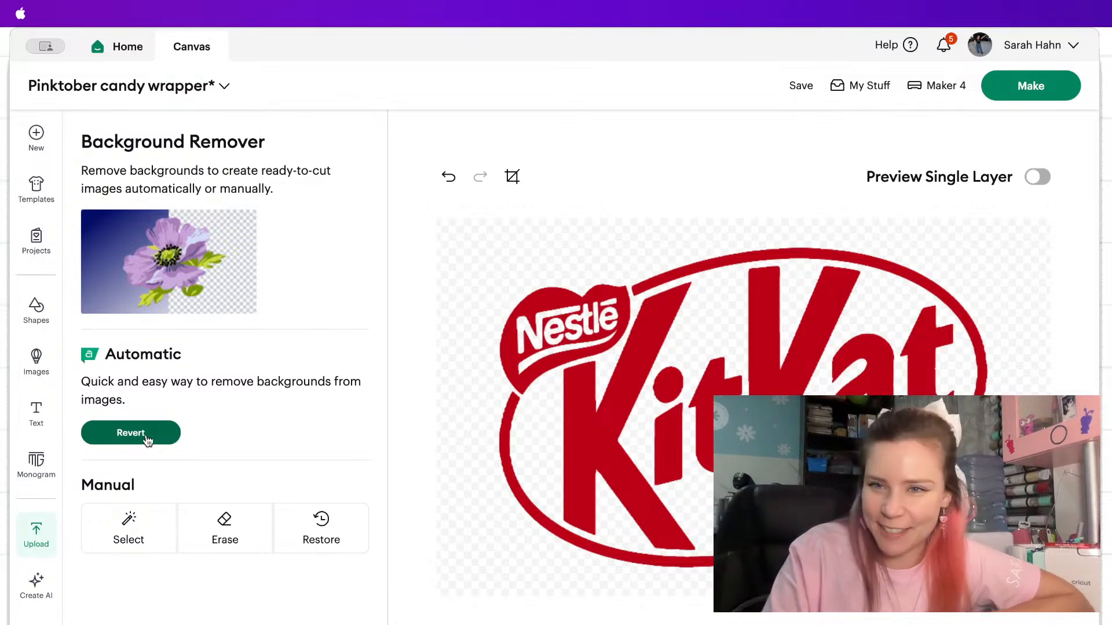
{"action": "left_click", "coordinate": [1037, 178]}
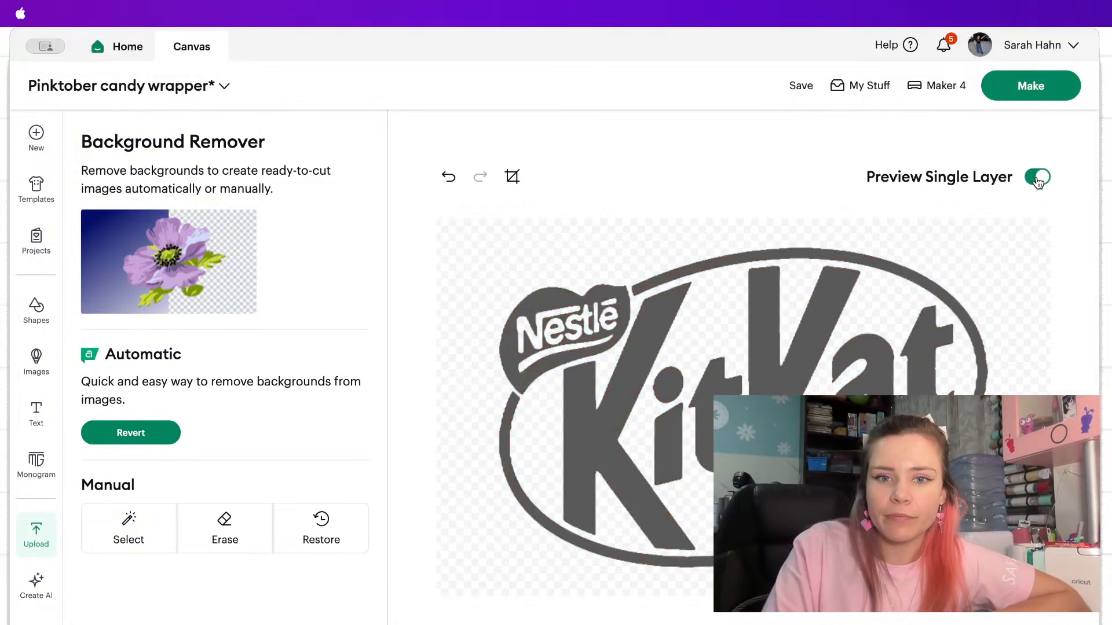
{"action": "left_click", "coordinate": [1038, 178]}
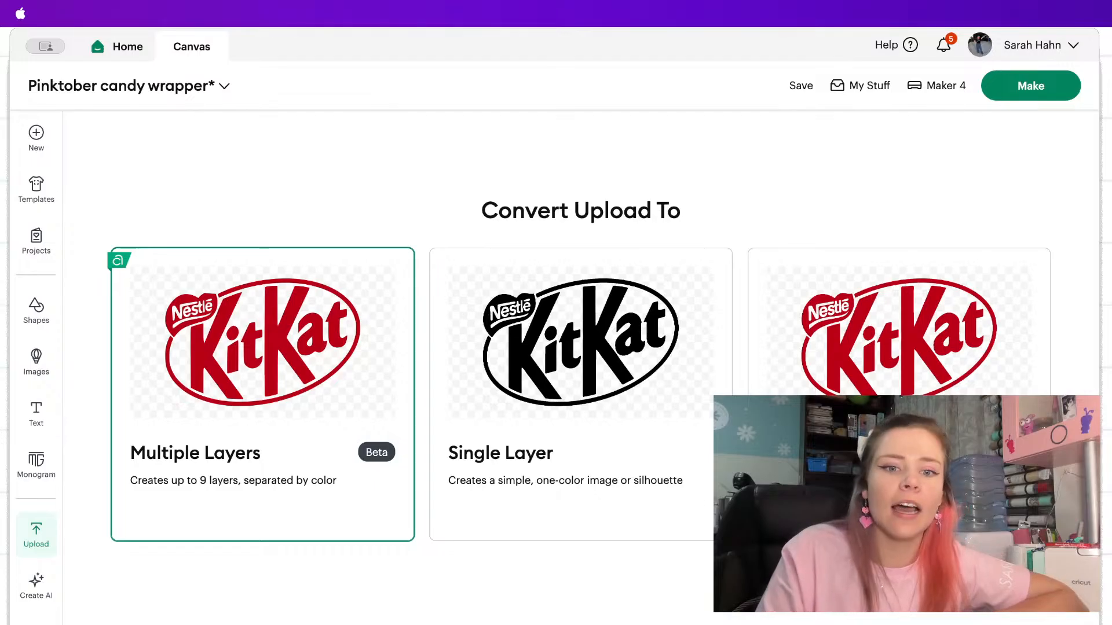
{"action": "left_click", "coordinate": [703, 426]}
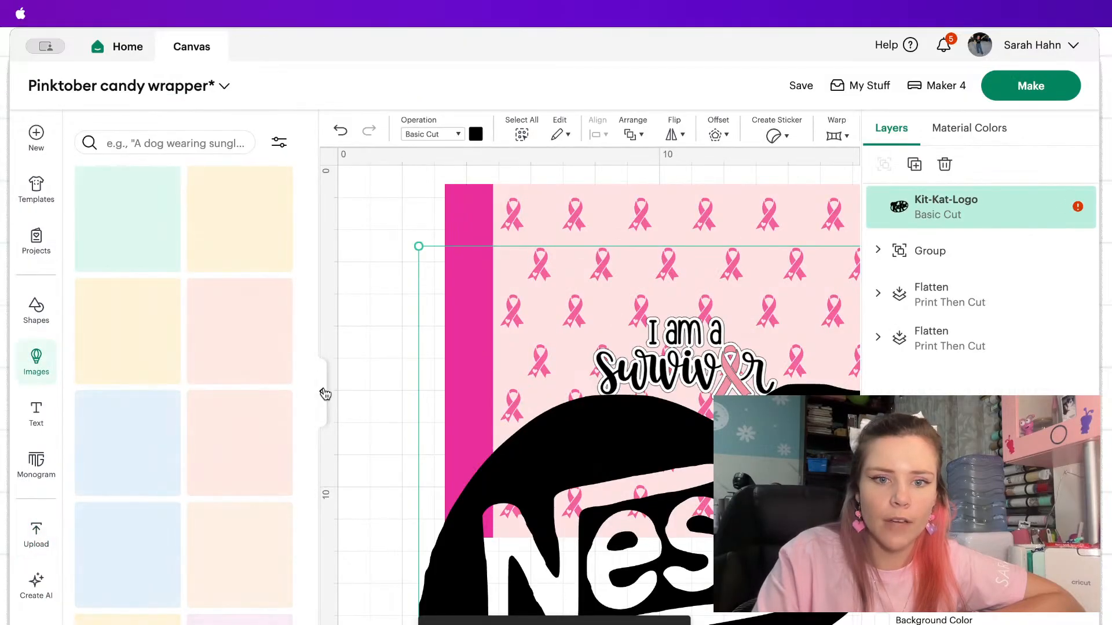
Shrink the oversized KitKat logo to about 5.96 x 3.9 cm and place it over the wrapper's lower part.
{"action": "left_click", "coordinate": [325, 395]}
{"action": "left_click_drag", "start_coordinate": [159, 250], "coordinate": [666, 423]}
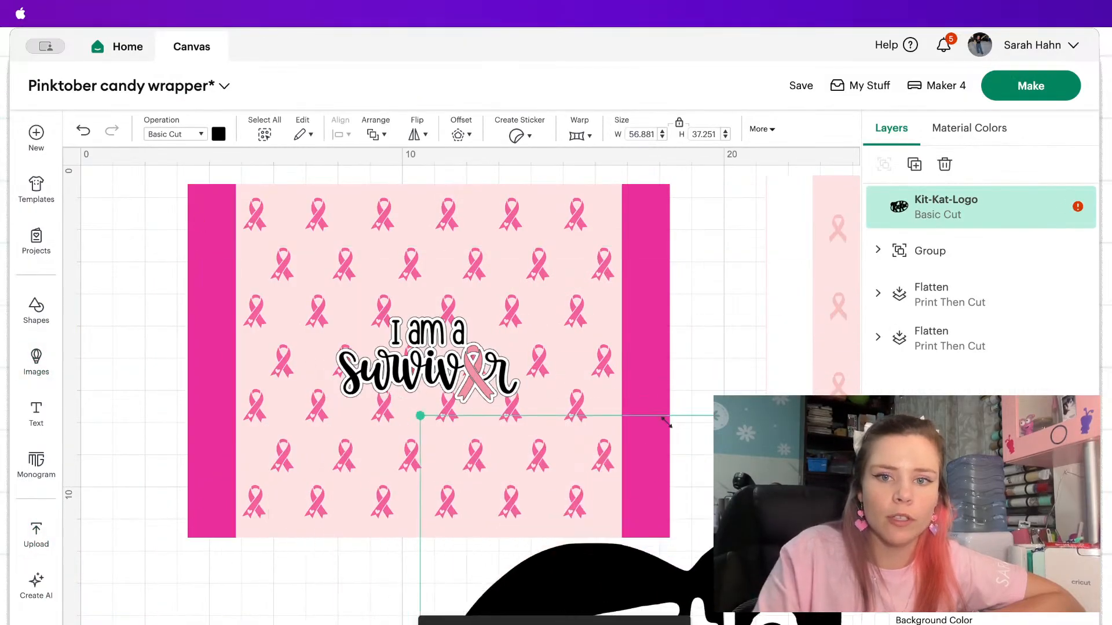
{"action": "left_click", "coordinate": [100, 624]}
{"action": "left_click", "coordinate": [100, 624]}
{"action": "left_click", "coordinate": [99, 624]}
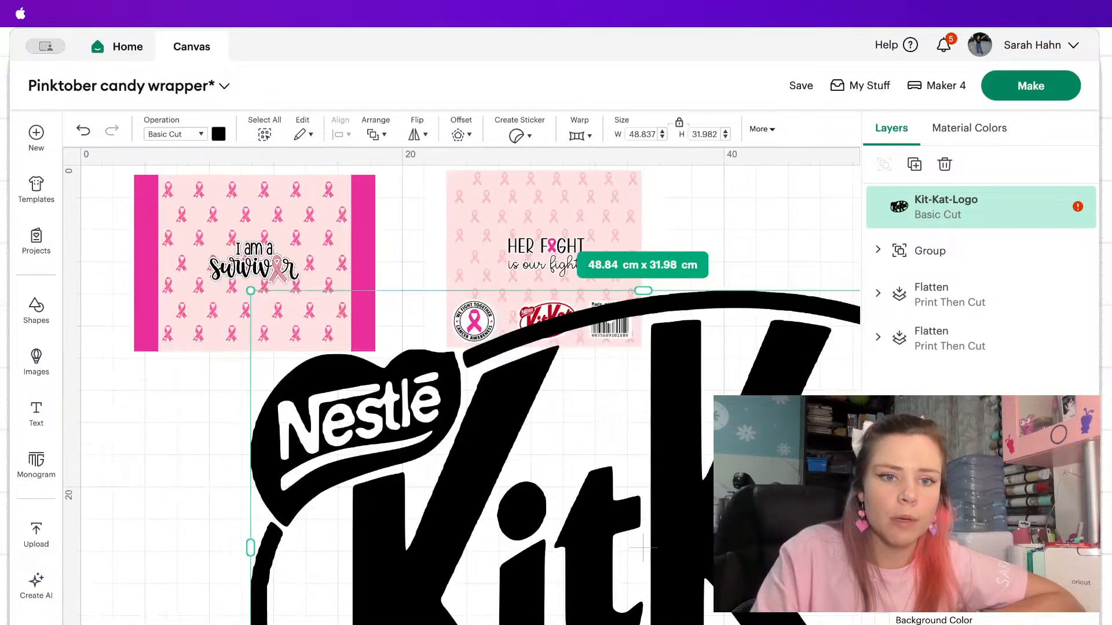
{"action": "left_click", "coordinate": [100, 624]}
{"action": "left_click", "coordinate": [99, 624]}
{"action": "left_click_drag", "start_coordinate": [399, 378], "coordinate": [169, 229]}
Shrink the KitKat logo further to about 2.85 x 1.87 cm and place it below the survivor quote near the wrapper's bottom edge.
{"action": "left_click", "coordinate": [173, 624]}
{"action": "left_click", "coordinate": [174, 624]}
{"action": "left_click", "coordinate": [173, 624]}
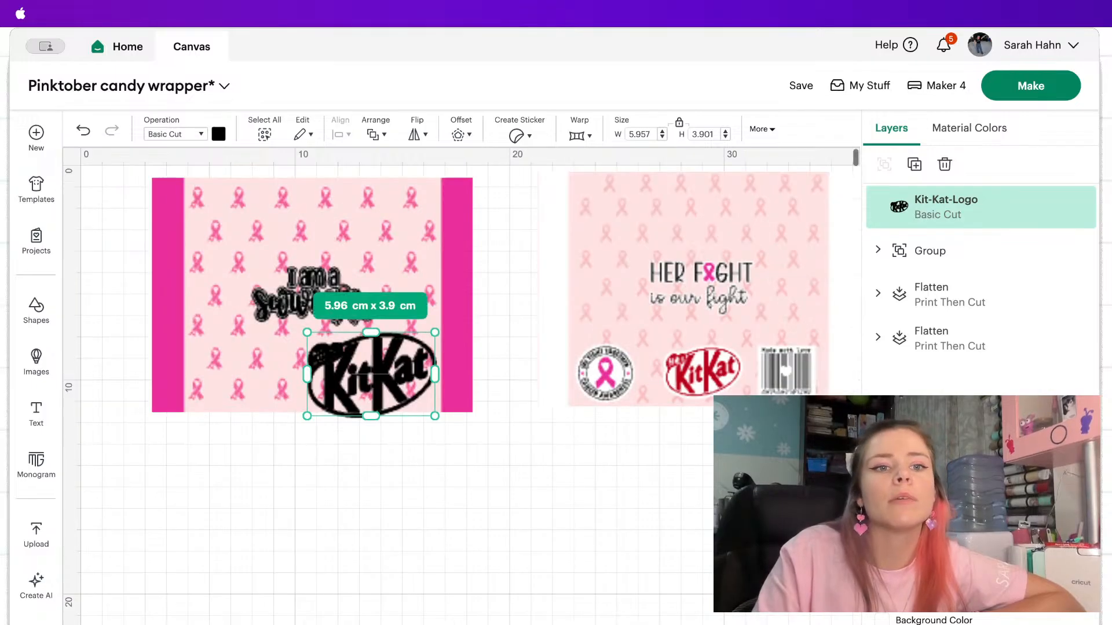
{"action": "left_click", "coordinate": [174, 624]}
{"action": "scroll", "coordinate": [314, 439], "scroll_direction": "left", "scroll_amount": 2}
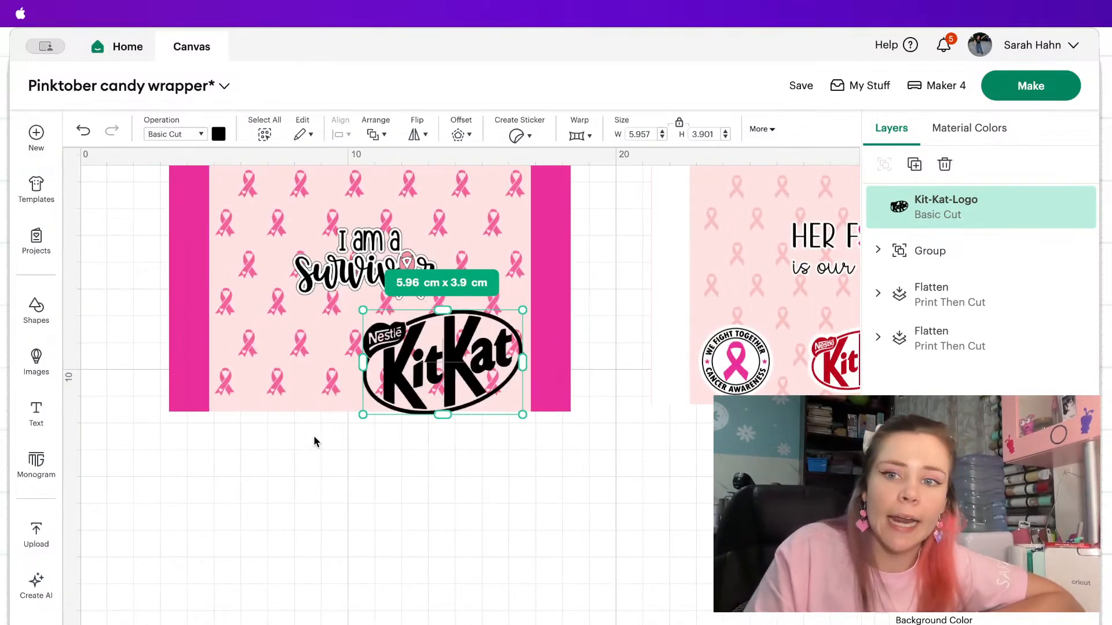
{"action": "scroll", "coordinate": [314, 438], "scroll_direction": "up", "scroll_amount": 2}
{"action": "left_click_drag", "start_coordinate": [494, 400], "coordinate": [385, 448]}
Recolour the KitKat logo hot pink and give it a rounded outer offset of 0.15 cm.
{"action": "left_click", "coordinate": [219, 135]}
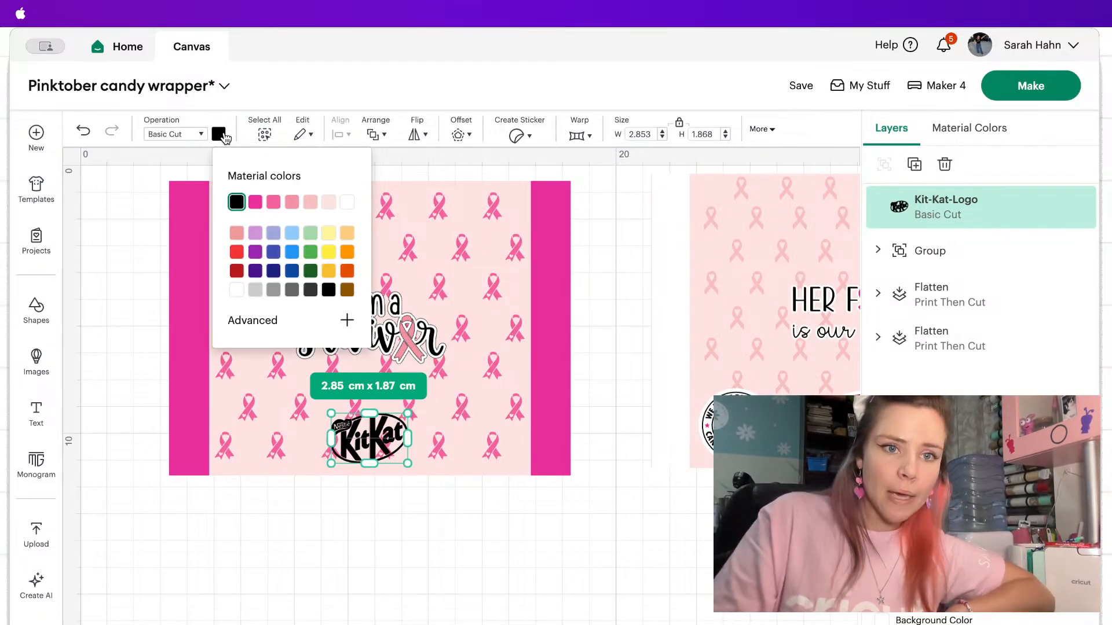
{"action": "left_click", "coordinate": [255, 202]}
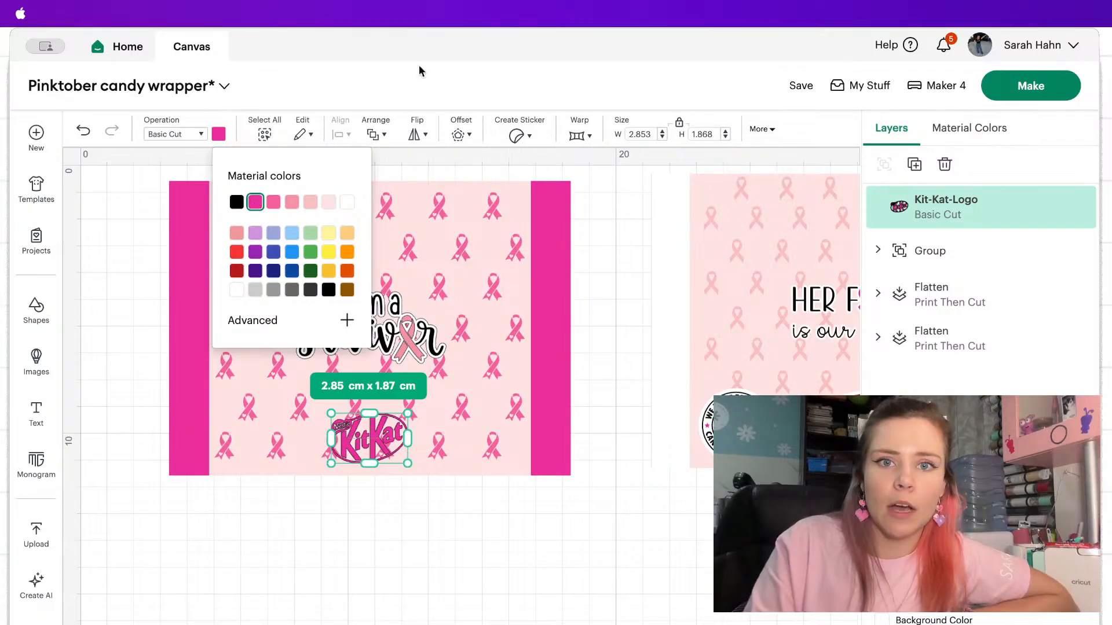
{"action": "left_click", "coordinate": [461, 132]}
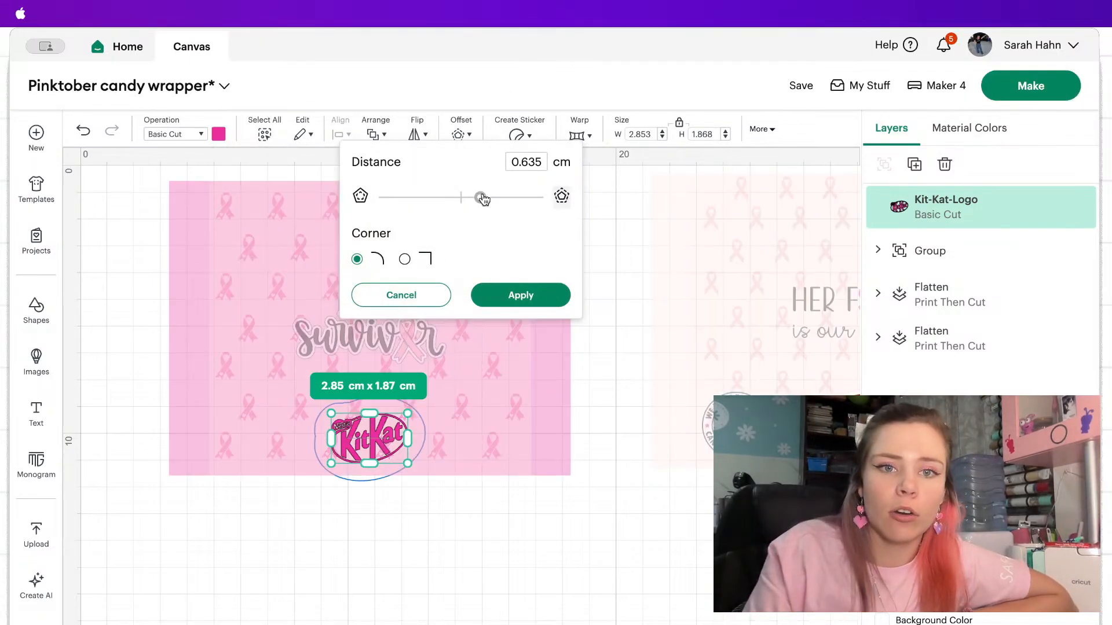
{"action": "left_click_drag", "start_coordinate": [484, 200], "coordinate": [467, 200]}
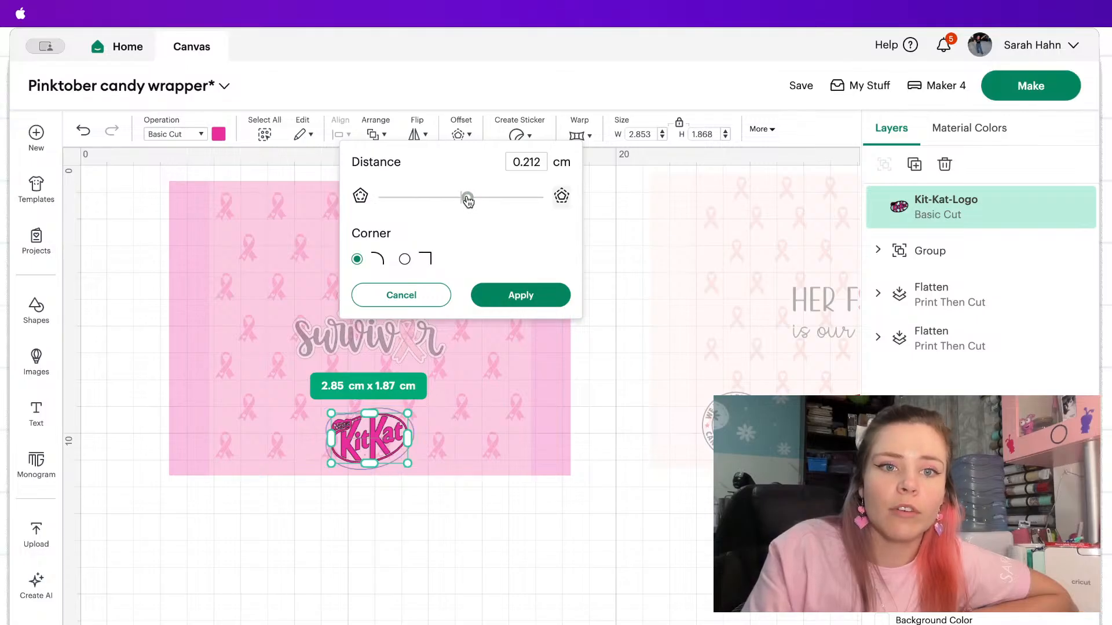
{"action": "left_click", "coordinate": [542, 166]}
{"action": "key", "text": "BackSpace"}
{"action": "key", "text": "BackSpace"}
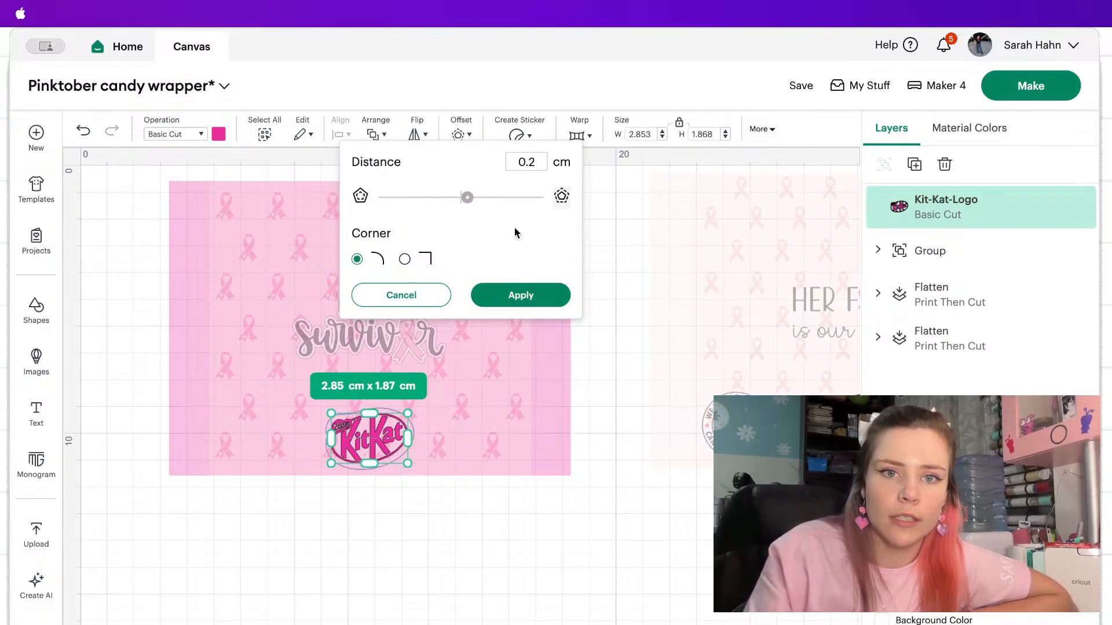
{"action": "key", "text": "BackSpace"}
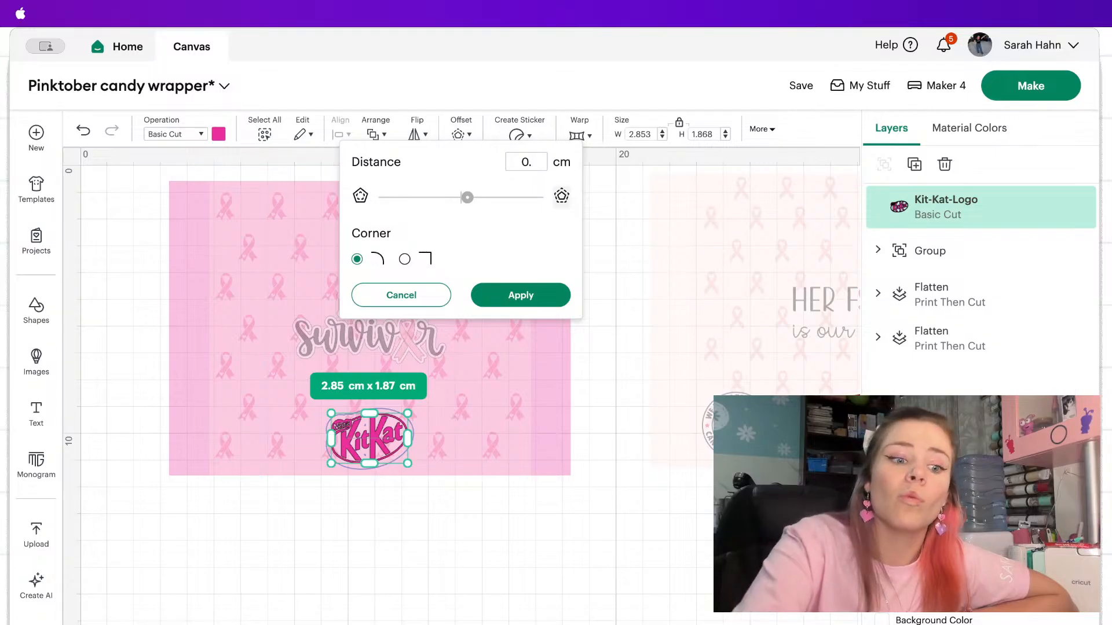
{"action": "type", "text": "15"}
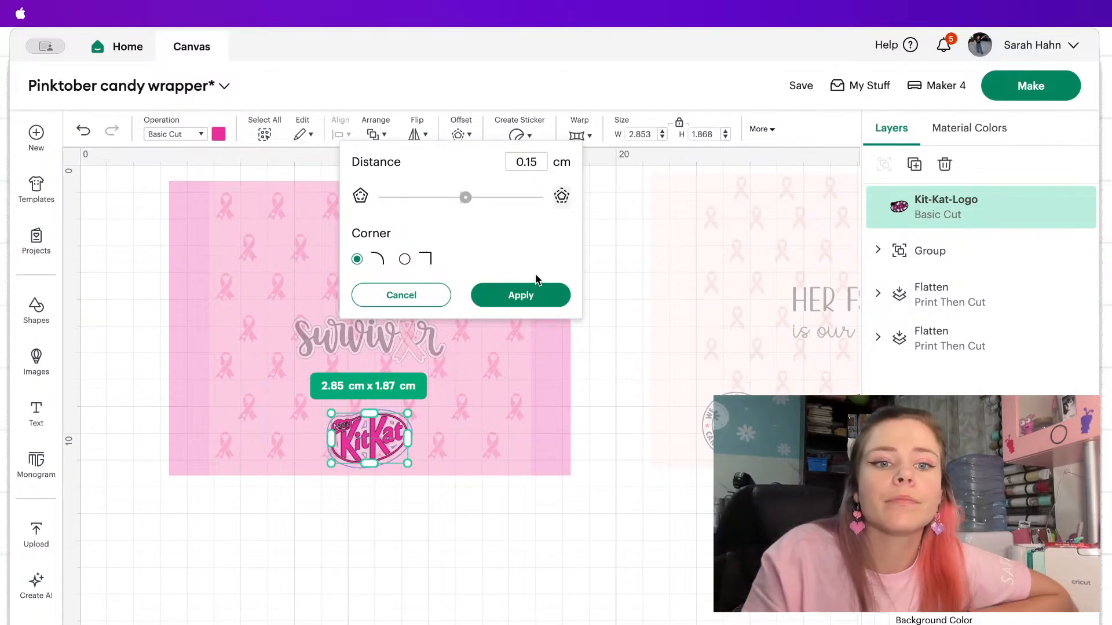
{"action": "left_click", "coordinate": [530, 295]}
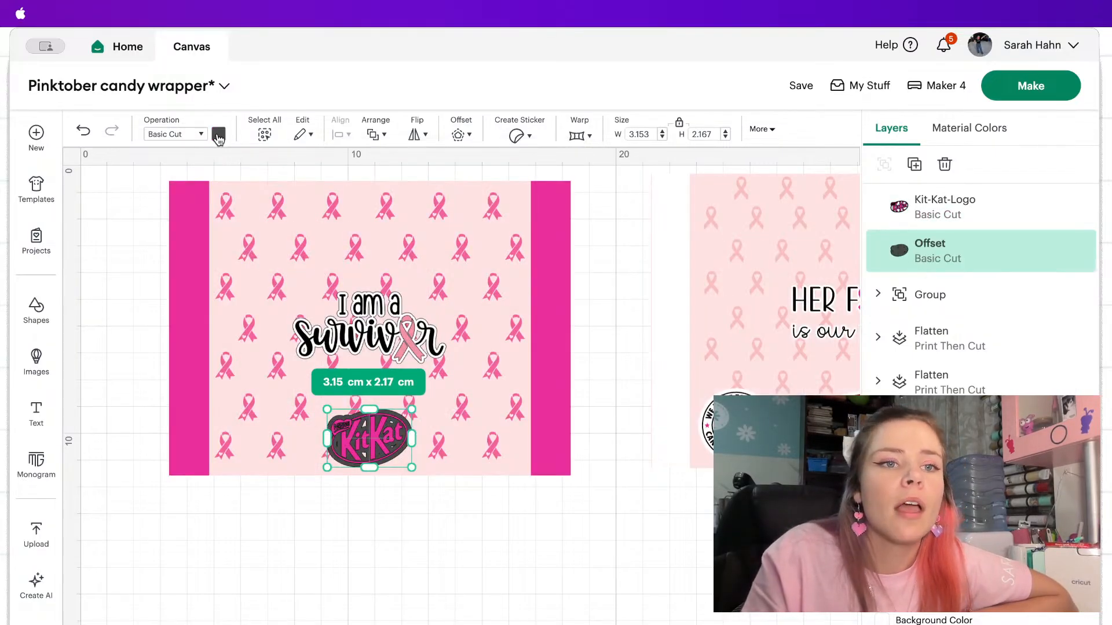
Colour the KitKat logo's offset white and hide all of its inner contours to make it solid.
{"action": "left_click", "coordinate": [218, 136]}
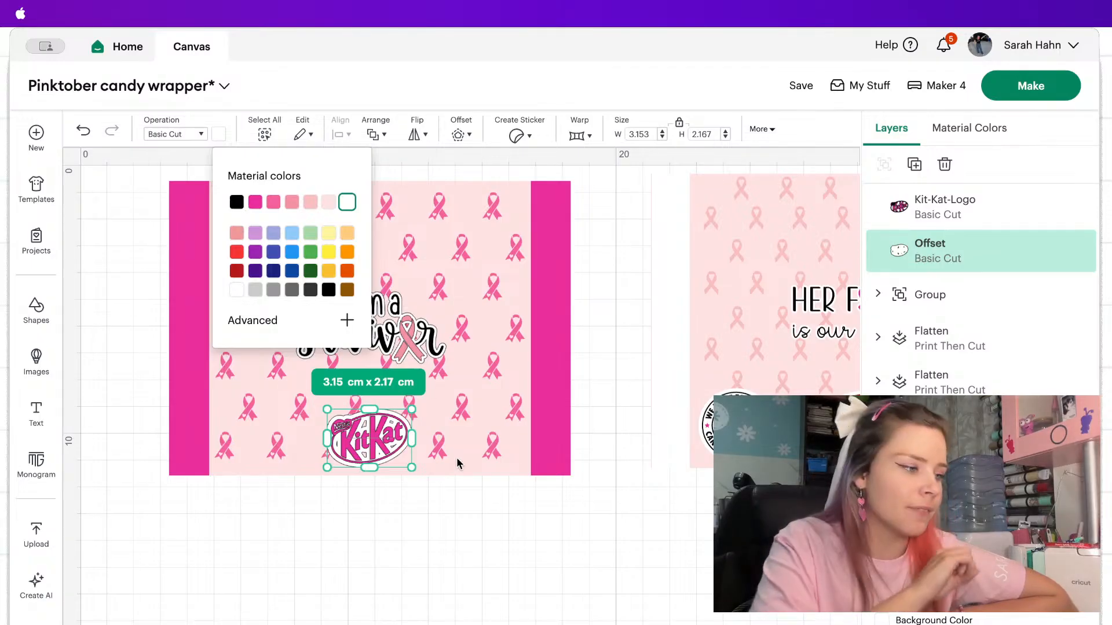
{"action": "left_click", "coordinate": [1074, 622]}
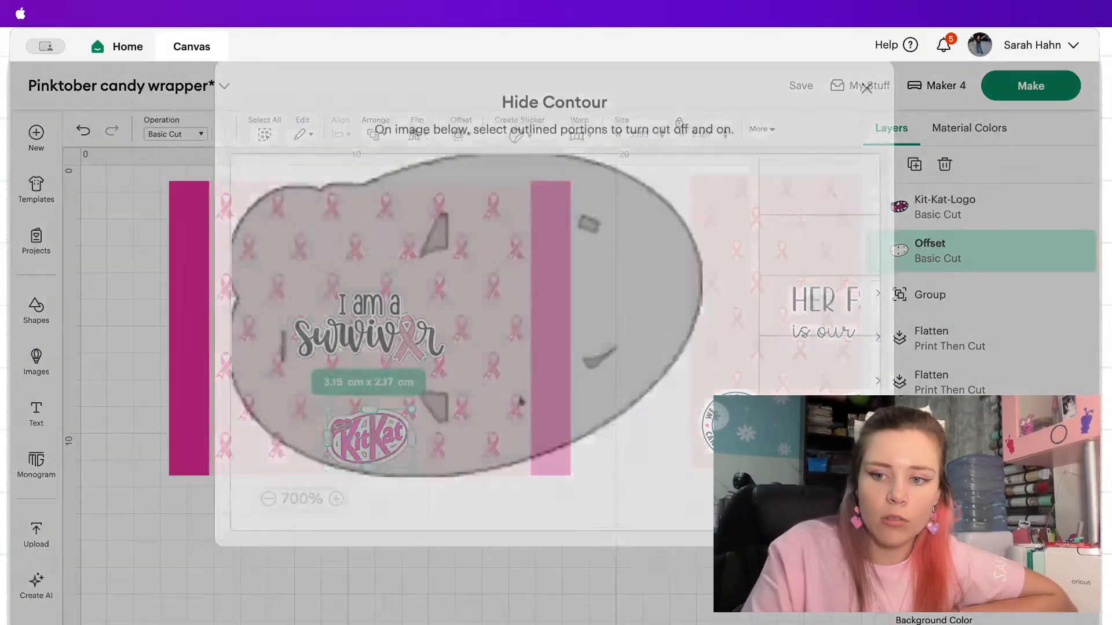
{"action": "left_click", "coordinate": [819, 531]}
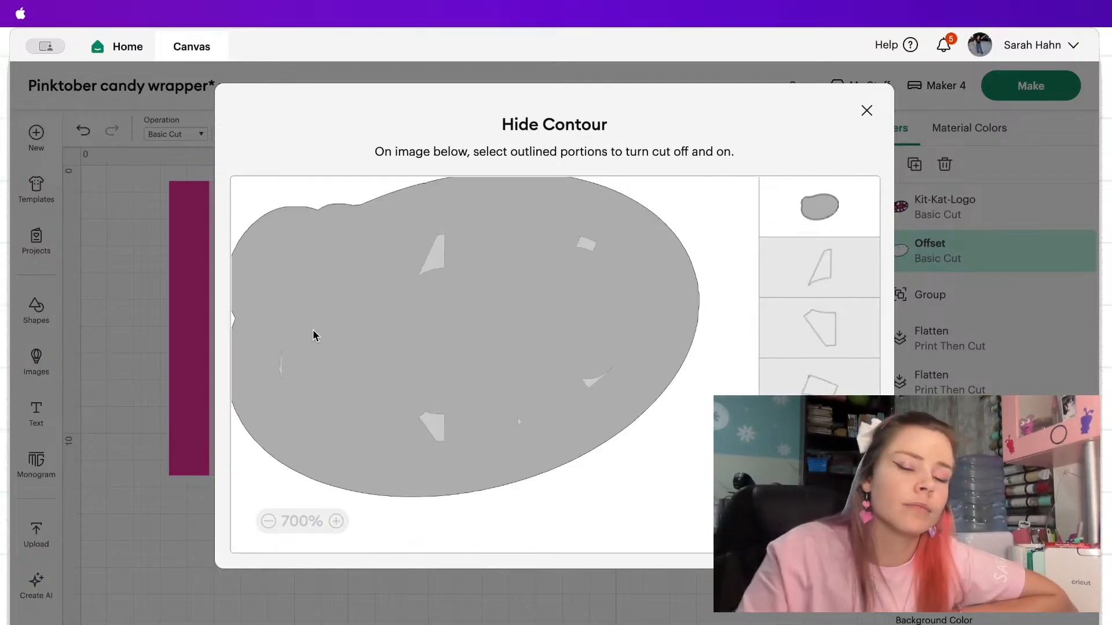
{"action": "left_click", "coordinate": [865, 111]}
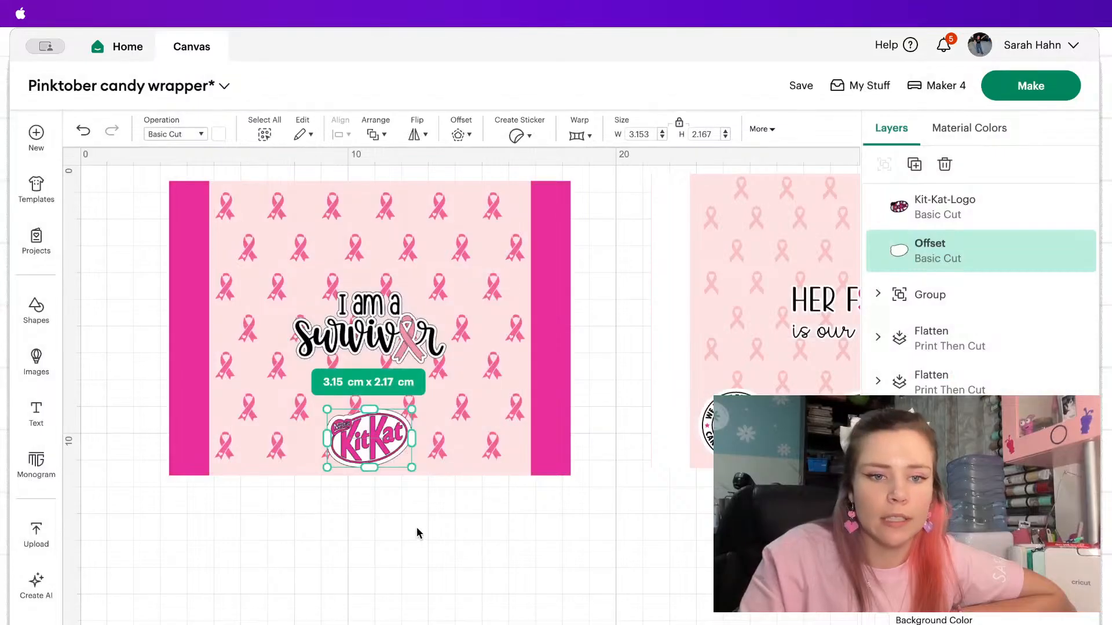
Group the pink KitKat logo with its white offset and shift the group slightly left beneath the survivor quote.
{"action": "left_click", "coordinate": [979, 207], "text": "shift"}
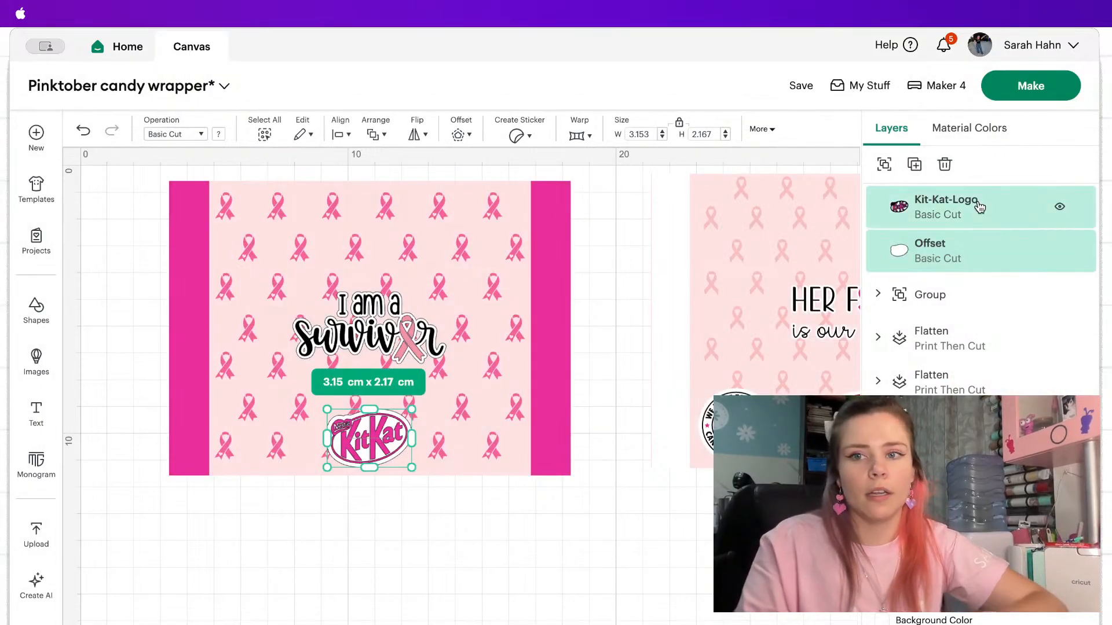
{"action": "left_click", "coordinate": [885, 165]}
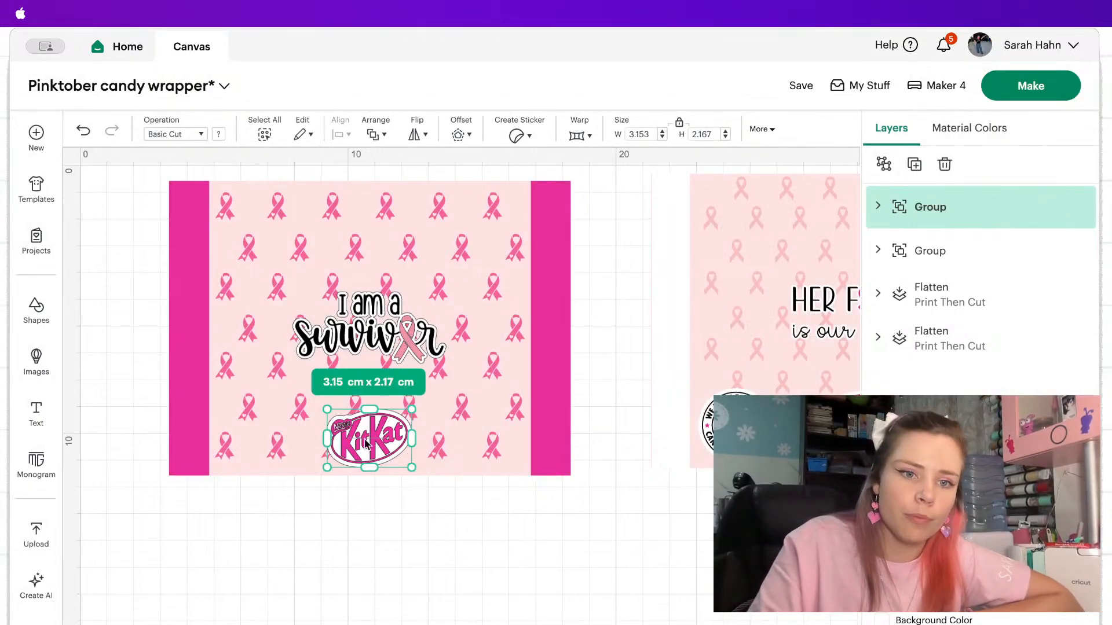
{"action": "left_click_drag", "start_coordinate": [368, 444], "coordinate": [359, 445]}
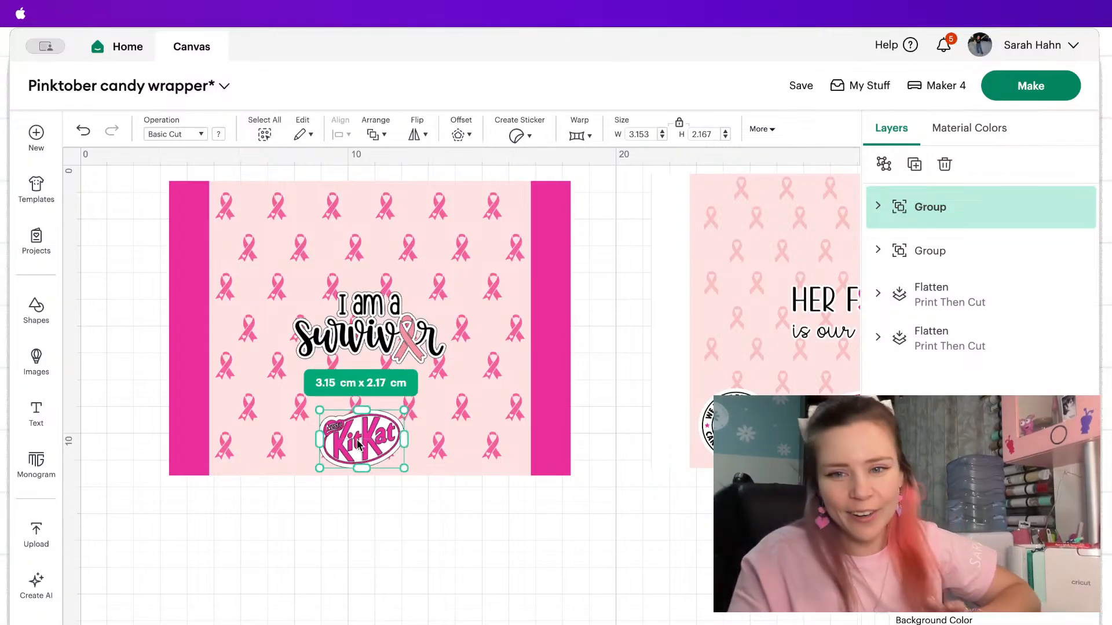
Search the image library for "cancer awareness".
{"action": "scroll", "coordinate": [357, 445], "scroll_direction": "right", "scroll_amount": 5}
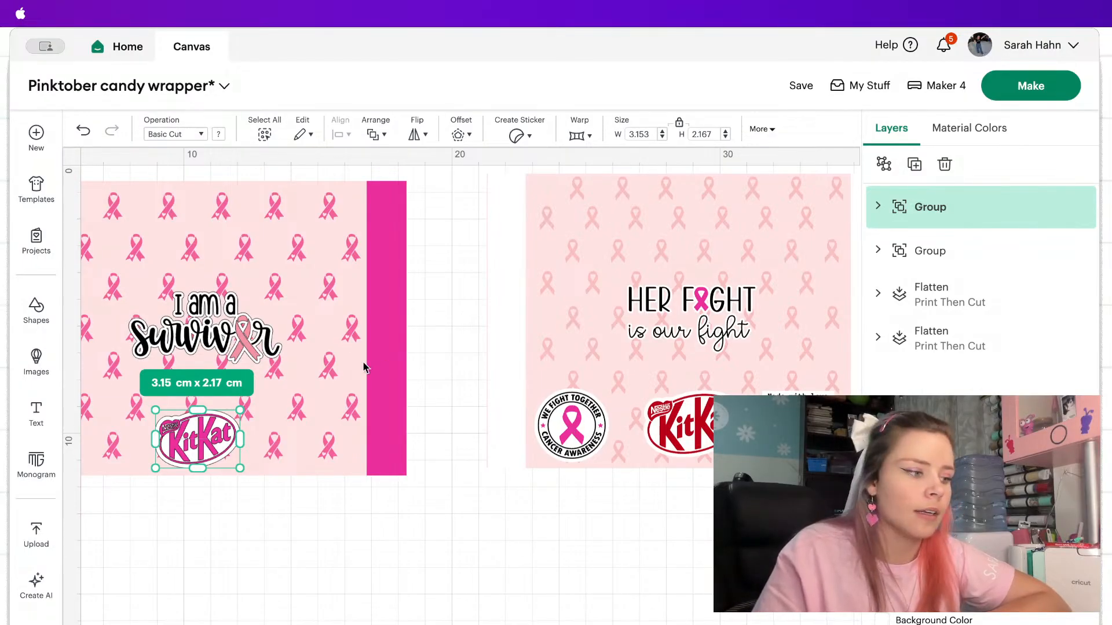
{"action": "scroll", "coordinate": [364, 367], "scroll_direction": "left", "scroll_amount": 4}
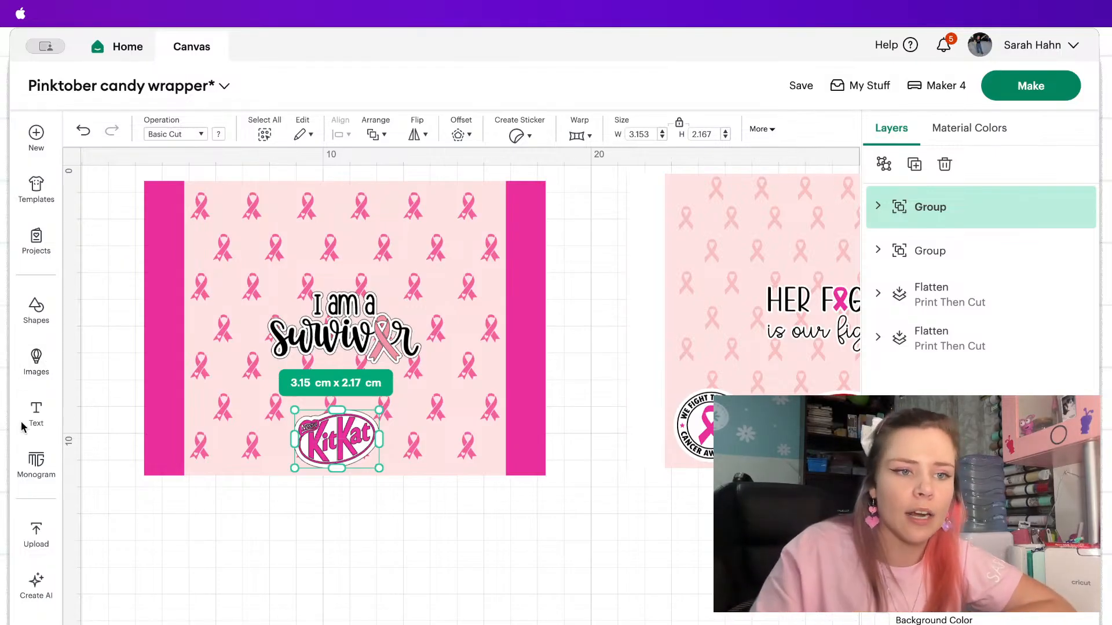
{"action": "left_click", "coordinate": [36, 360]}
{"action": "left_click", "coordinate": [151, 144]}
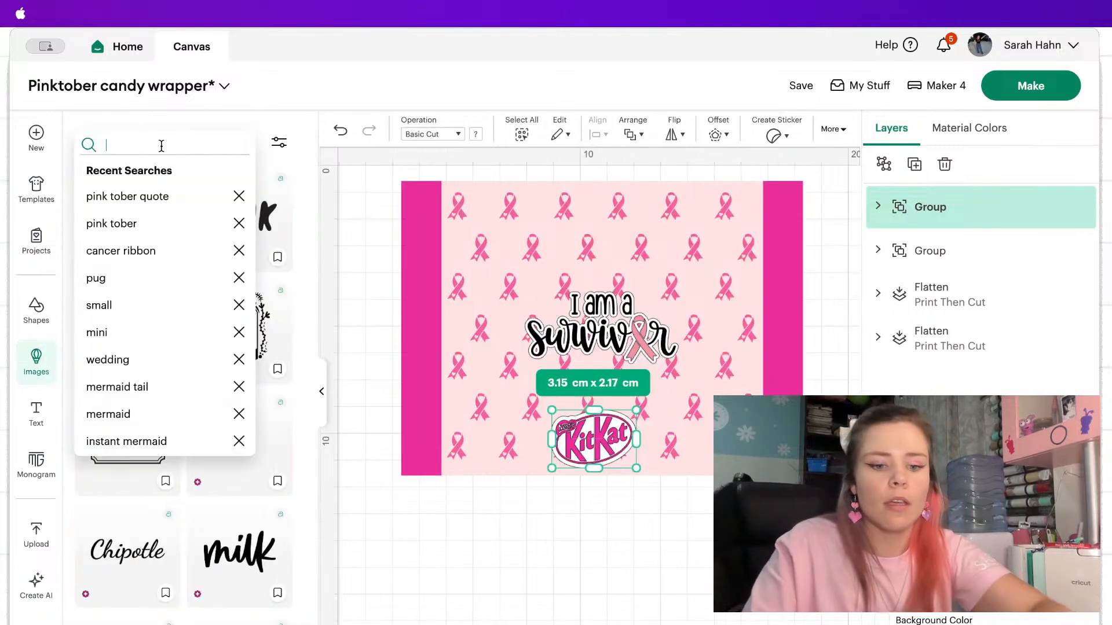
{"action": "type", "text": "x"}
{"action": "key", "text": "BackSpace"}
{"action": "type", "text": "cancer aw"}
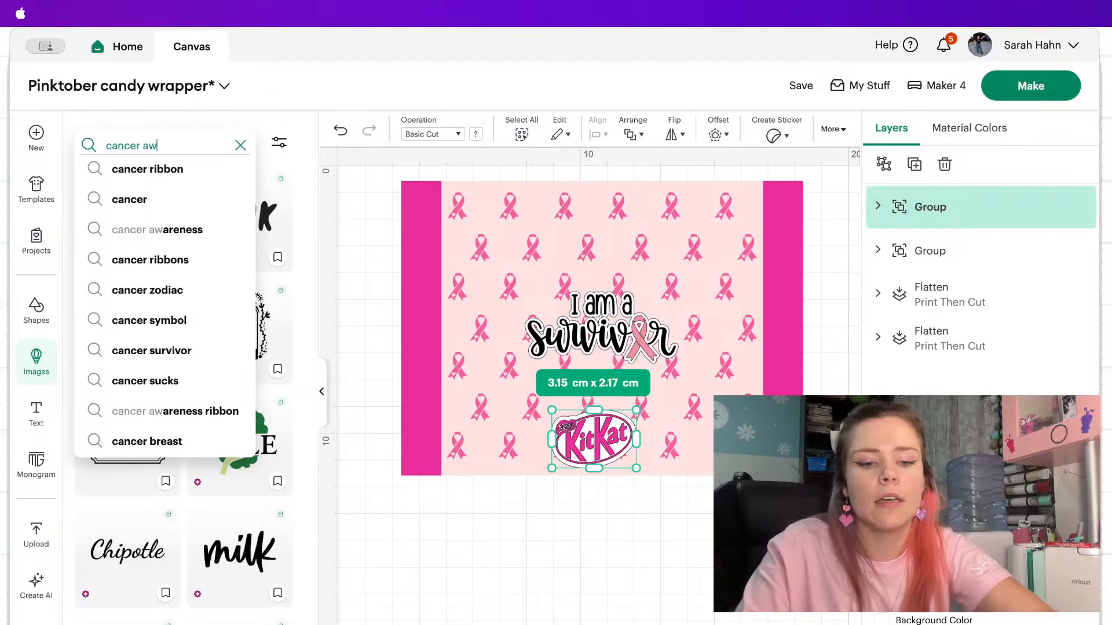
{"action": "type", "text": "areness"}
{"action": "key", "text": "Return"}
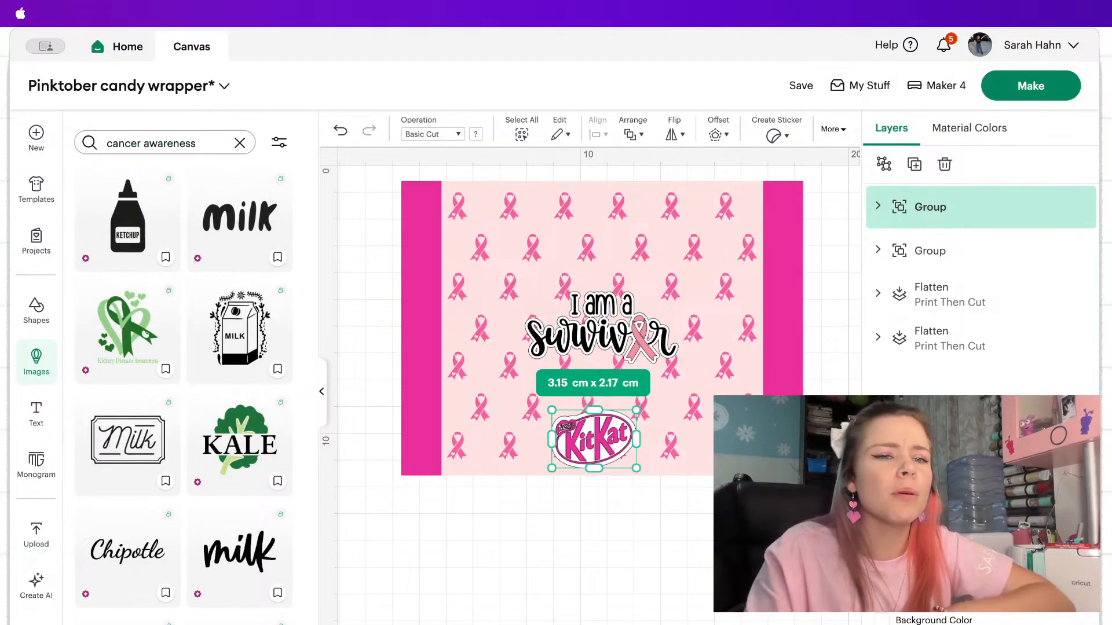
Look through the cancer awareness images for a round badge design that suits the wrapper.
{"action": "scroll", "coordinate": [574, 341], "scroll_direction": "right", "scroll_amount": 5}
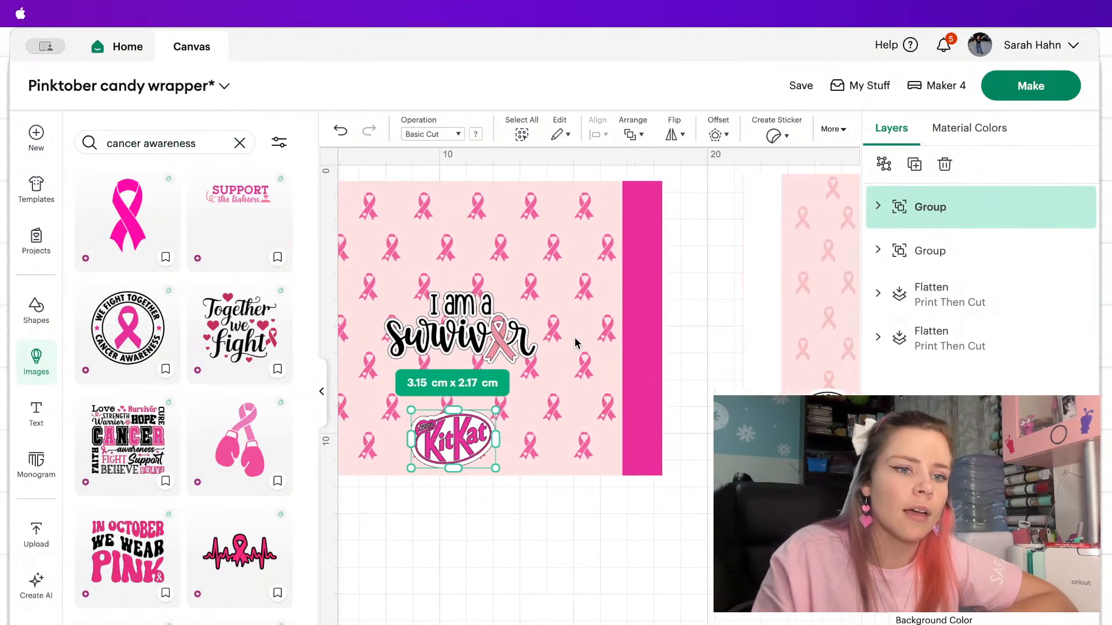
{"action": "scroll", "coordinate": [205, 433], "scroll_direction": "down", "scroll_amount": 1}
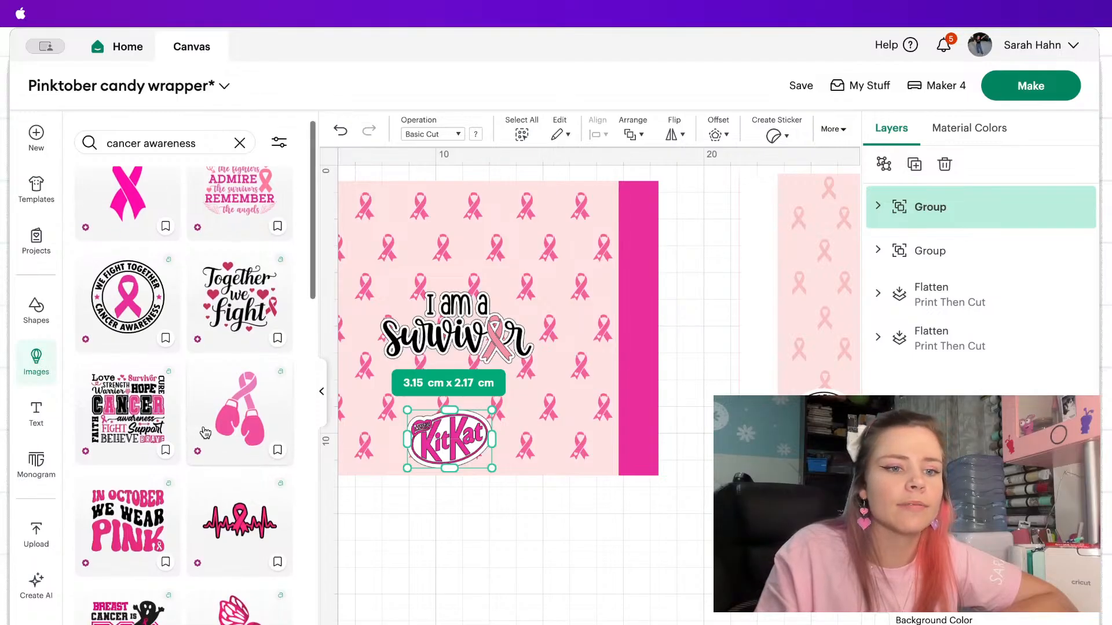
{"action": "scroll", "coordinate": [602, 517], "scroll_direction": "left", "scroll_amount": 2}
{"action": "scroll", "coordinate": [603, 509], "scroll_direction": "left", "scroll_amount": 2}
{"action": "scroll", "coordinate": [250, 482], "scroll_direction": "down", "scroll_amount": 10}
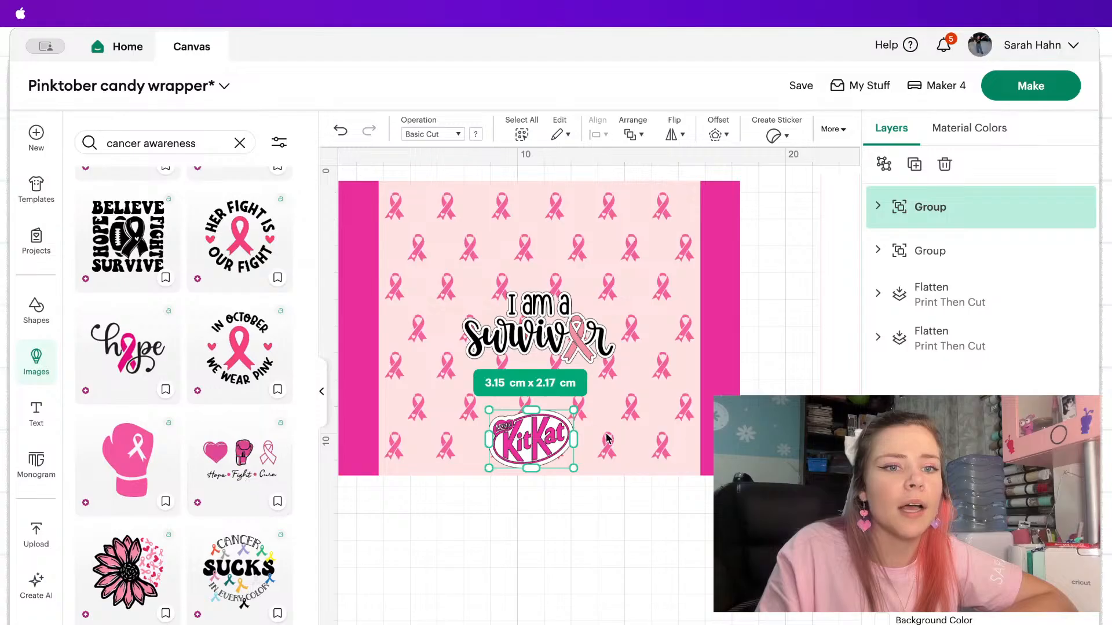
{"action": "scroll", "coordinate": [606, 439], "scroll_direction": "right", "scroll_amount": 7}
{"action": "scroll", "coordinate": [606, 439], "scroll_direction": "left", "scroll_amount": 5}
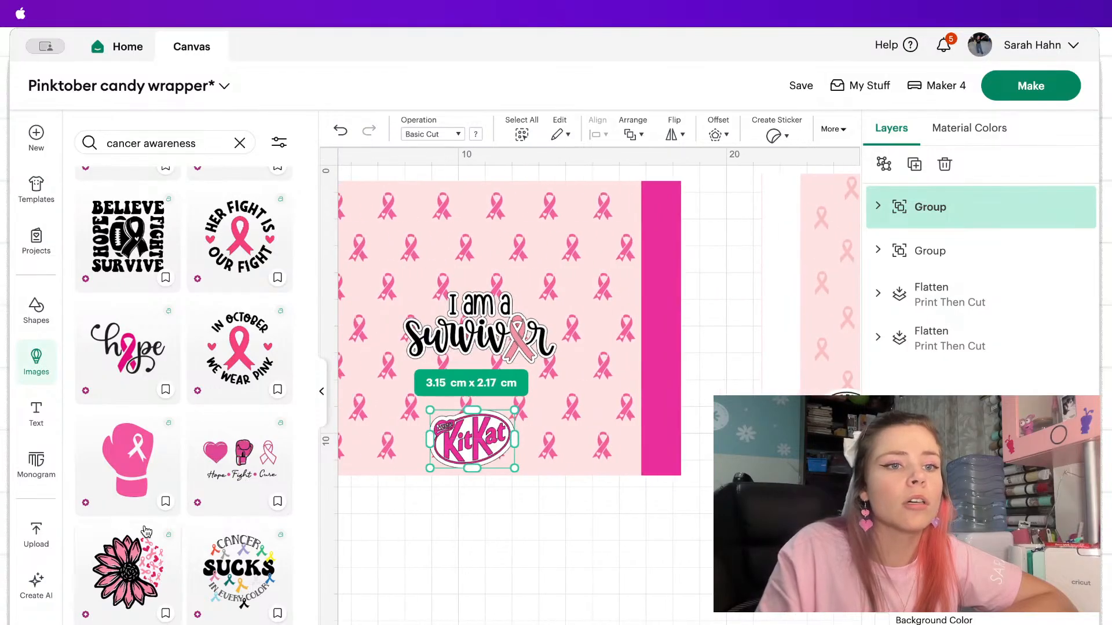
{"action": "scroll", "coordinate": [145, 531], "scroll_direction": "down", "scroll_amount": 10}
{"action": "scroll", "coordinate": [146, 531], "scroll_direction": "down", "scroll_amount": 13}
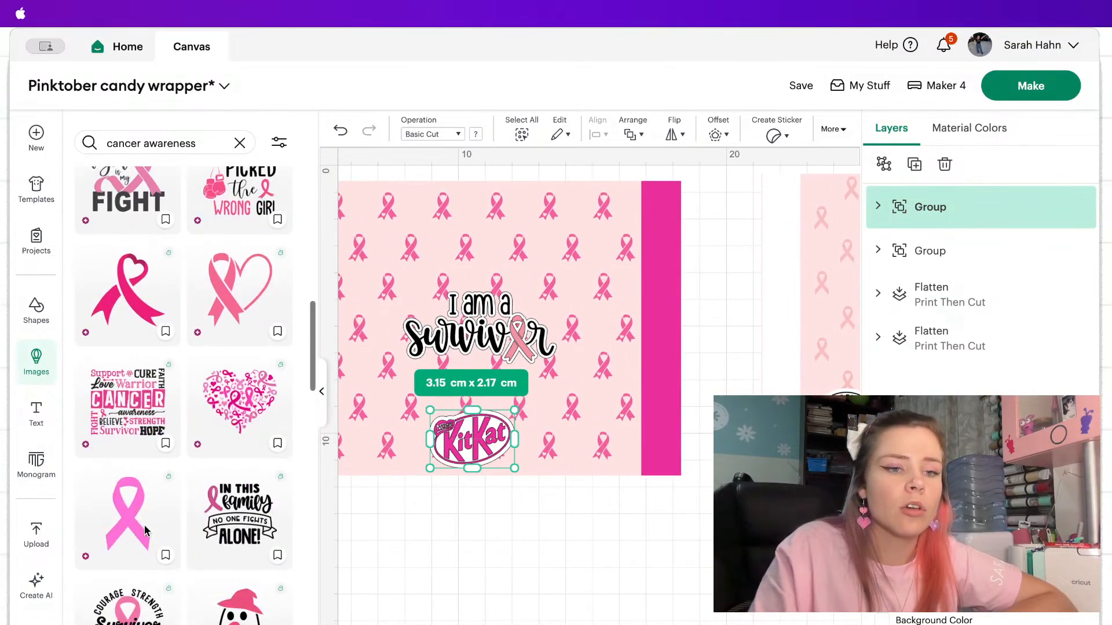
{"action": "scroll", "coordinate": [146, 531], "scroll_direction": "down", "scroll_amount": 12}
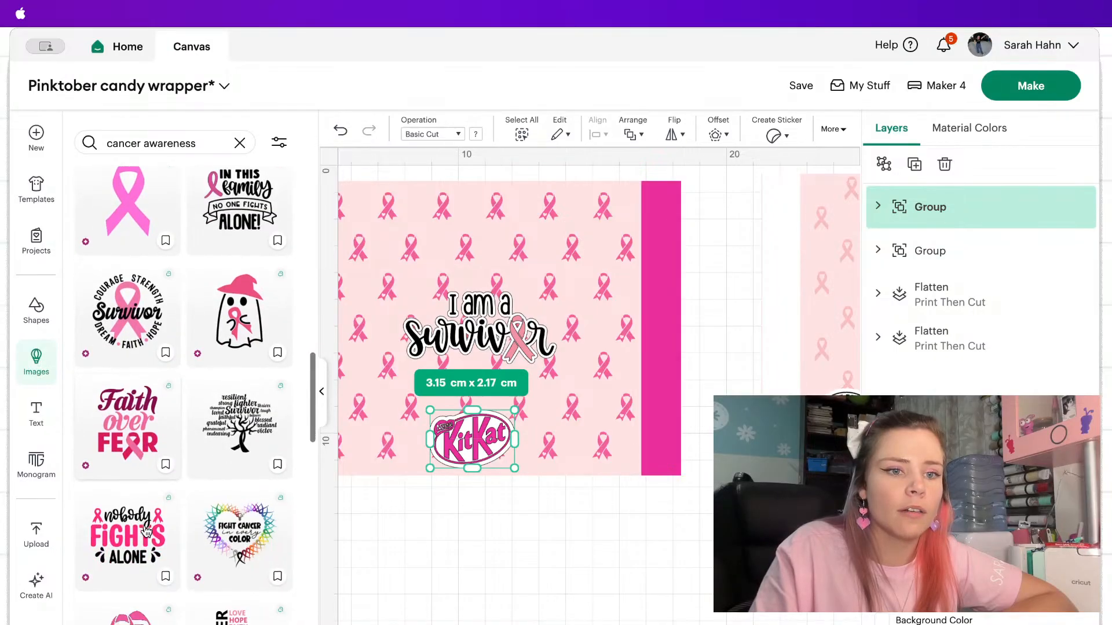
{"action": "scroll", "coordinate": [146, 531], "scroll_direction": "down", "scroll_amount": 4}
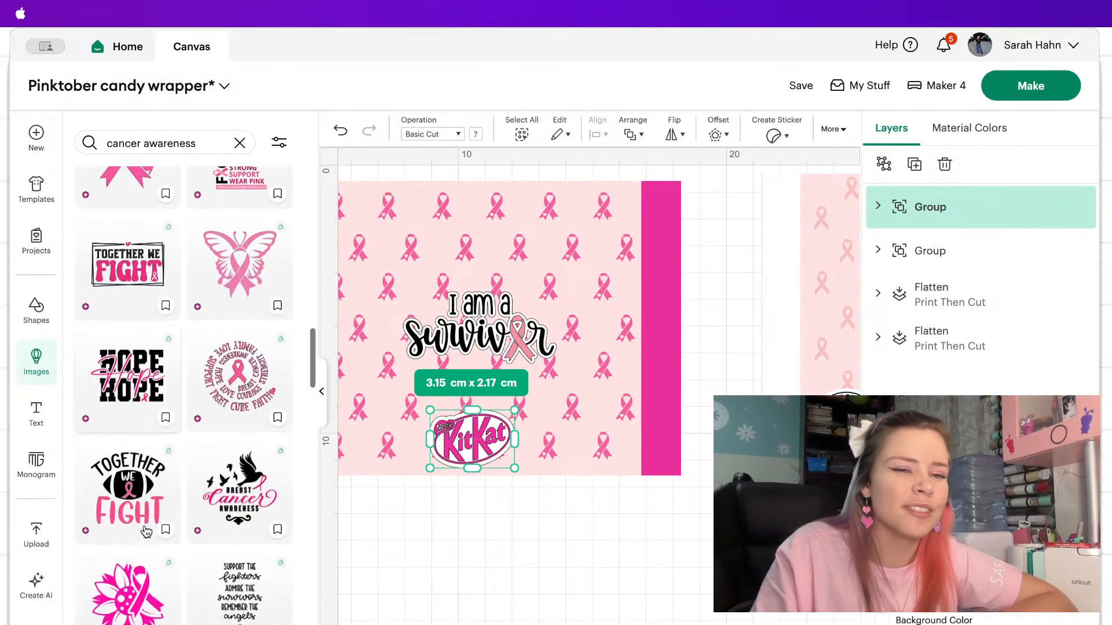
{"action": "scroll", "coordinate": [146, 531], "scroll_direction": "down", "scroll_amount": 11}
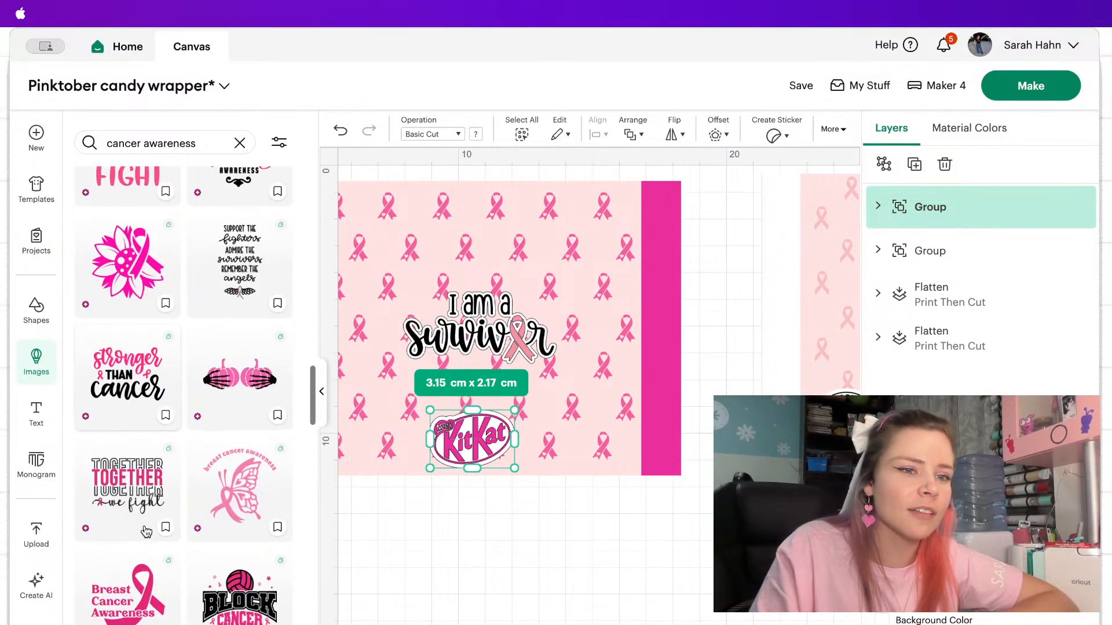
{"action": "scroll", "coordinate": [146, 531], "scroll_direction": "down", "scroll_amount": 4}
{"action": "scroll", "coordinate": [156, 488], "scroll_direction": "down", "scroll_amount": 18}
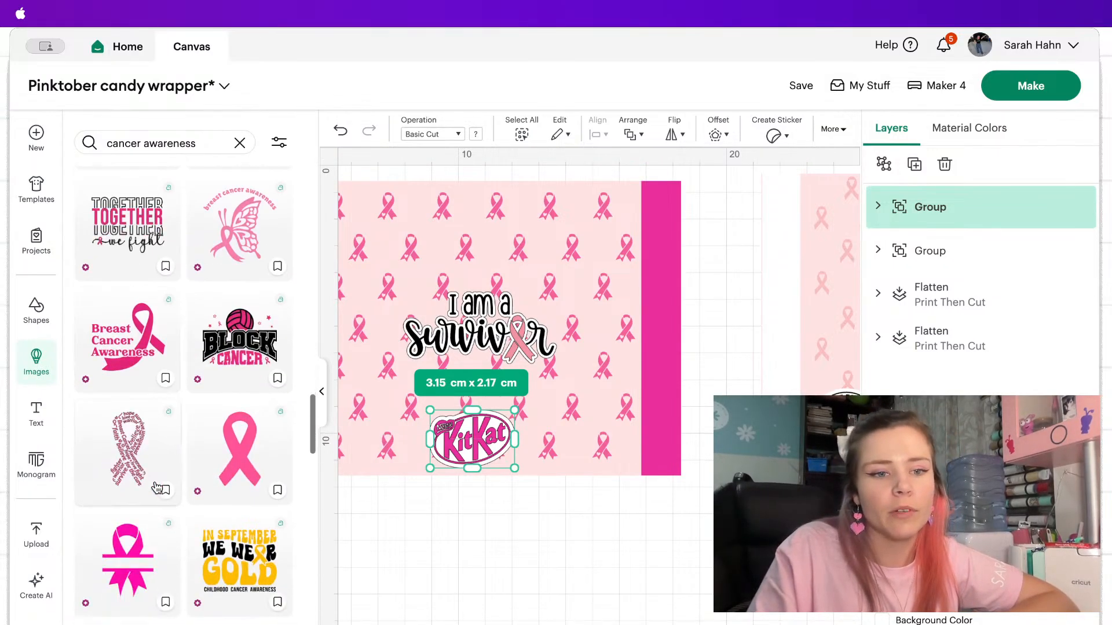
{"action": "scroll", "coordinate": [157, 488], "scroll_direction": "down", "scroll_amount": 14}
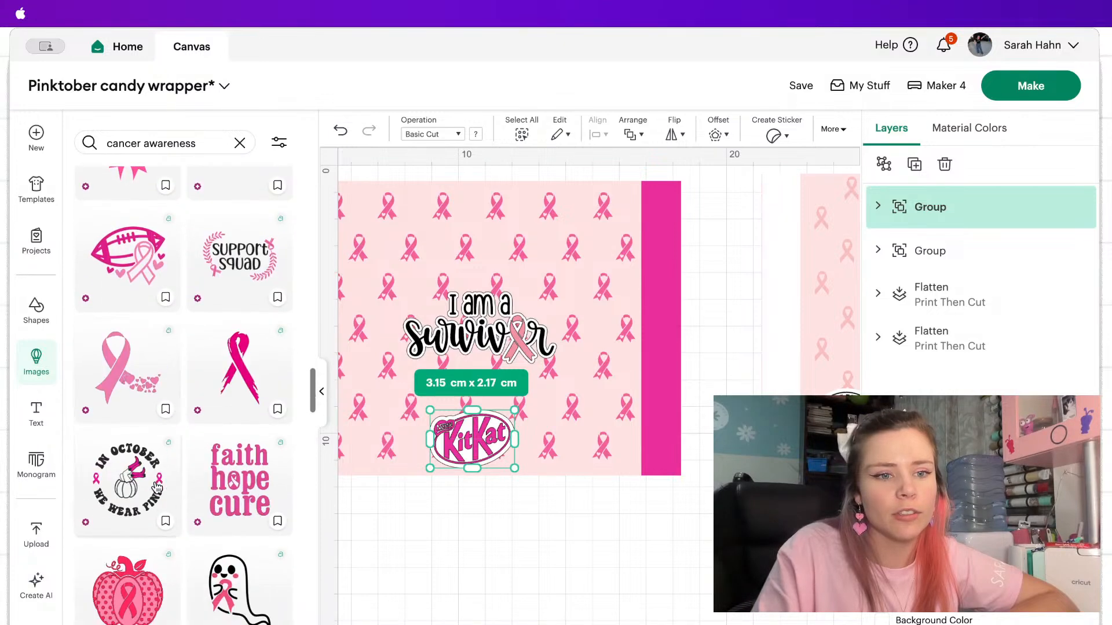
{"action": "scroll", "coordinate": [157, 488], "scroll_direction": "down", "scroll_amount": 6}
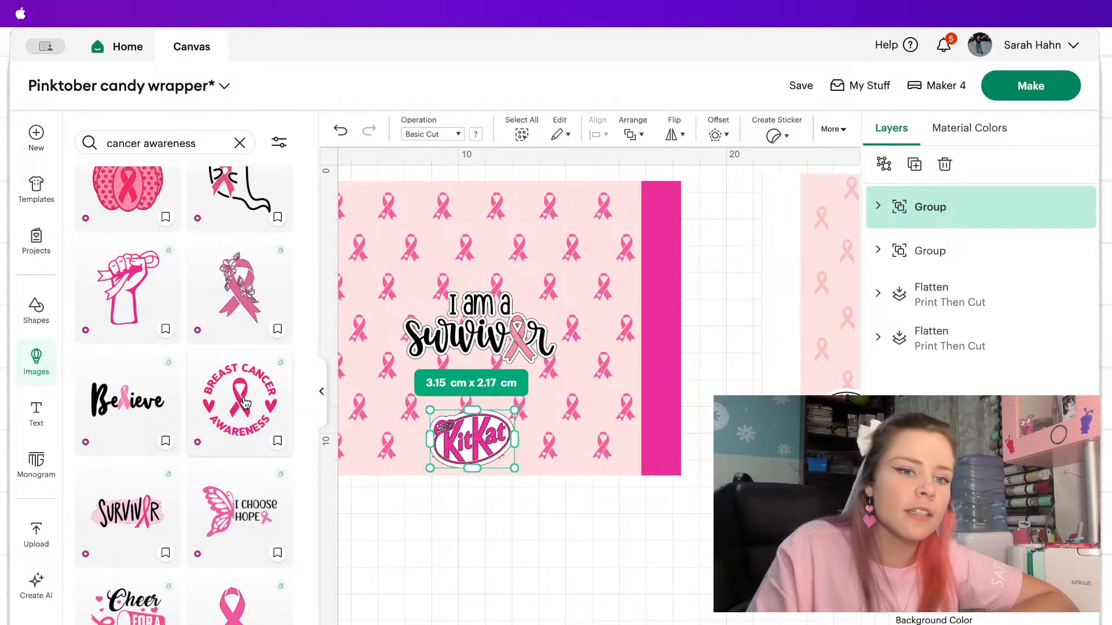
Add the round Breast Cancer Awareness ribbon-and-hearts image, shrink it to about 5.42 x 5.29 cm and place it below the wrapper.
{"action": "left_click", "coordinate": [246, 403]}
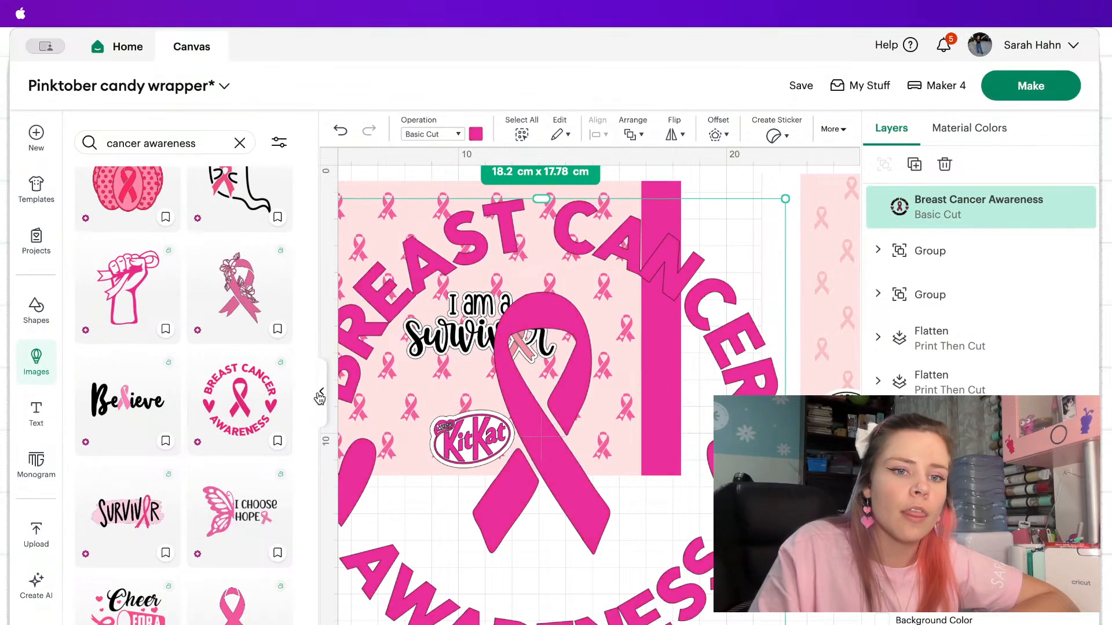
{"action": "left_click", "coordinate": [321, 392]}
{"action": "left_click_drag", "start_coordinate": [528, 198], "coordinate": [269, 452]}
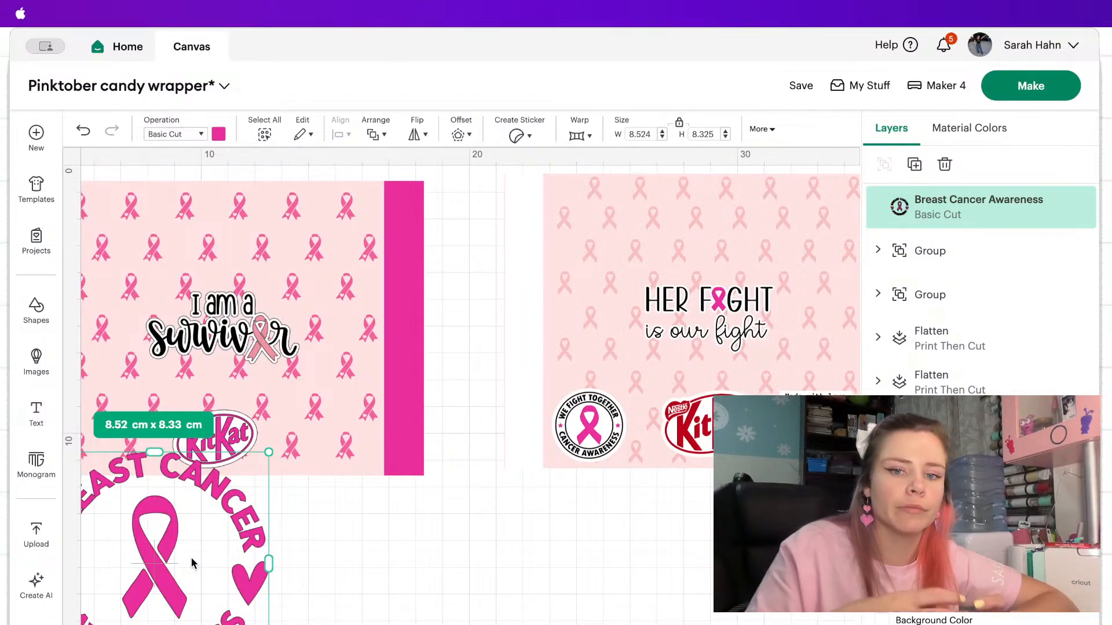
{"action": "scroll", "coordinate": [191, 558], "scroll_direction": "down", "scroll_amount": 3}
{"action": "scroll", "coordinate": [211, 602], "scroll_direction": "left", "scroll_amount": 5}
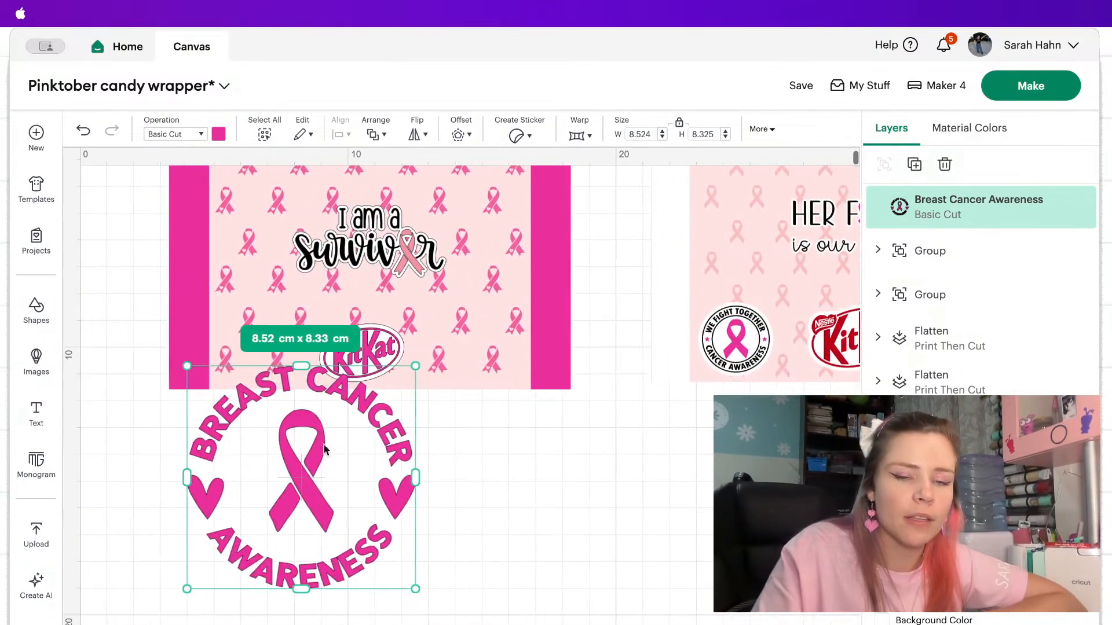
{"action": "left_click_drag", "start_coordinate": [398, 366], "coordinate": [370, 478]}
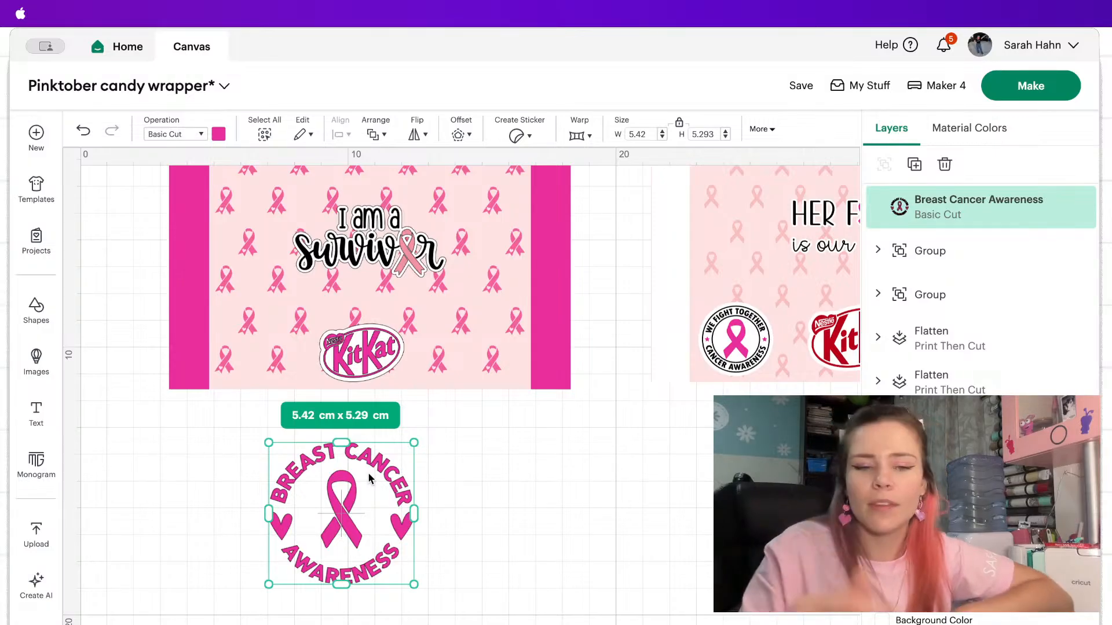
Duplicate the round Breast Cancer Awareness image and hide the centre ribbon's contours in the original, keeping its lettering and hearts.
{"action": "left_click", "coordinate": [915, 167]}
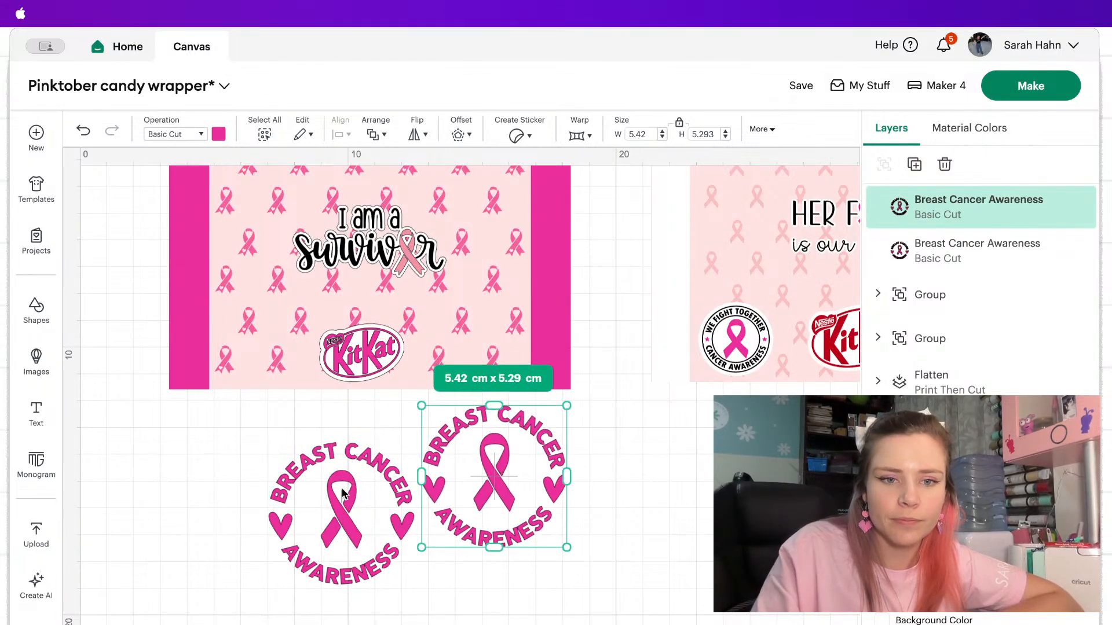
{"action": "left_click", "coordinate": [342, 494]}
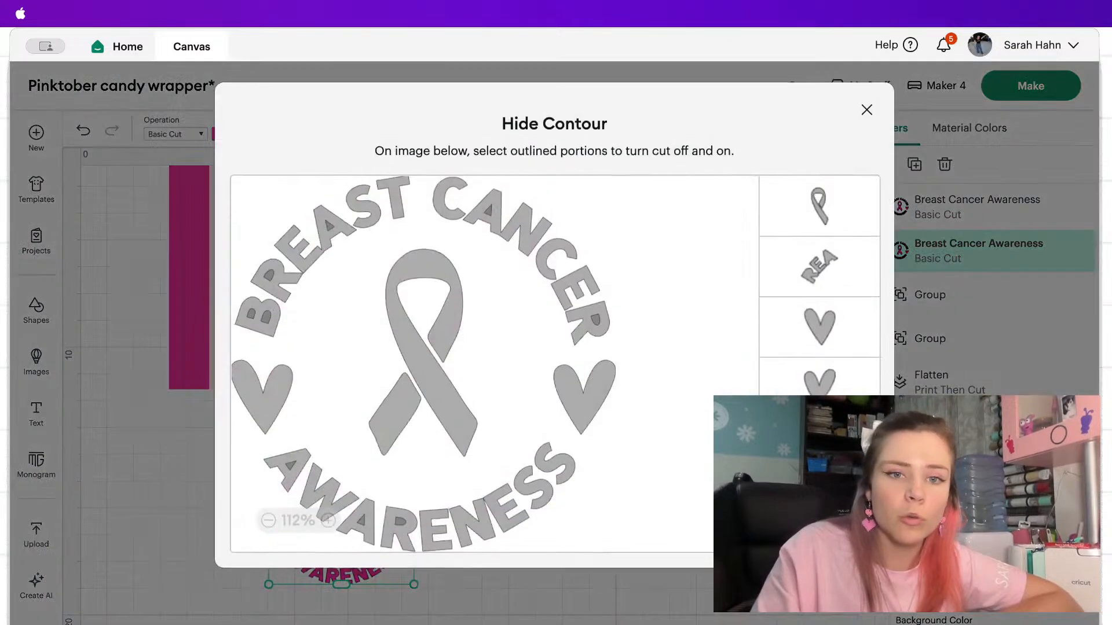
{"action": "left_click", "coordinate": [452, 326]}
{"action": "left_click", "coordinate": [387, 420]}
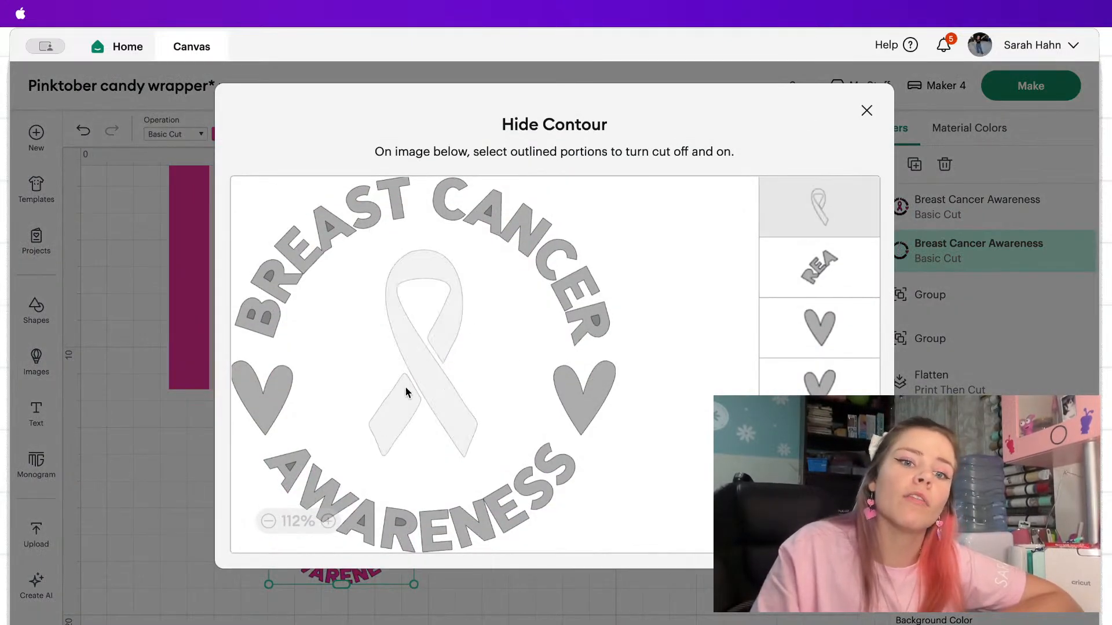
{"action": "left_click", "coordinate": [866, 110]}
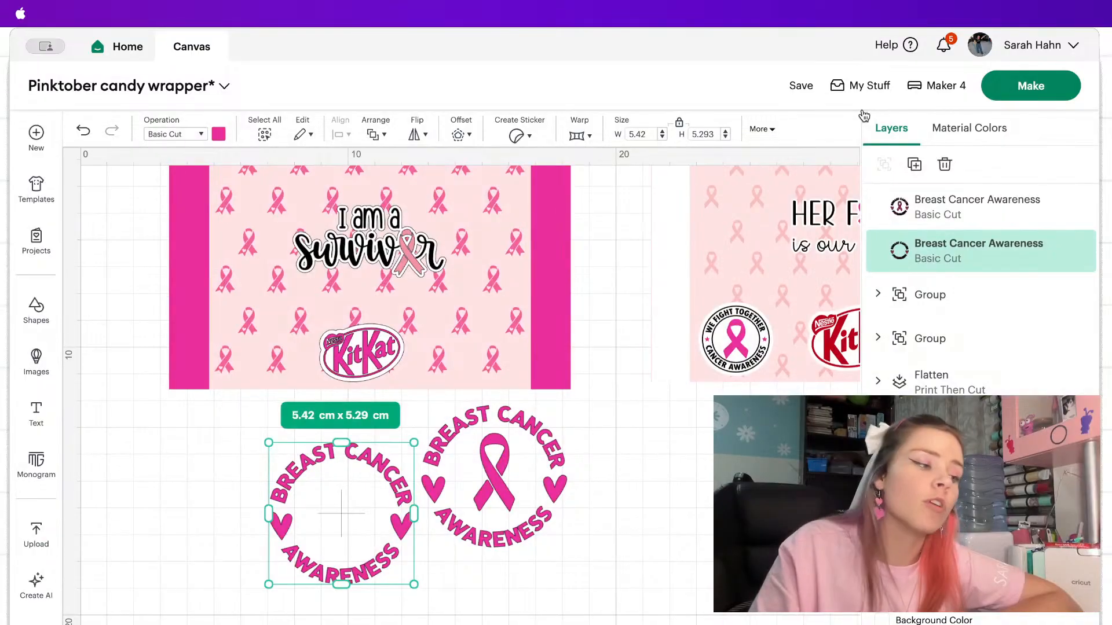
Hide the lettering and heart contours in the duplicate Breast Cancer Awareness image, keeping only both parts of the ribbon.
{"action": "left_click", "coordinate": [501, 439]}
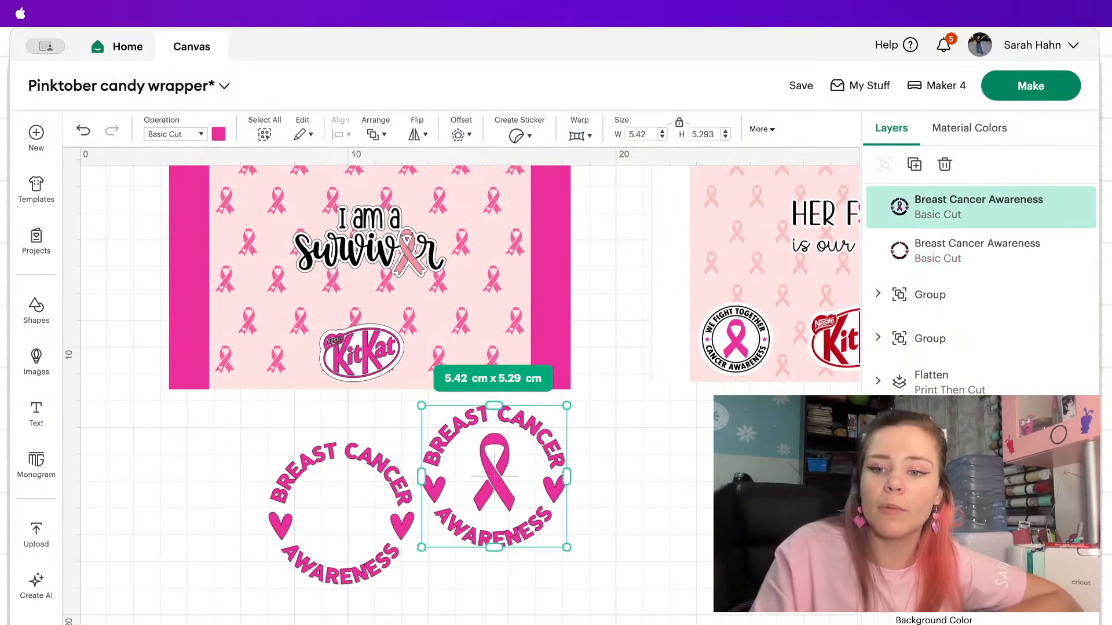
{"action": "left_click", "coordinate": [1073, 623]}
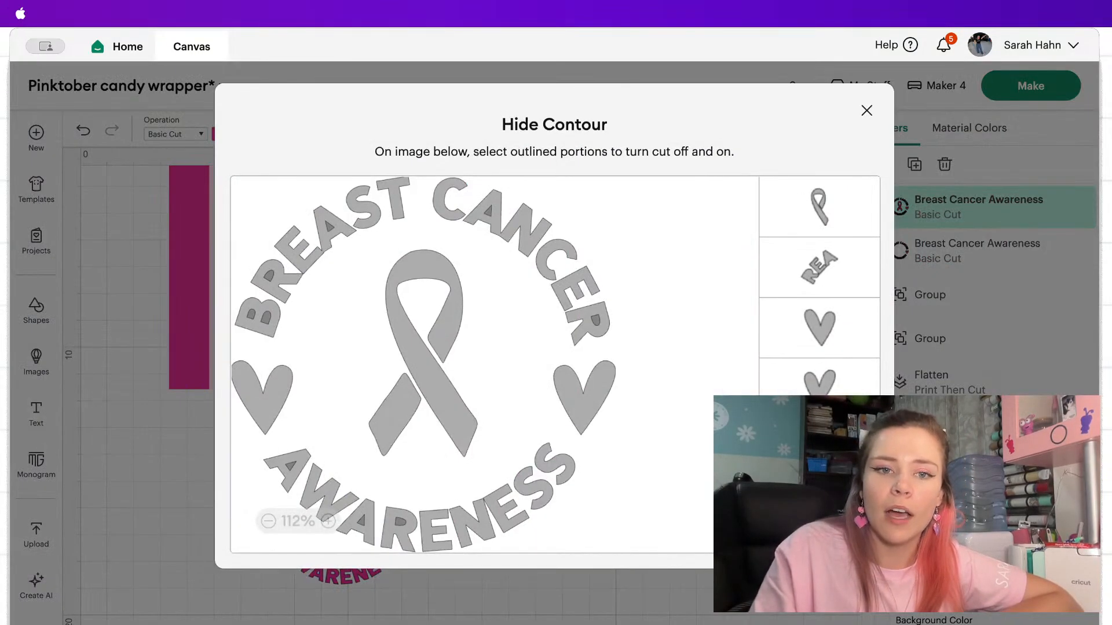
{"action": "left_click", "coordinate": [418, 316]}
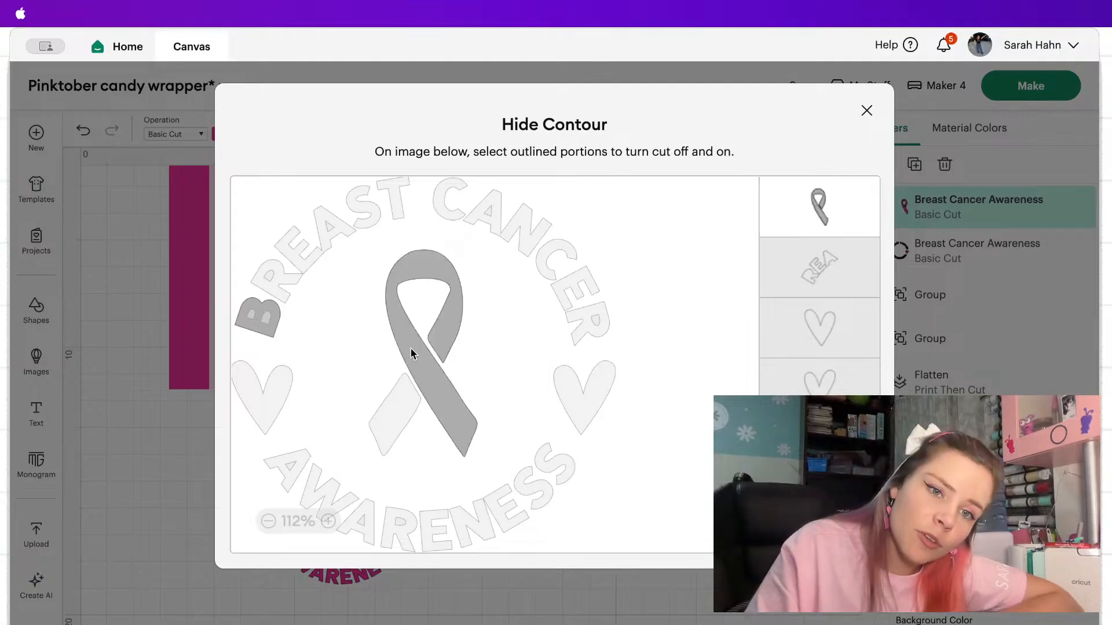
{"action": "left_click", "coordinate": [399, 409]}
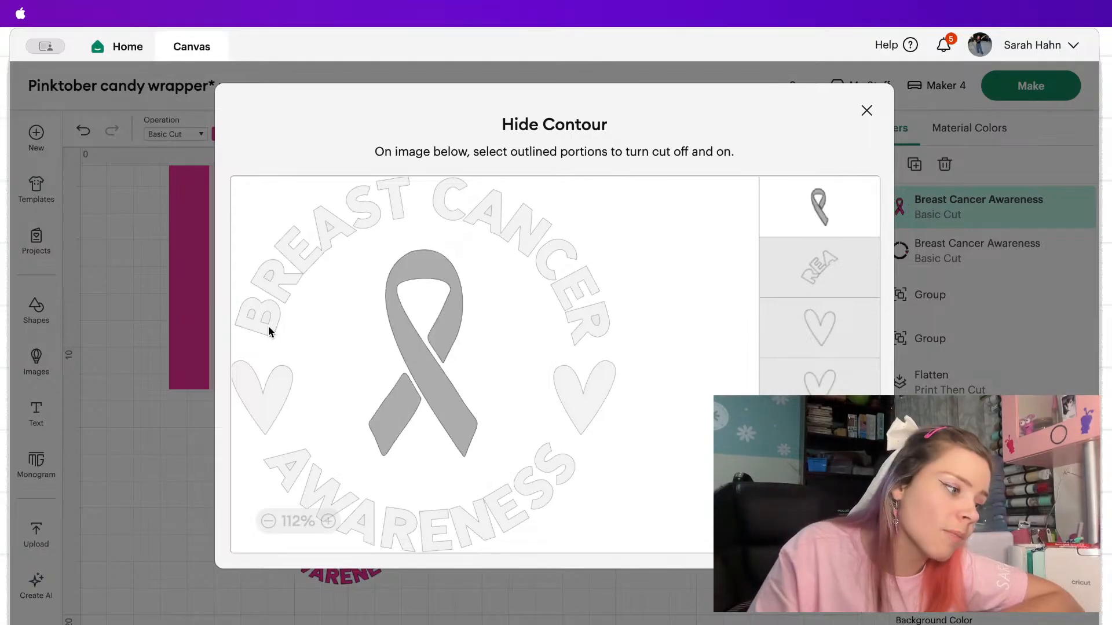
{"action": "left_click", "coordinate": [867, 112]}
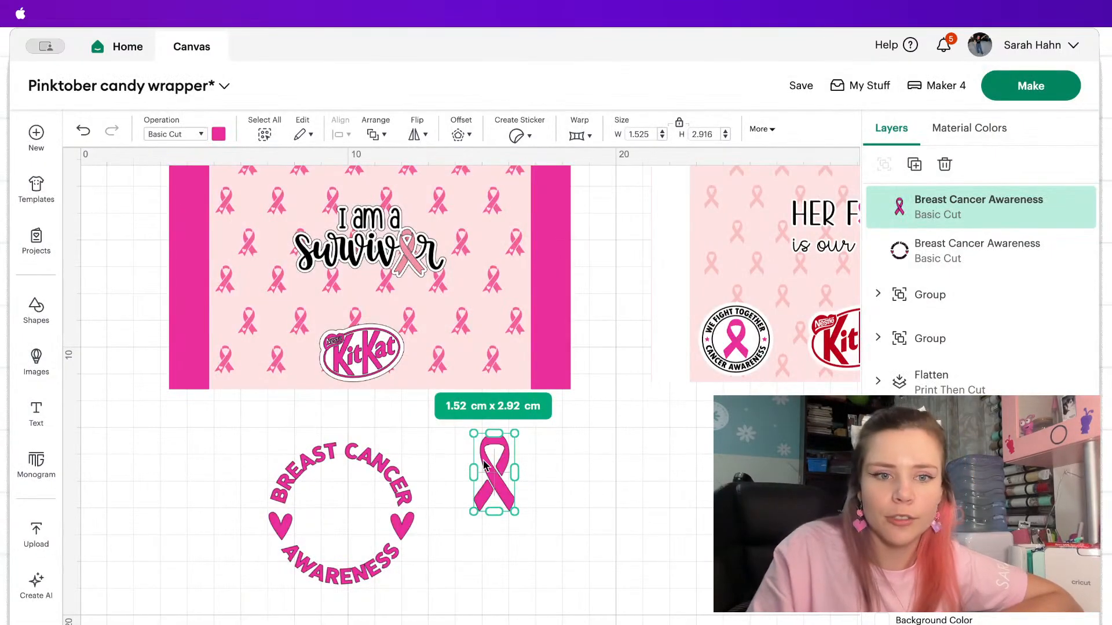
Place the separated ribbon inside the ring of lettering and recolour it light pink.
{"action": "left_click_drag", "start_coordinate": [485, 464], "coordinate": [330, 501]}
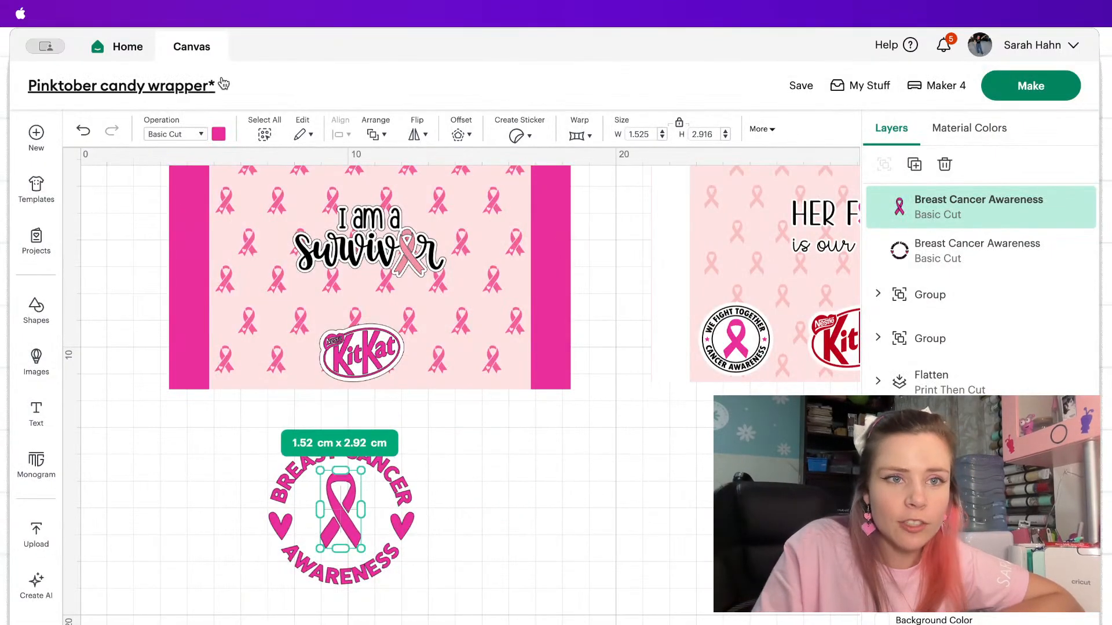
{"action": "left_click", "coordinate": [218, 134]}
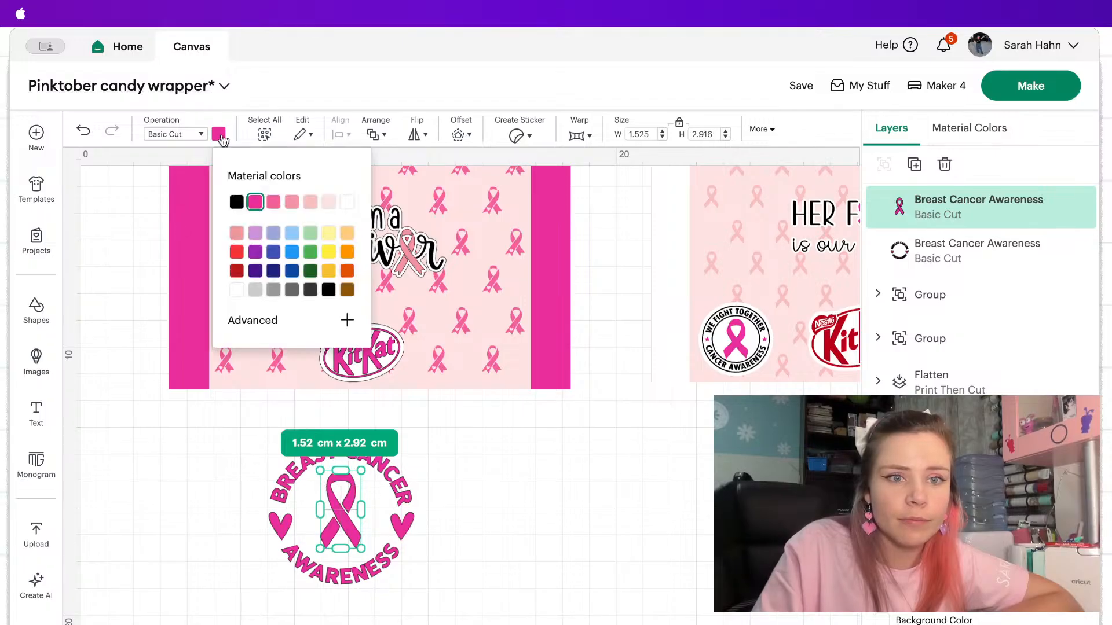
{"action": "left_click", "coordinate": [313, 206]}
{"action": "left_click", "coordinate": [471, 521]}
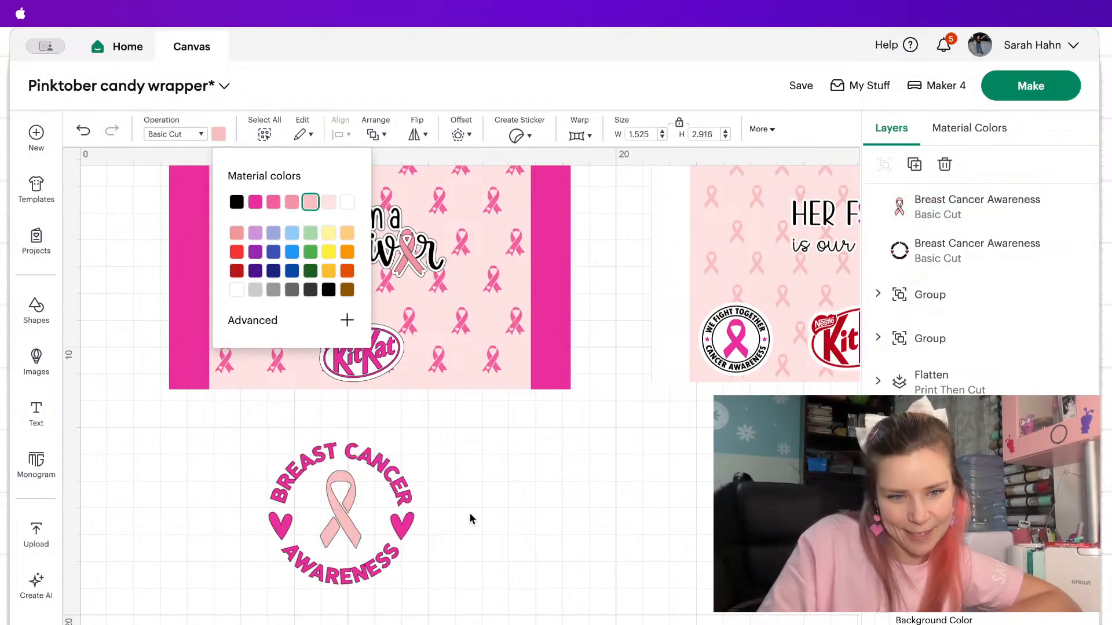
Centre the light pink ribbon within the ring of lettering and group the two pieces.
{"action": "left_click_drag", "start_coordinate": [255, 443], "coordinate": [256, 443]}
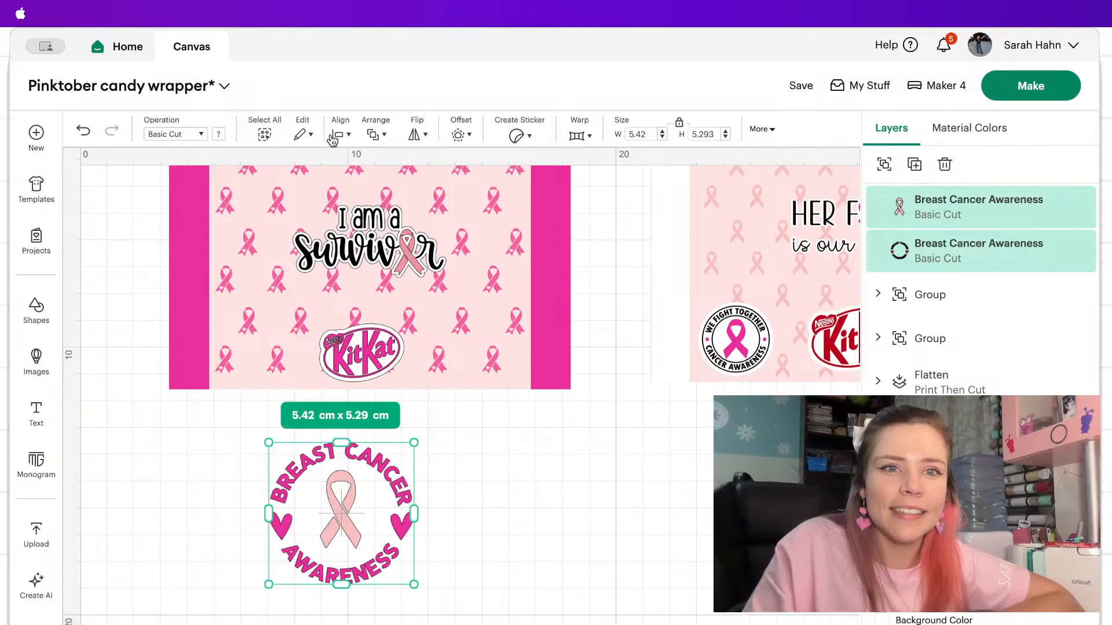
{"action": "left_click", "coordinate": [341, 135]}
{"action": "left_click", "coordinate": [402, 346]}
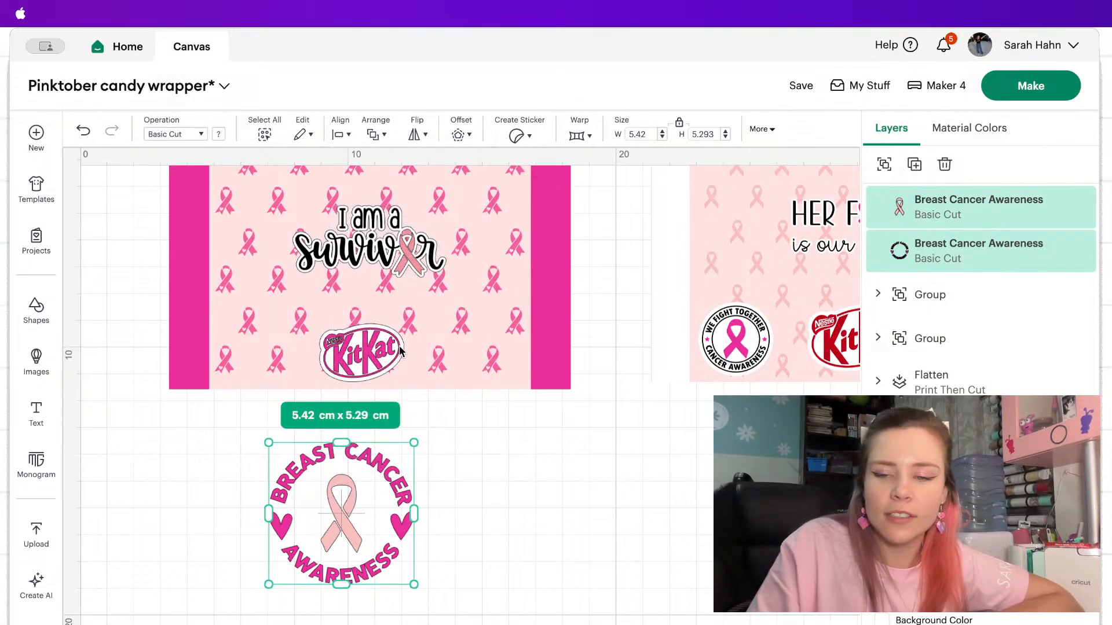
{"action": "left_click", "coordinate": [895, 169]}
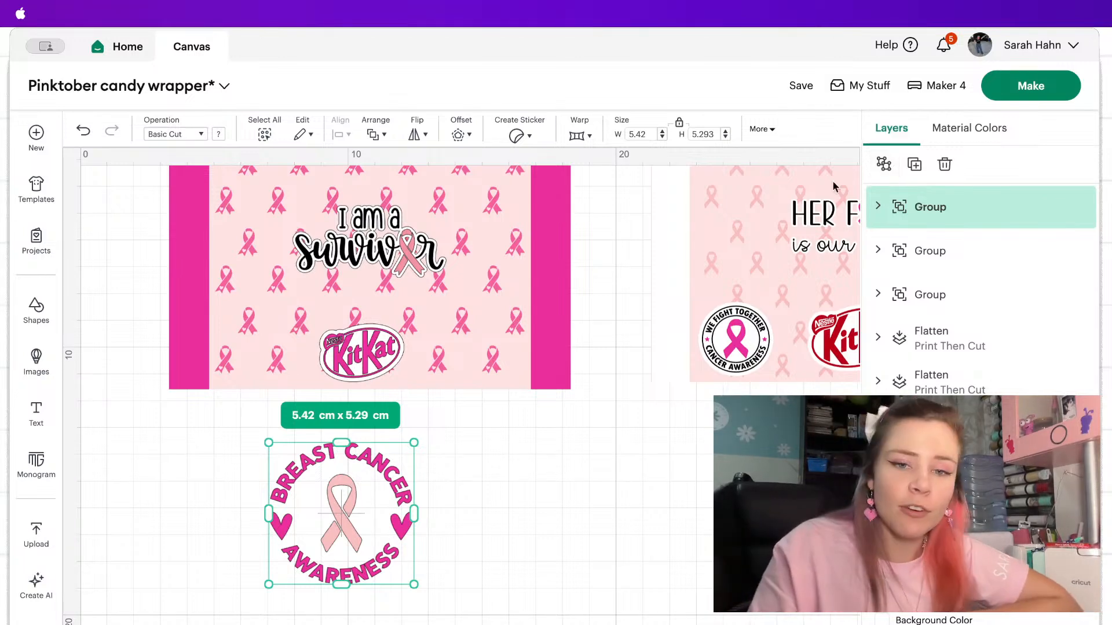
Add a circle shape to the canvas and place it beside the awareness badge below the wrapper.
{"action": "left_click", "coordinate": [459, 135]}
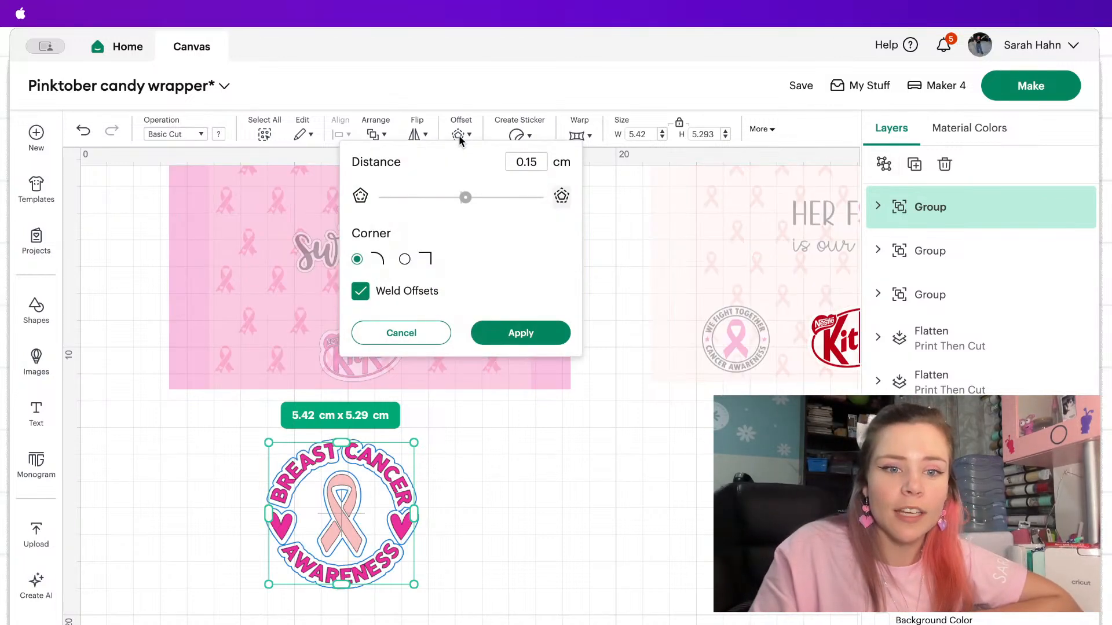
{"action": "left_click", "coordinate": [418, 331]}
{"action": "left_click", "coordinate": [36, 310]}
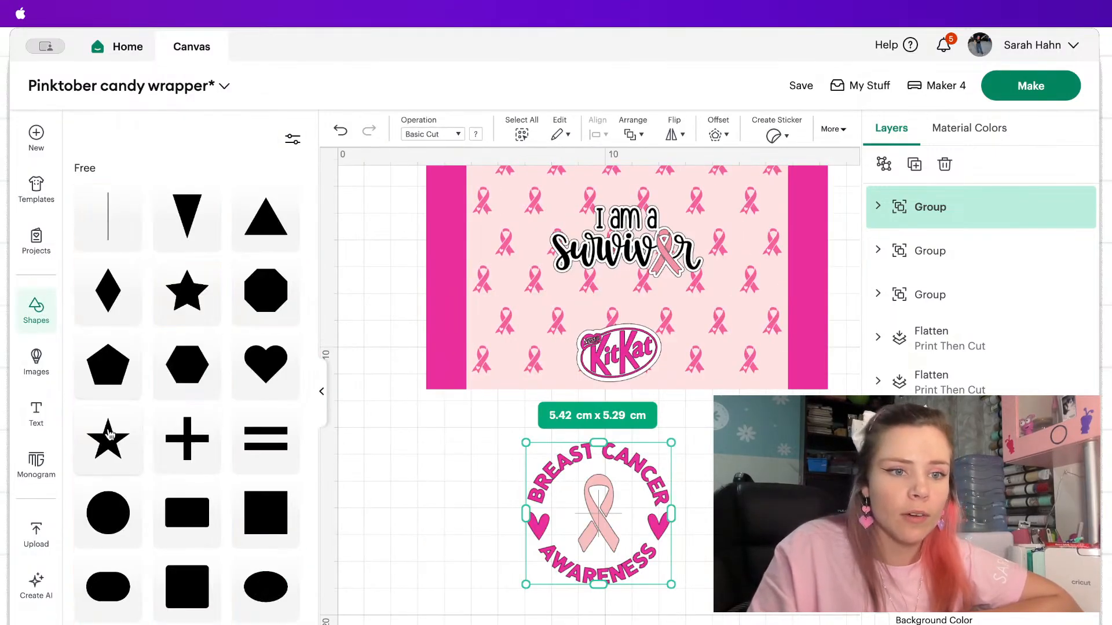
{"action": "scroll", "coordinate": [215, 509], "scroll_direction": "down", "scroll_amount": 2}
{"action": "left_click", "coordinate": [126, 477]}
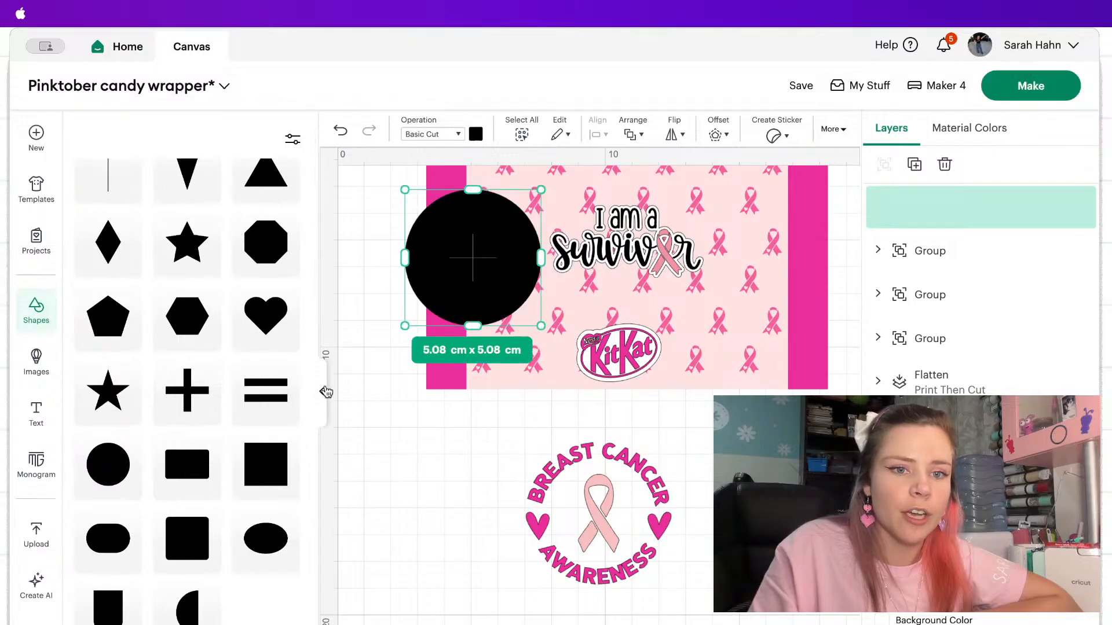
{"action": "left_click_drag", "start_coordinate": [226, 252], "coordinate": [522, 484]}
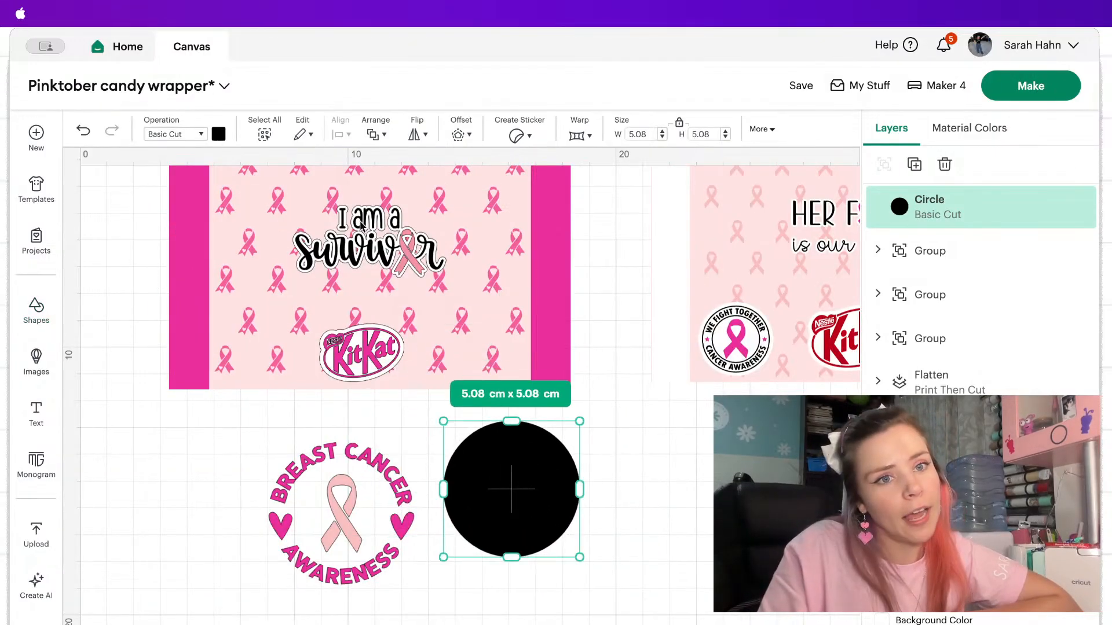
Colour the circle white and send it to the back.
{"action": "left_click", "coordinate": [218, 134]}
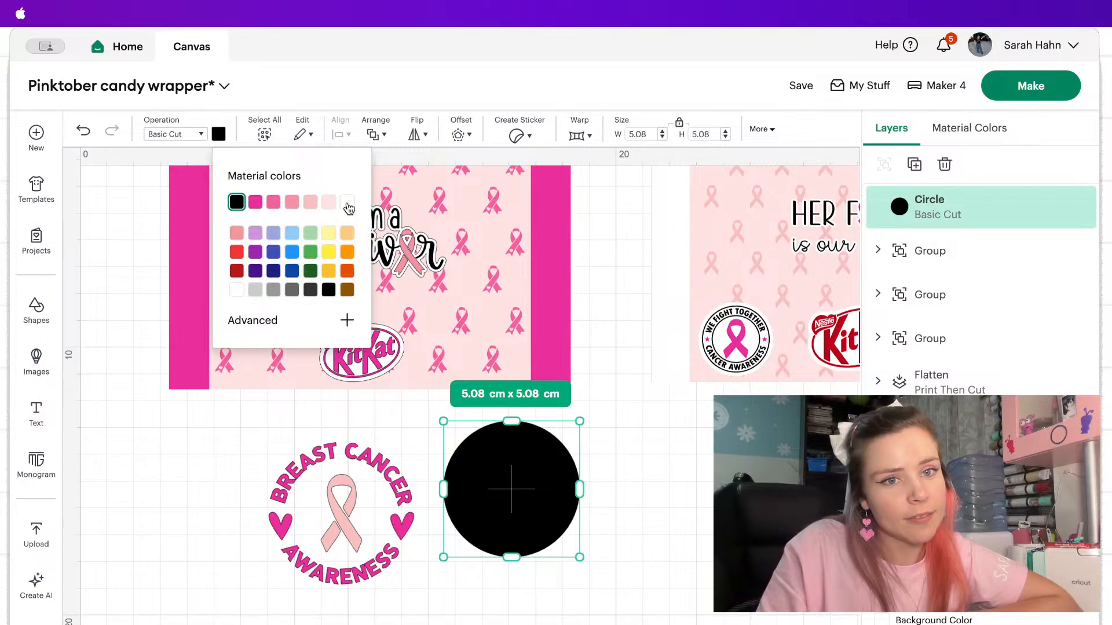
{"action": "left_click", "coordinate": [347, 202]}
{"action": "right_click", "coordinate": [501, 502]}
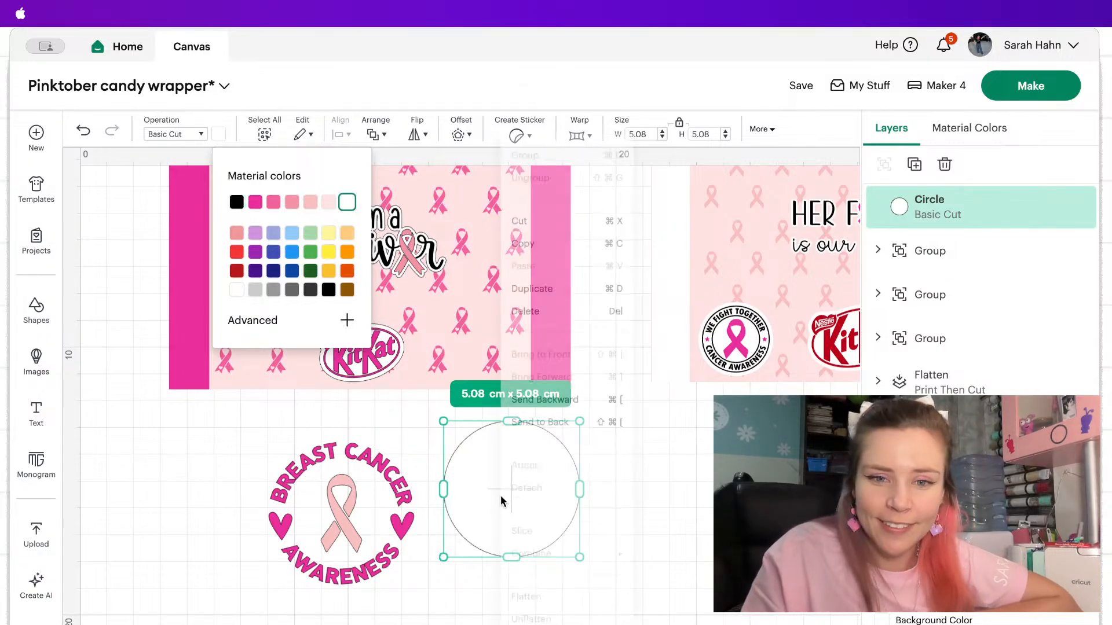
{"action": "left_click", "coordinate": [573, 395]}
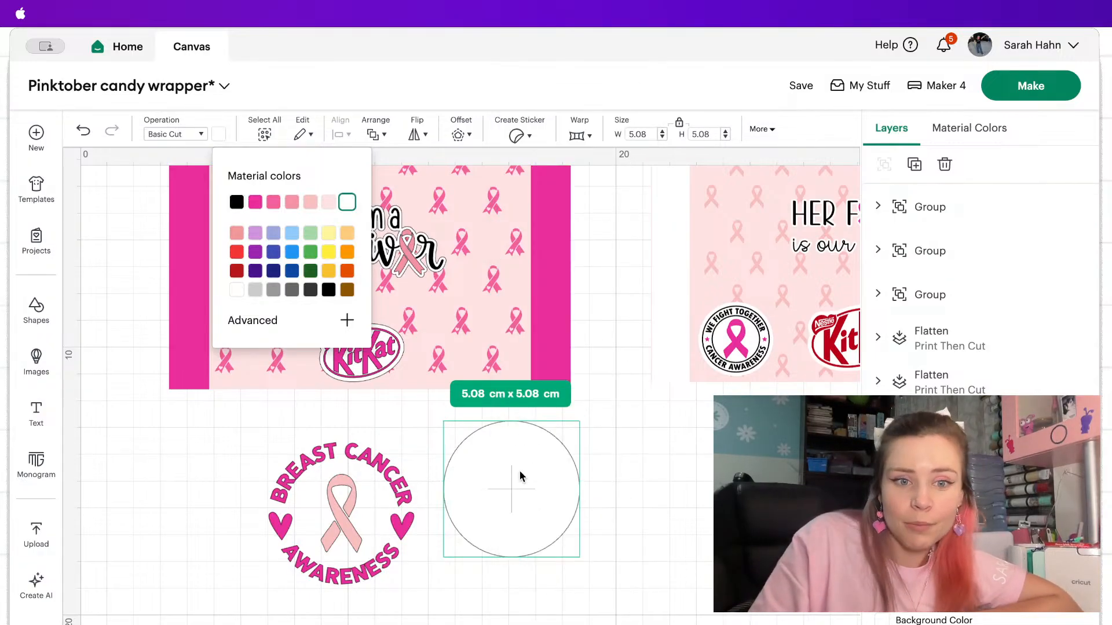
Place the white circle behind the awareness badge, enlarge it to about 6.01 x 6.01 cm and centre the two on each other.
{"action": "left_click_drag", "start_coordinate": [520, 476], "coordinate": [336, 478]}
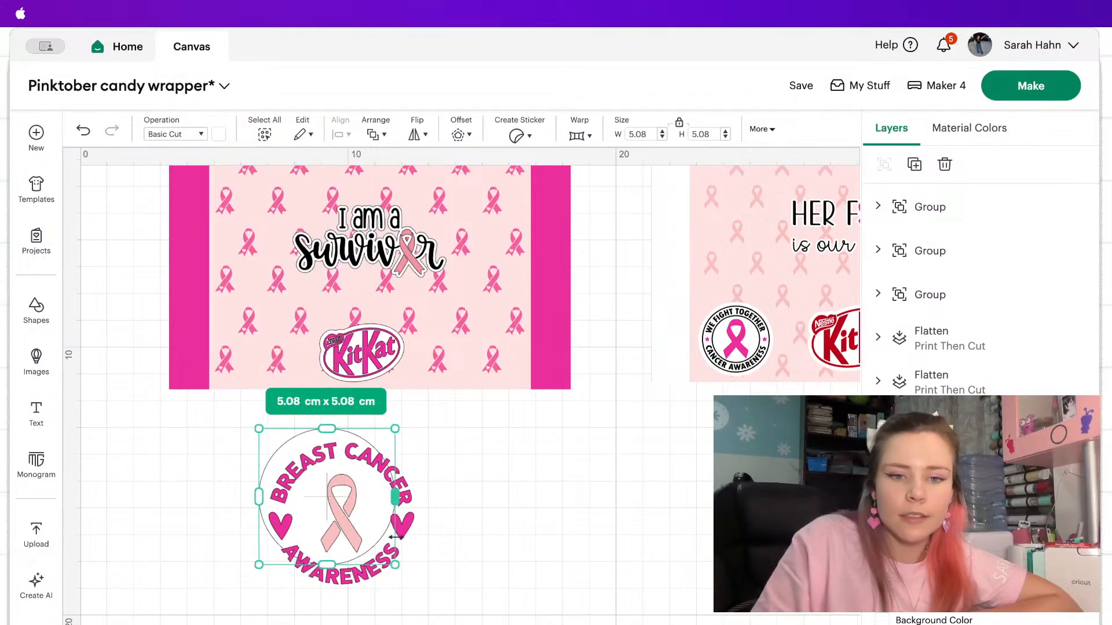
{"action": "left_click_drag", "start_coordinate": [395, 565], "coordinate": [407, 592]}
{"action": "left_click_drag", "start_coordinate": [483, 590], "coordinate": [351, 460]}
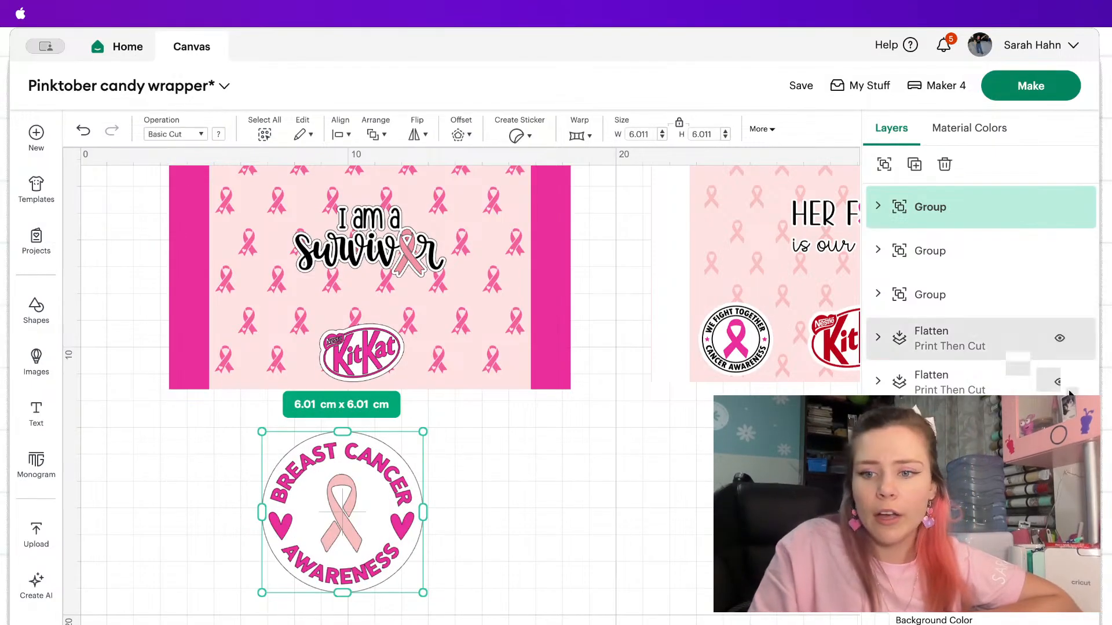
{"action": "left_click", "coordinate": [336, 134]}
{"action": "left_click", "coordinate": [411, 347]}
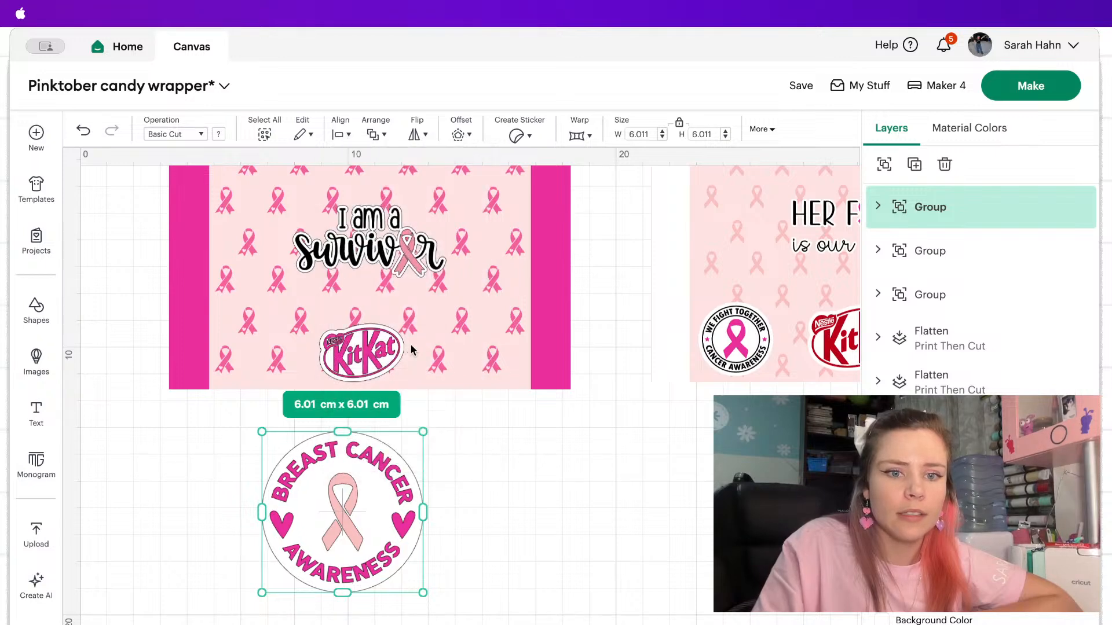
{"action": "left_click", "coordinate": [488, 482]}
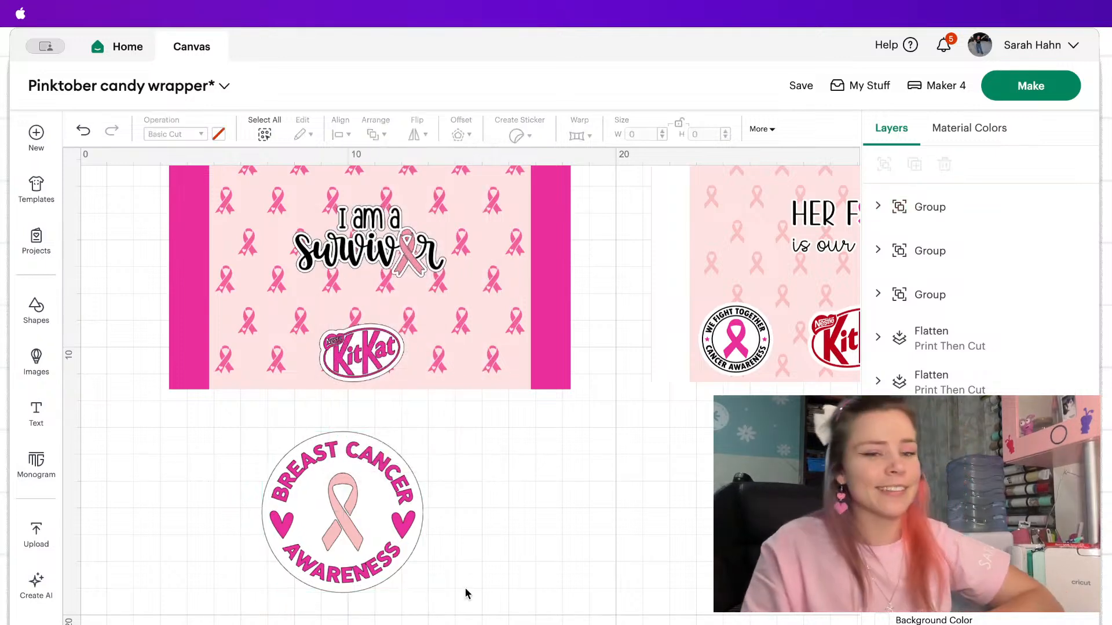
Shrink the badge and its white circle together to about 3.87 x 3.87 cm and position them just below the wrapper.
{"action": "left_click_drag", "start_coordinate": [466, 591], "coordinate": [221, 445]}
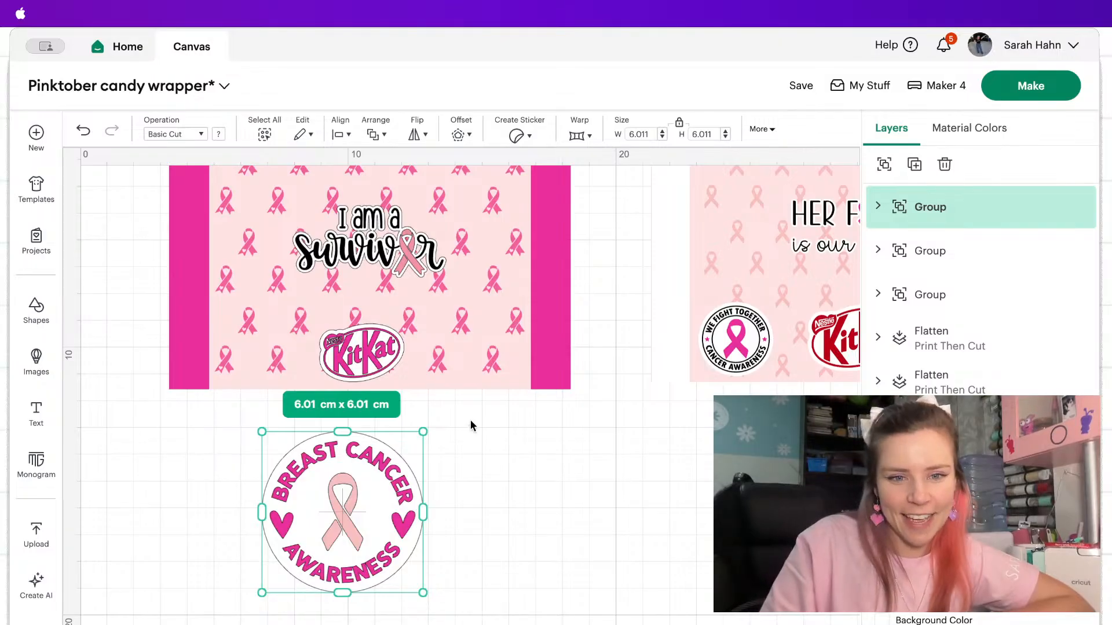
{"action": "left_click_drag", "start_coordinate": [423, 429], "coordinate": [357, 485]}
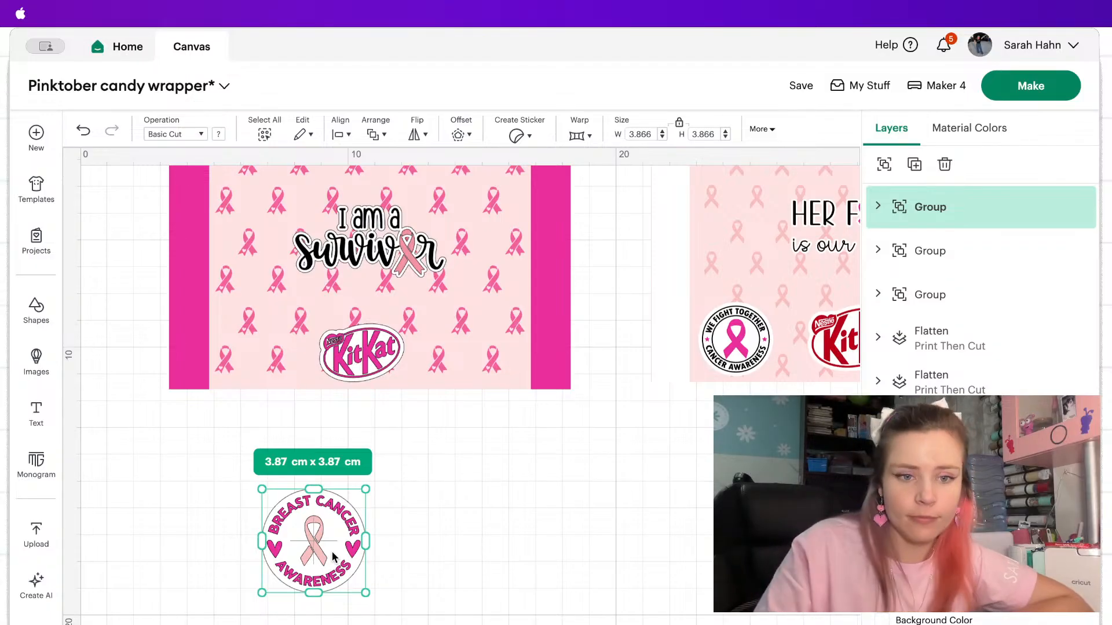
{"action": "left_click_drag", "start_coordinate": [332, 551], "coordinate": [290, 392]}
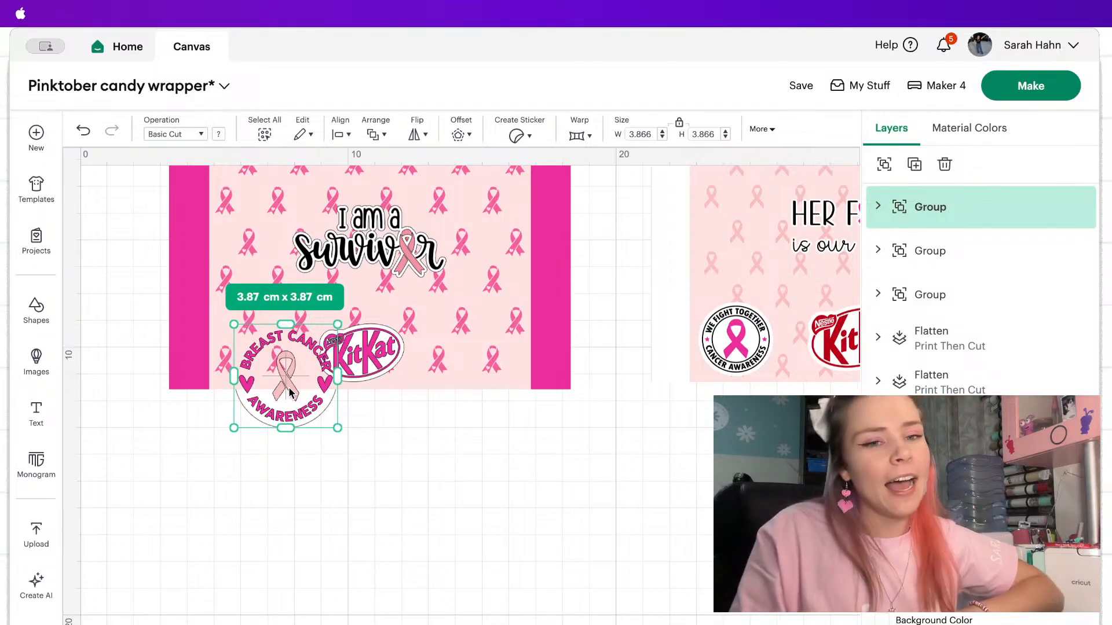
{"action": "left_click_drag", "start_coordinate": [295, 413], "coordinate": [301, 499]}
{"action": "right_click", "coordinate": [301, 499]}
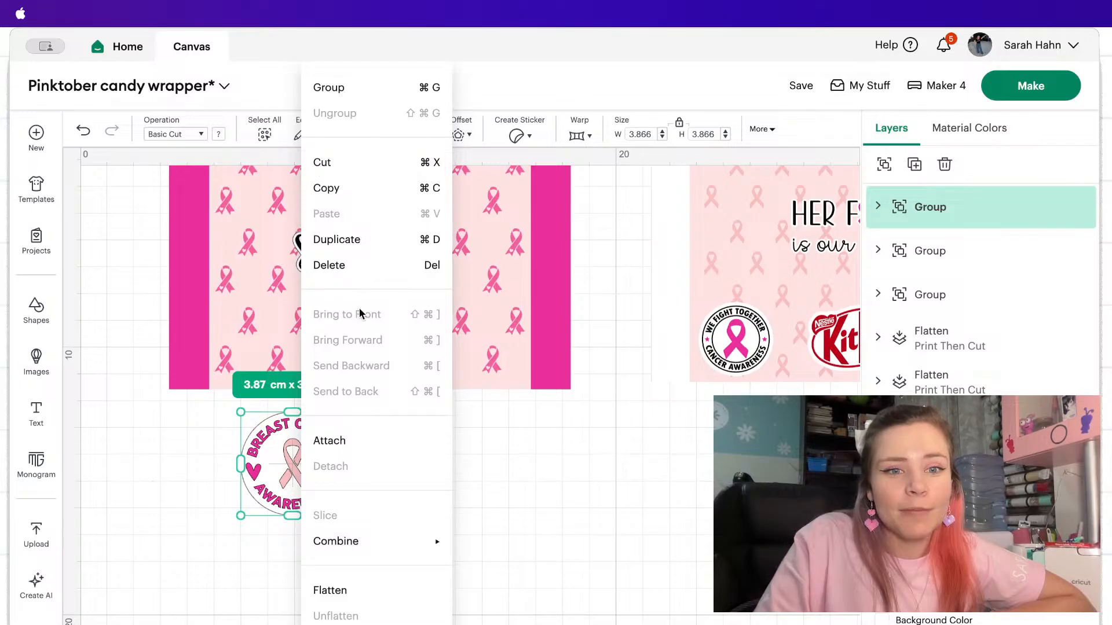
{"action": "left_click", "coordinate": [544, 454]}
{"action": "left_click_drag", "start_coordinate": [382, 542], "coordinate": [241, 435]}
{"action": "right_click", "coordinate": [287, 472]}
{"action": "left_click", "coordinate": [450, 528]}
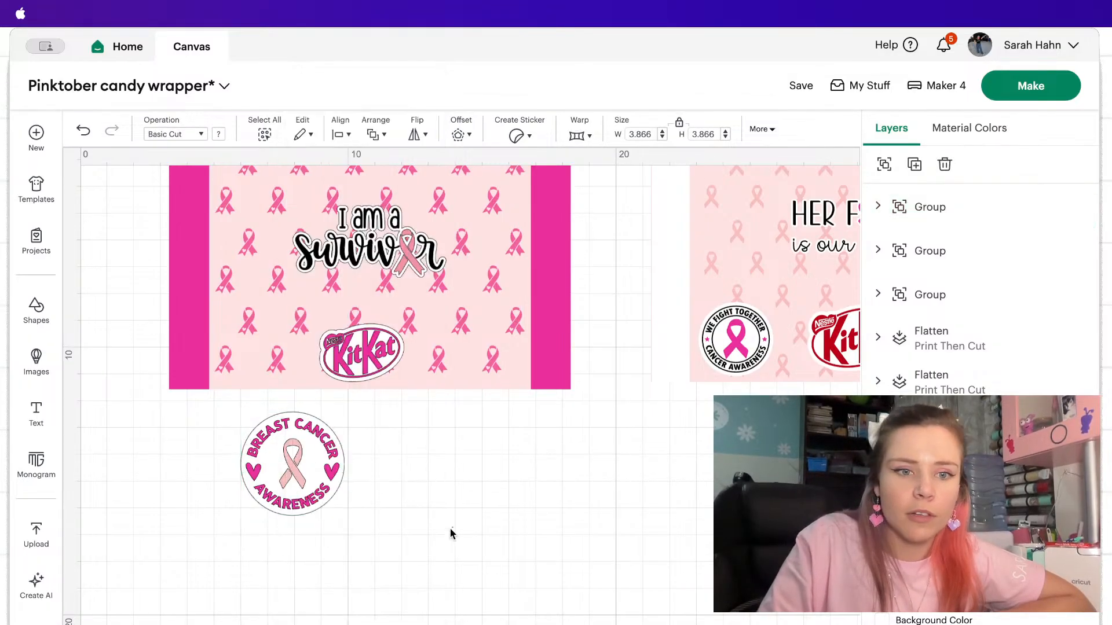
Group the badge with its white circle and fit it at about 2.71 x 2.71 cm into the wrapper's lower-left area beside the KitKat logo.
{"action": "left_click_drag", "start_coordinate": [450, 529], "coordinate": [226, 442]}
{"action": "left_click", "coordinate": [885, 165]}
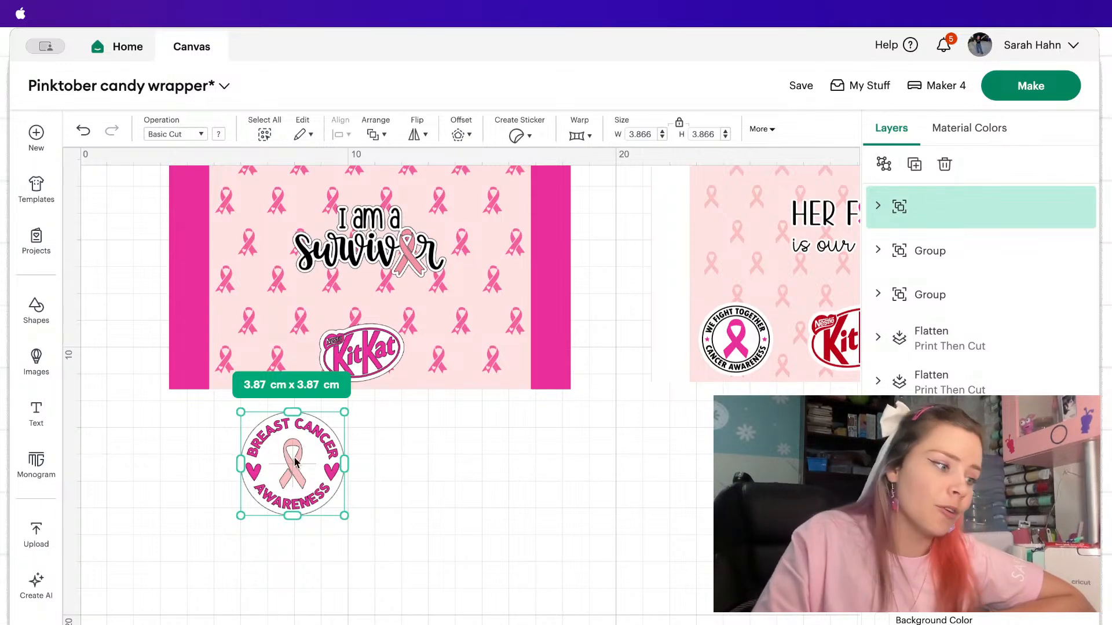
{"action": "right_click", "coordinate": [299, 476]}
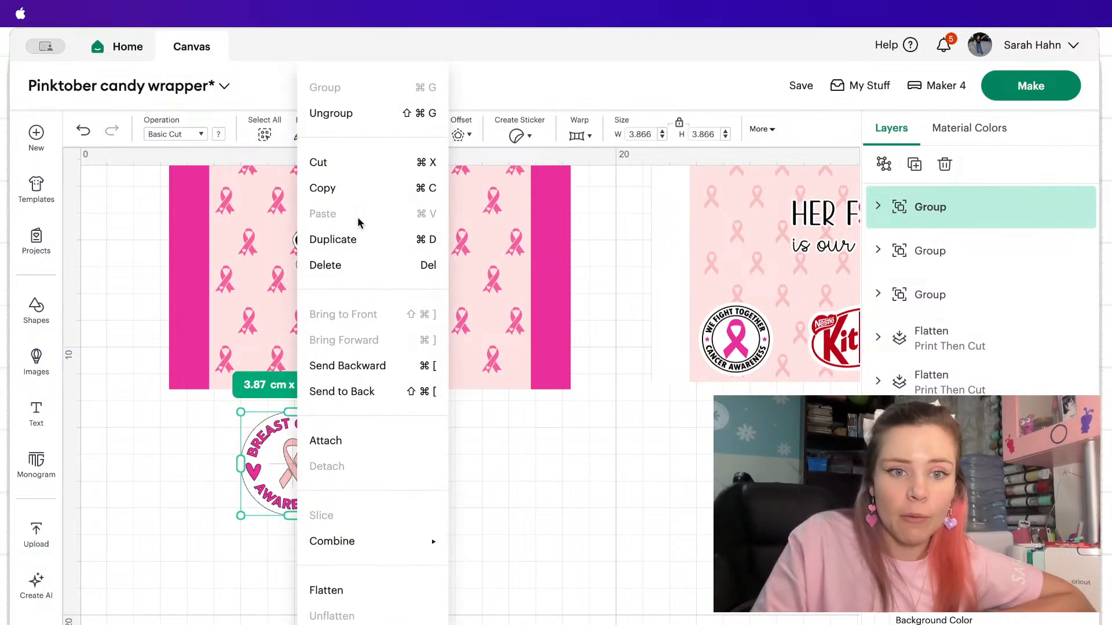
{"action": "left_click", "coordinate": [378, 377]}
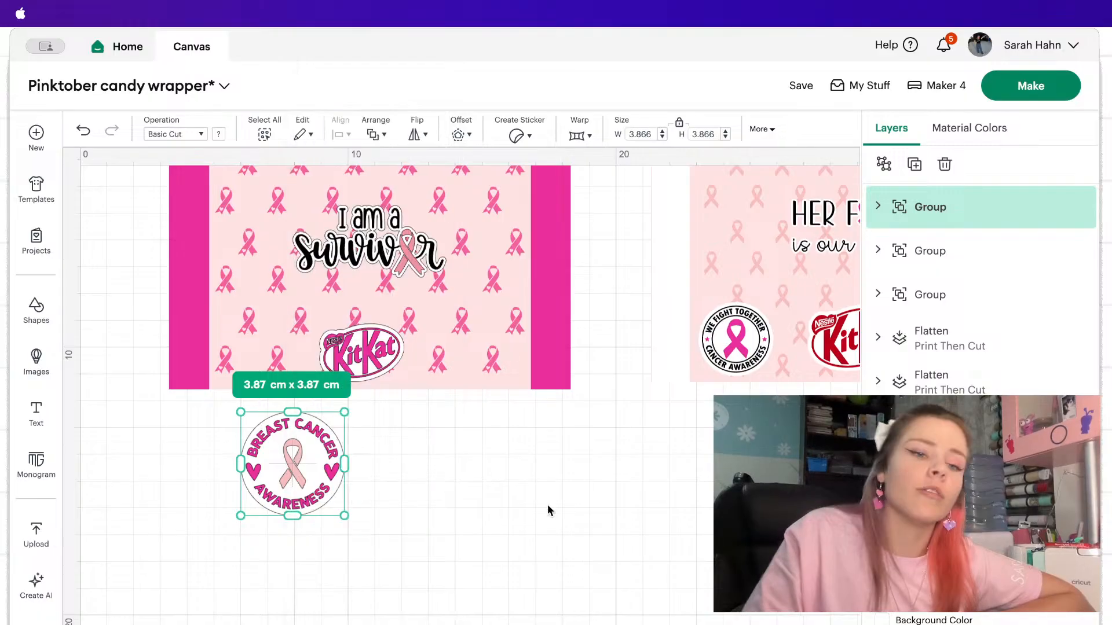
{"action": "left_click_drag", "start_coordinate": [284, 479], "coordinate": [259, 356]}
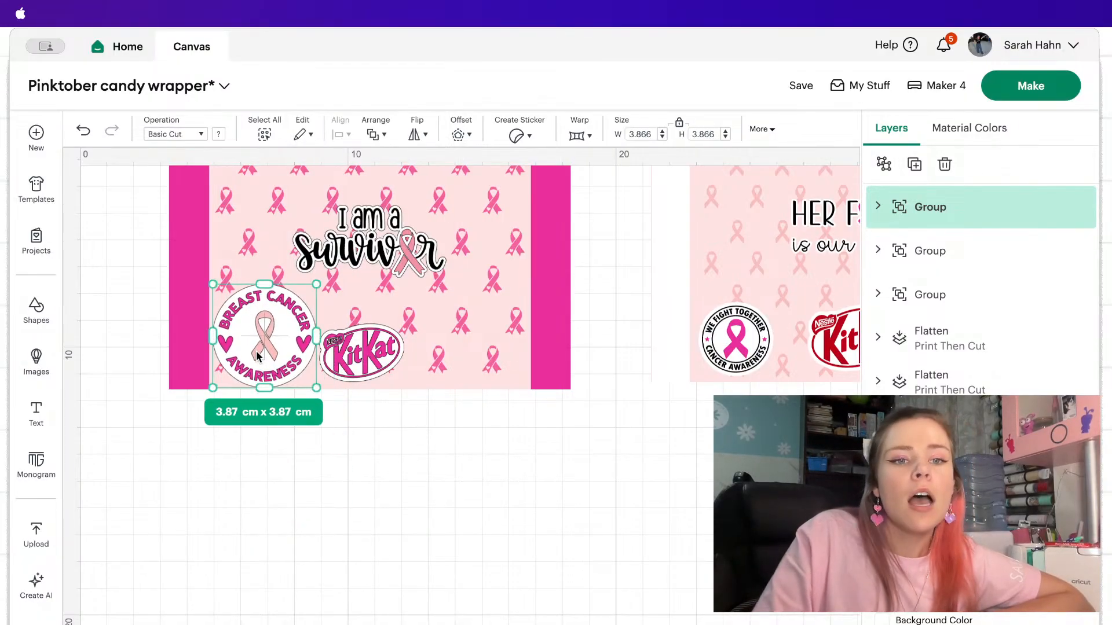
{"action": "left_click_drag", "start_coordinate": [316, 286], "coordinate": [255, 349]}
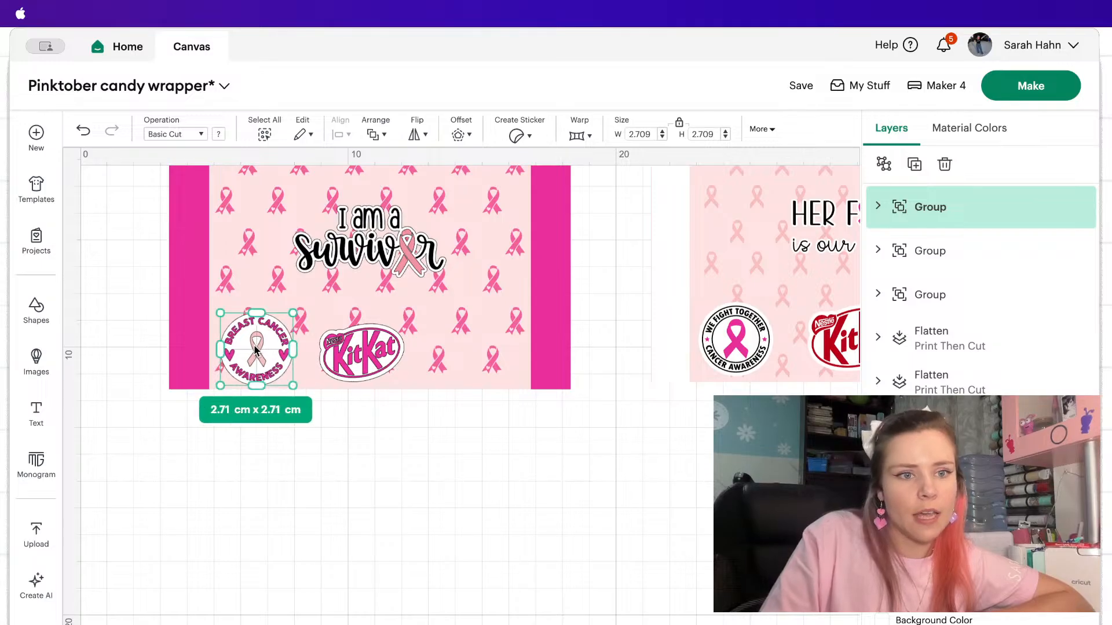
Search the image library for "bar code" and add the Made With Love barcode with the heart cutout.
{"action": "left_click", "coordinate": [35, 360]}
{"action": "left_click", "coordinate": [197, 143]}
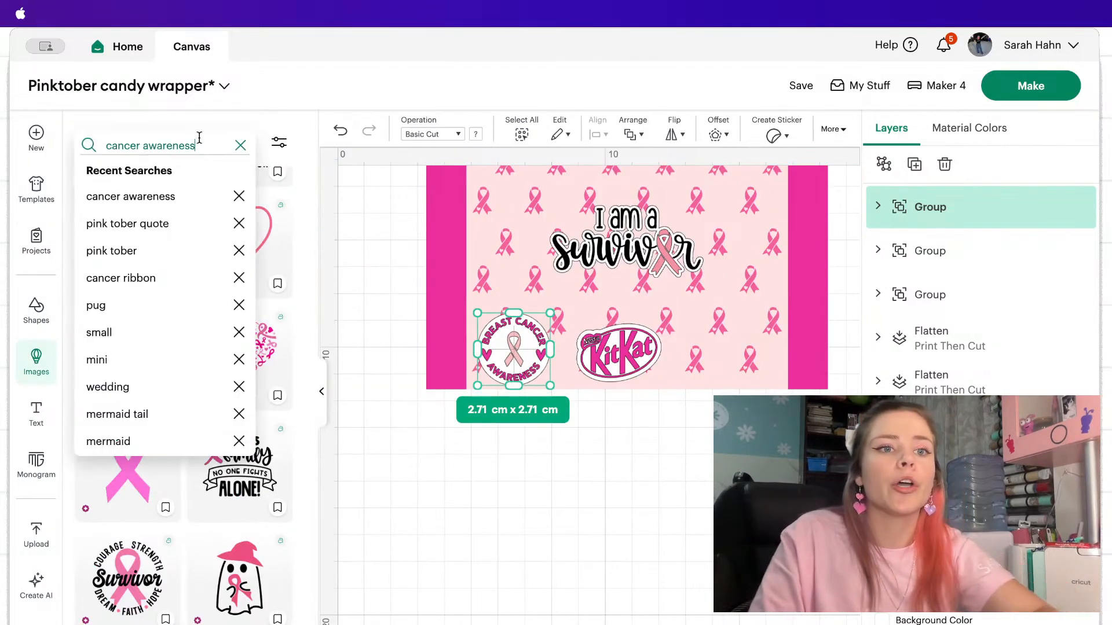
{"action": "type", "text": "bar code"}
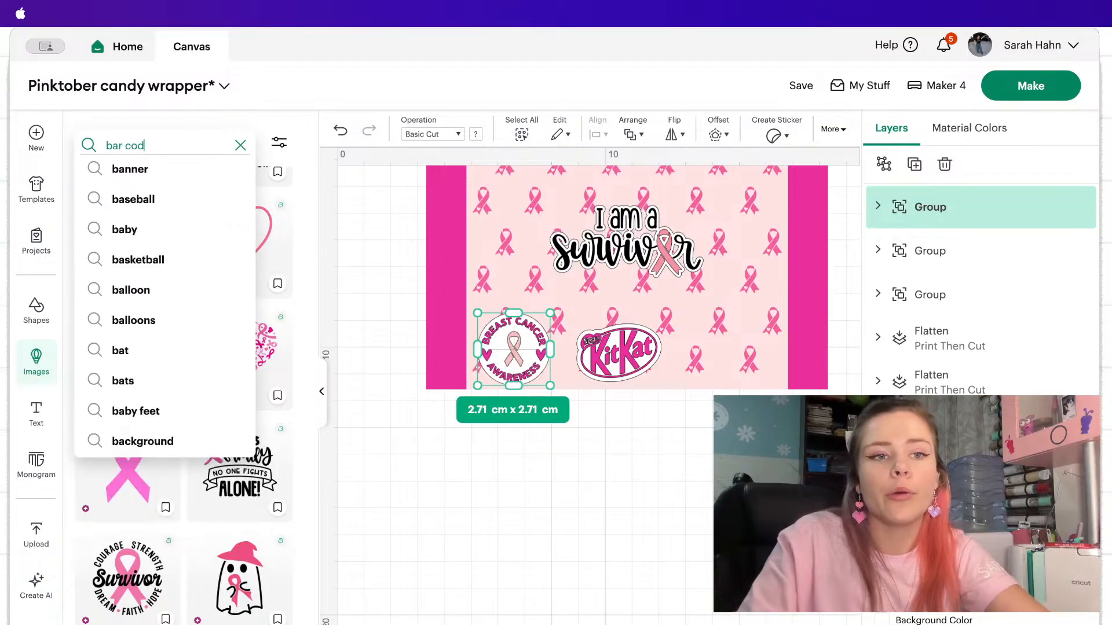
{"action": "key", "text": "Return"}
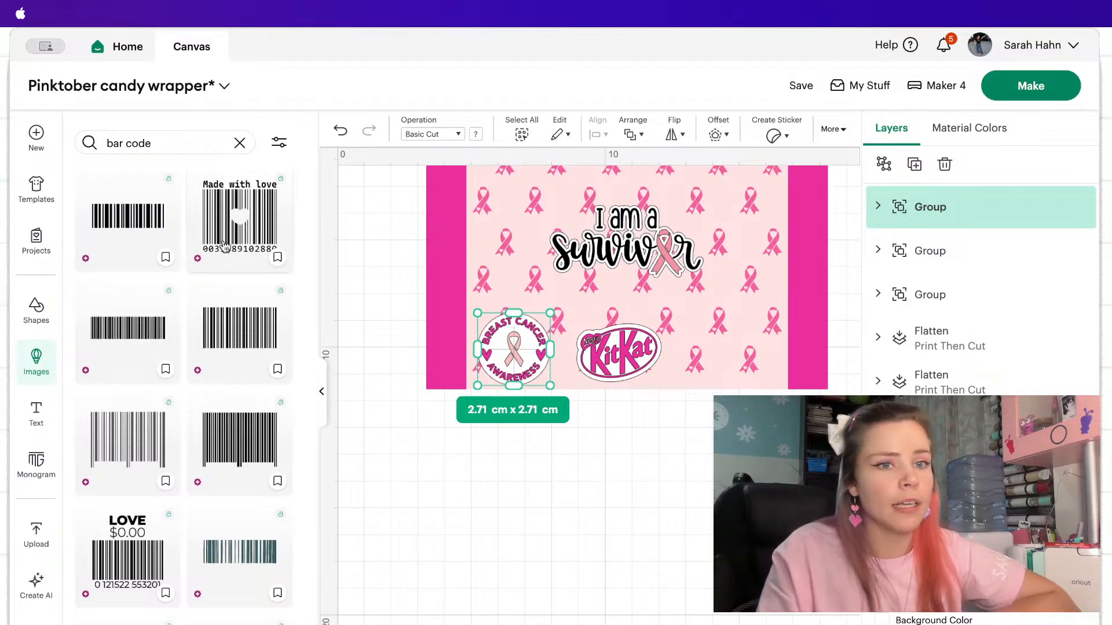
{"action": "left_click", "coordinate": [239, 218]}
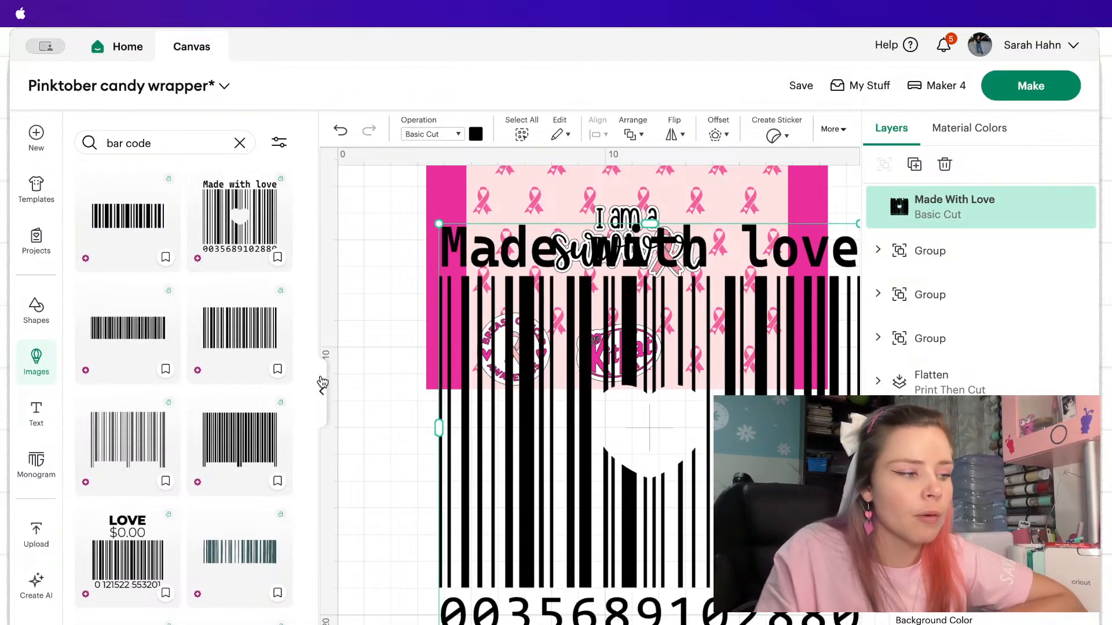
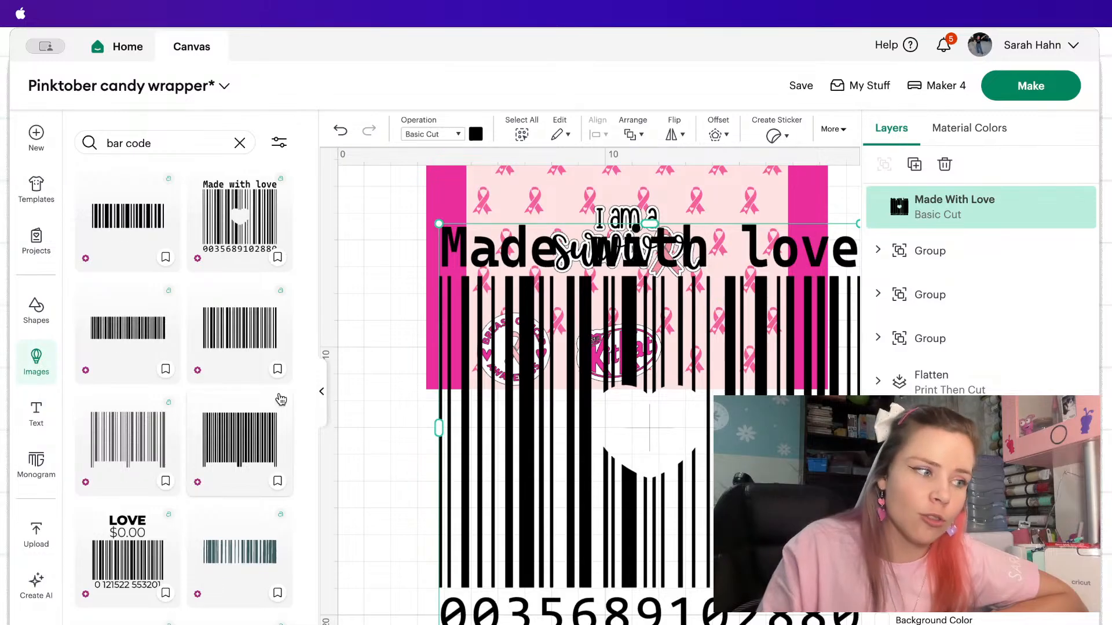
Shrink the Made With Love barcode to about 4.89 x 4.74 cm and place it just below the wrapper.
{"action": "left_click", "coordinate": [324, 387]}
{"action": "left_click_drag", "start_coordinate": [599, 218], "coordinate": [375, 446]}
{"action": "scroll", "coordinate": [377, 446], "scroll_direction": "right", "scroll_amount": 4}
{"action": "scroll", "coordinate": [377, 446], "scroll_direction": "left", "scroll_amount": 3}
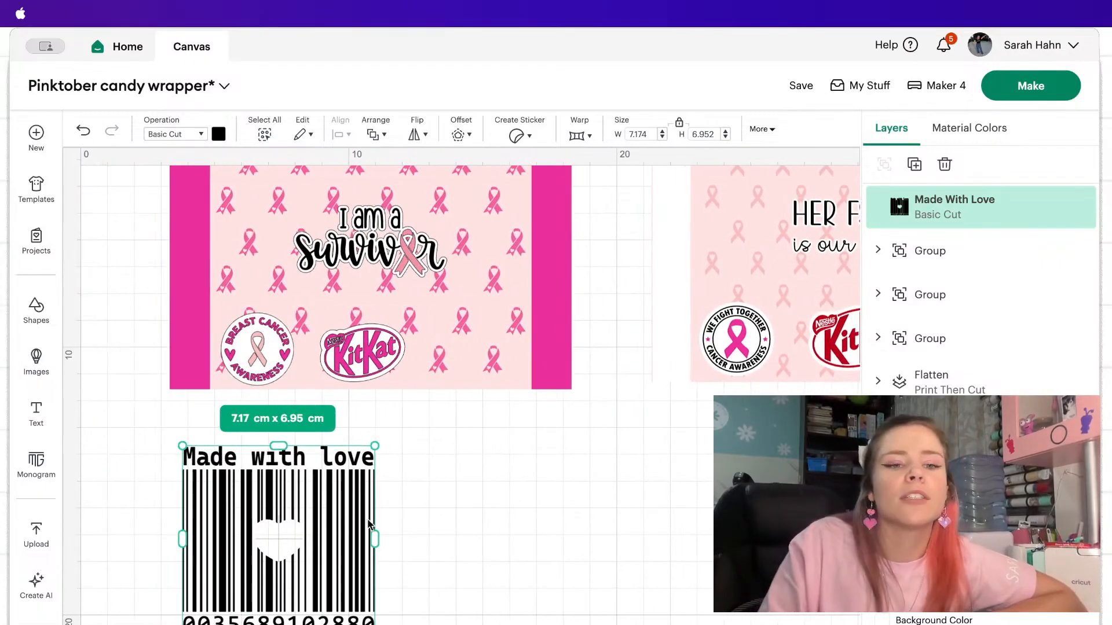
{"action": "left_click_drag", "start_coordinate": [372, 444], "coordinate": [310, 504]}
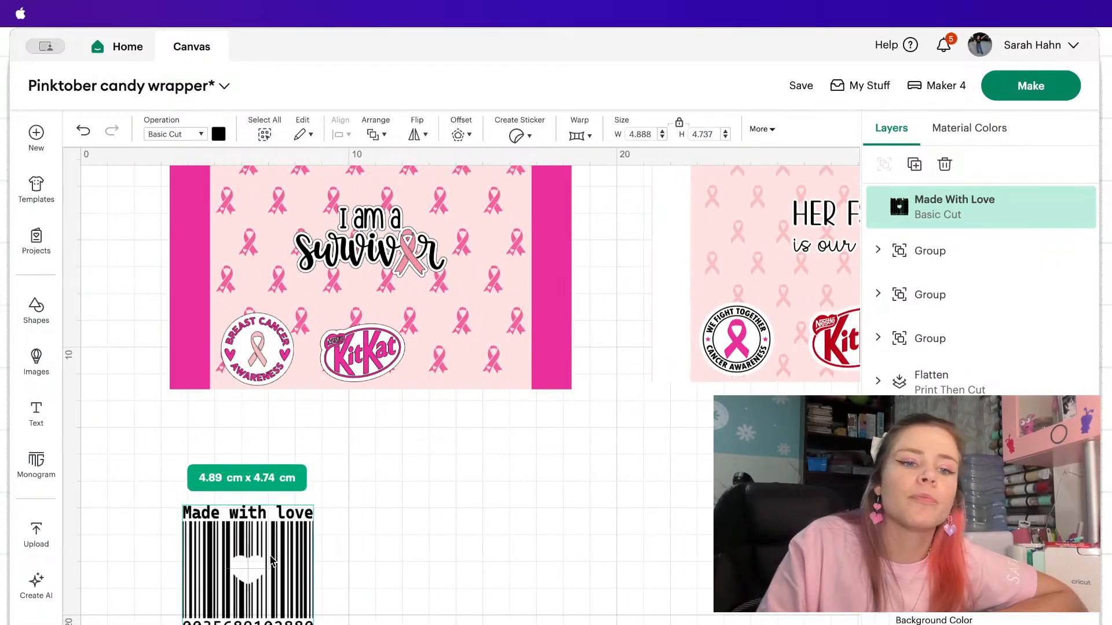
{"action": "left_click_drag", "start_coordinate": [270, 558], "coordinate": [458, 474]}
{"action": "left_click", "coordinate": [192, 471]}
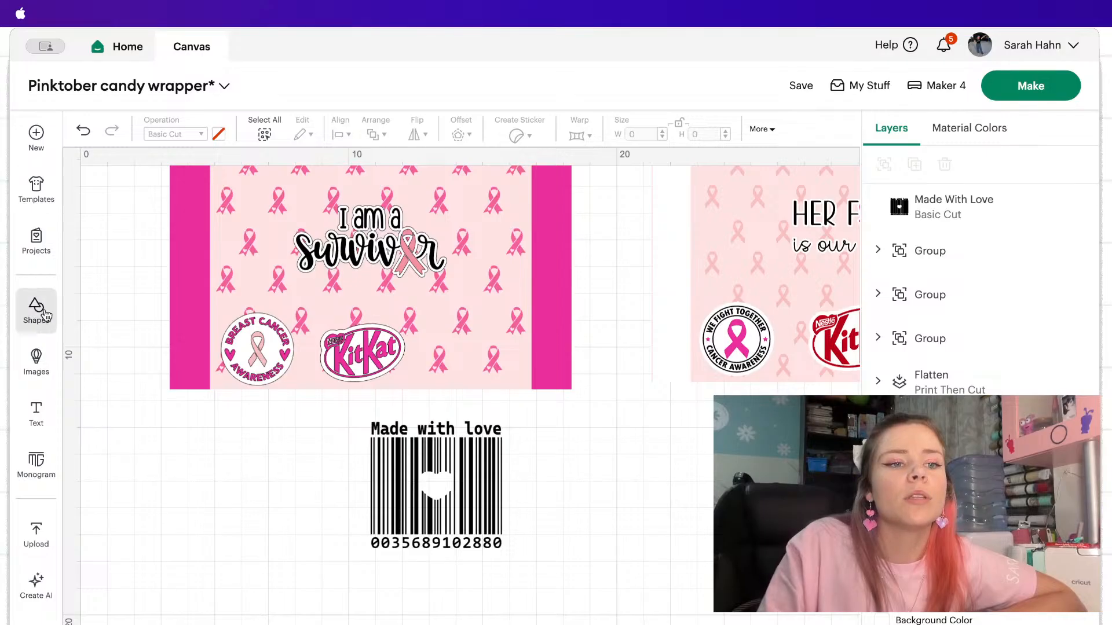
Add a 5.08 x 5.08 cm square next to the barcode below the wrapper and colour it white.
{"action": "left_click", "coordinate": [36, 310]}
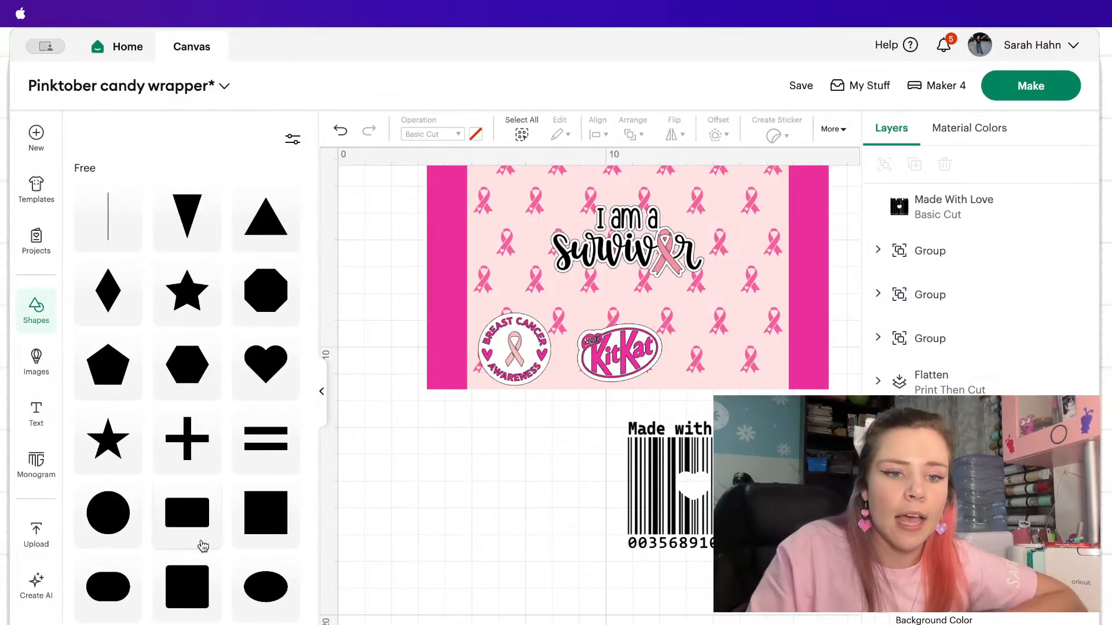
{"action": "left_click", "coordinate": [255, 523]}
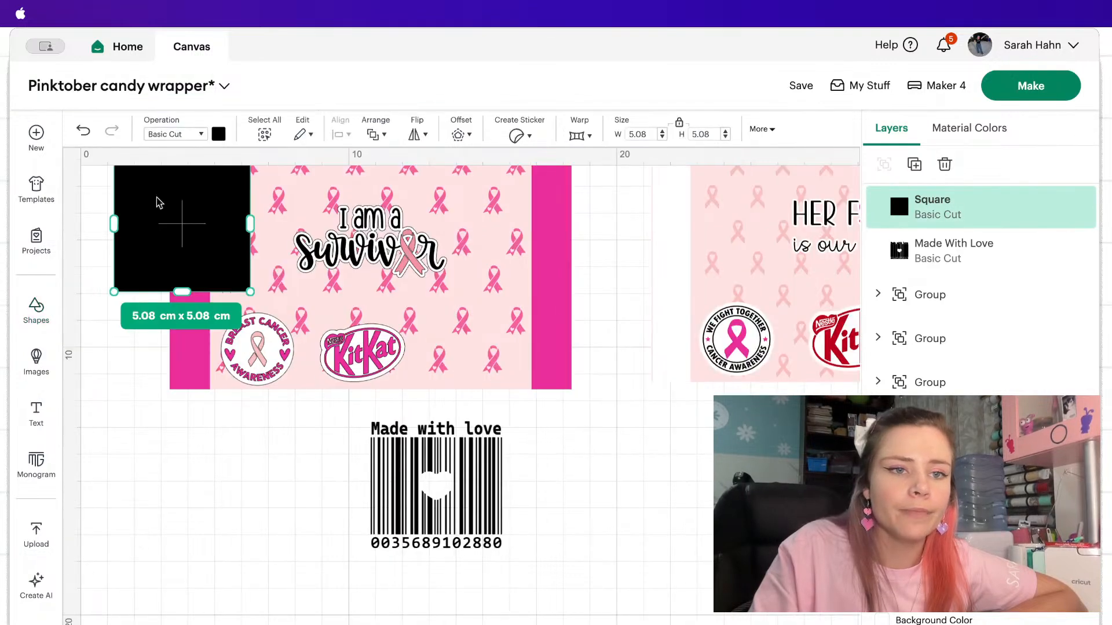
{"action": "left_click_drag", "start_coordinate": [166, 221], "coordinate": [302, 472]}
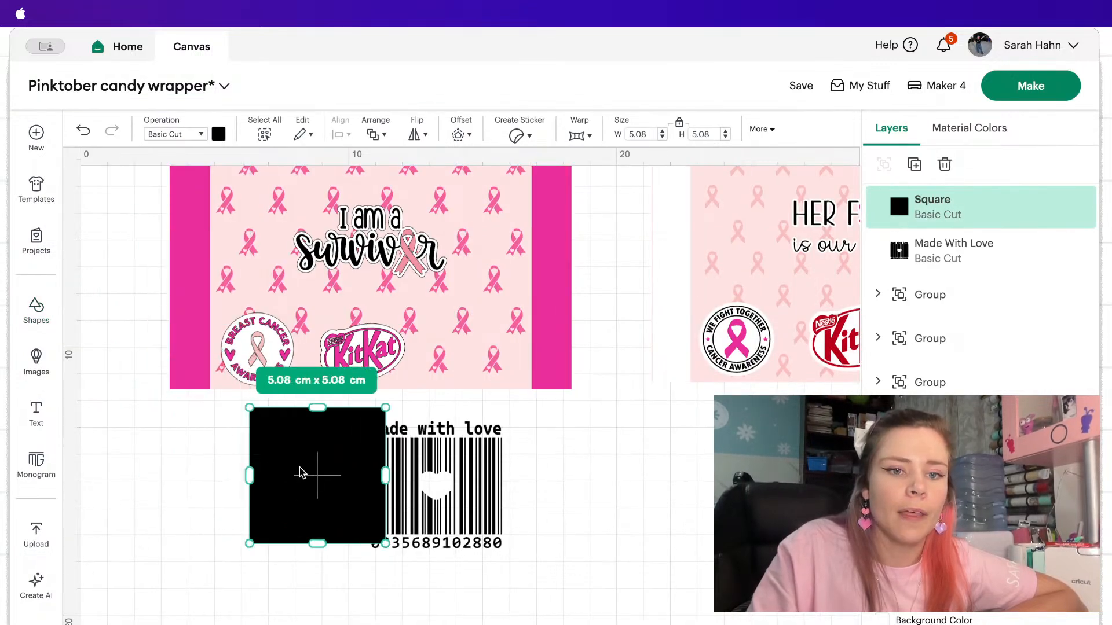
{"action": "left_click_drag", "start_coordinate": [423, 488], "coordinate": [461, 463]}
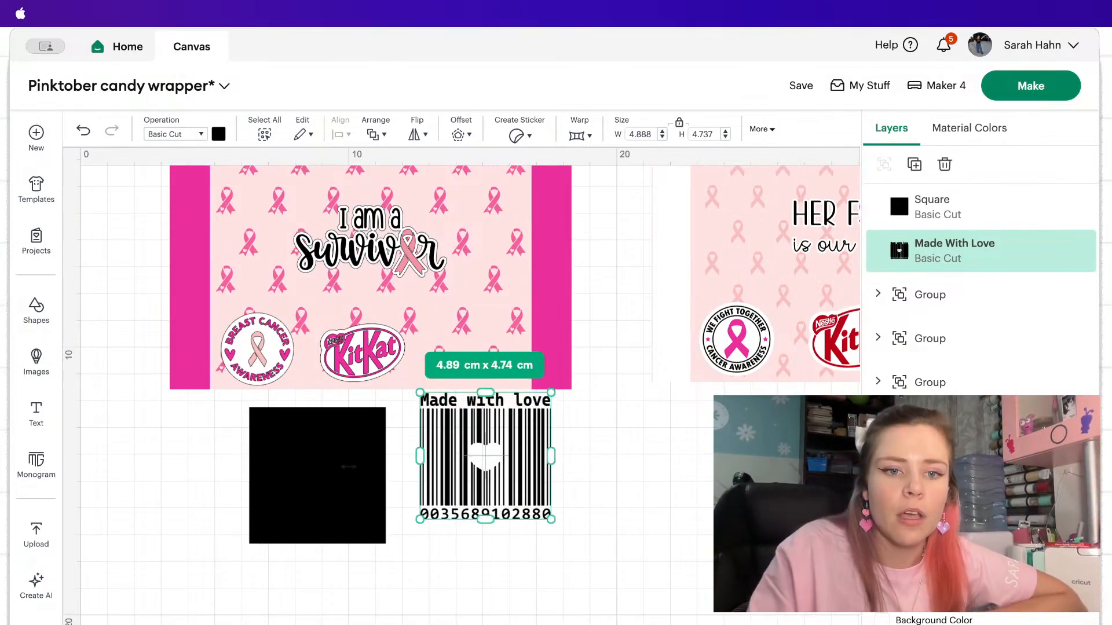
{"action": "left_click", "coordinate": [325, 475]}
{"action": "left_click", "coordinate": [218, 134]}
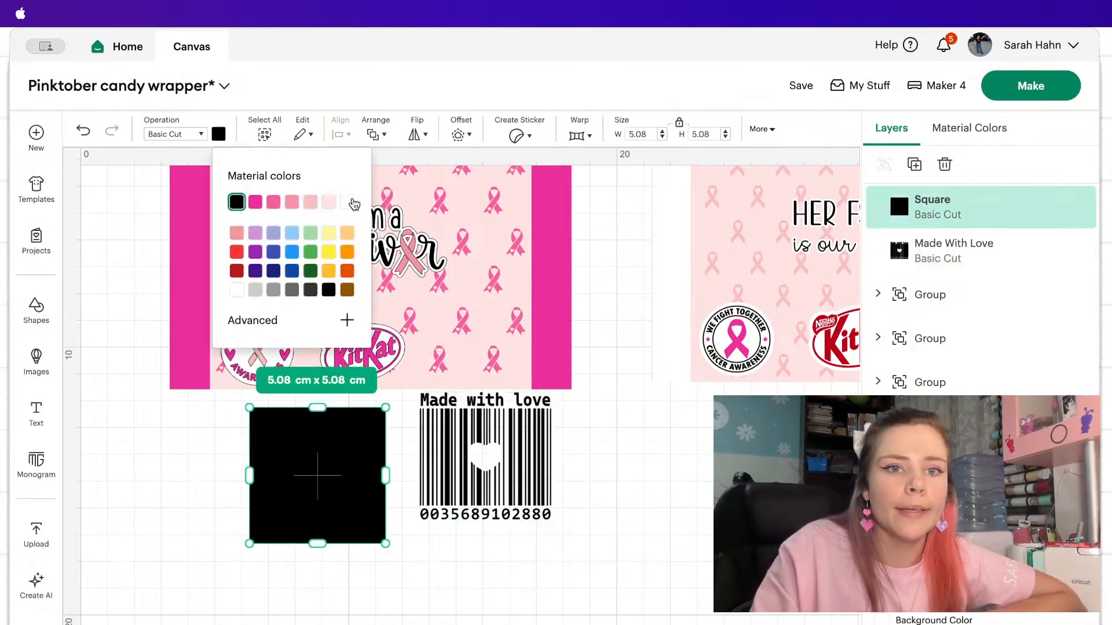
{"action": "left_click", "coordinate": [347, 201]}
{"action": "right_click", "coordinate": [340, 476]}
{"action": "left_click", "coordinate": [246, 462]}
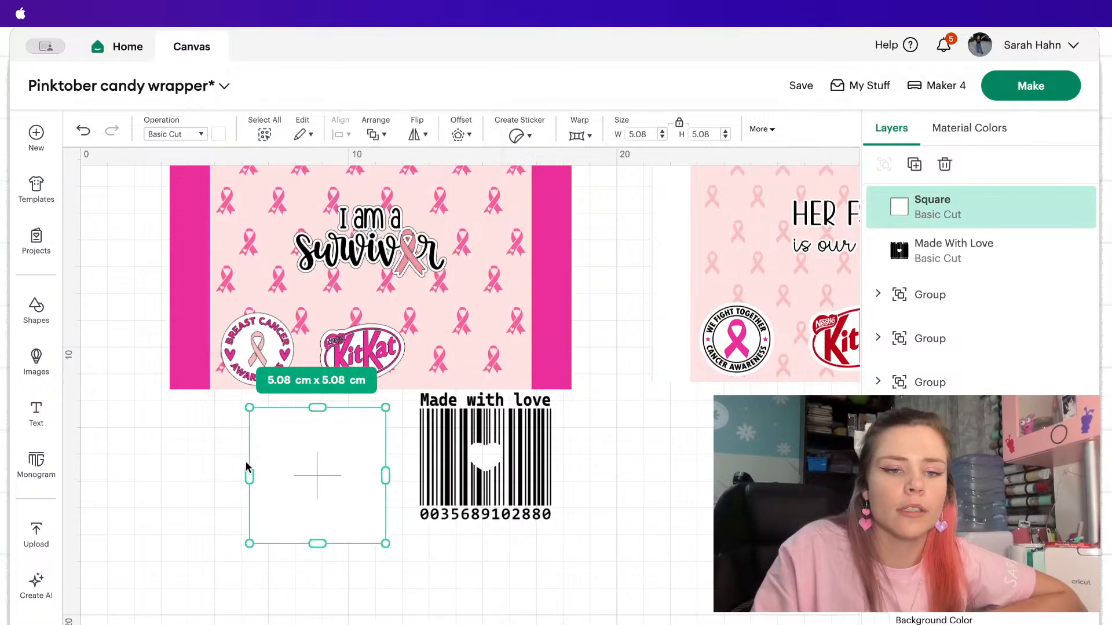
Bring the barcode to the front and lay it over the white square.
{"action": "left_click", "coordinate": [491, 457]}
{"action": "right_click", "coordinate": [492, 458]}
{"action": "left_click", "coordinate": [583, 318]}
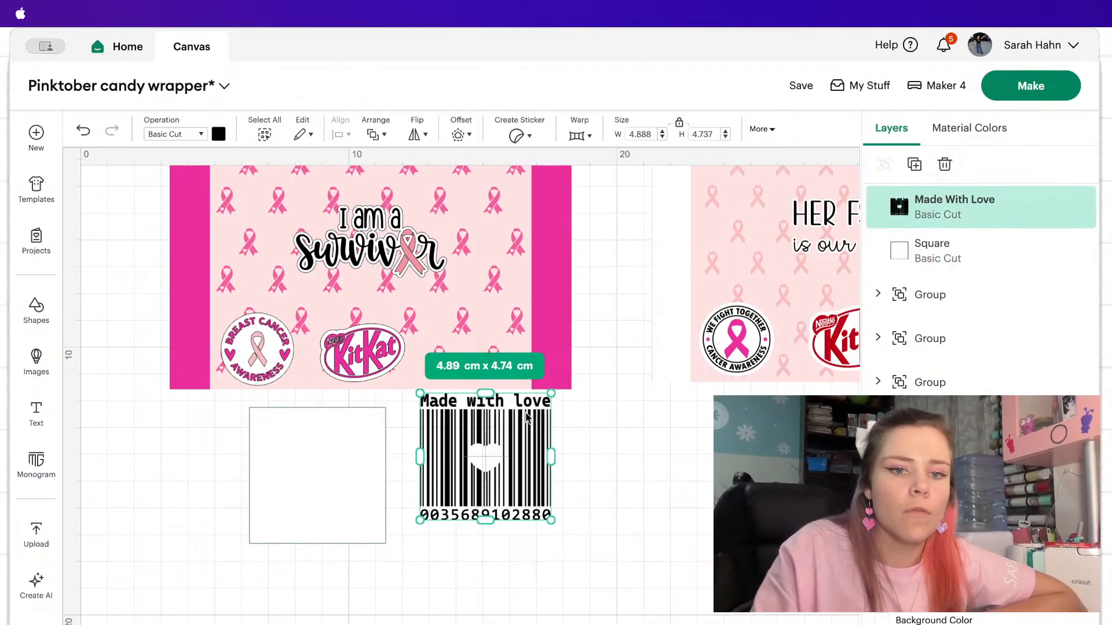
{"action": "left_click_drag", "start_coordinate": [527, 421], "coordinate": [360, 440]}
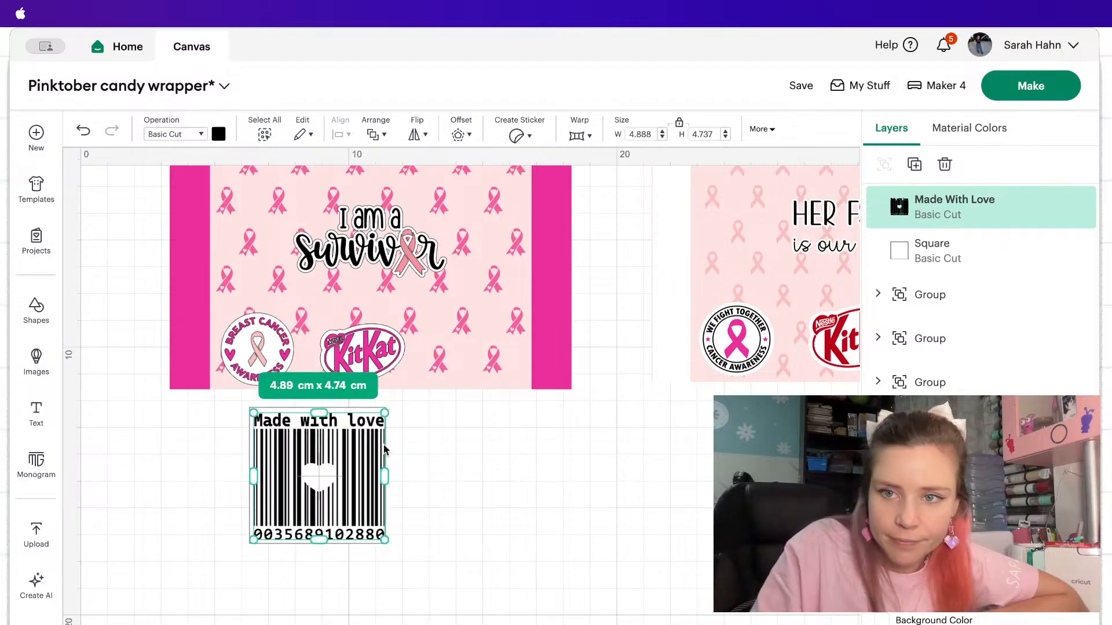
Widen the white square to about 5.25 cm and centre the barcode and square on each other.
{"action": "left_click", "coordinate": [988, 244]}
{"action": "left_click_drag", "start_coordinate": [385, 476], "coordinate": [389, 472]}
{"action": "left_click_drag", "start_coordinate": [474, 562], "coordinate": [256, 455]}
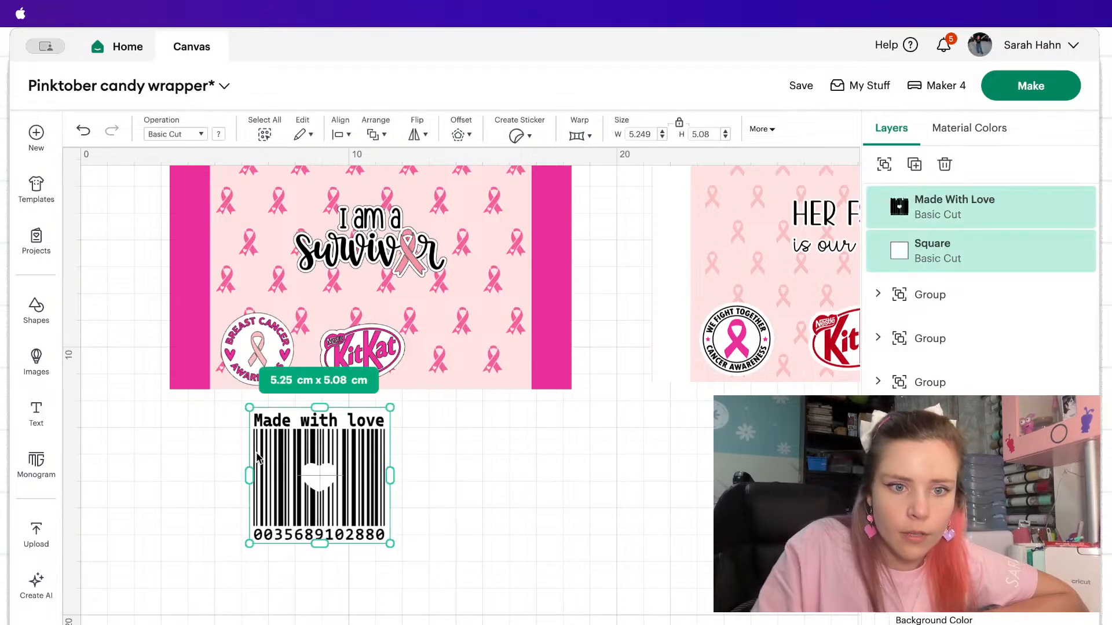
{"action": "left_click", "coordinate": [340, 134]}
{"action": "left_click", "coordinate": [428, 354]}
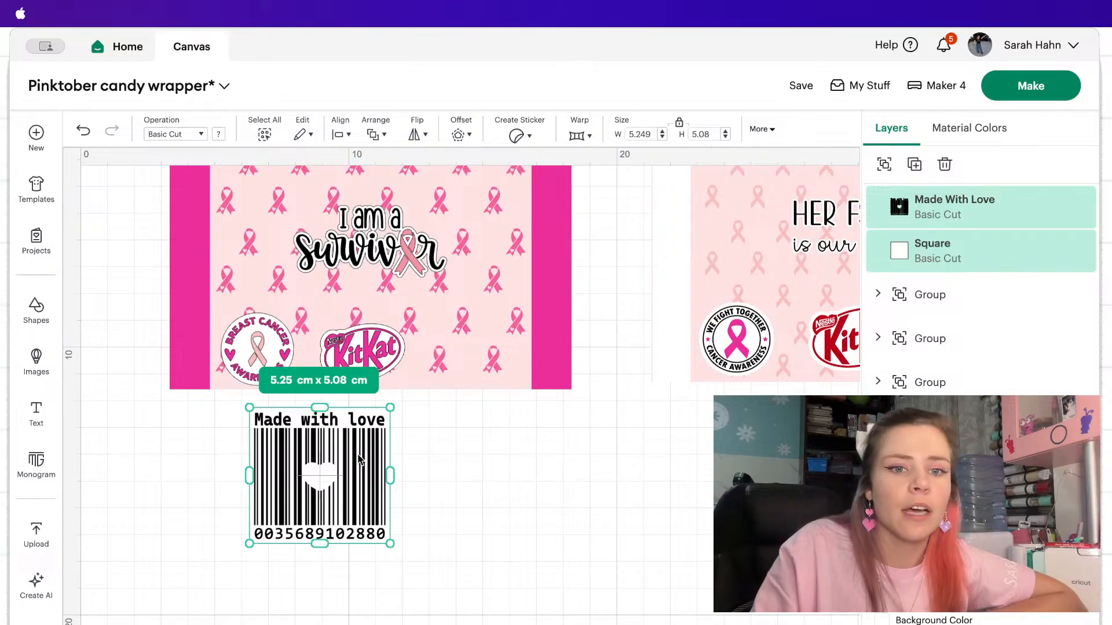
Resize the barcode and white square together to about 3.27 x 2.82 cm on the wrapper, to the right of the KitKat logo.
{"action": "left_click_drag", "start_coordinate": [363, 454], "coordinate": [523, 295]}
{"action": "left_click_drag", "start_coordinate": [557, 240], "coordinate": [502, 296]}
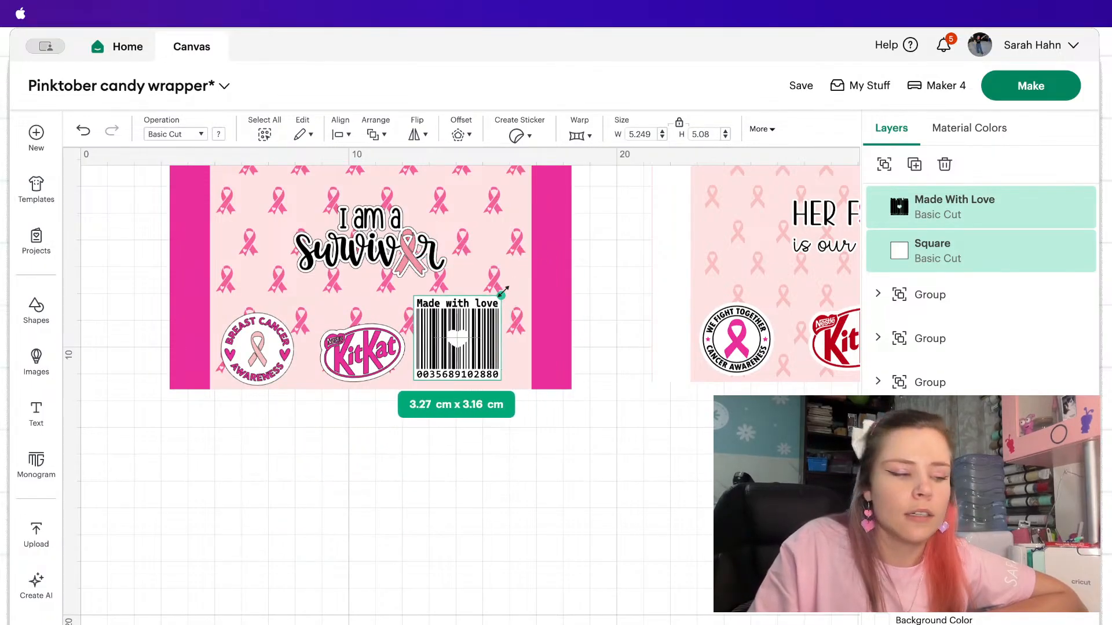
{"action": "left_click_drag", "start_coordinate": [424, 309], "coordinate": [468, 306]}
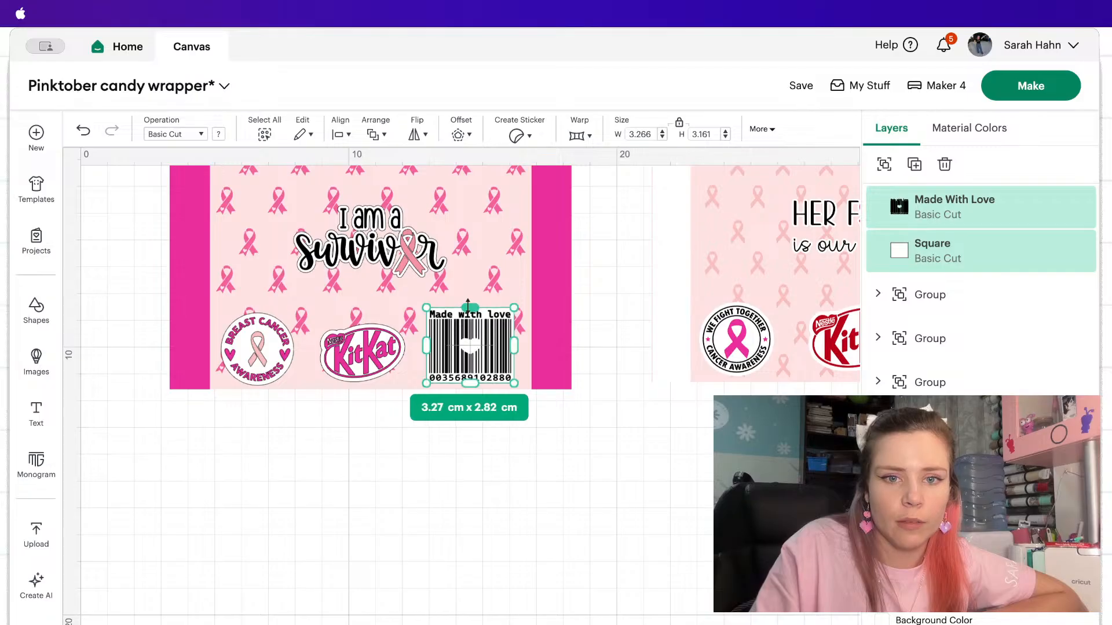
{"action": "left_click_drag", "start_coordinate": [467, 348], "coordinate": [475, 350]}
Group the barcode with its white background and shrink the group to about 2.84 x 2.46 cm.
{"action": "left_click", "coordinate": [385, 353]}
{"action": "left_click", "coordinate": [938, 207]}
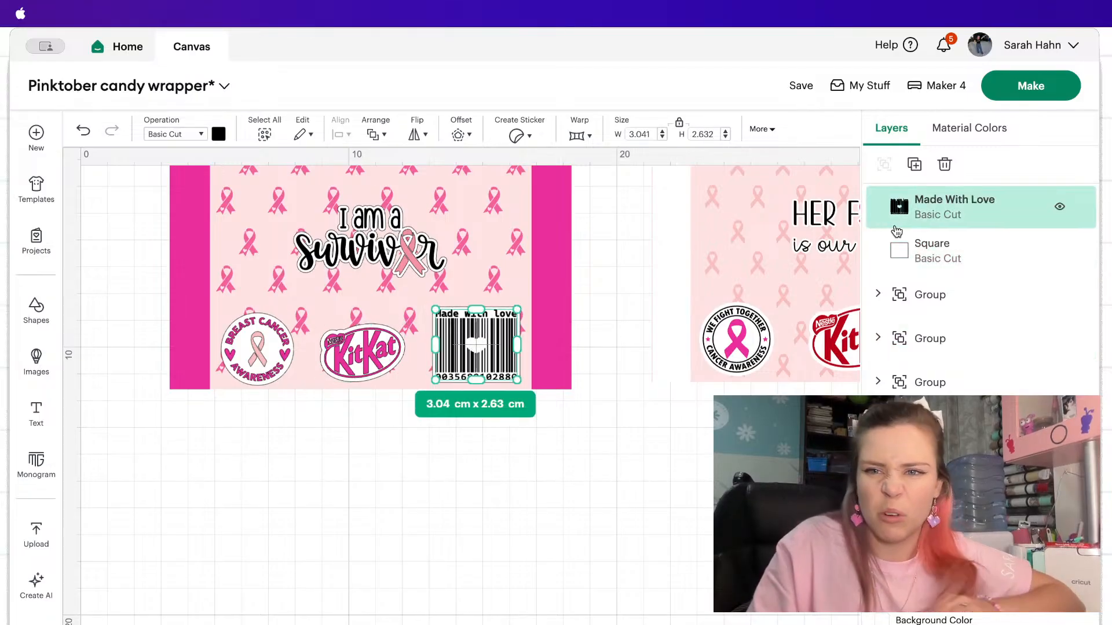
{"action": "left_click", "coordinate": [927, 249], "text": "shift"}
{"action": "left_click", "coordinate": [884, 164]}
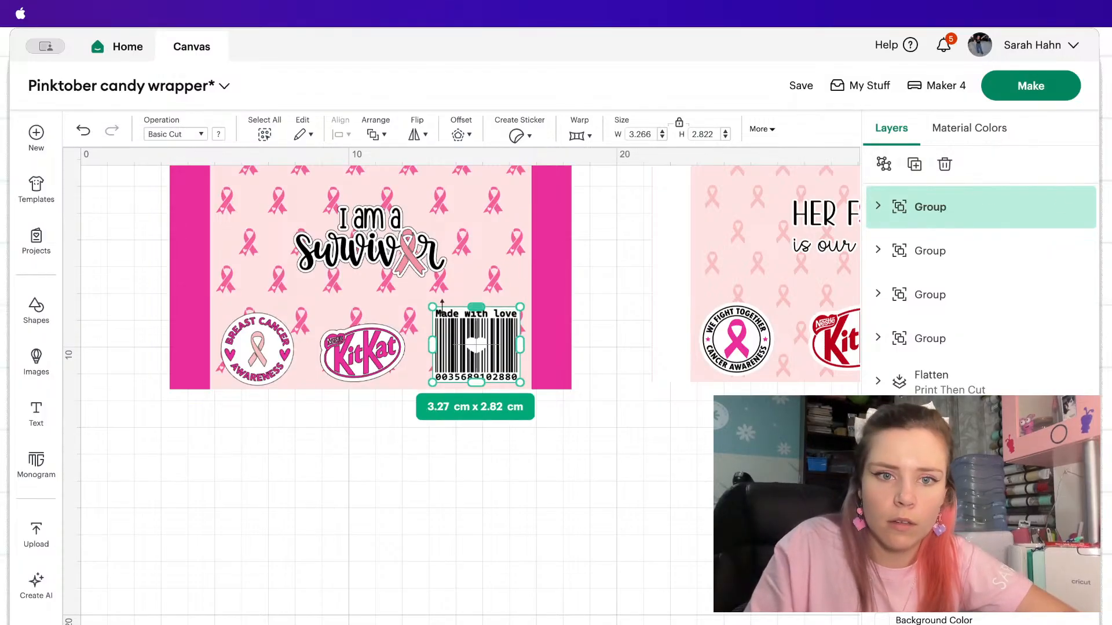
{"action": "left_click_drag", "start_coordinate": [432, 307], "coordinate": [444, 318]}
Shift the KitKat logo and the awareness badge slightly to the right to even out the spacing of the bottom row.
{"action": "left_click_drag", "start_coordinate": [360, 358], "coordinate": [371, 355]}
{"action": "left_click_drag", "start_coordinate": [302, 357], "coordinate": [310, 353]}
{"action": "left_click", "coordinate": [367, 425]}
{"action": "scroll", "coordinate": [366, 425], "scroll_direction": "up", "scroll_amount": 3}
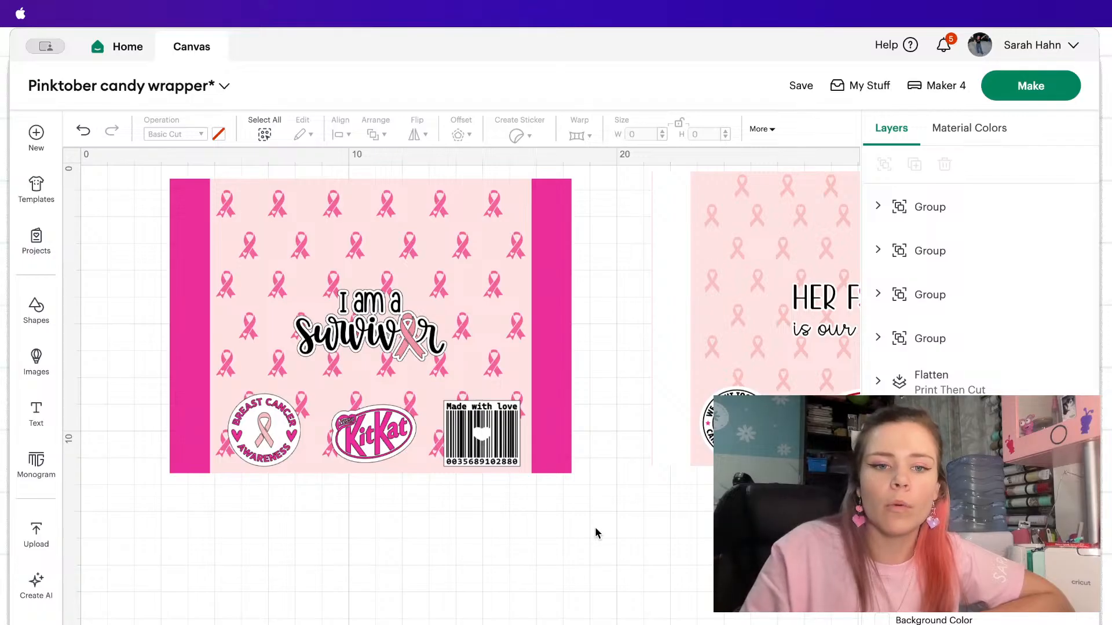
Group all elements of the survivor wrapper and flatten them into one Print Then Cut image.
{"action": "left_click_drag", "start_coordinate": [594, 528], "coordinate": [51, 78]}
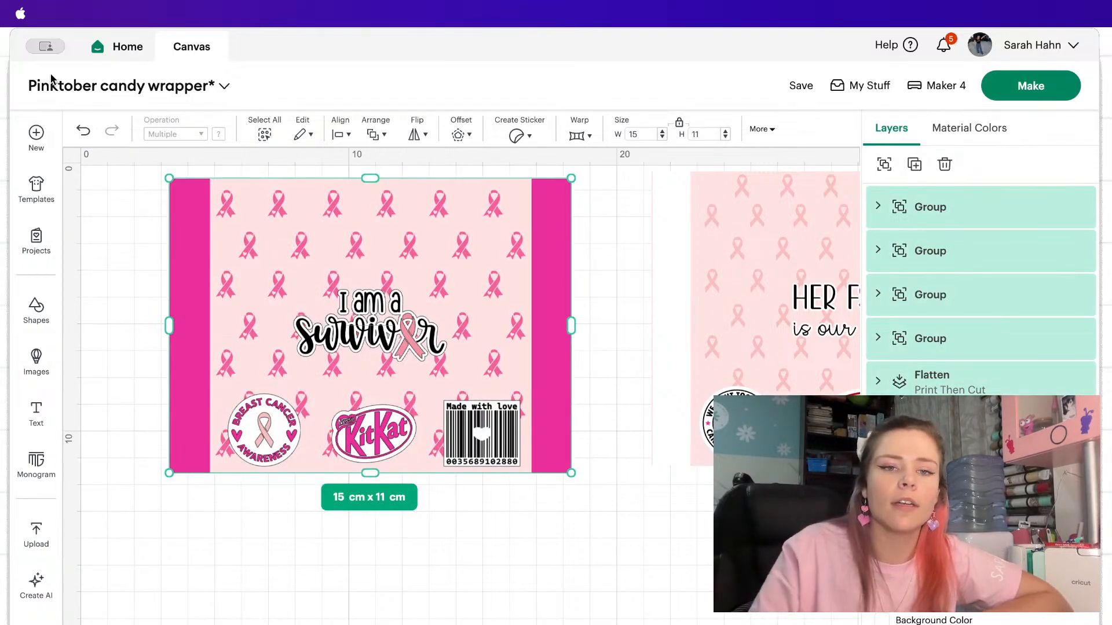
{"action": "left_click", "coordinate": [885, 174]}
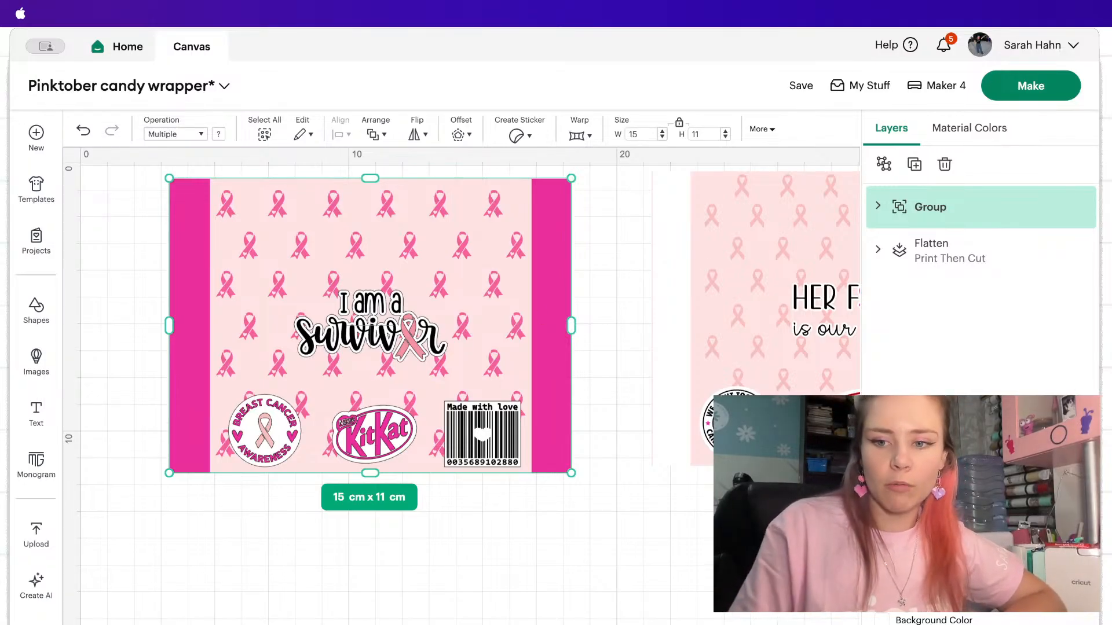
{"action": "left_click", "coordinate": [1028, 624]}
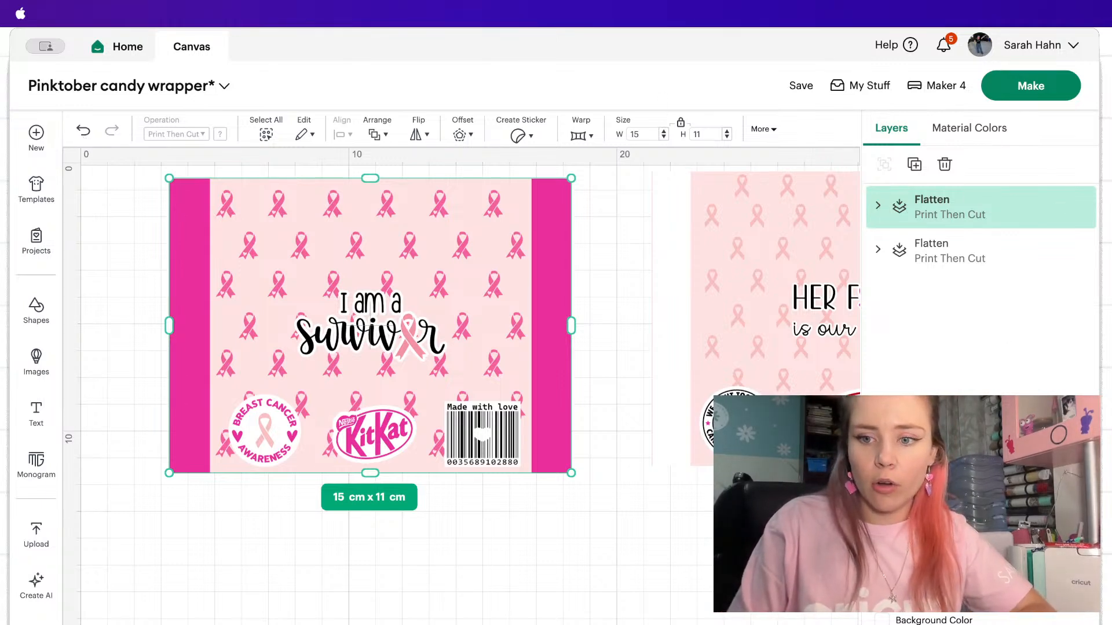
Unflatten the wrapper, examine its barcode, badge, logo and quote groups one by one, and flatten the whole wrapper again.
{"action": "left_click", "coordinate": [1028, 624]}
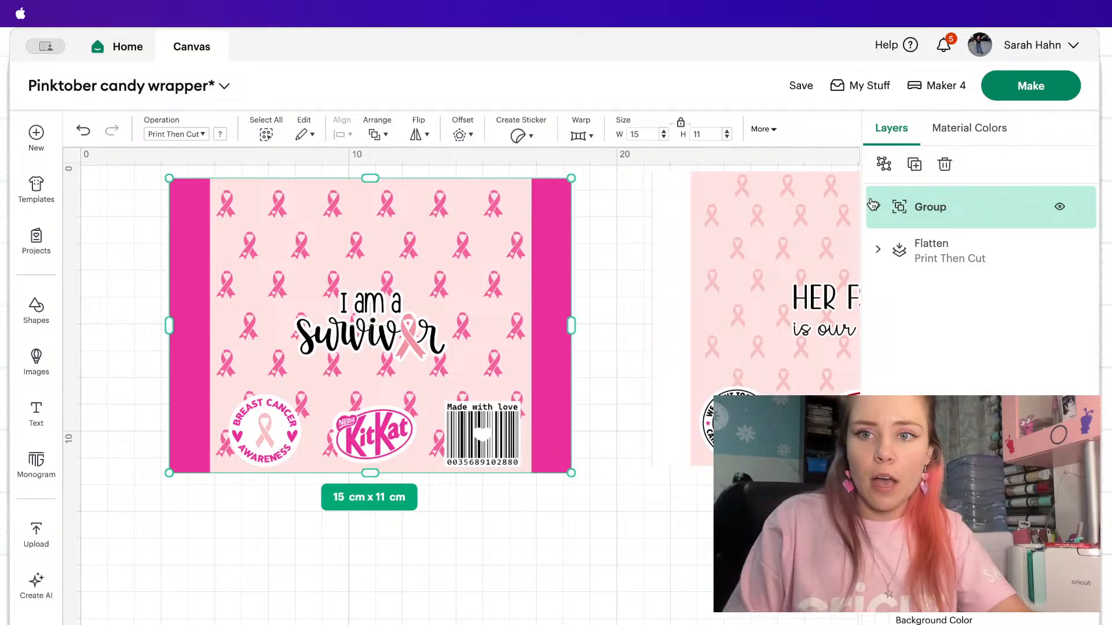
{"action": "left_click", "coordinate": [599, 293]}
{"action": "left_click", "coordinate": [388, 309]}
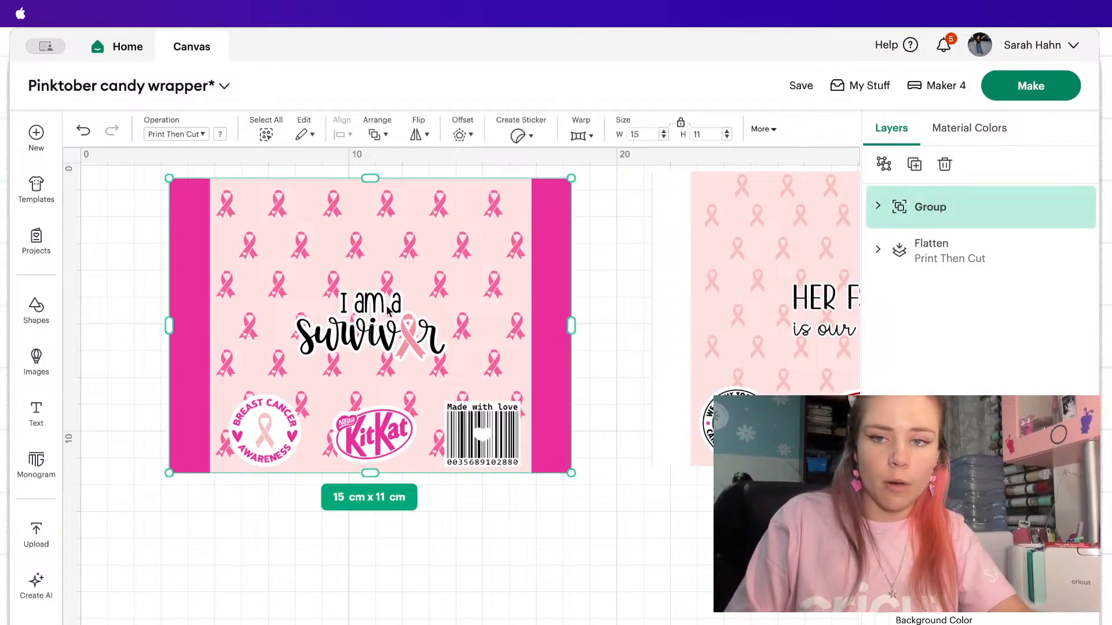
{"action": "left_click", "coordinate": [878, 206]}
{"action": "left_click", "coordinate": [927, 258]}
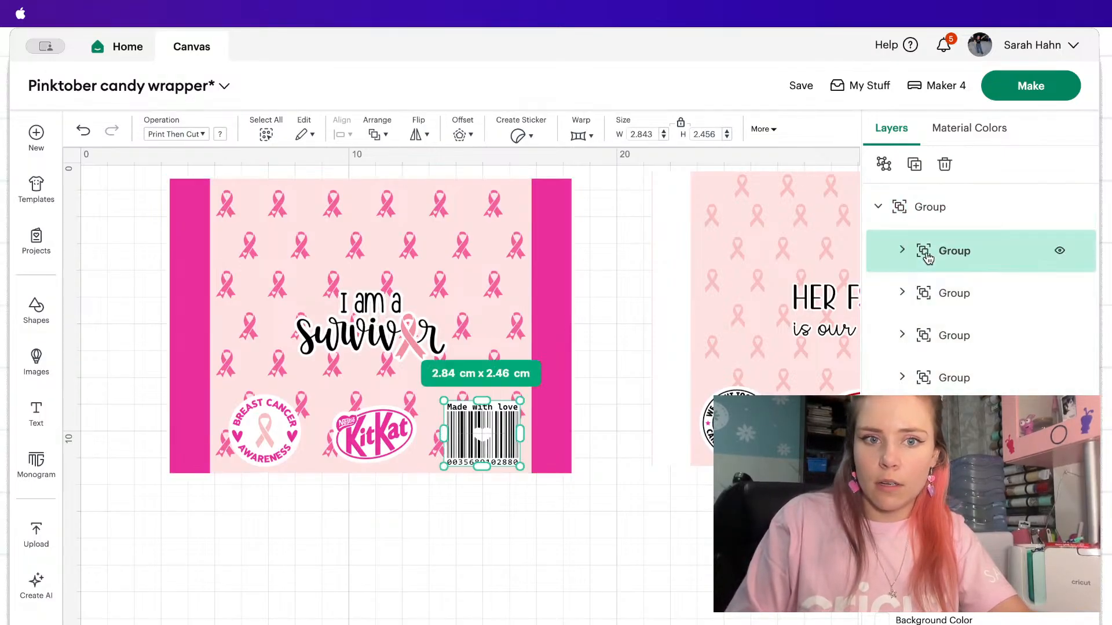
{"action": "left_click", "coordinate": [926, 294]}
{"action": "left_click", "coordinate": [928, 336]}
{"action": "left_click", "coordinate": [939, 364]}
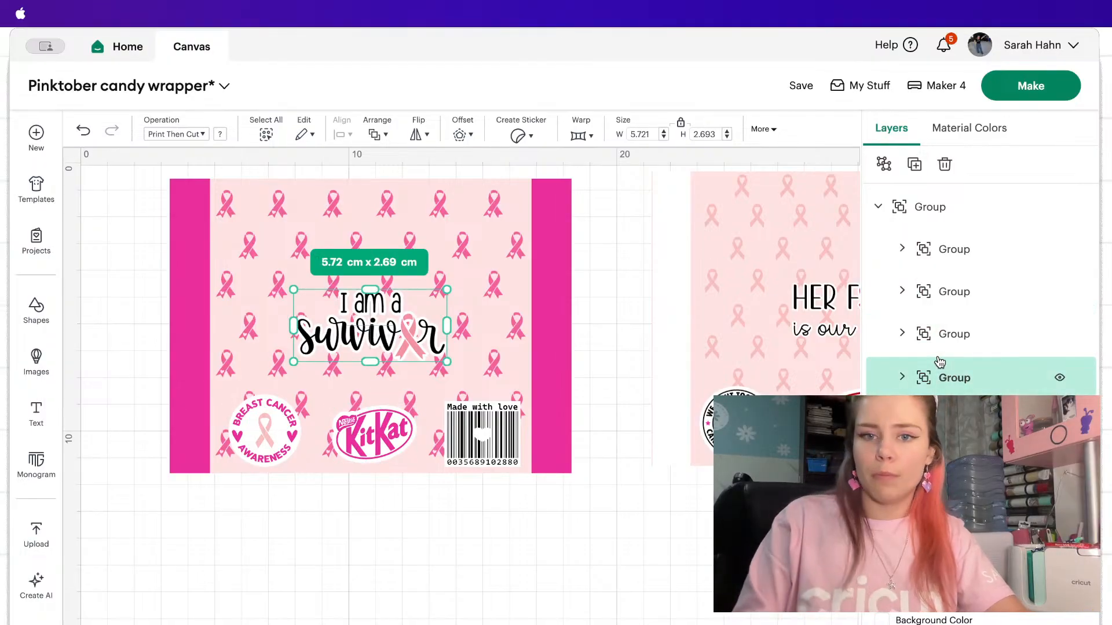
{"action": "left_click", "coordinate": [273, 429]}
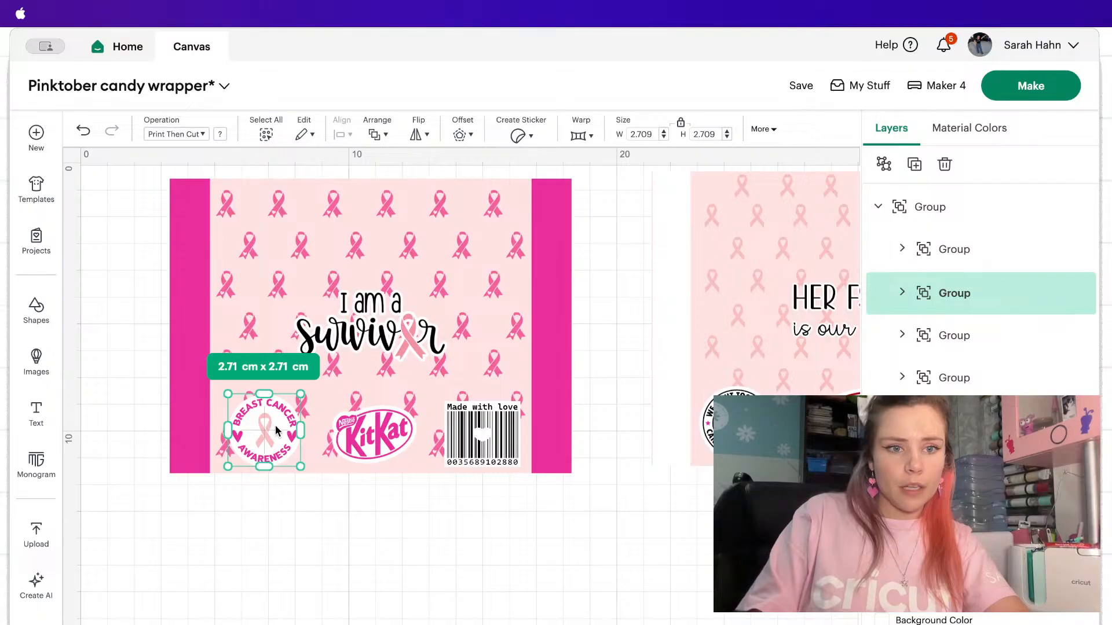
{"action": "left_click_drag", "start_coordinate": [615, 495], "coordinate": [39, 63]}
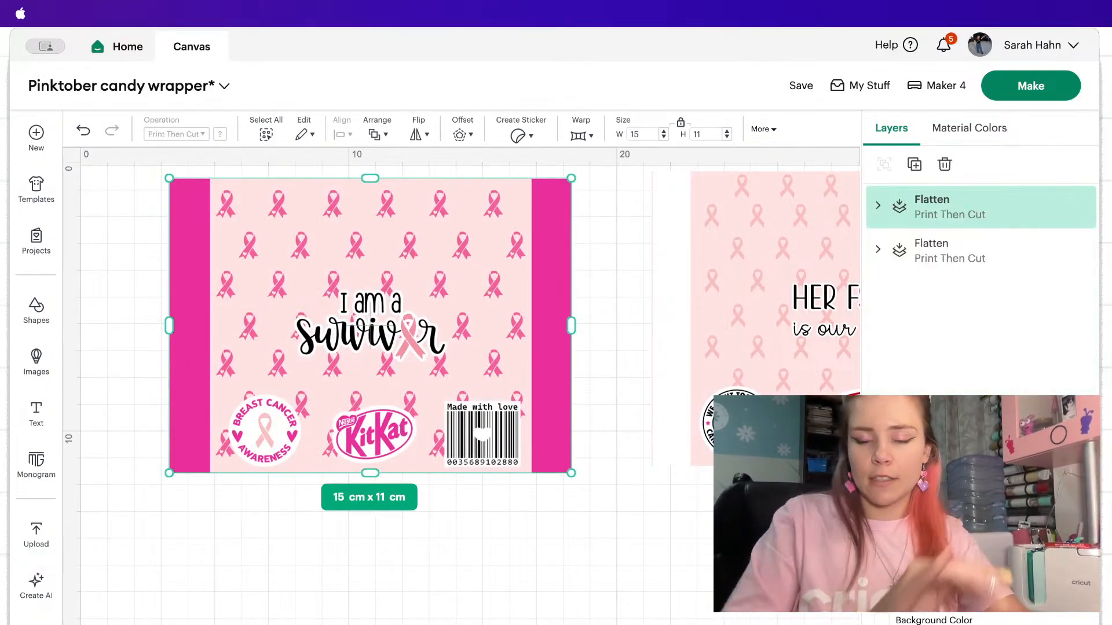
Hide the "Her fight is our fight" wrapper so that it is left out of the print.
{"action": "scroll", "coordinate": [628, 286], "scroll_direction": "right", "scroll_amount": 3}
{"action": "left_click", "coordinate": [628, 286]}
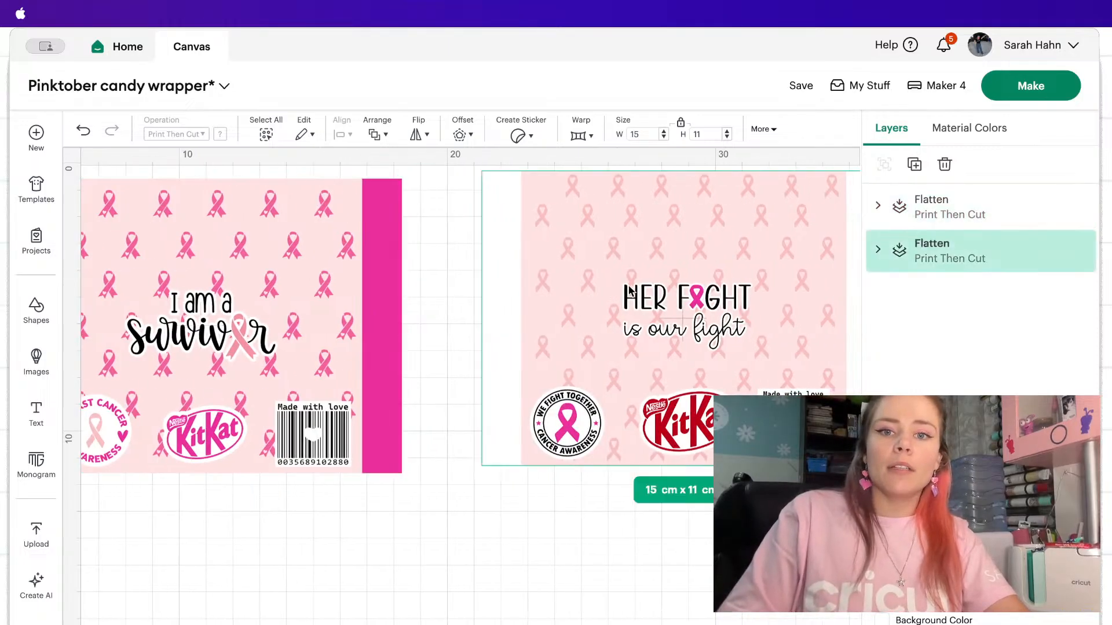
{"action": "left_click", "coordinate": [1059, 250]}
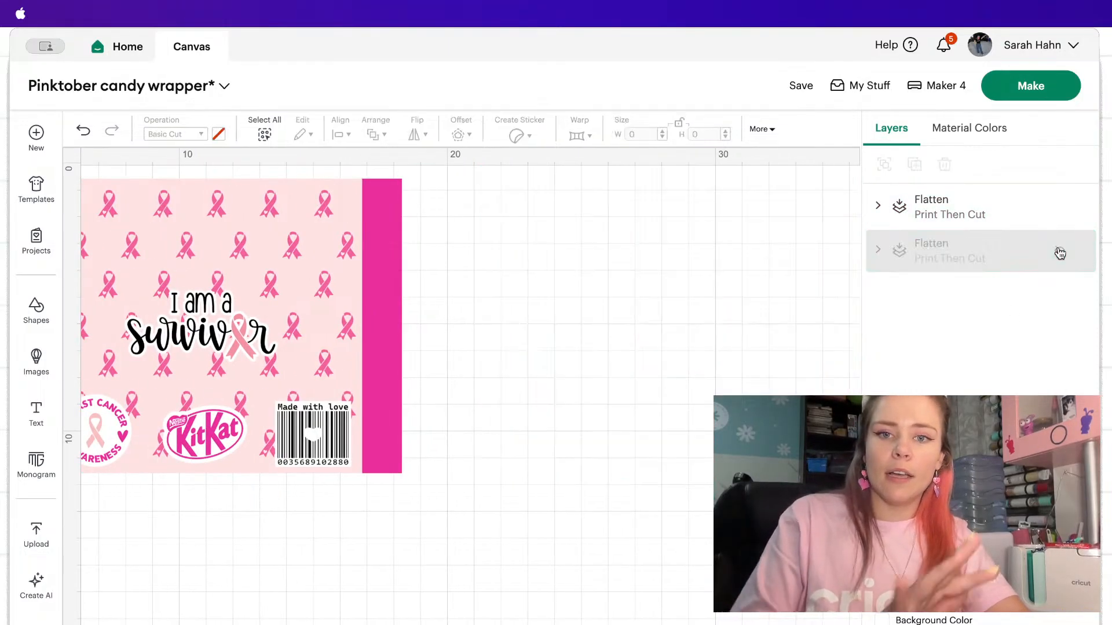
{"action": "scroll", "coordinate": [625, 340], "scroll_direction": "left", "scroll_amount": 3}
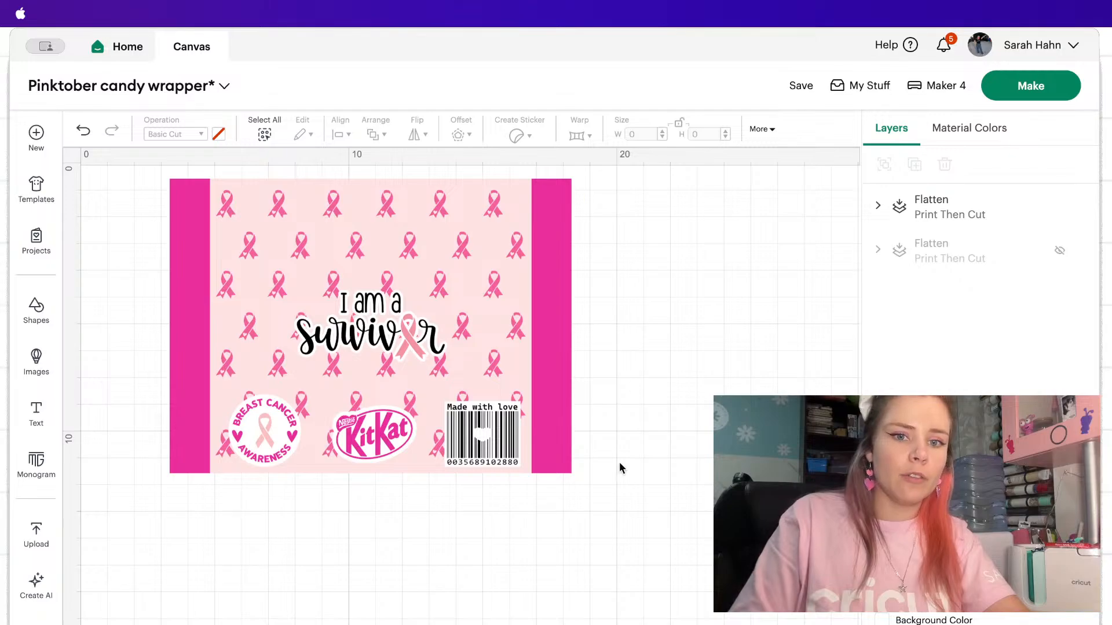
Move the survivor wrapper to the canvas's upper-left corner, duplicate it and place the copy directly beside it.
{"action": "left_click_drag", "start_coordinate": [621, 466], "coordinate": [112, 161]}
{"action": "left_click_drag", "start_coordinate": [219, 230], "coordinate": [130, 216]}
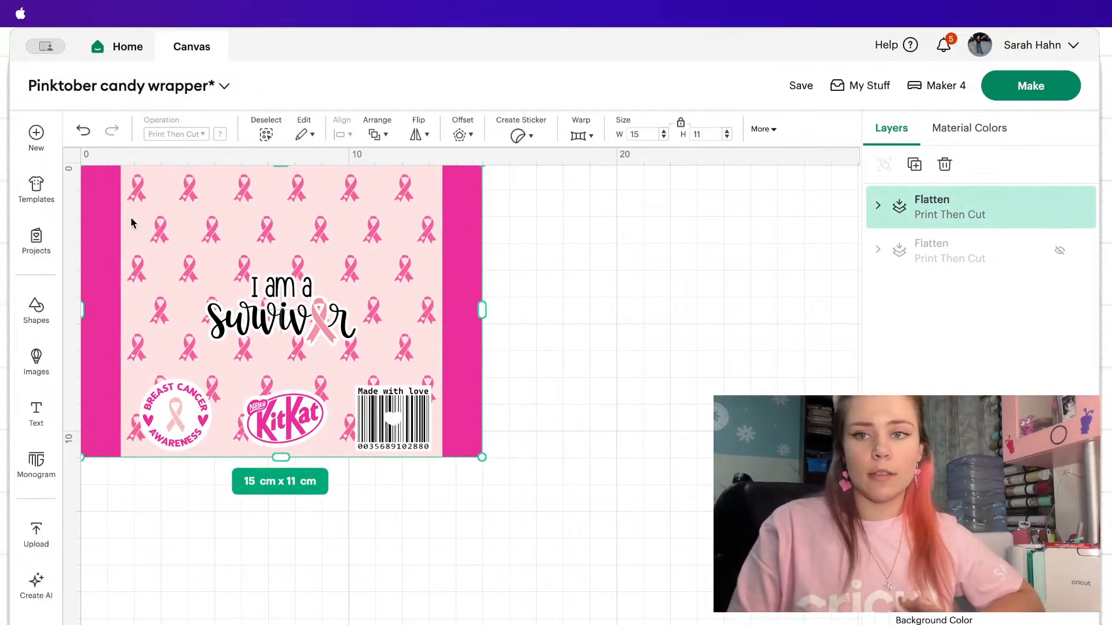
{"action": "left_click", "coordinate": [914, 164]}
{"action": "left_click_drag", "start_coordinate": [392, 267], "coordinate": [764, 236]}
{"action": "left_click", "coordinate": [506, 553]}
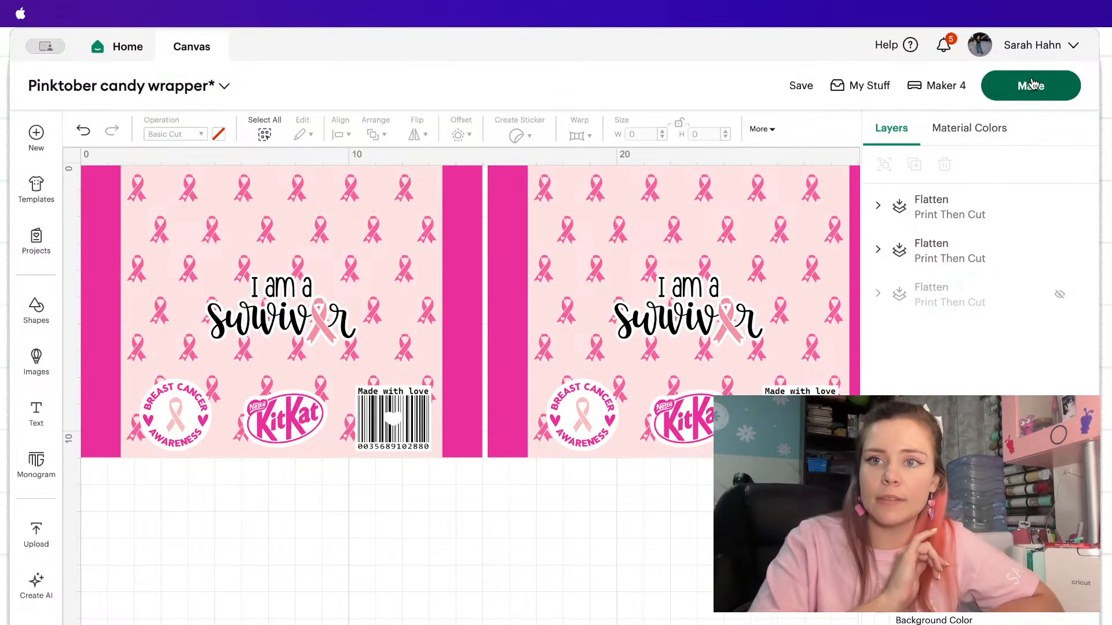
Send the two visible survivor wrappers to the mat preparation for Print Then Cut.
{"action": "left_click", "coordinate": [1031, 85]}
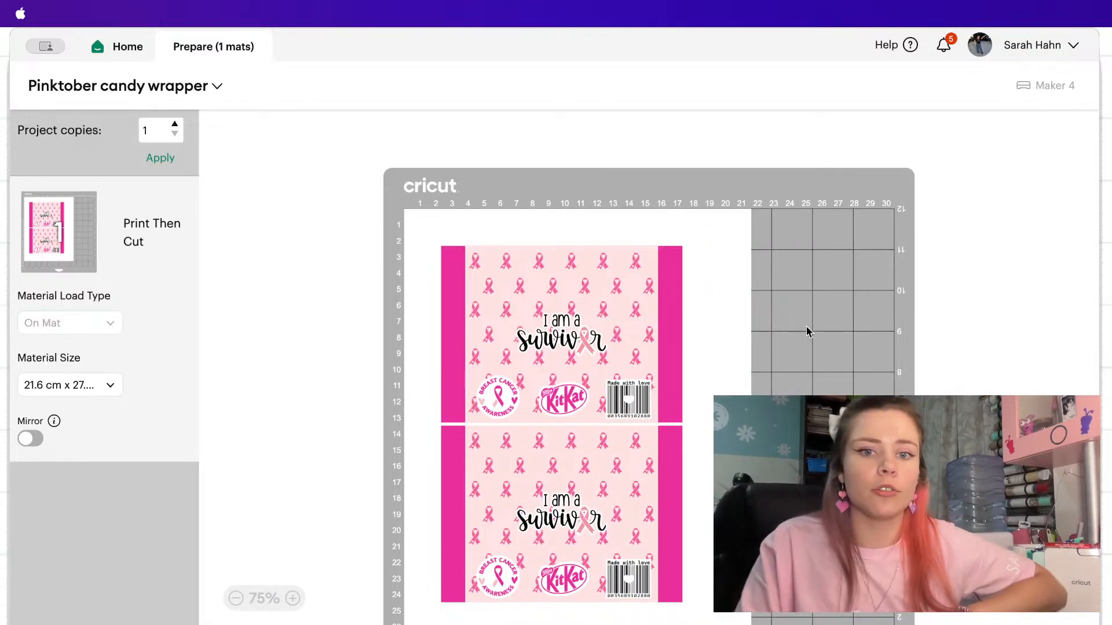
{"action": "scroll", "coordinate": [806, 326], "scroll_direction": "down", "scroll_amount": 2}
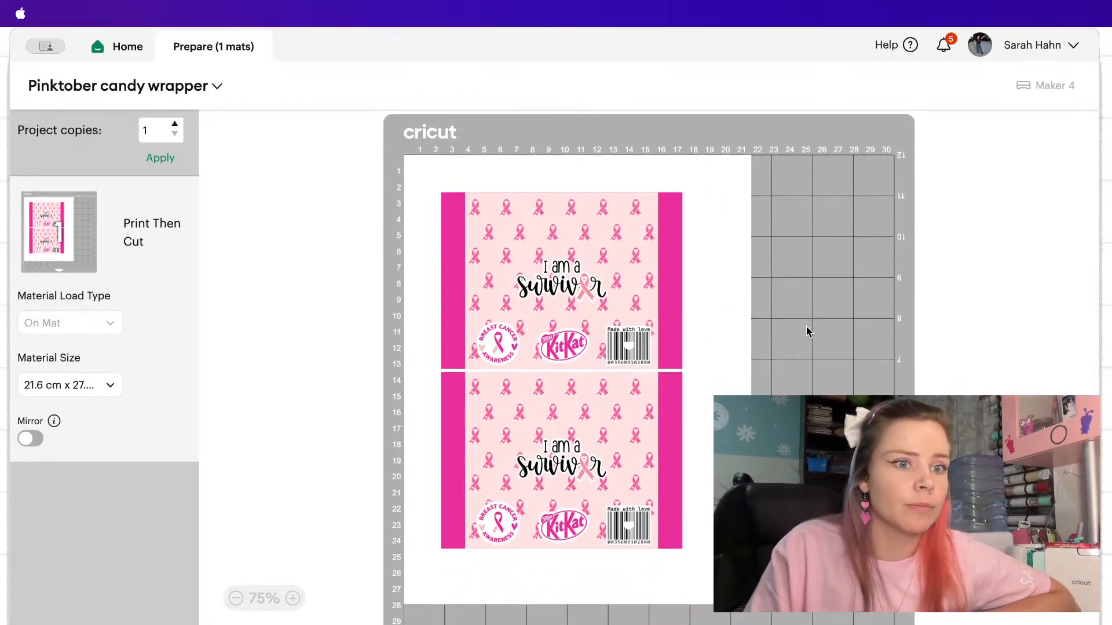
Try the 29.7 cm x 42.0 cm (A3) material size and check how the wrappers lie on the mat.
{"action": "left_click", "coordinate": [106, 385]}
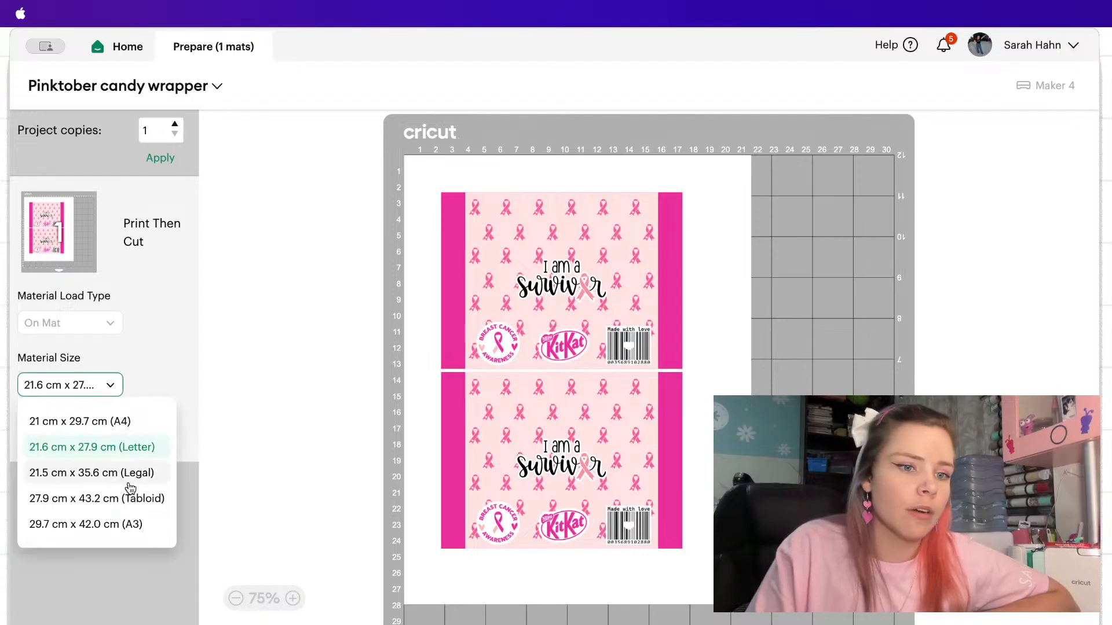
{"action": "left_click", "coordinate": [127, 530]}
{"action": "scroll", "coordinate": [556, 440], "scroll_direction": "down", "scroll_amount": 10}
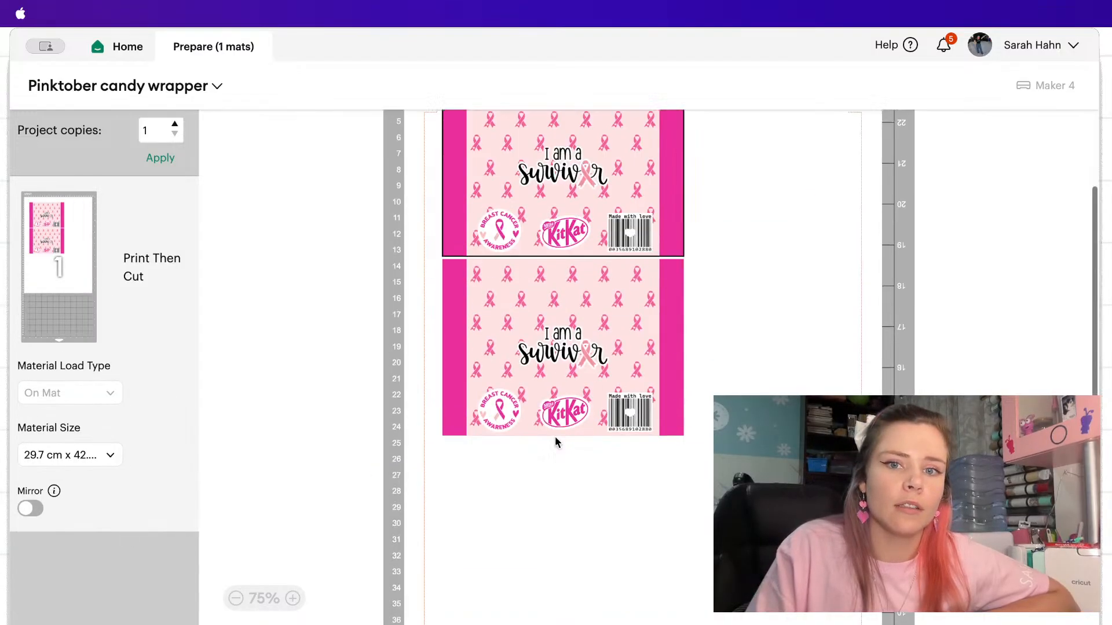
{"action": "scroll", "coordinate": [556, 440], "scroll_direction": "up", "scroll_amount": 10}
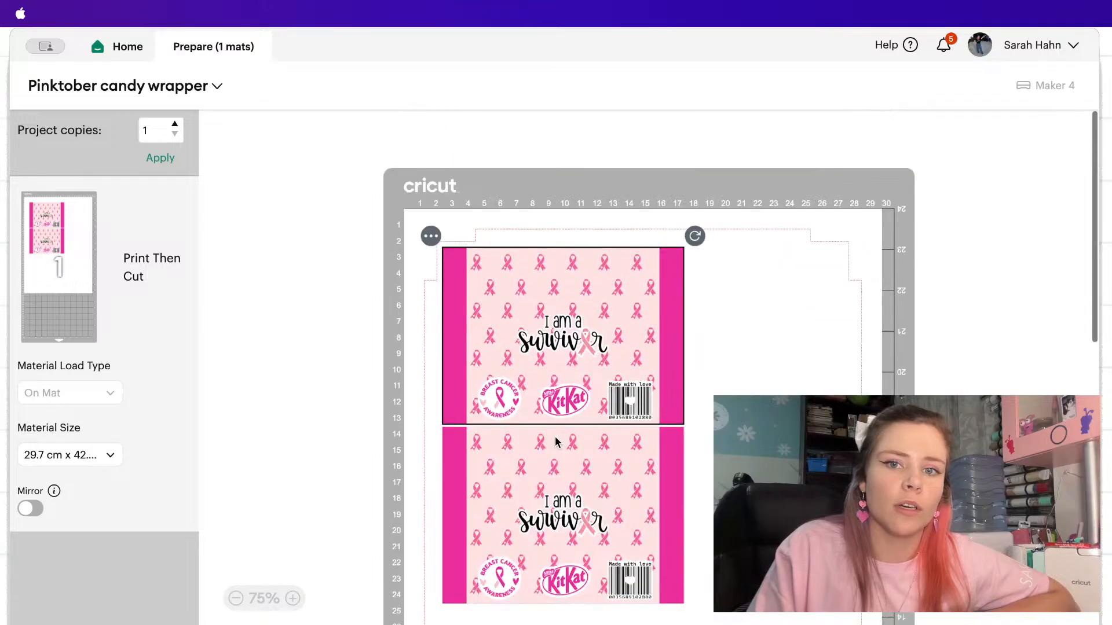
Set the material size of the Print Then Cut mat to 21 cm x 29.7 cm (A4).
{"action": "left_click", "coordinate": [42, 456]}
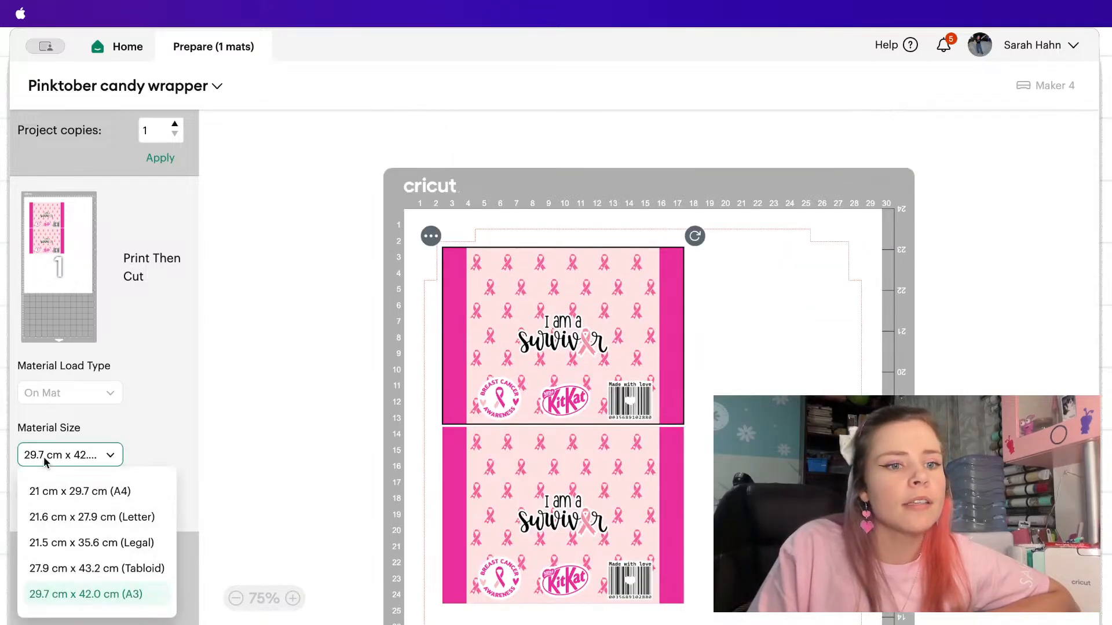
{"action": "left_click", "coordinate": [61, 491]}
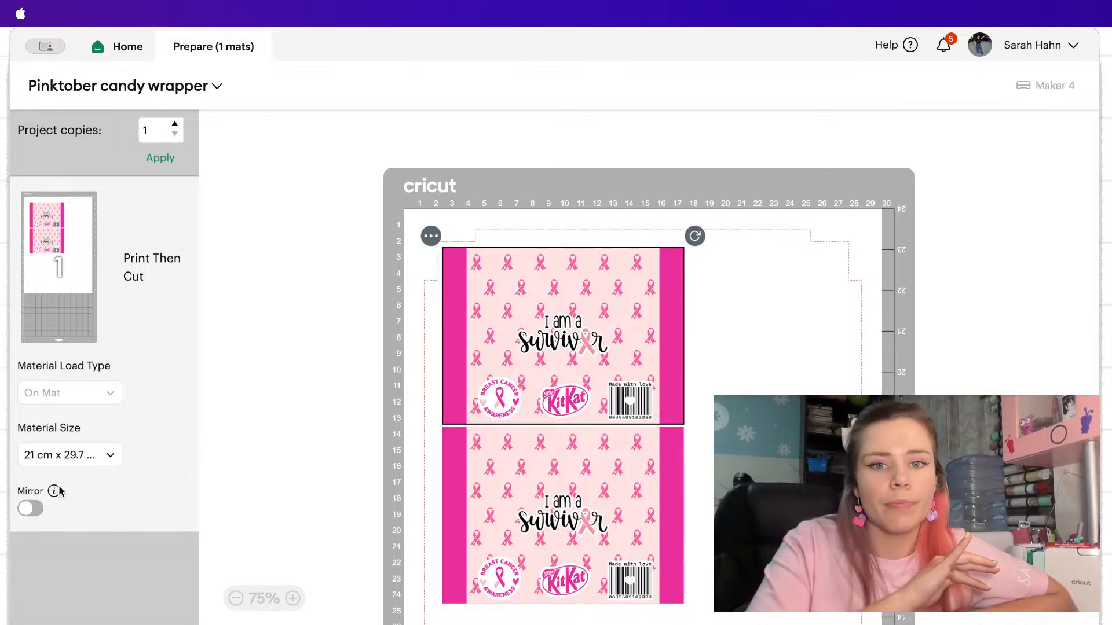
{"action": "scroll", "coordinate": [522, 456], "scroll_direction": "down", "scroll_amount": 2}
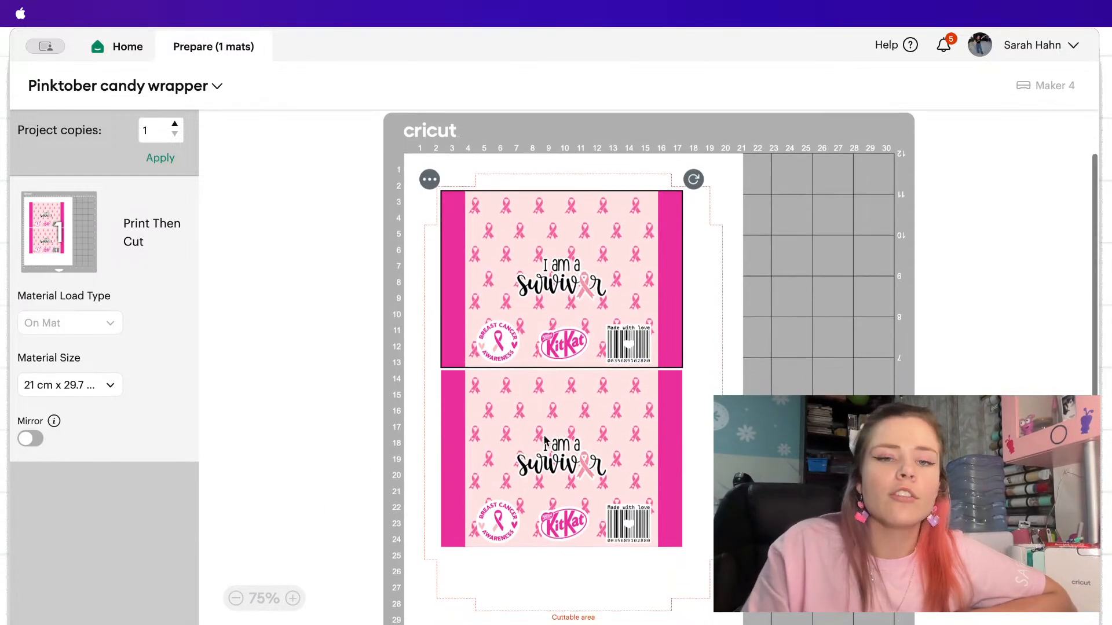
Reposition the two wrappers inside the cuttable area so that a wider gap separates them and their sides line up.
{"action": "left_click_drag", "start_coordinate": [719, 463], "coordinate": [571, 453]}
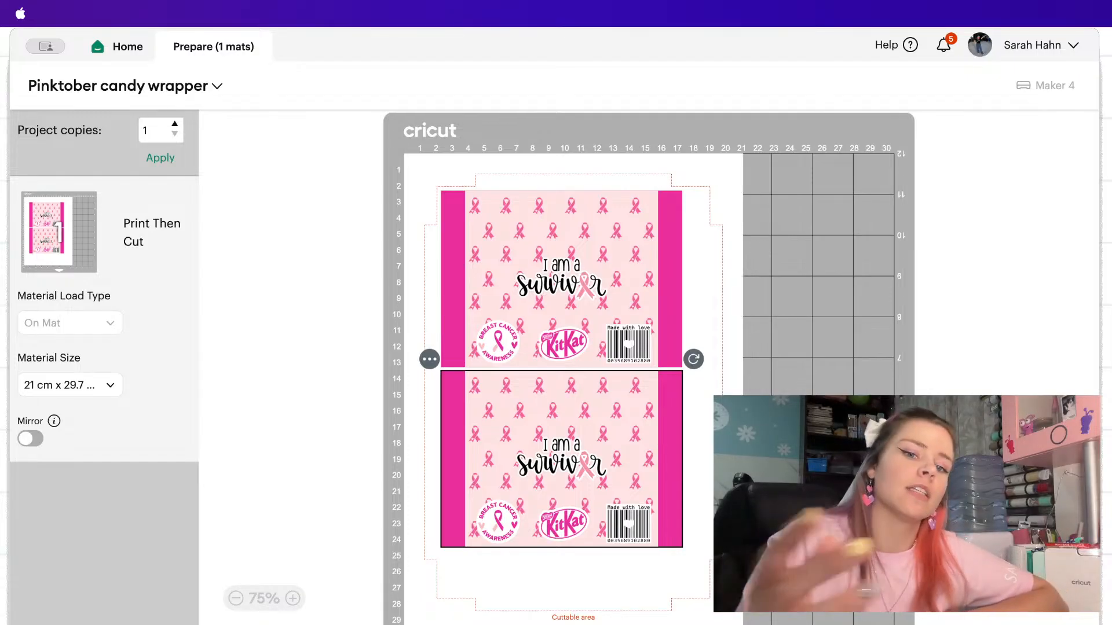
{"action": "left_click", "coordinate": [718, 394]}
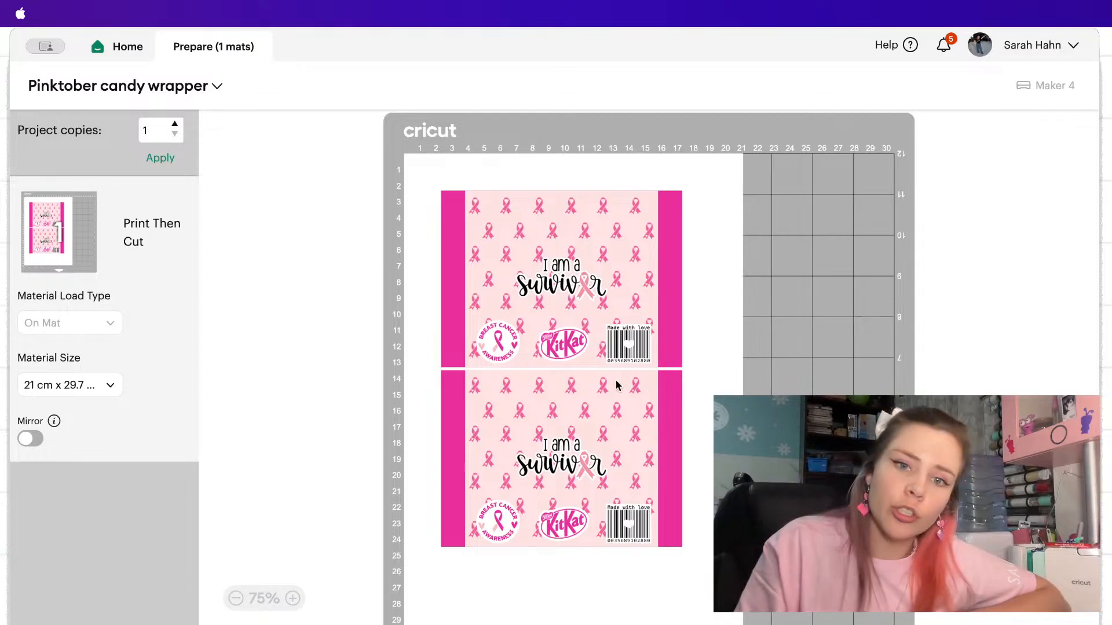
{"action": "left_click_drag", "start_coordinate": [598, 387], "coordinate": [599, 397]}
{"action": "left_click", "coordinate": [639, 283]}
{"action": "left_click_drag", "start_coordinate": [638, 280], "coordinate": [640, 281]}
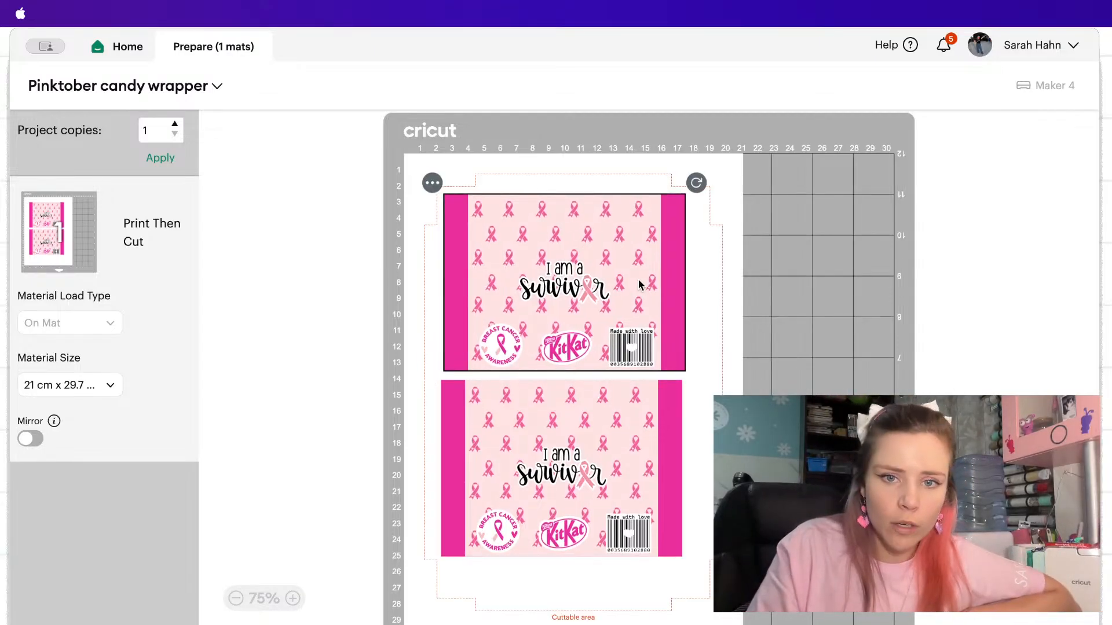
{"action": "left_click_drag", "start_coordinate": [563, 397], "coordinate": [567, 401]}
{"action": "left_click", "coordinate": [759, 283]}
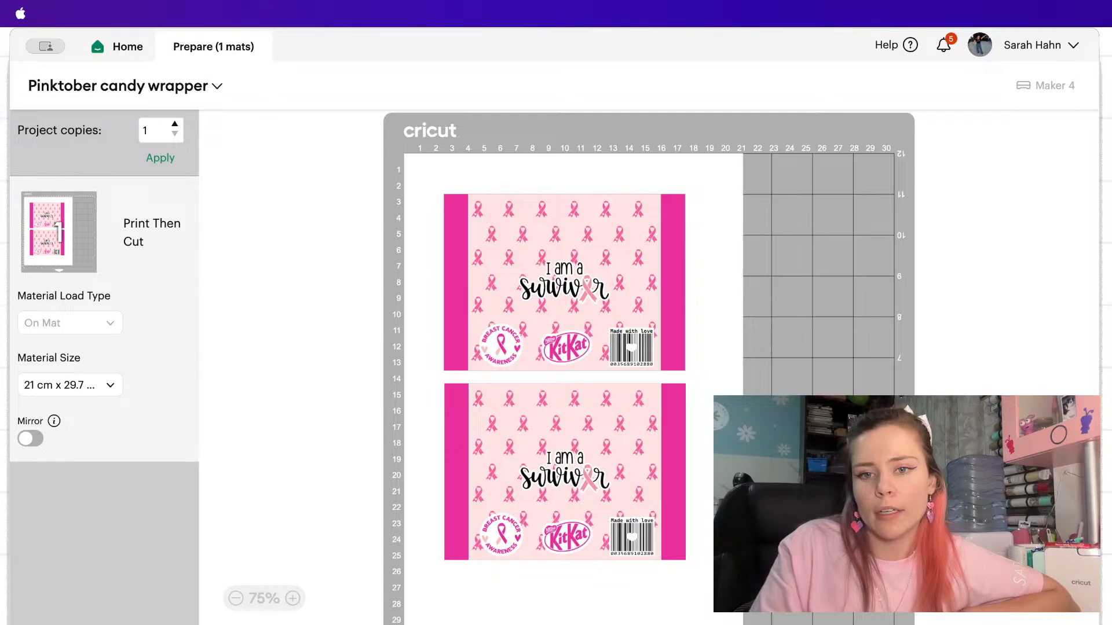
Continue to making, start sending the A4 sheet to the printer and dismiss the sensor marks notice for good.
{"action": "left_click", "coordinate": [1044, 598]}
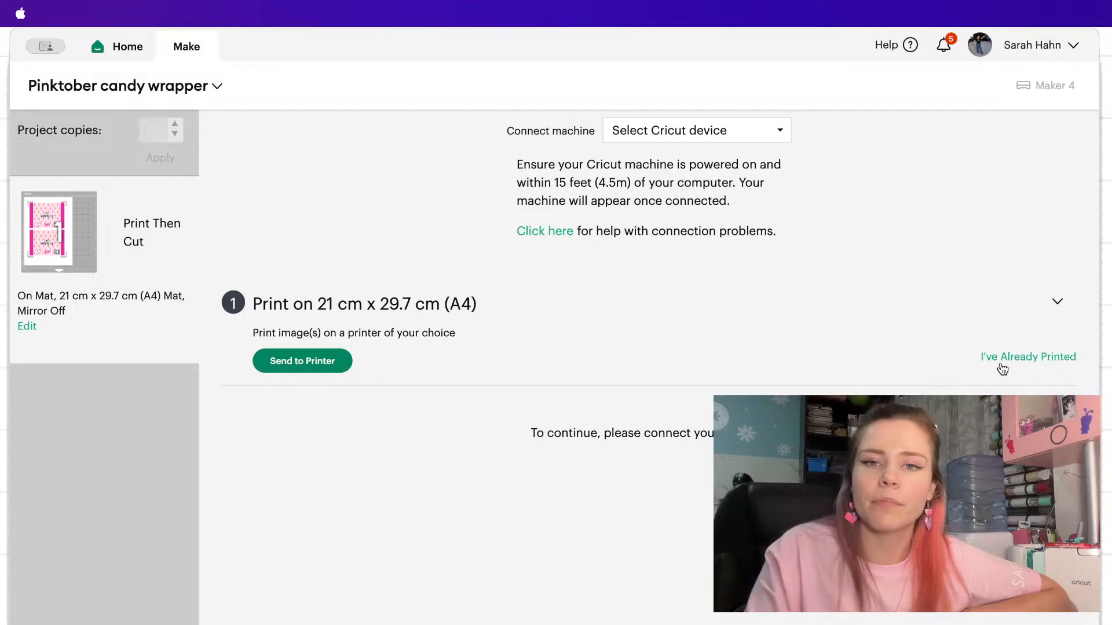
{"action": "left_click", "coordinate": [316, 361]}
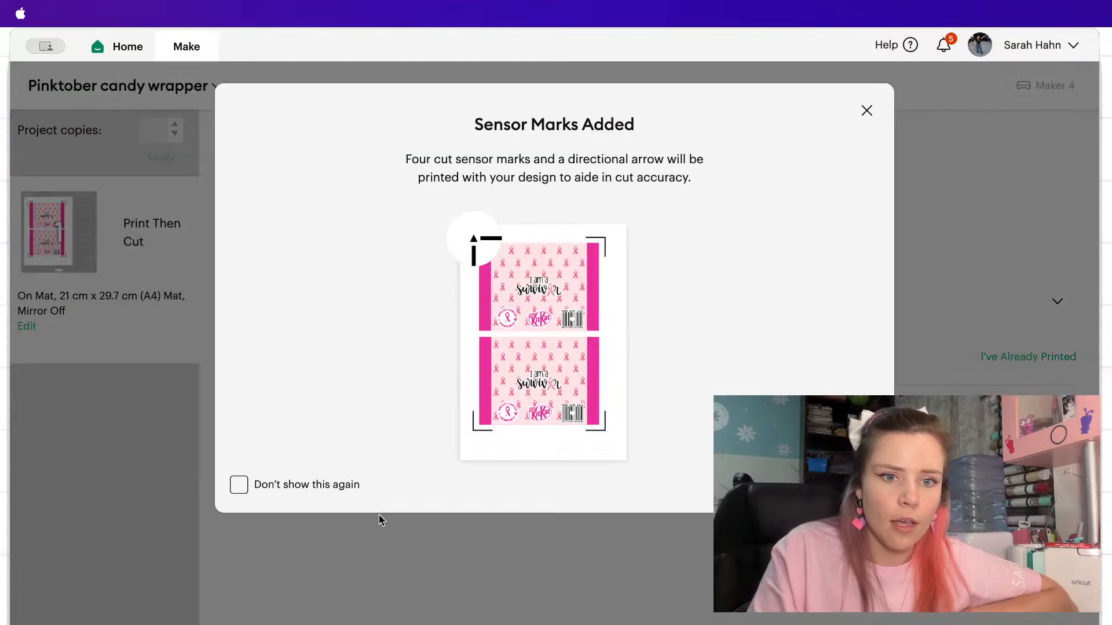
{"action": "left_click", "coordinate": [240, 486]}
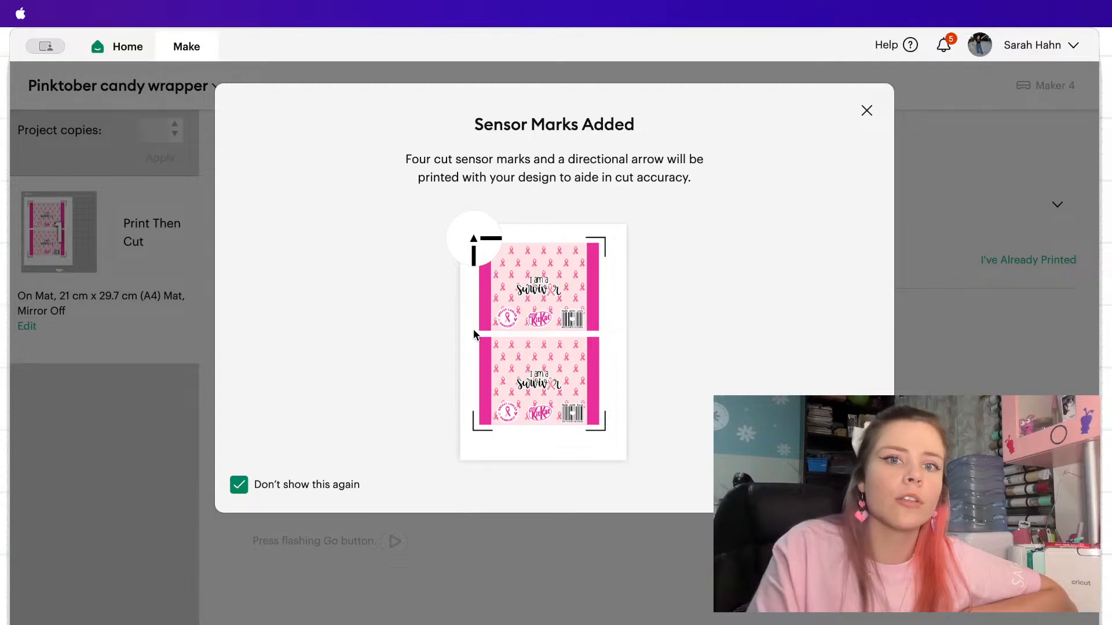
{"action": "left_click", "coordinate": [844, 486]}
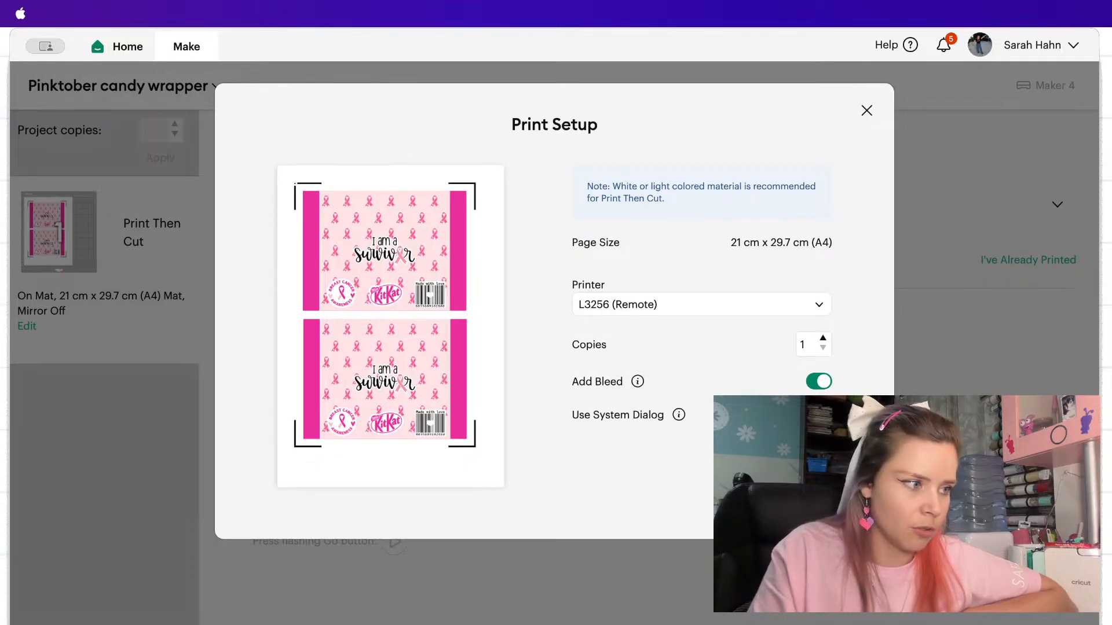
Print the sheet on L3256 (Remote) with Add Bleed turned off and Use System Dialog turned on.
{"action": "left_click", "coordinate": [820, 382]}
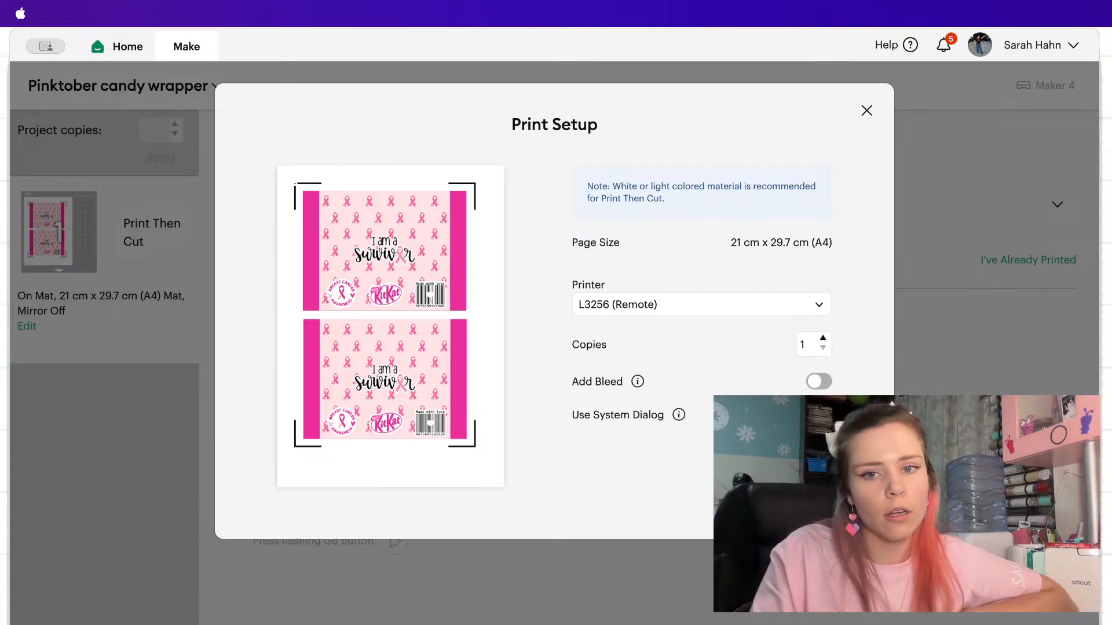
{"action": "left_click", "coordinate": [819, 416]}
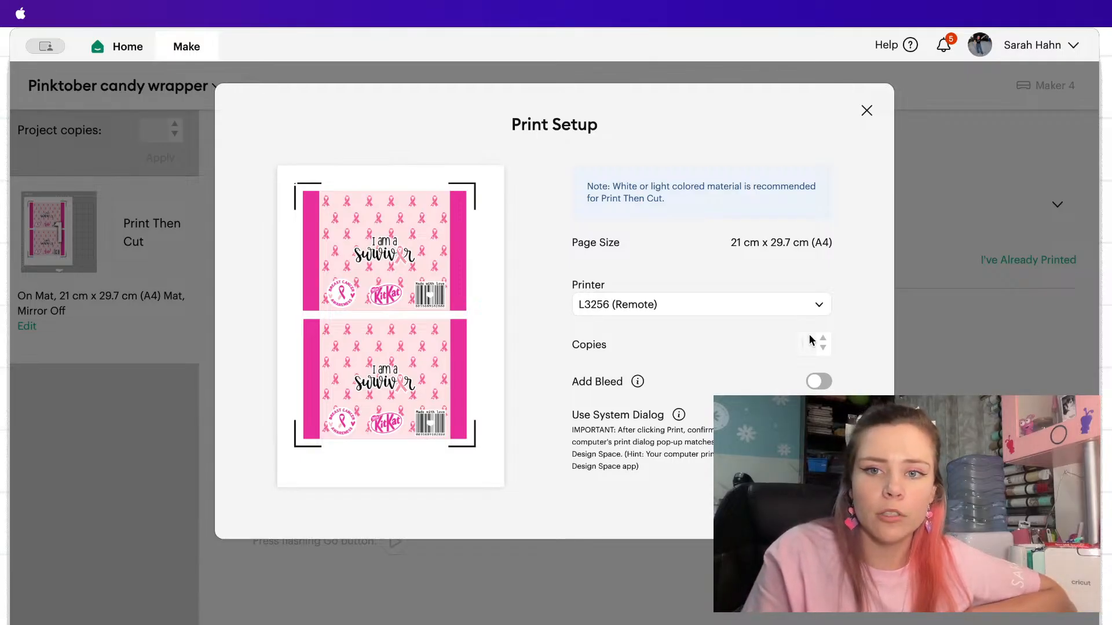
{"action": "left_click", "coordinate": [798, 313]}
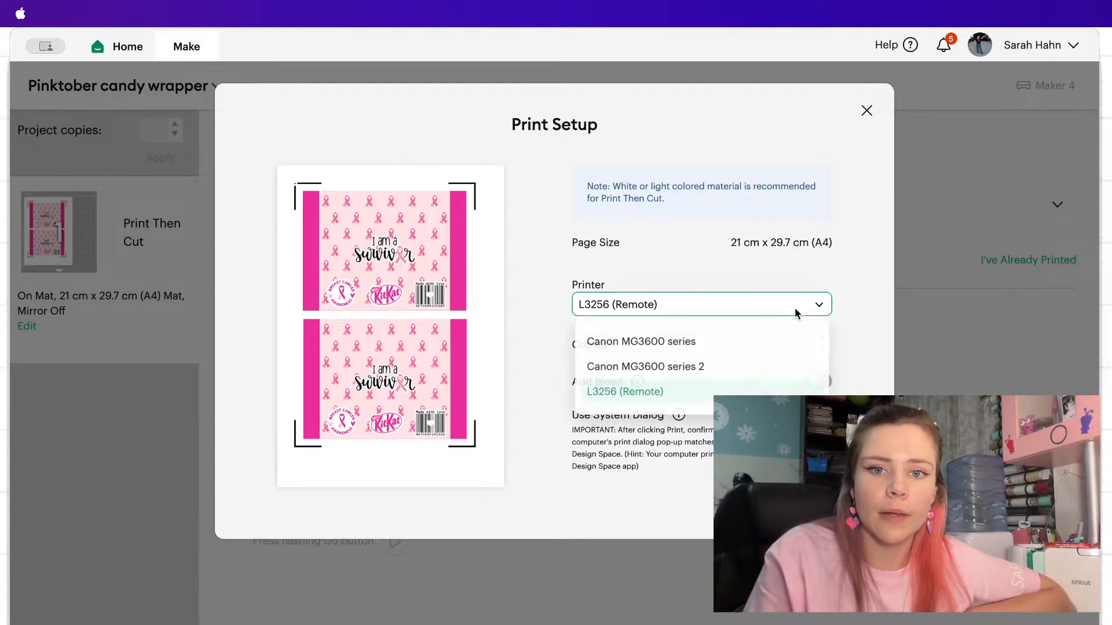
{"action": "left_click", "coordinate": [872, 290]}
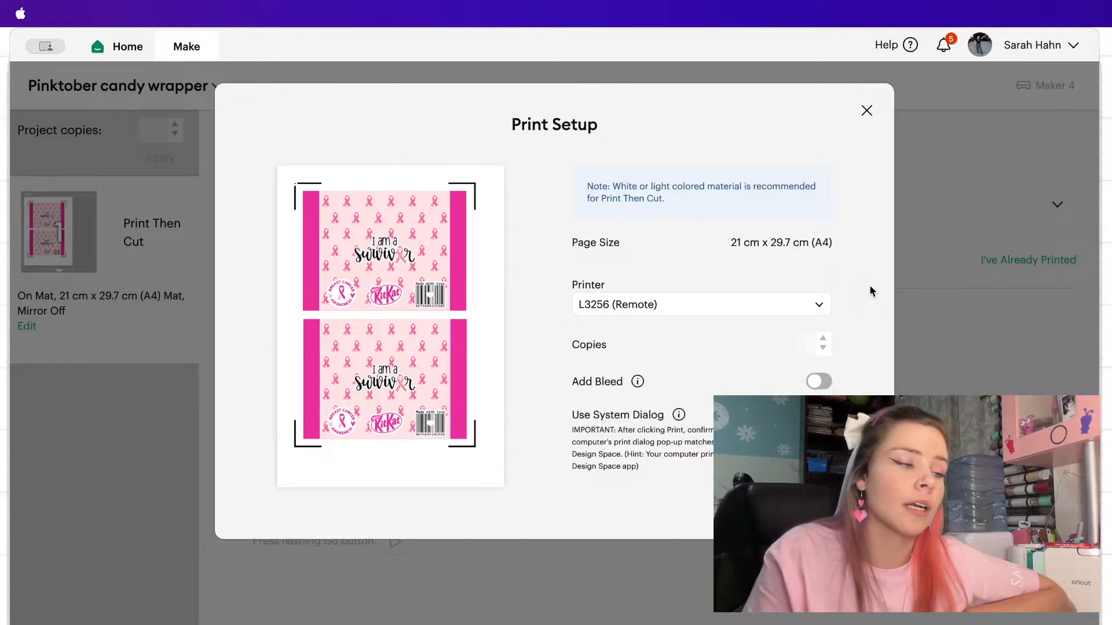
{"action": "left_click", "coordinate": [779, 304]}
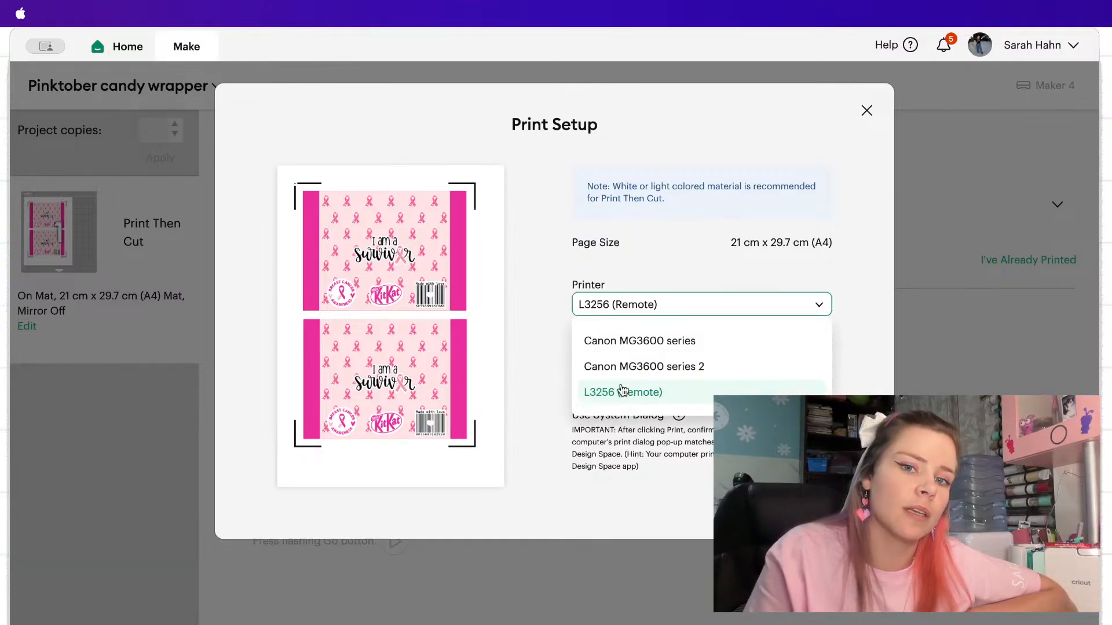
{"action": "left_click", "coordinate": [866, 261]}
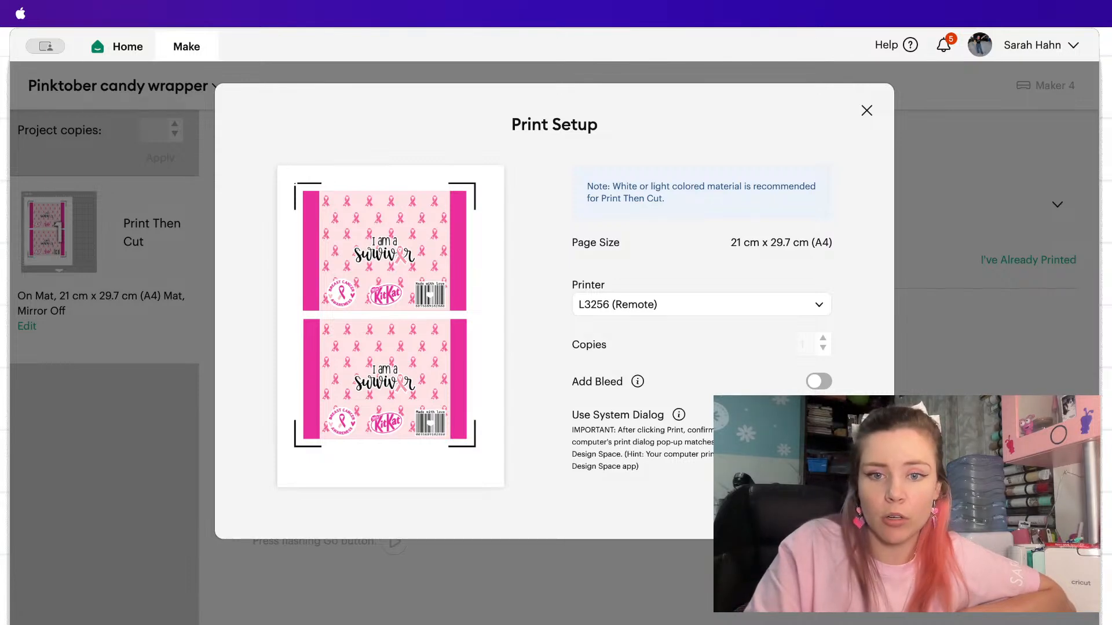
{"action": "left_click", "coordinate": [844, 510]}
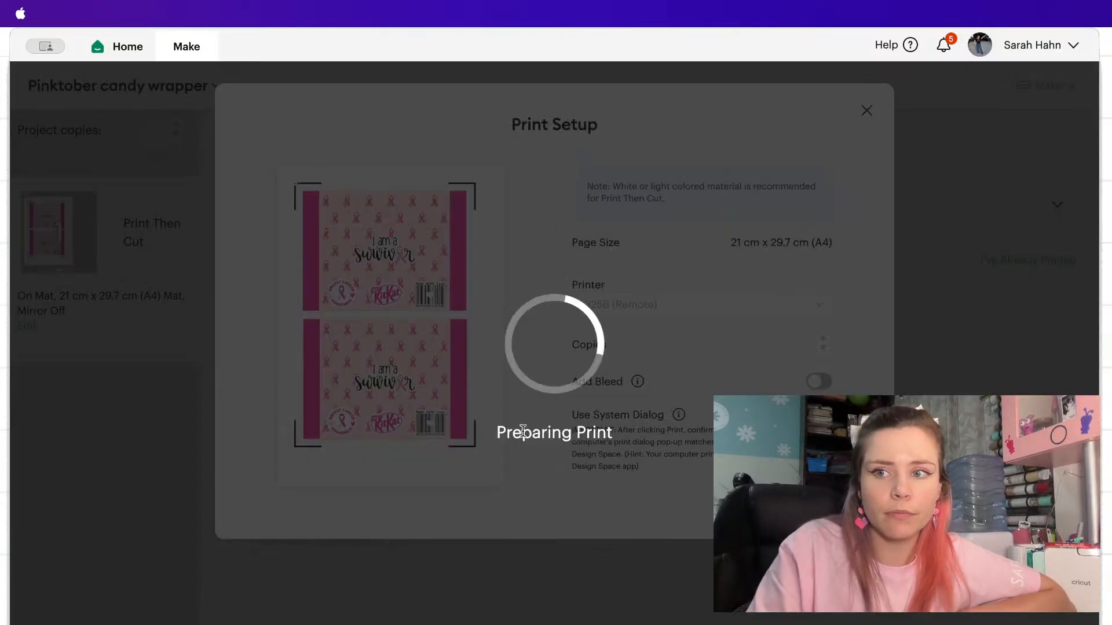
Move the window down to reach the print quality check, confirm it and return the window to its place.
{"action": "left_click_drag", "start_coordinate": [246, 40], "coordinate": [239, 185]}
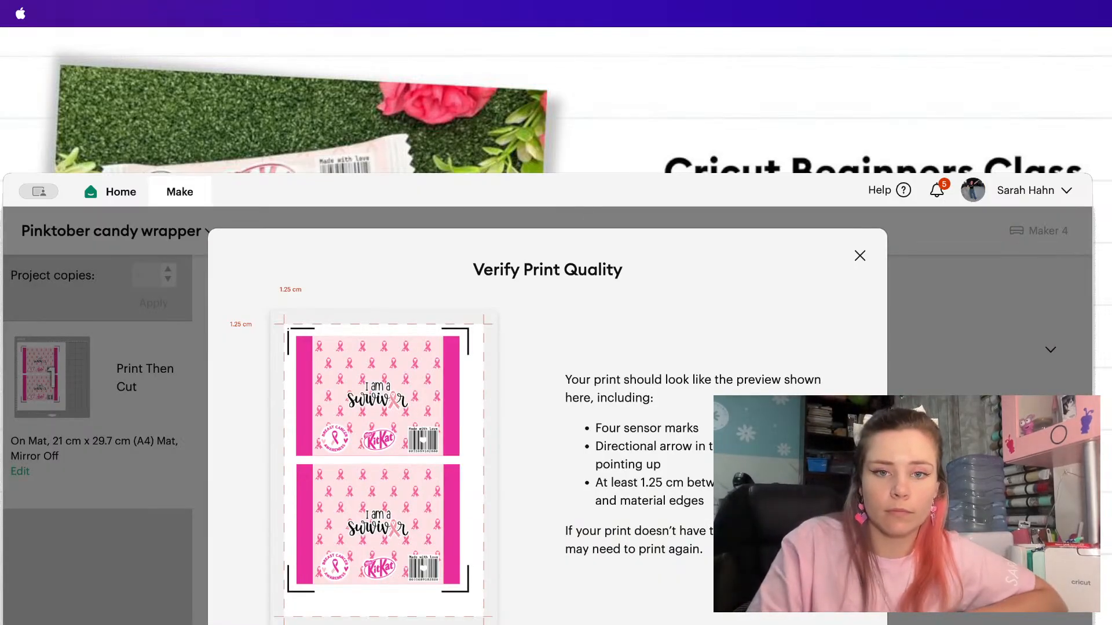
{"action": "left_click", "coordinate": [831, 619]}
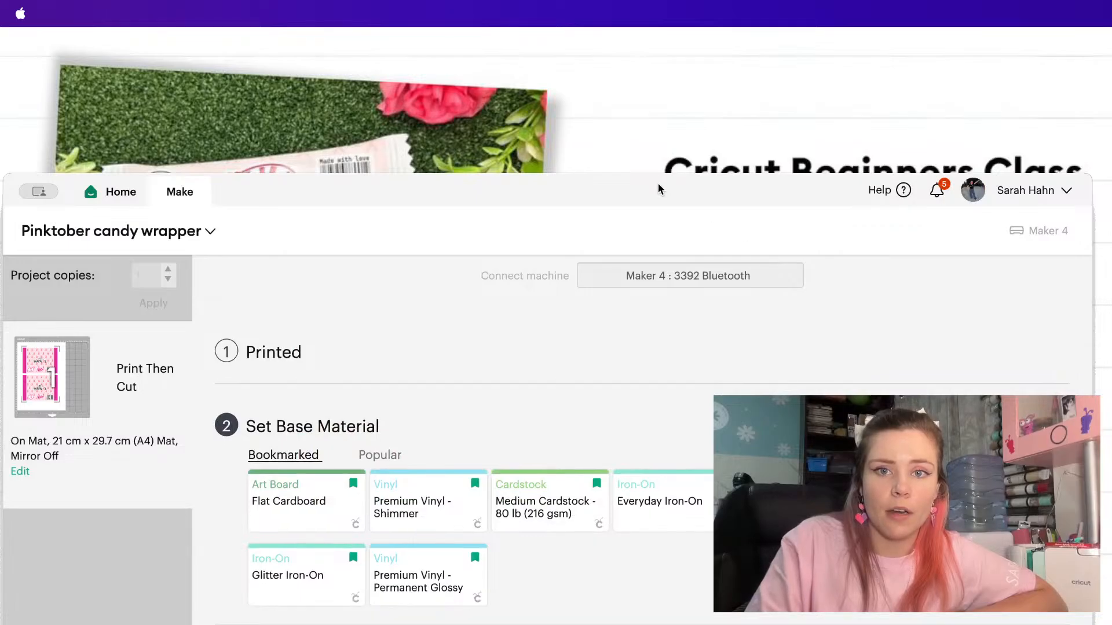
{"action": "left_click_drag", "start_coordinate": [655, 174], "coordinate": [658, 29]}
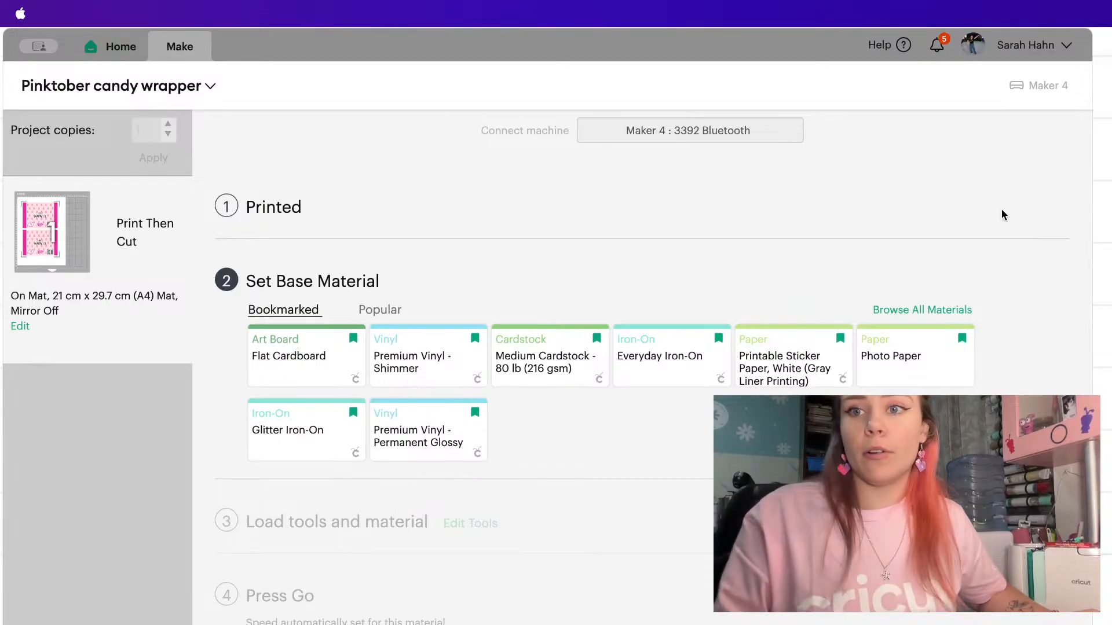
Set the base material for the cut to Photo Paper.
{"action": "left_click", "coordinate": [1073, 181]}
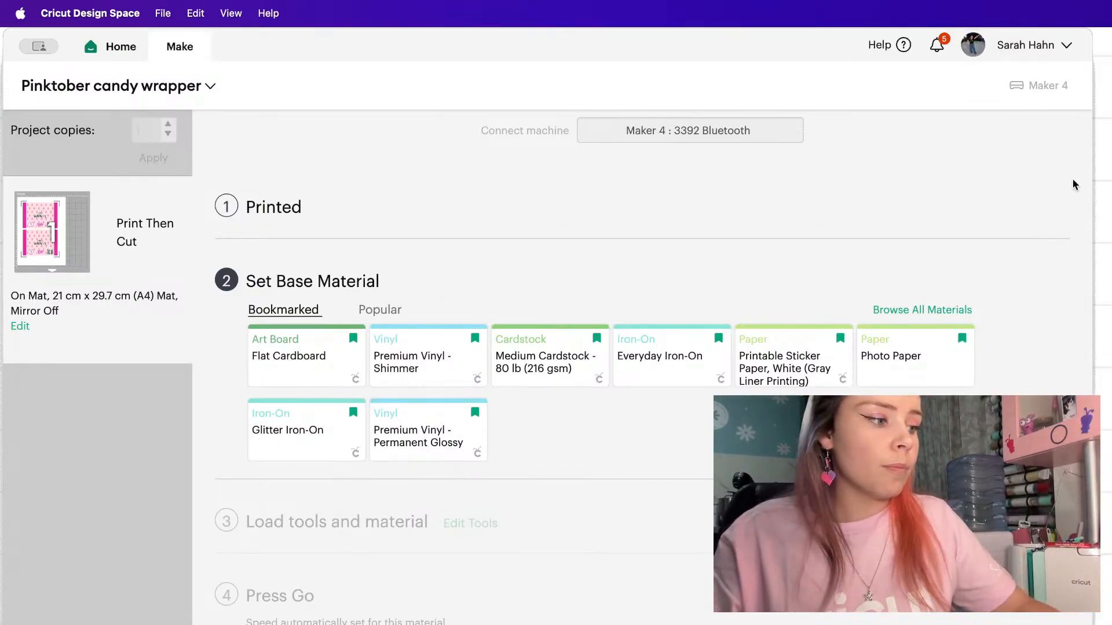
{"action": "left_click", "coordinate": [880, 367]}
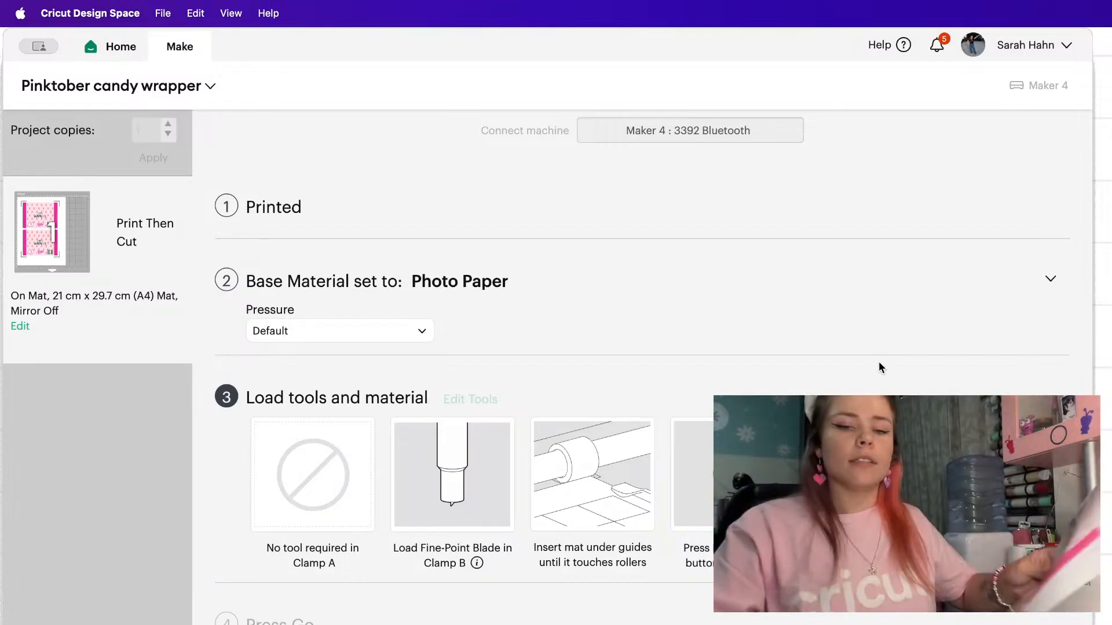
{"action": "left_click", "coordinate": [492, 623]}
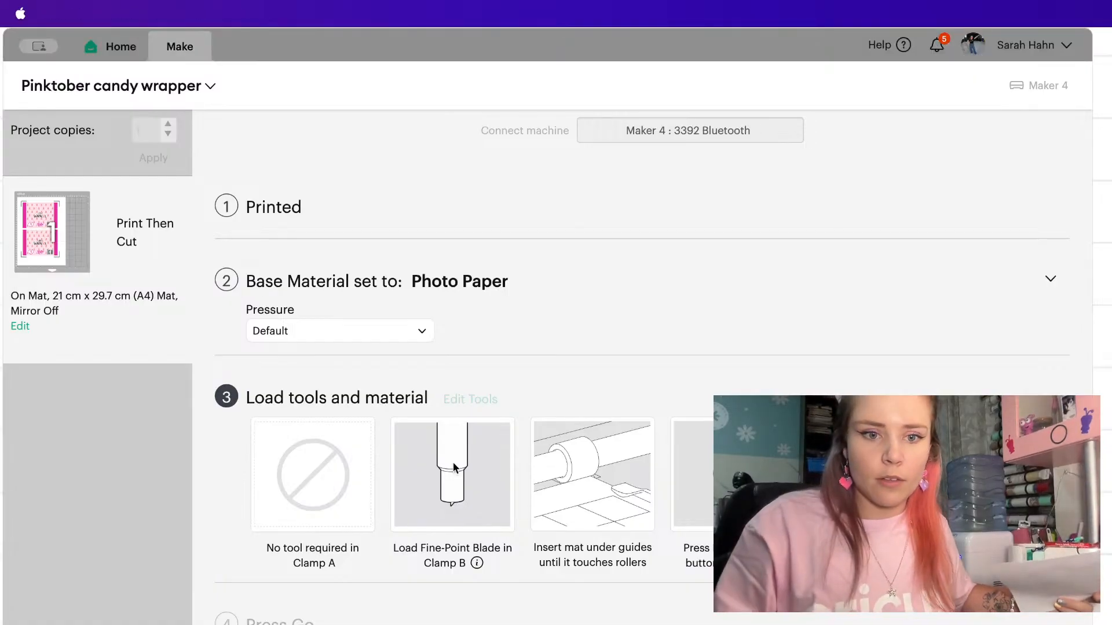